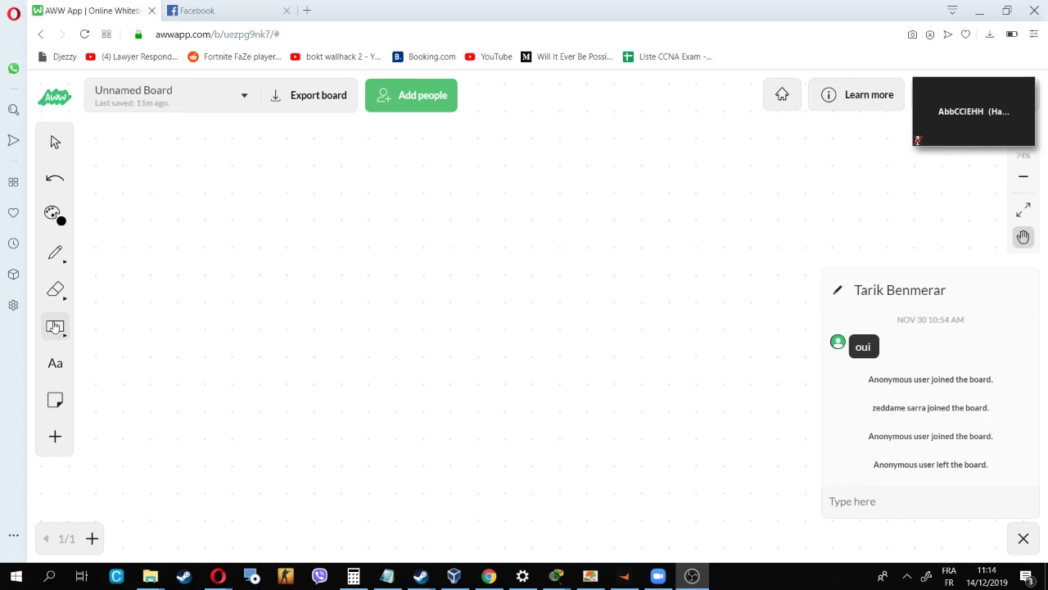
Step: Draw an outlined rectangle in the upper middle of the whiteboard
left_click(54, 326)
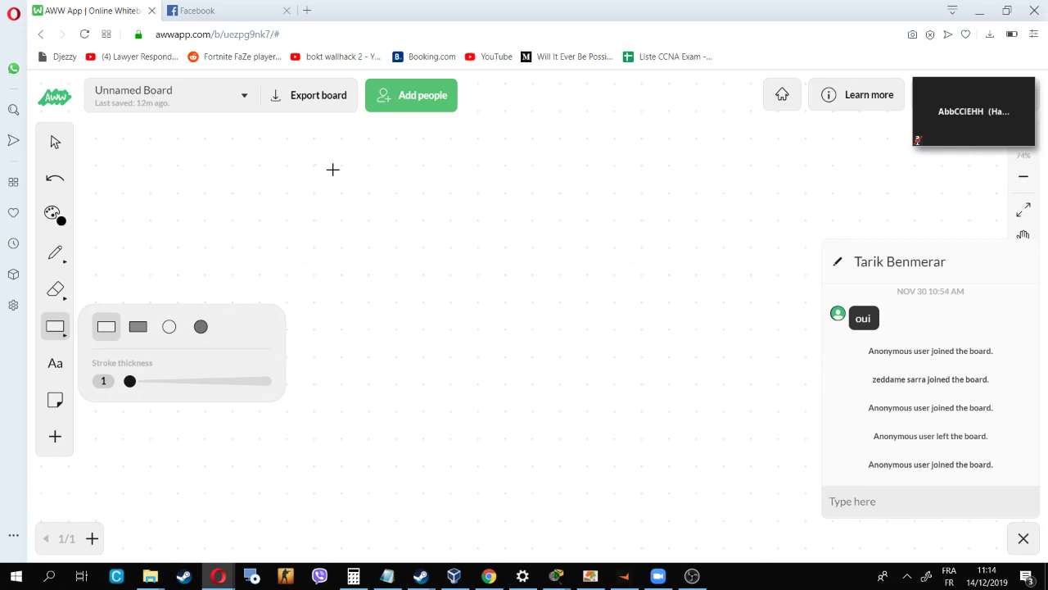
left_click(365, 191)
left_click_drag(365, 191, 598, 271)
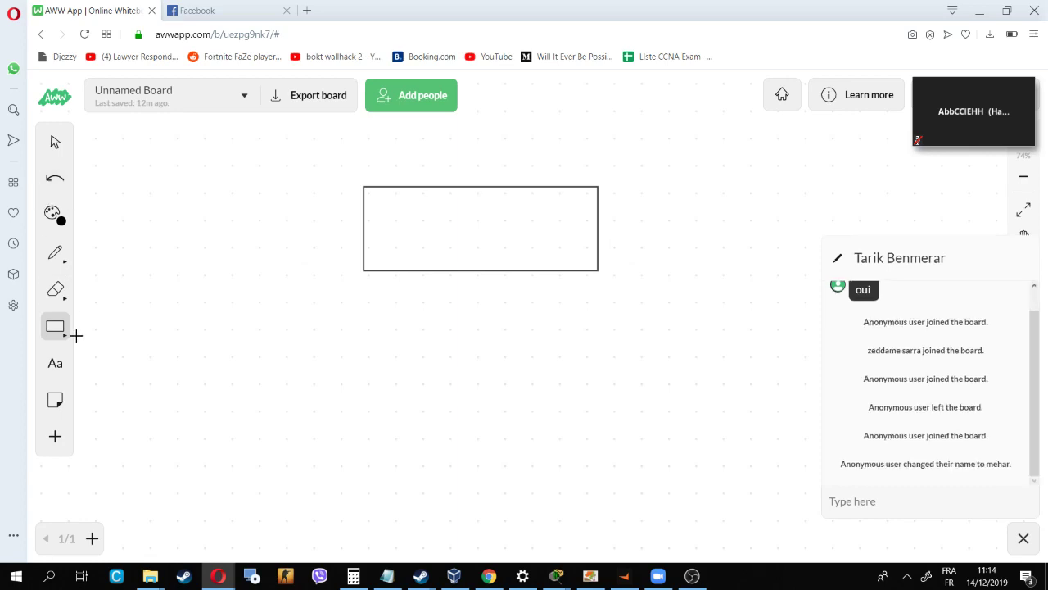
Step: Add a text label inside the rectangle reading "DHCP, Gestionnaire d'appels" with "Routeur" on a second line
left_click(56, 363)
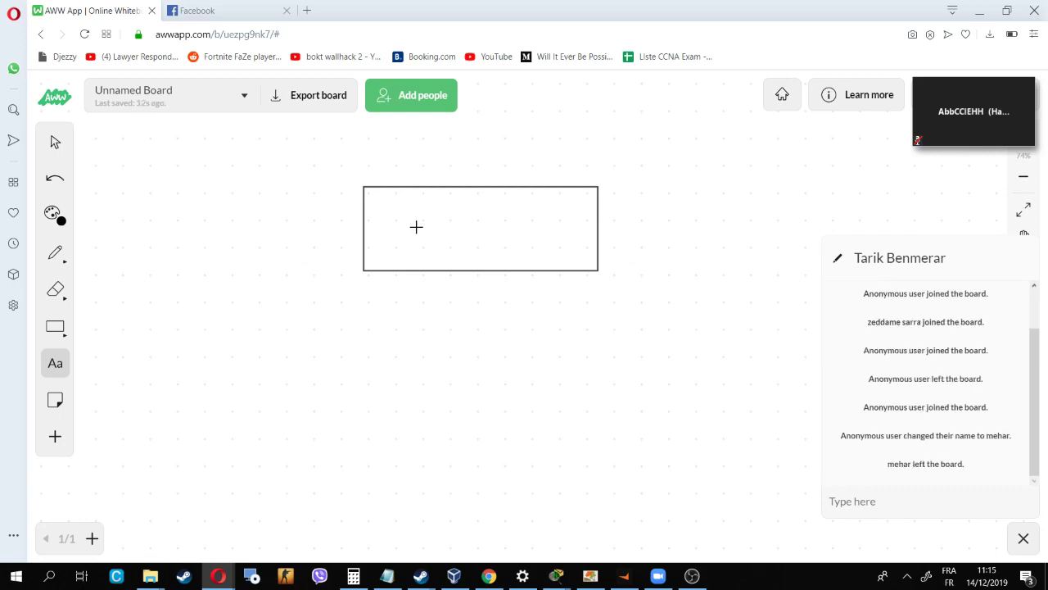
left_click(416, 227)
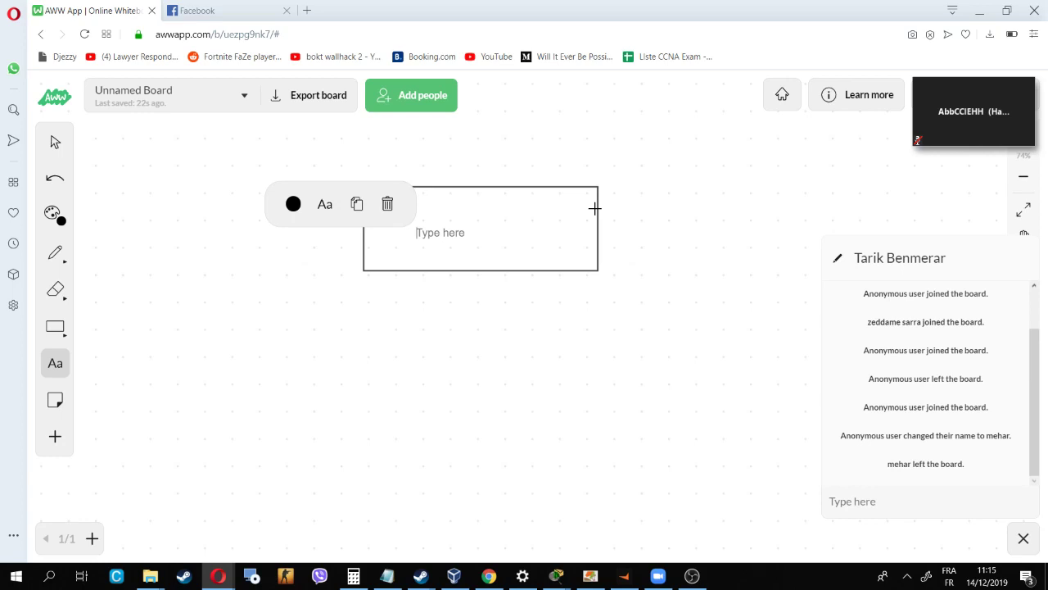
type("DHCP, Gestionnaire")
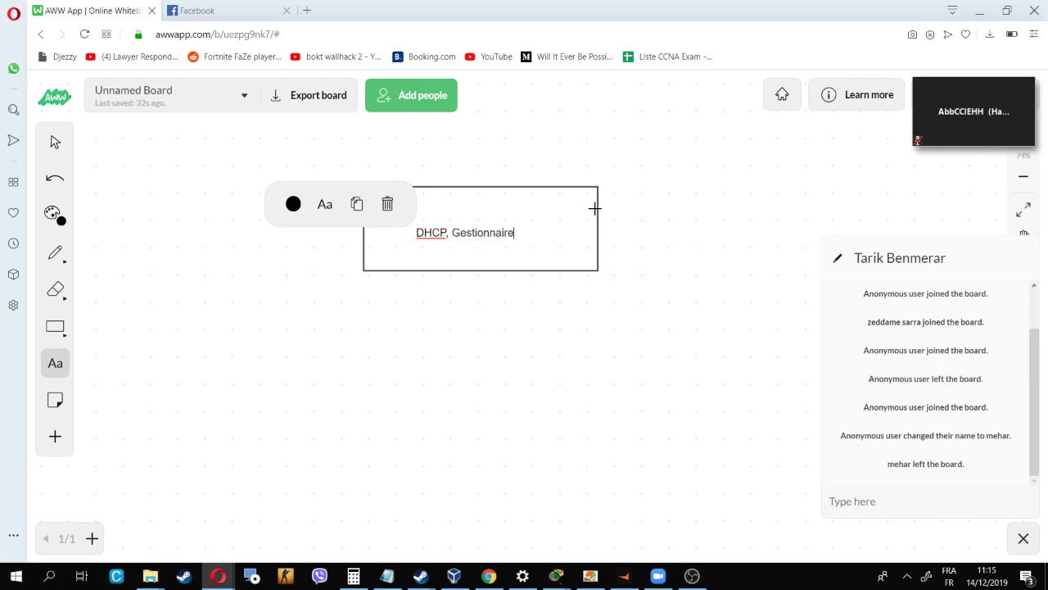
type(" d'appels")
type("Routeur")
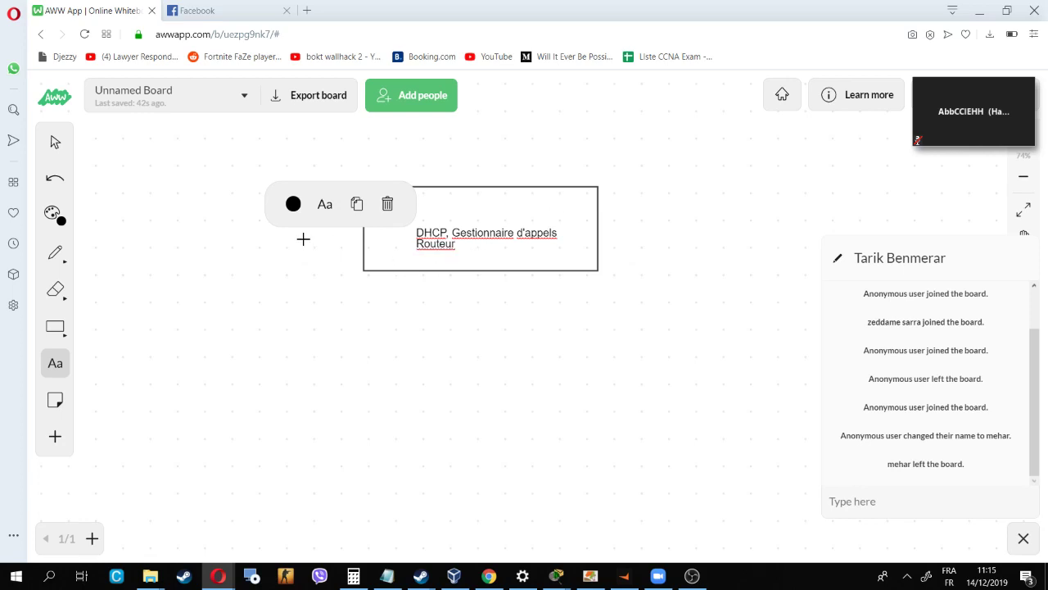
Step: Enlarge the label's font size to 22 and move the text up and left to fit inside the rectangle
key("ctrl+a")
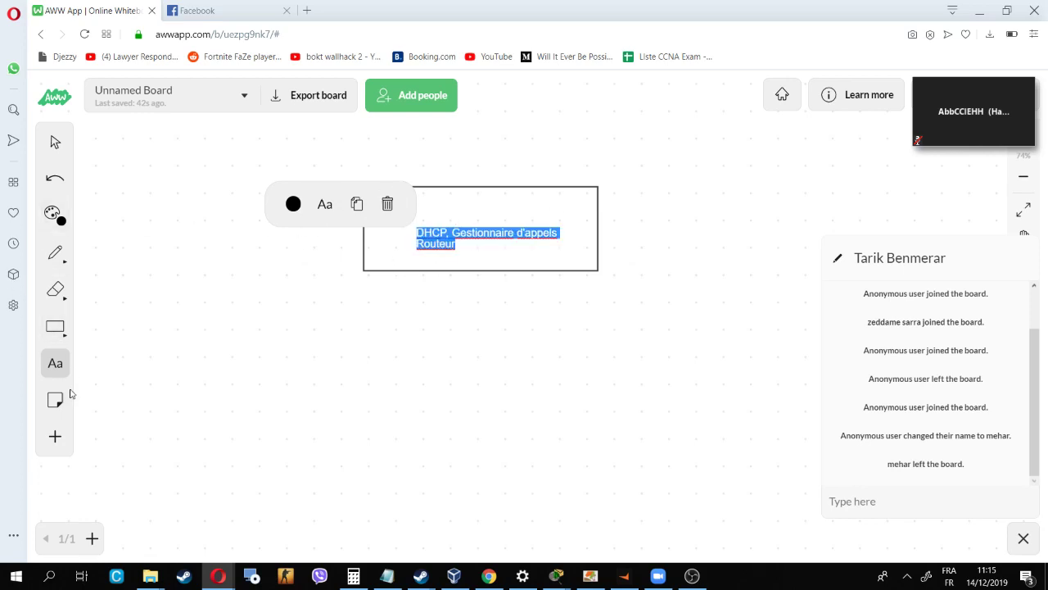
left_click(324, 204)
left_click_drag(304, 206, 332, 209)
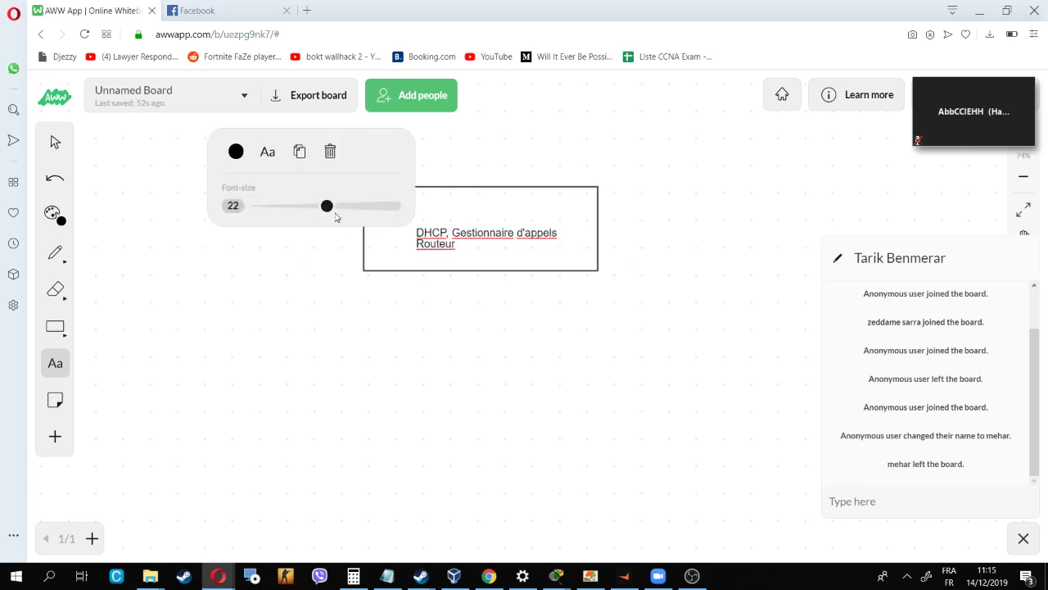
key("v")
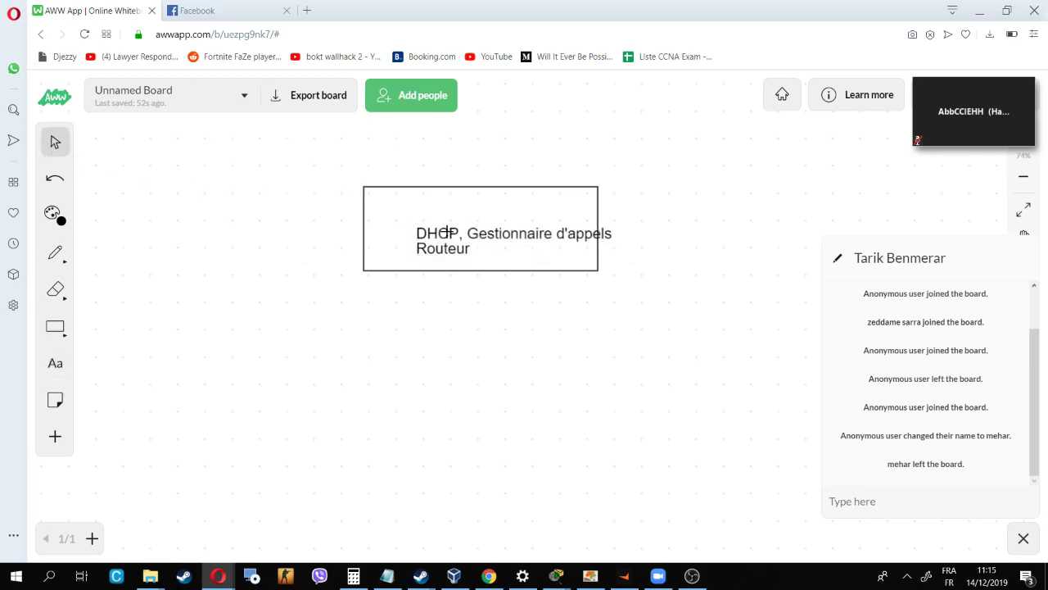
left_click_drag(445, 231, 420, 211)
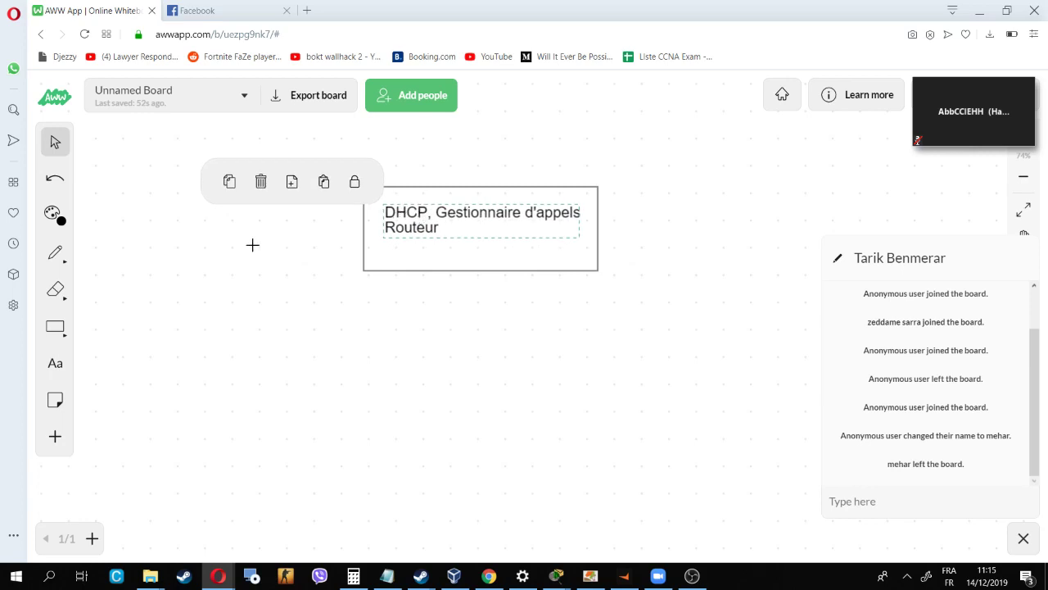
Step: Put "Serveur" in front of "DHCP," in the label and start a new line at "Gestionnaire d'appels"
left_click(56, 364)
left_click(386, 214)
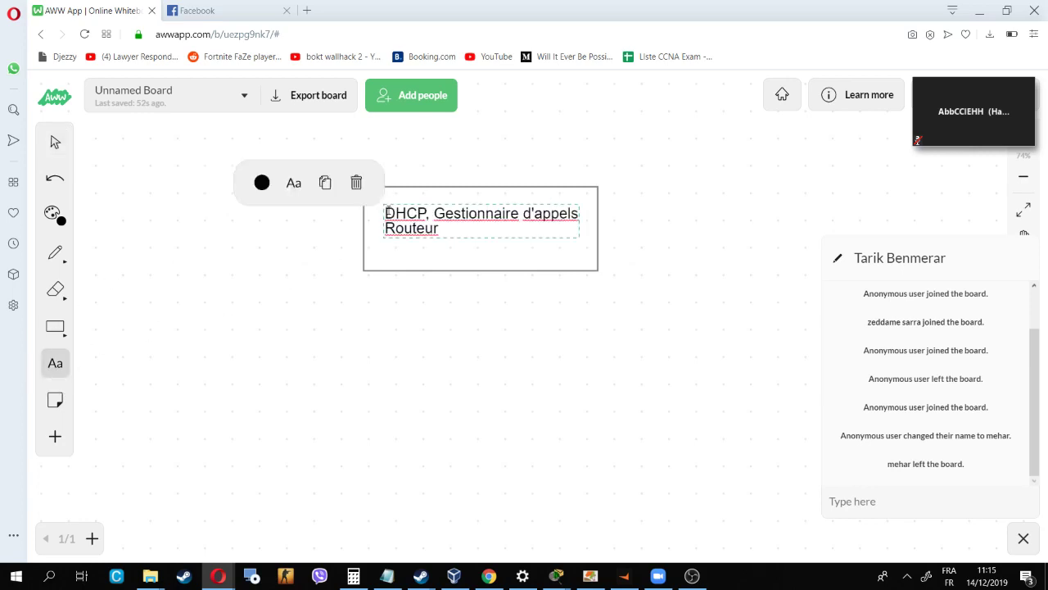
type("Server")
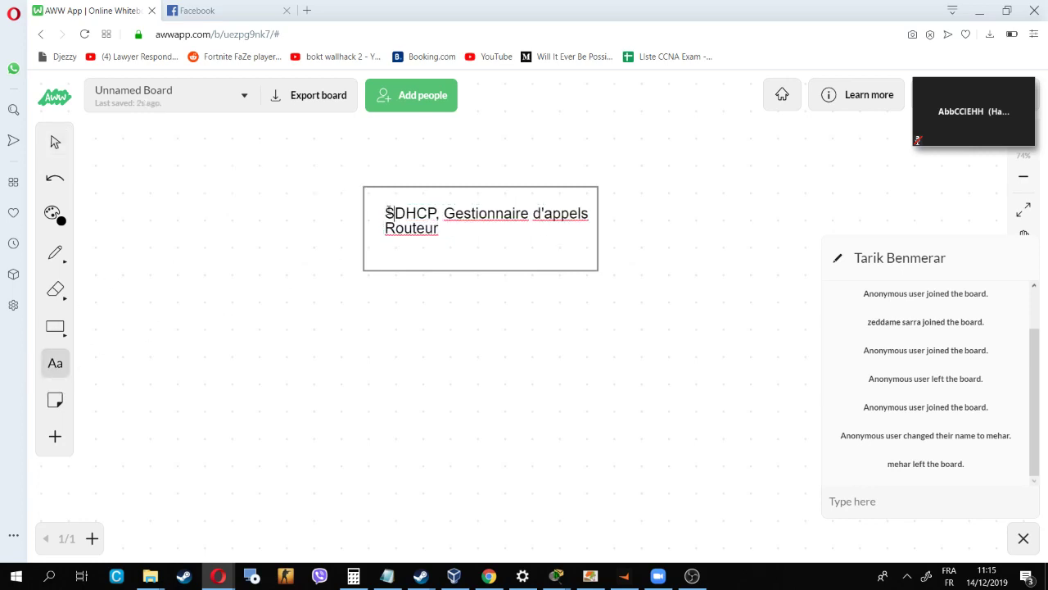
key("BackSpace")
type("ur")
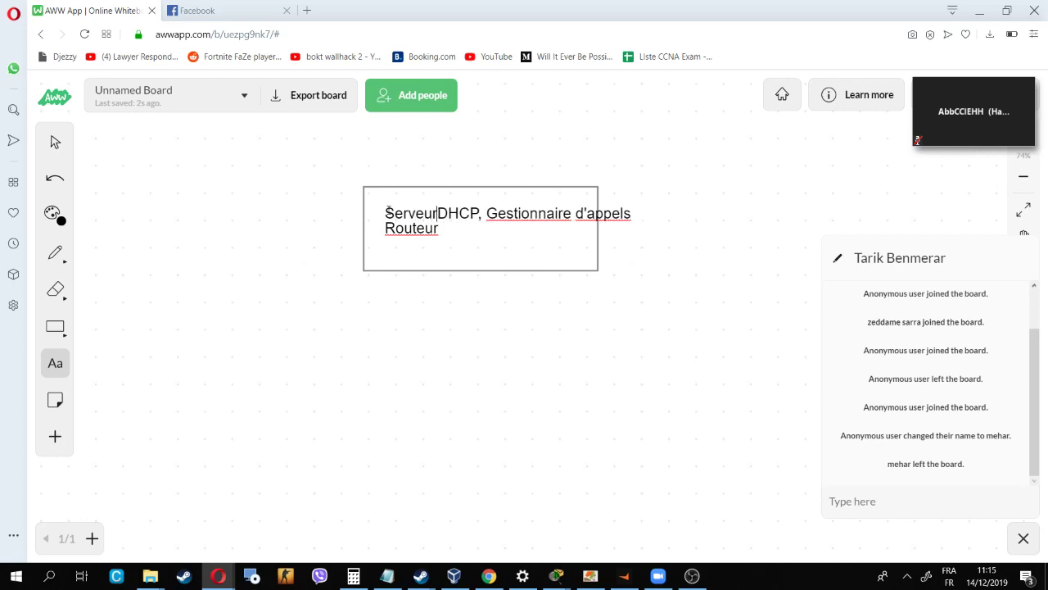
key("Return")
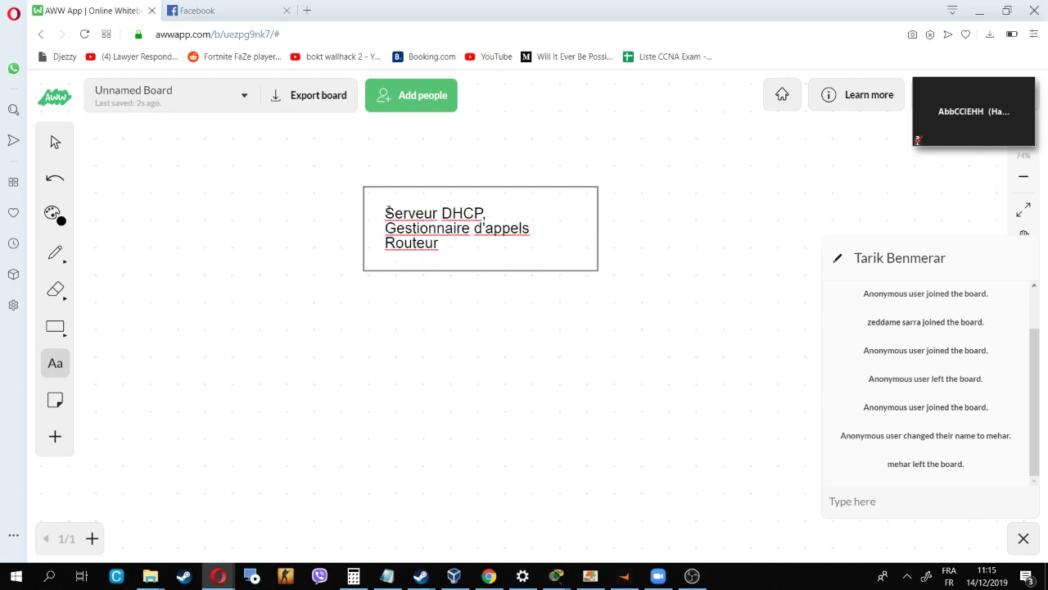
Step: Add a comma after "Gestionnaire d'appels" in the server label
key("Right")
key("Right")
key("Right")
key("Right")
key("Right")
key("Right")
key("Right")
key("Right")
key("Right")
key("Right")
key("Right")
key("Right")
key("Right")
key("Right")
key("Right")
key("Right")
key("Right")
type(",")
key("ctrl+s")
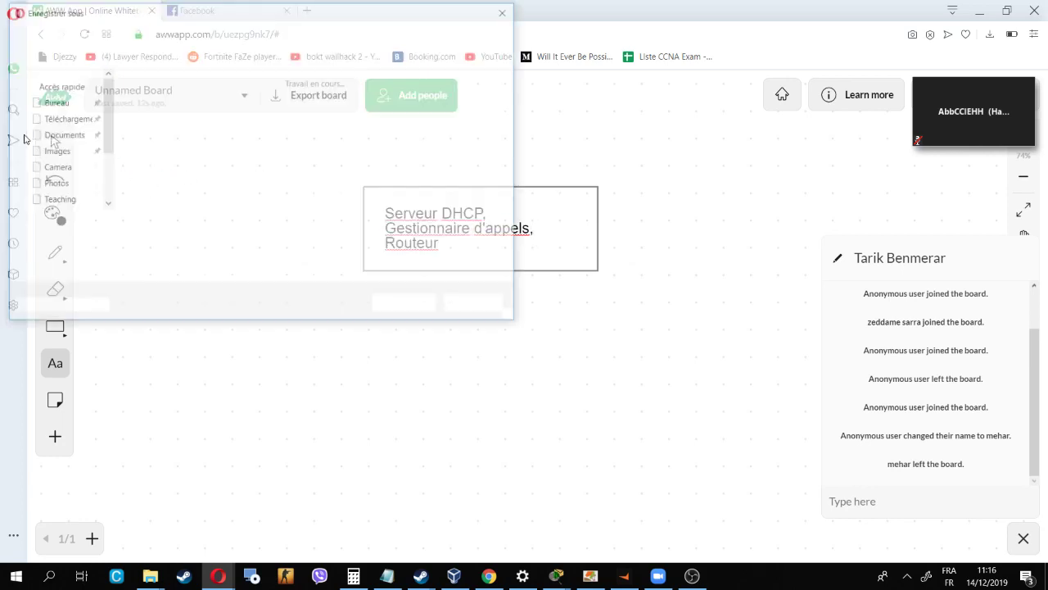
left_click(475, 306)
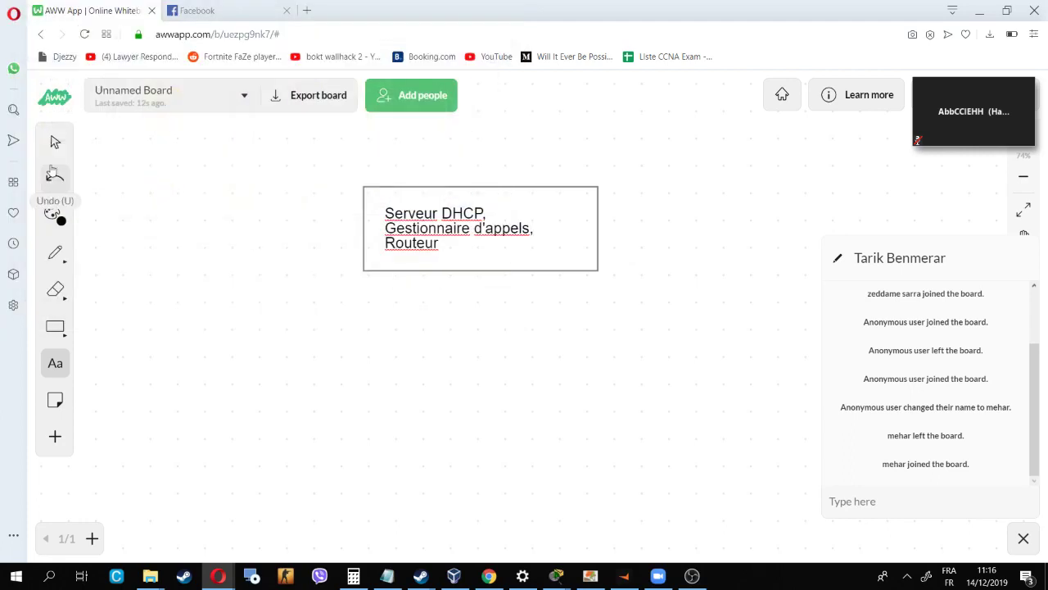
Step: Shift the three-line server label slightly right within its rectangle and deselect it
left_click(55, 141)
left_click(385, 233)
mouse_move(390, 227)
left_mouse_down()
mouse_move(412, 237)
mouse_move(405, 227)
left_mouse_up()
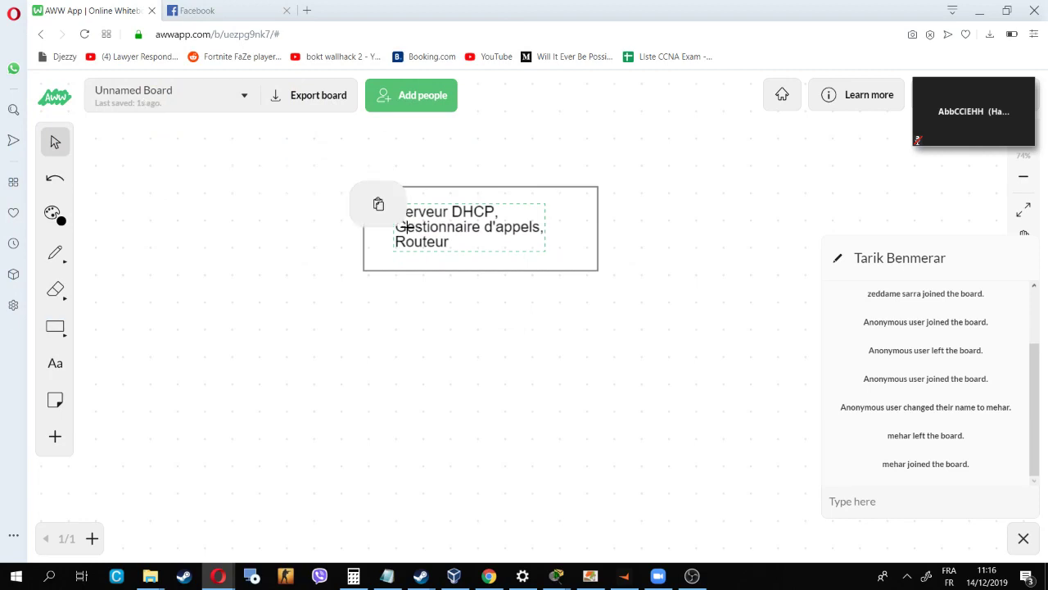
left_click(735, 222)
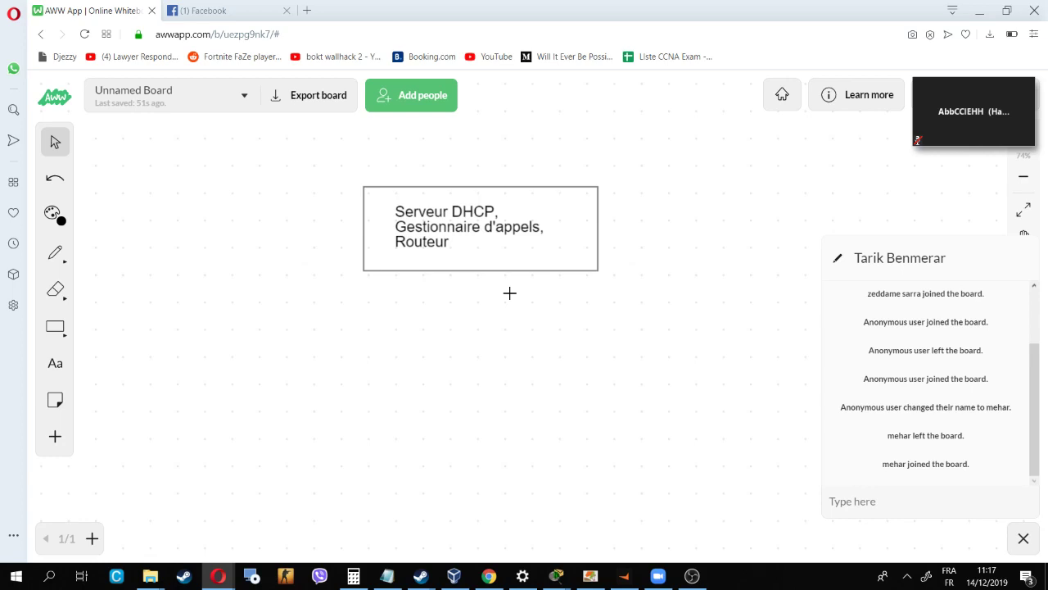
Step: Draw two more outlined rectangles below the server box, one to its lower left and one to its lower right
left_click(64, 332)
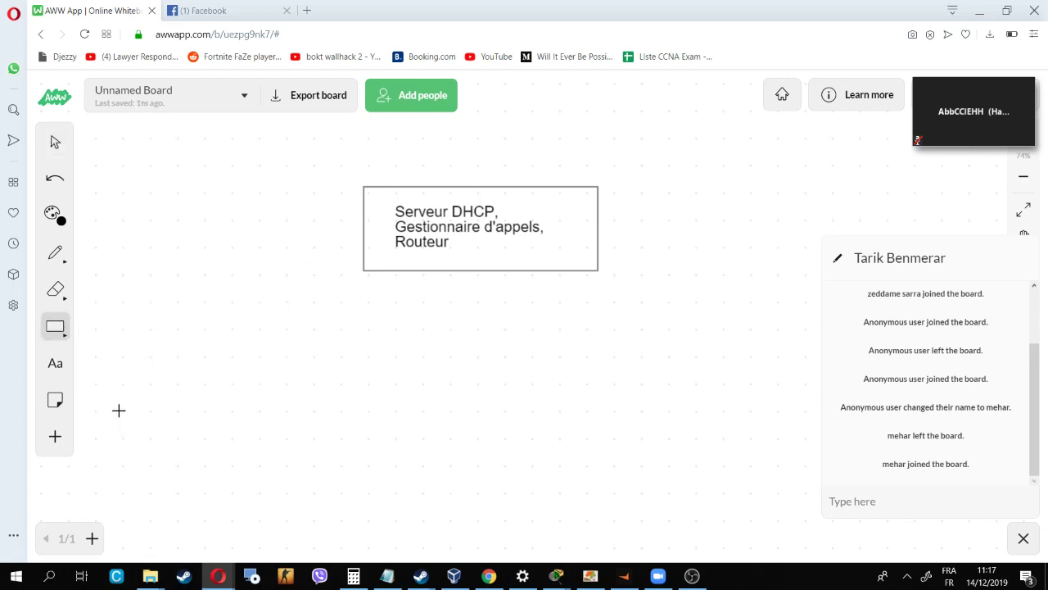
mouse_move(105, 371)
left_mouse_down()
mouse_move(208, 440)
mouse_move(257, 431)
left_mouse_up()
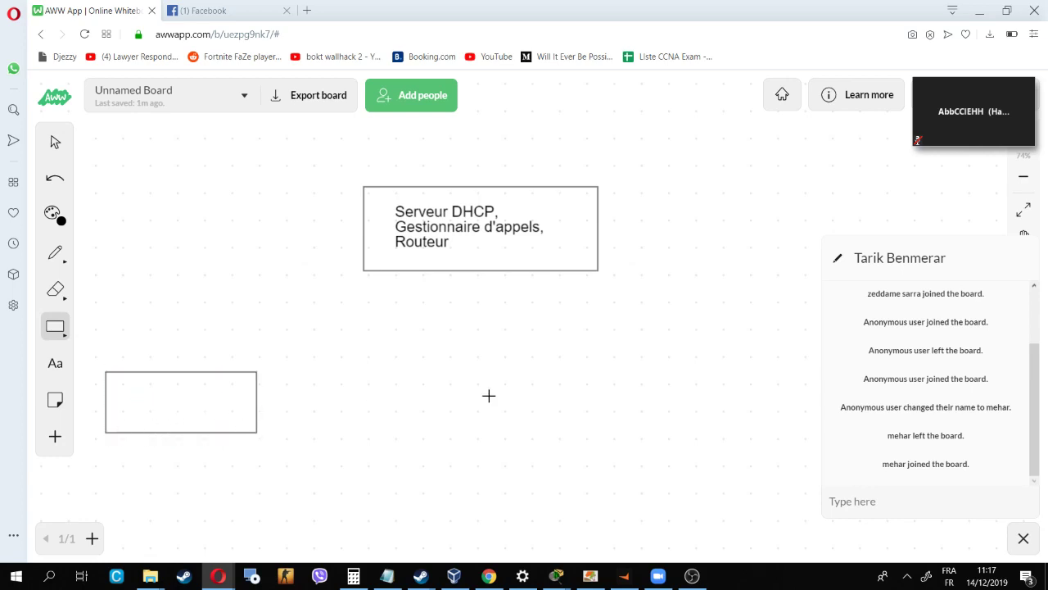
left_click_drag(549, 338, 758, 417)
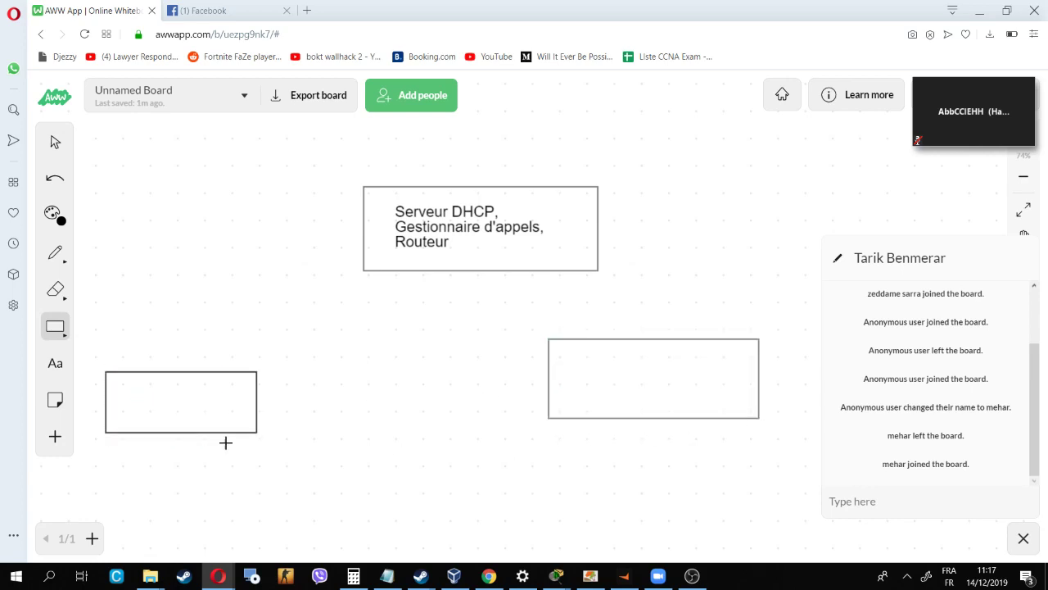
Step: Label the lower-left rectangle "TelephoneVOIP1"
left_click(56, 363)
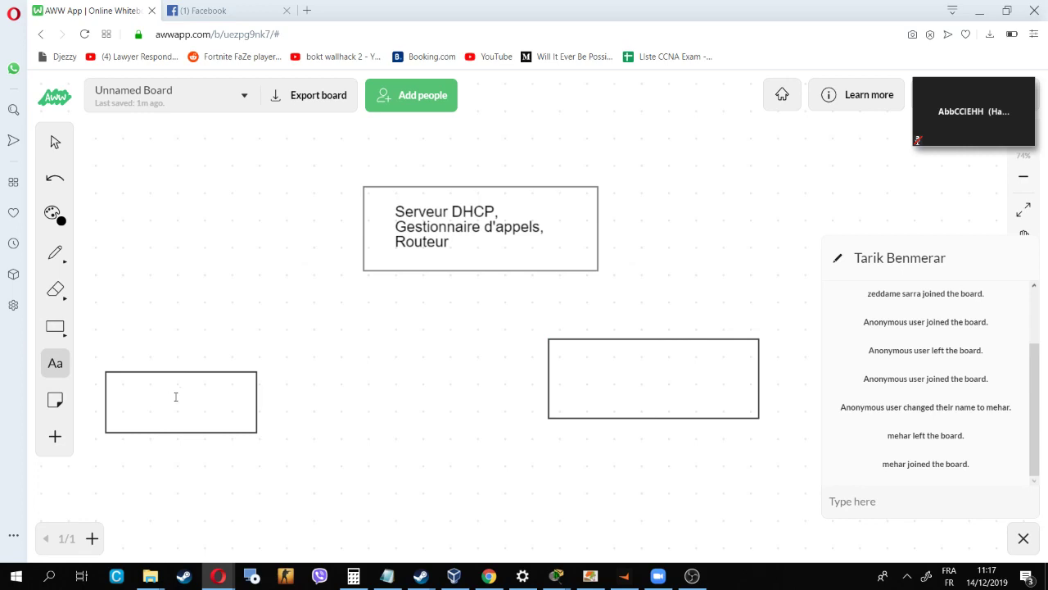
left_click(172, 398)
left_click(159, 403)
left_click(137, 400)
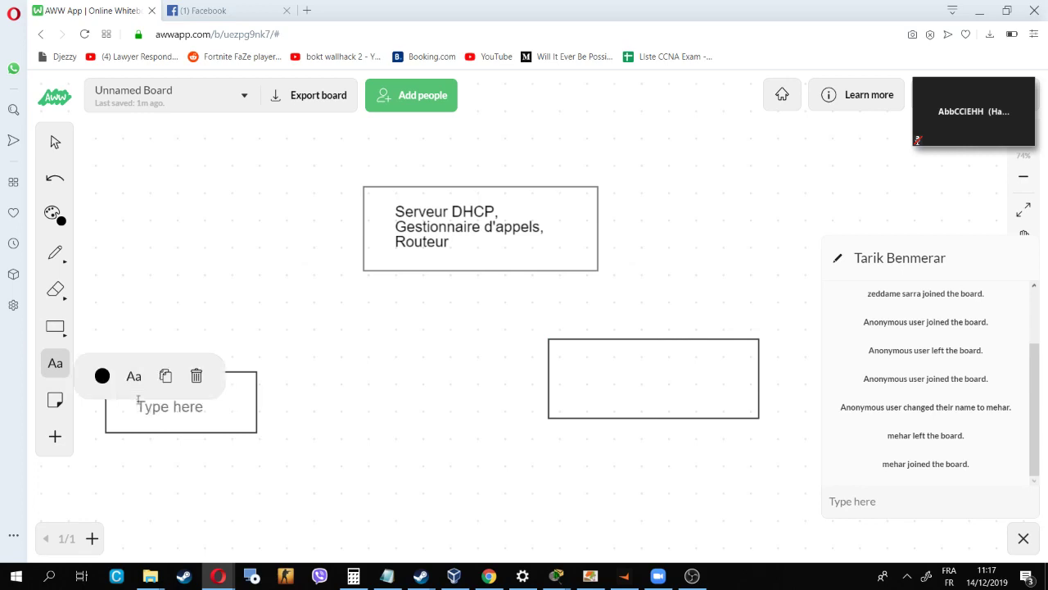
type("Teleo")
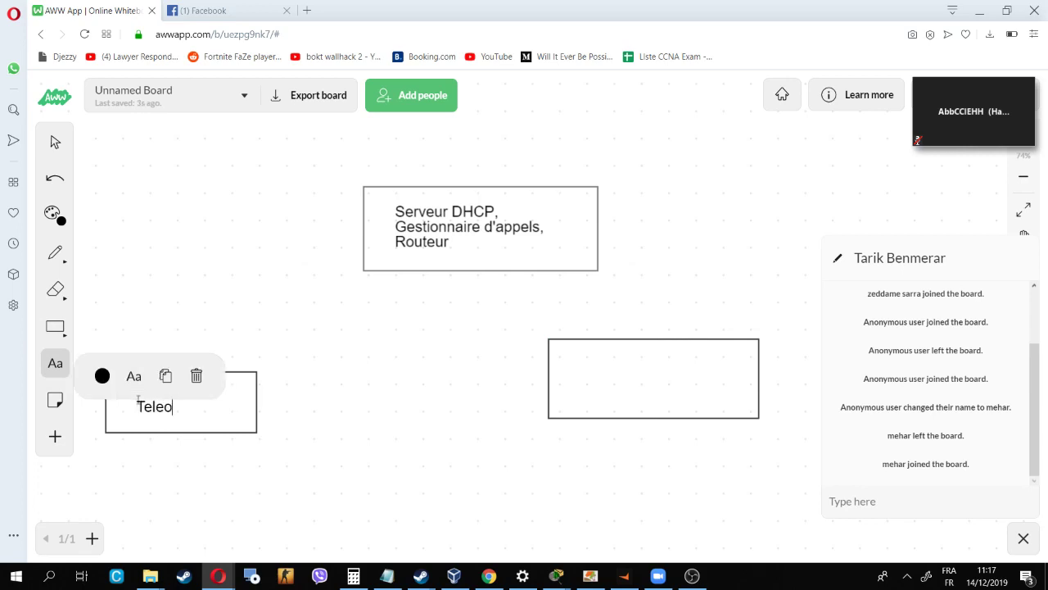
key("BackSpace")
type("phoneVoi")
key("BackSpace")
key("BackSpace")
type("OIP1")
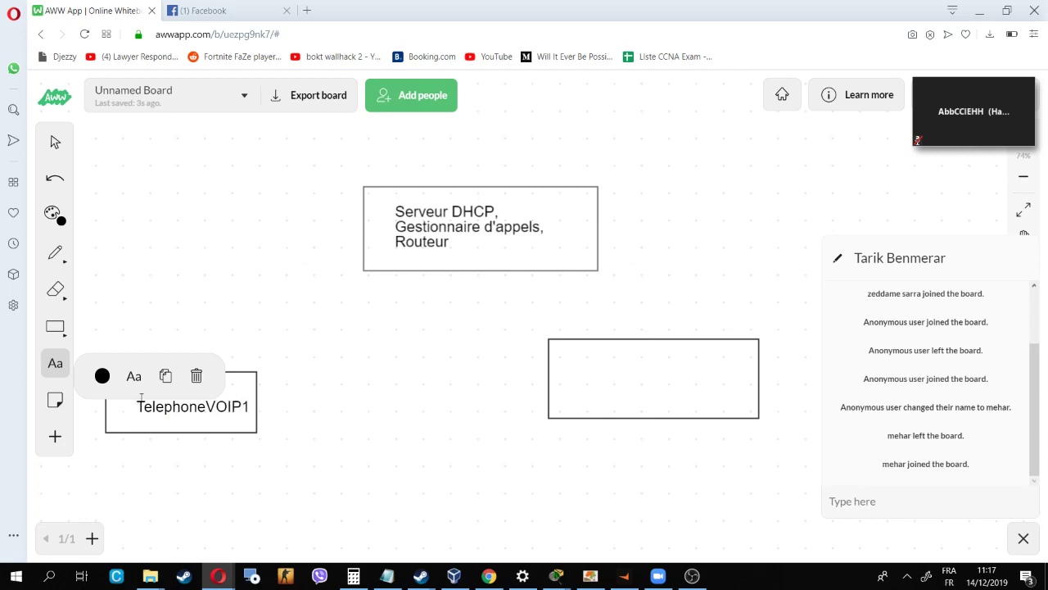
Step: Center the TelephoneVOIP1 label in its box and place a copy of it in the lower-right rectangle
left_click(55, 142)
left_click(166, 405)
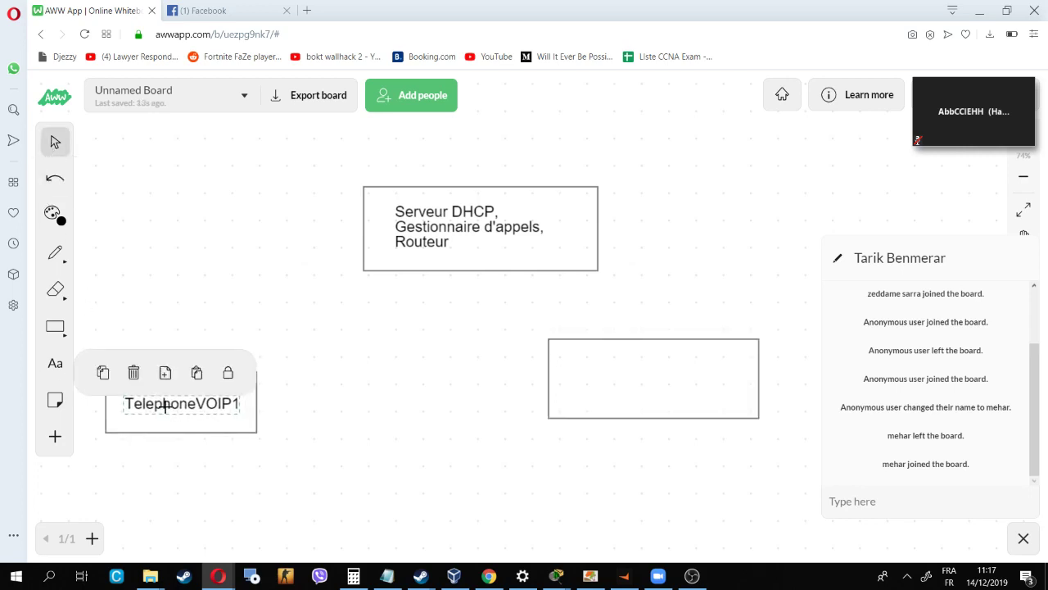
key("ctrl+c")
key("ctrl+v")
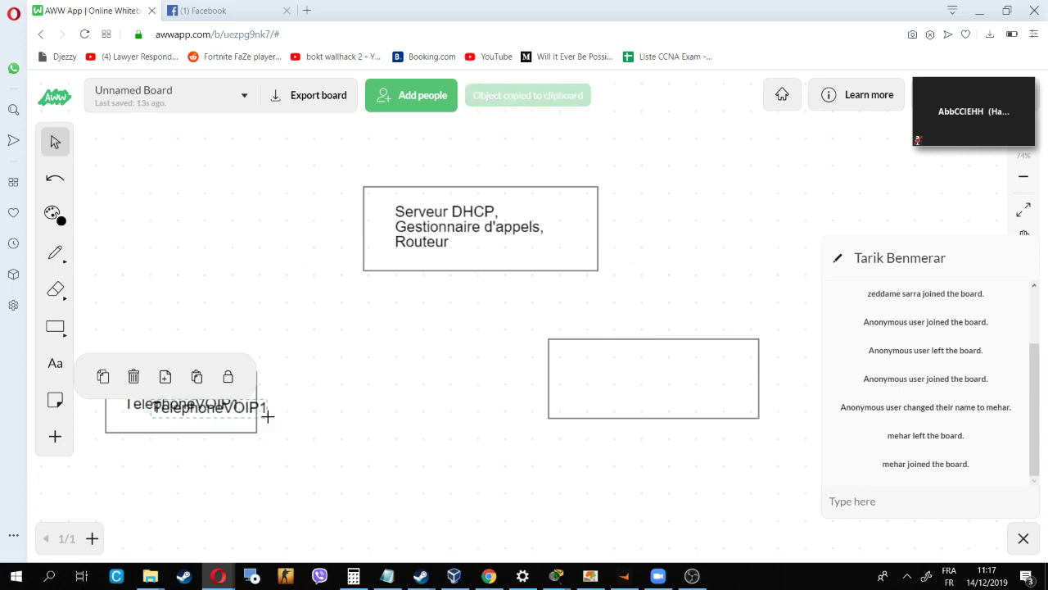
left_click_drag(267, 416, 672, 372)
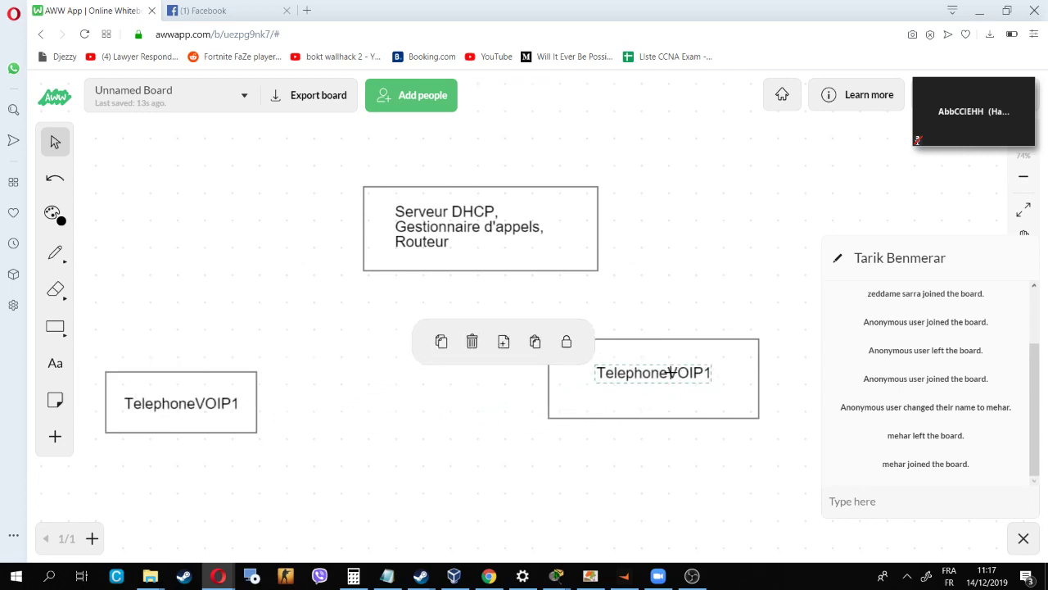
Step: Change the copied label to "TelephoneVOIP2" and move it slightly down to center it in the lower-right rectangle
left_click(55, 363)
left_click(709, 373)
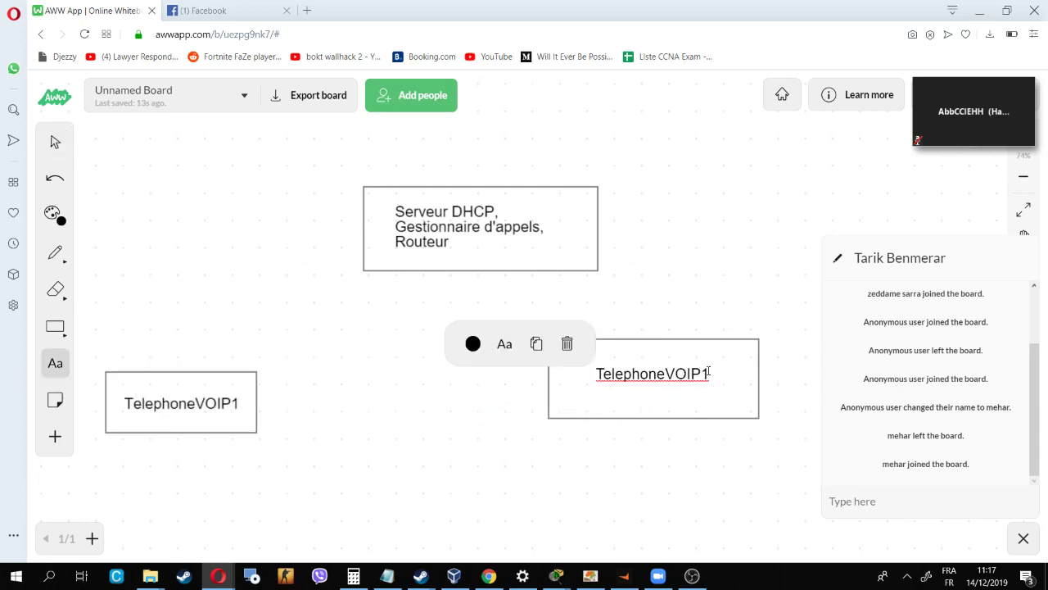
key("BackSpace")
type("2")
left_click(53, 141)
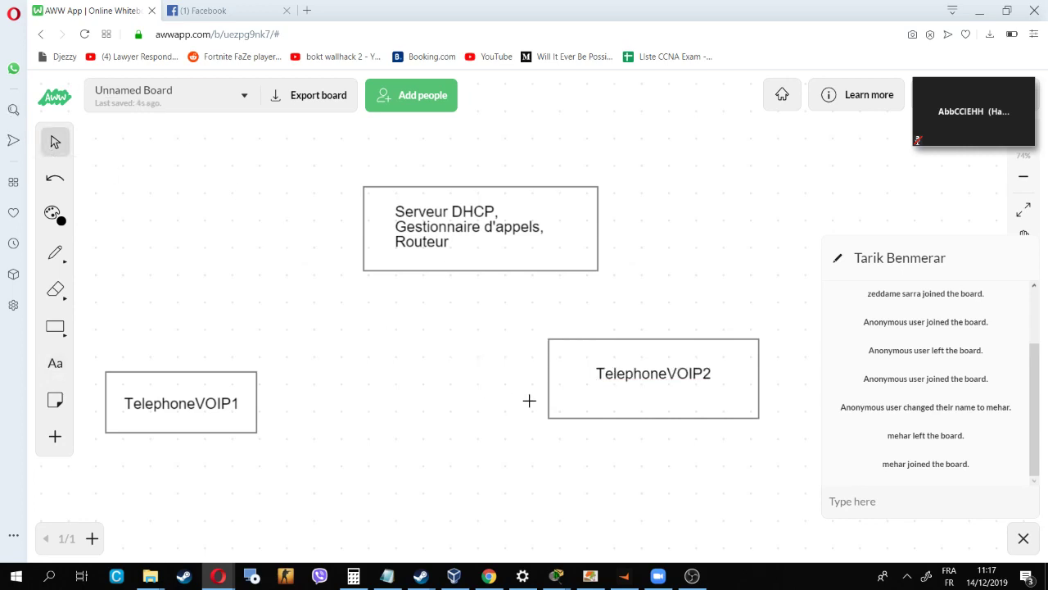
left_click(637, 385)
left_click_drag(638, 384, 628, 390)
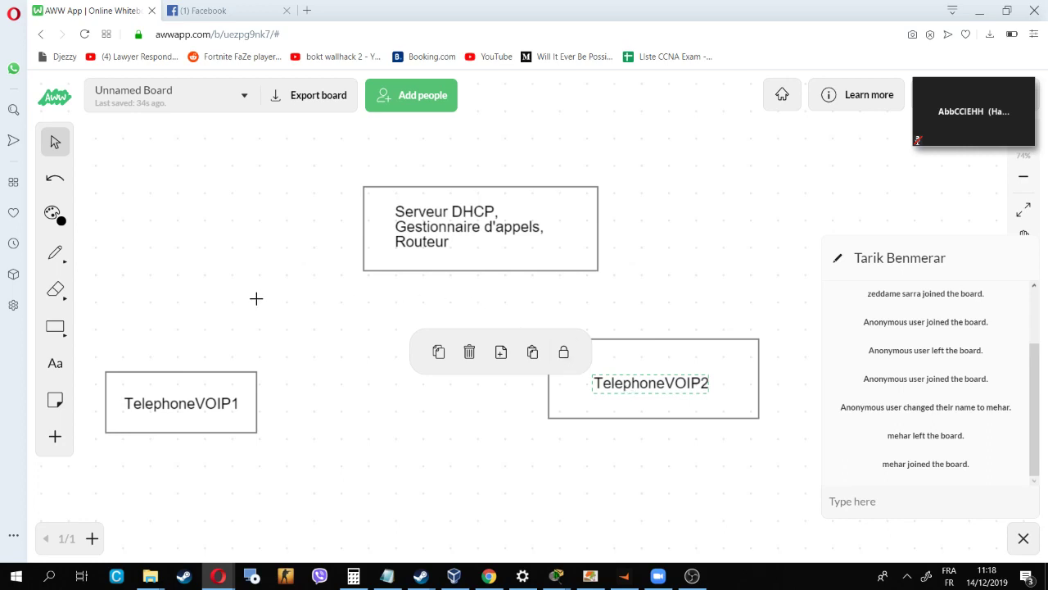
Step: Draw freehand curved arrows in both directions between each telephone box and the server box with the pencil
left_click(55, 364)
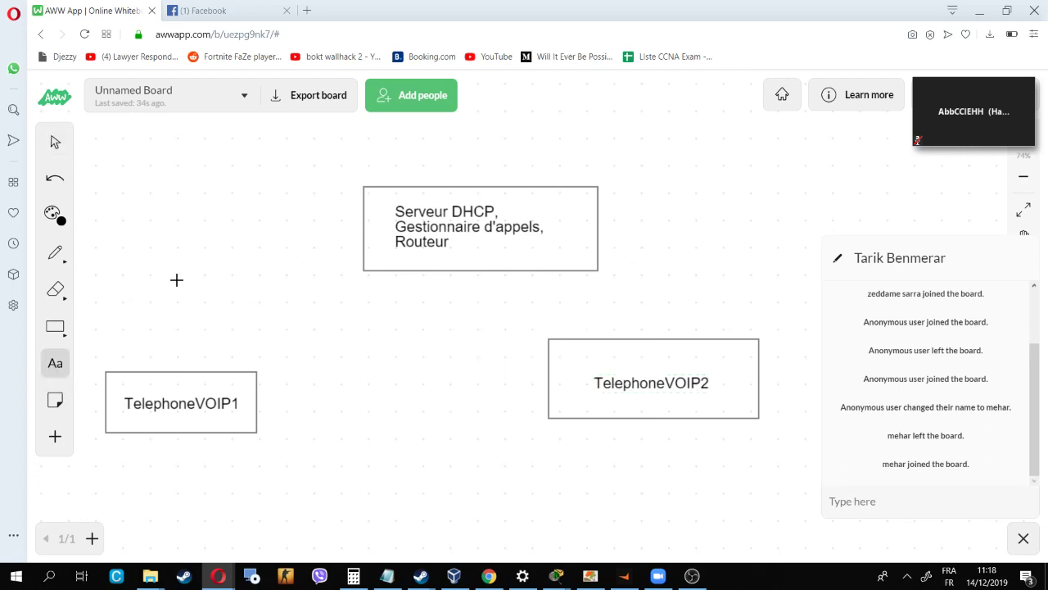
left_click(57, 259)
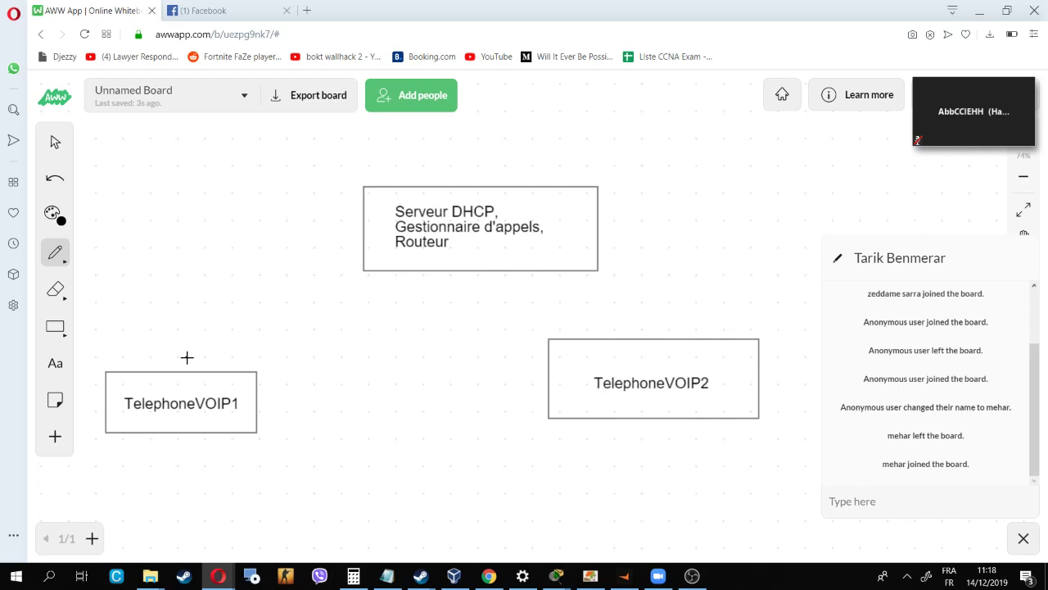
left_click(187, 357)
mouse_move(176, 367)
left_mouse_down()
mouse_move(267, 237)
mouse_move(337, 225)
mouse_move(324, 242)
left_mouse_up()
mouse_move(604, 222)
left_mouse_down()
mouse_move(690, 309)
mouse_move(696, 340)
mouse_move(706, 318)
mouse_move(651, 227)
mouse_move(599, 215)
left_mouse_up()
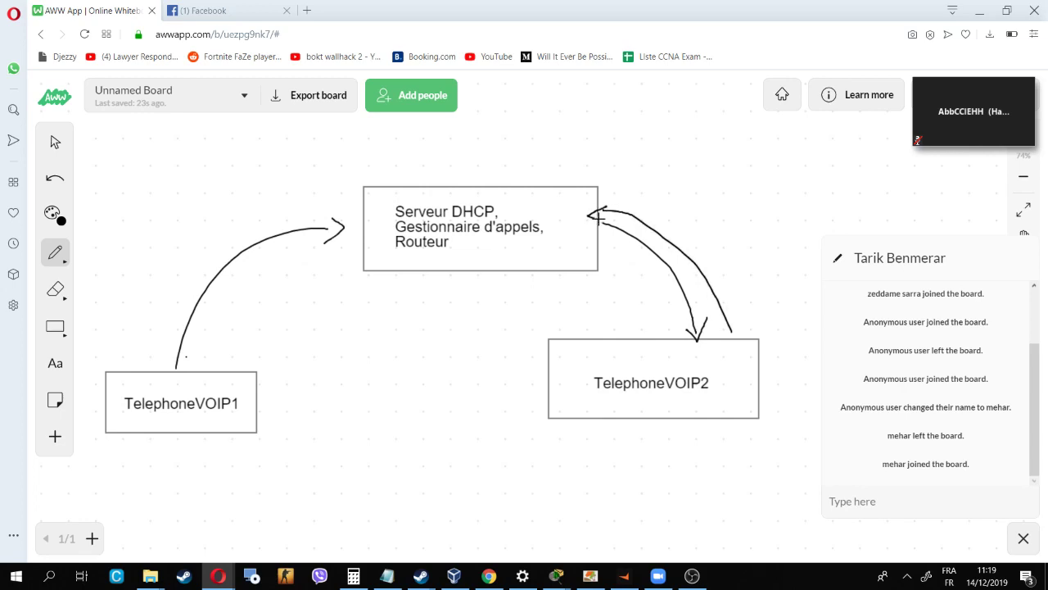
mouse_move(365, 201)
left_mouse_down()
mouse_move(211, 218)
mouse_move(157, 373)
mouse_move(135, 361)
mouse_move(178, 353)
left_mouse_up()
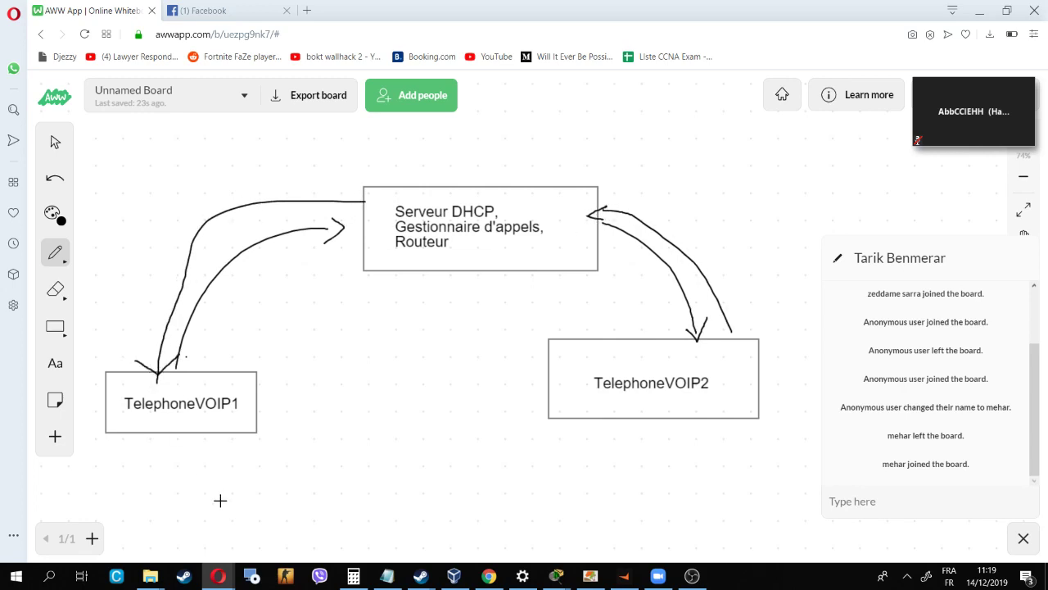
Step: Draw freehand arrows in both directions between the two telephone boxes and circle the TelephoneVOIP1 box
mouse_move(261, 379)
left_mouse_down()
mouse_move(575, 381)
mouse_move(553, 396)
mouse_move(505, 401)
mouse_move(267, 412)
mouse_move(286, 428)
left_mouse_up()
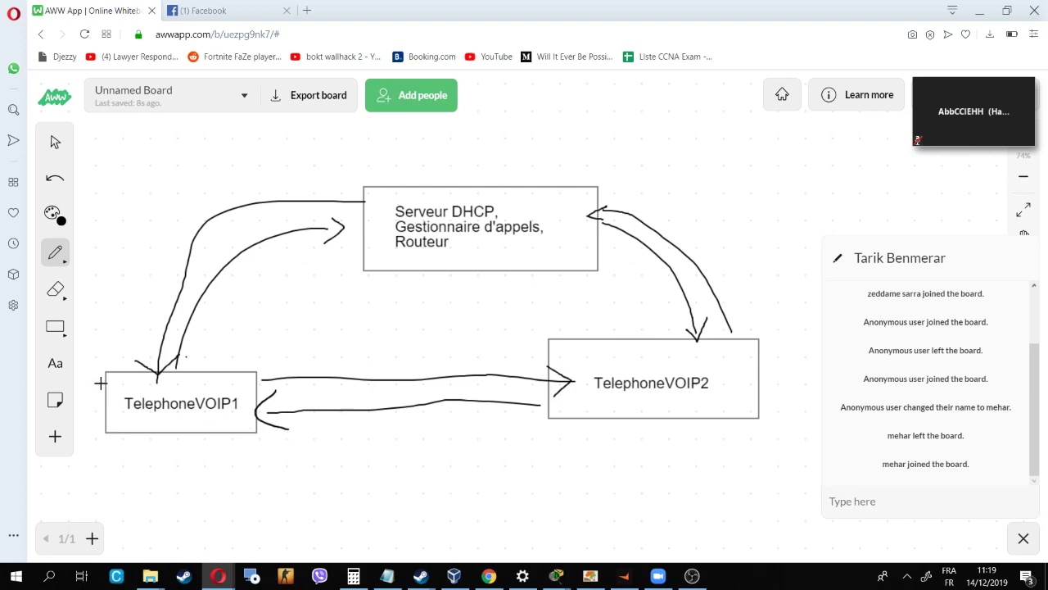
mouse_move(264, 352)
left_mouse_down()
mouse_move(196, 340)
mouse_move(85, 401)
mouse_move(217, 457)
mouse_move(285, 383)
mouse_move(271, 348)
left_mouse_up()
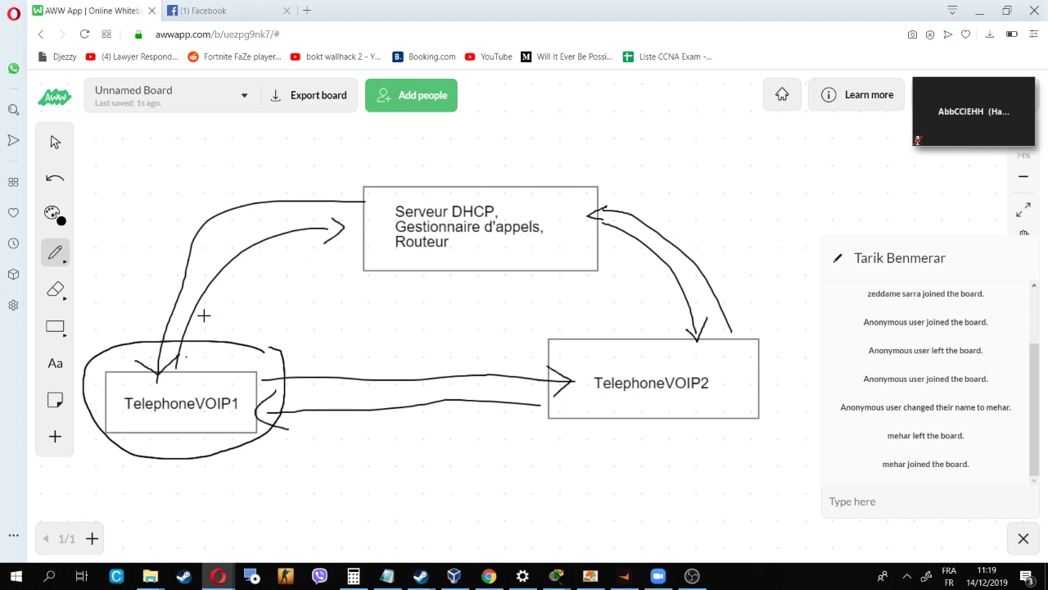
Step: Add the text label "SCCP" outside the arrows between TelephoneVOIP1 and the server box, and circle it with the pencil
left_click(55, 364)
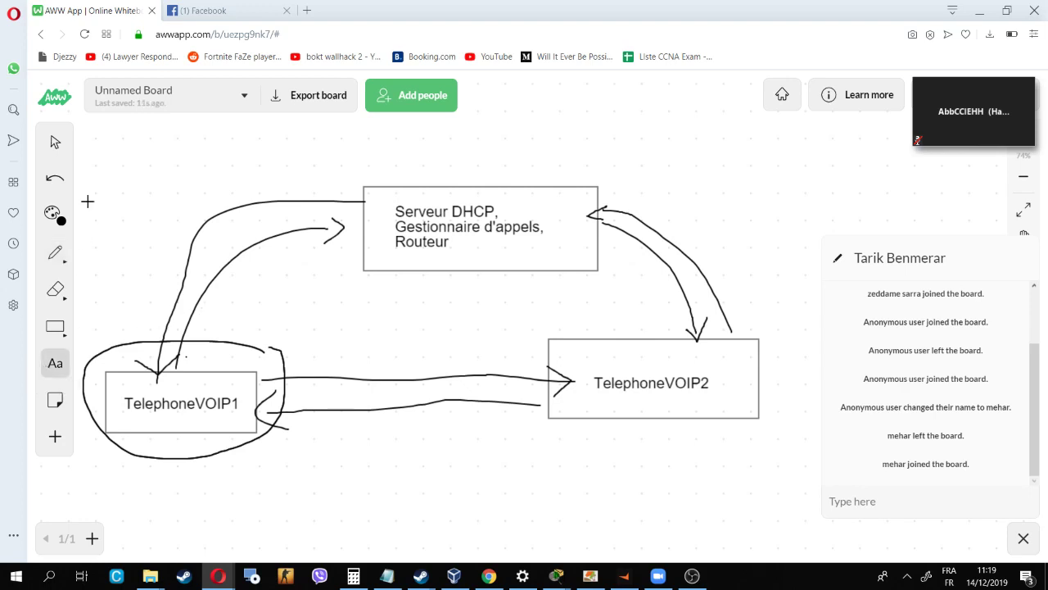
left_click(142, 218)
type("SCCP")
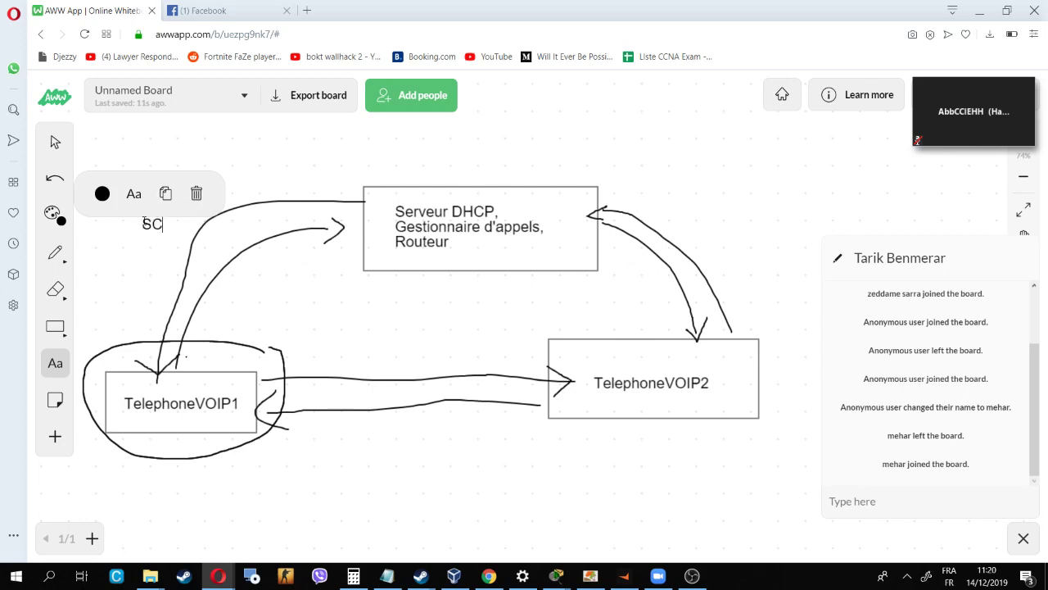
left_click(54, 141)
left_click(164, 224)
left_click_drag(164, 224, 152, 232)
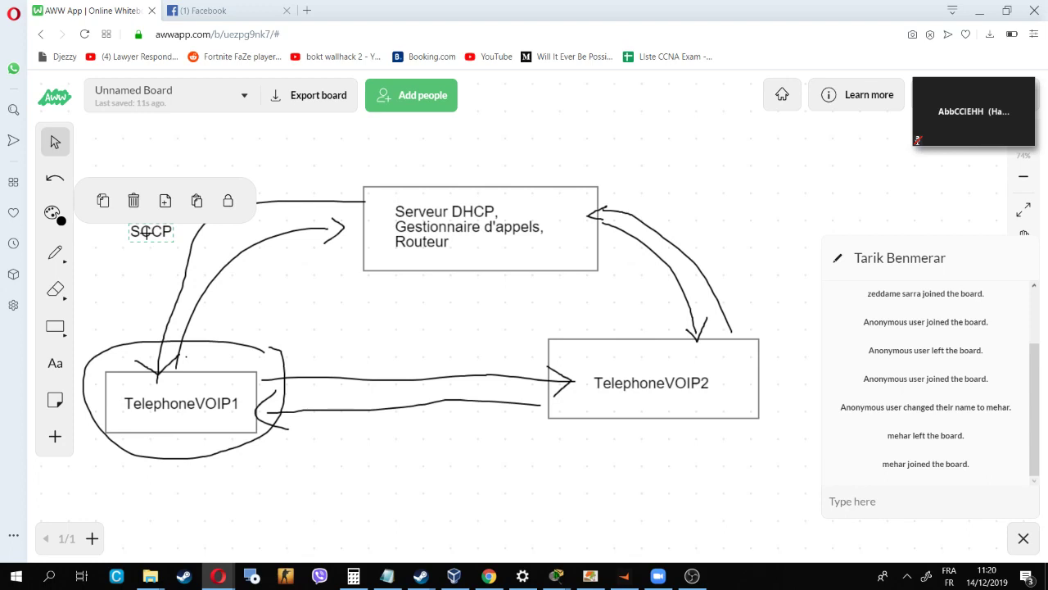
left_click(344, 325)
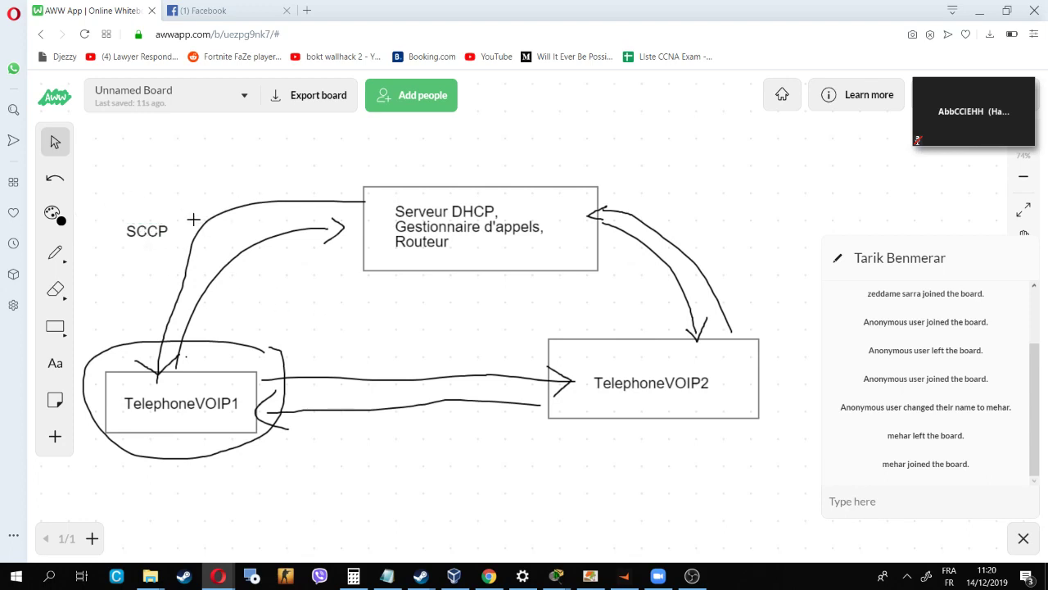
left_click(56, 254)
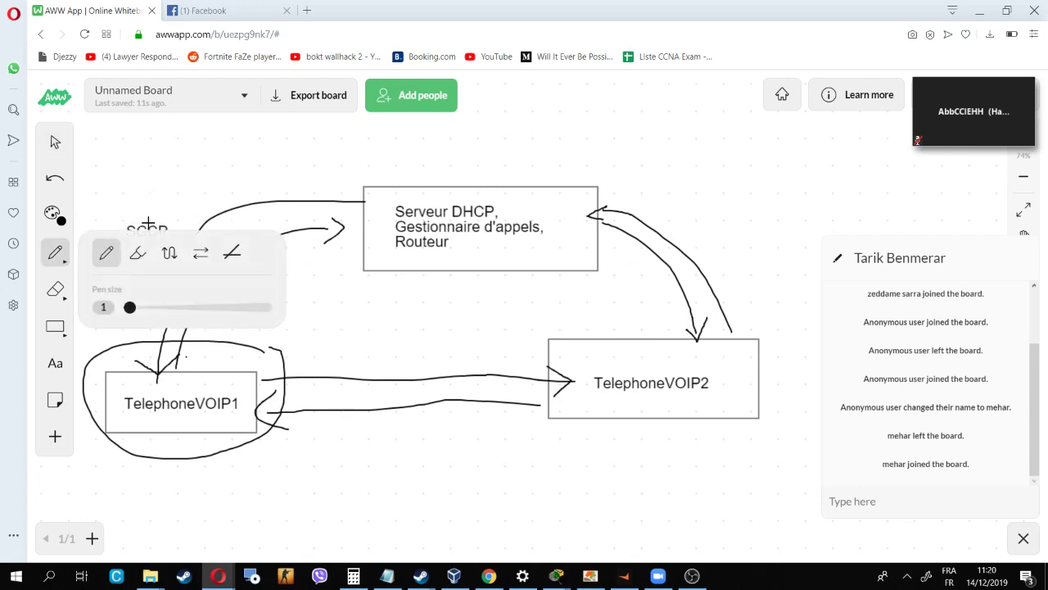
mouse_move(156, 211)
left_mouse_down()
mouse_move(124, 213)
mouse_move(136, 257)
mouse_move(168, 229)
mouse_move(158, 210)
left_mouse_up()
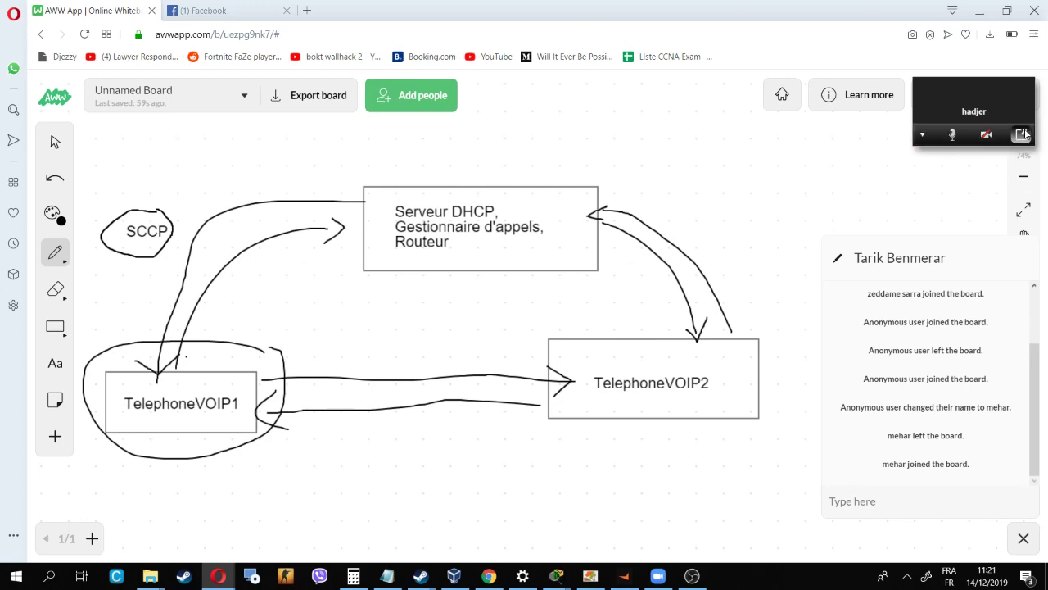
Step: Check the Zoom meeting window and show the participants list over the right part of the empty Packet Tracer workspace
left_click(1023, 134)
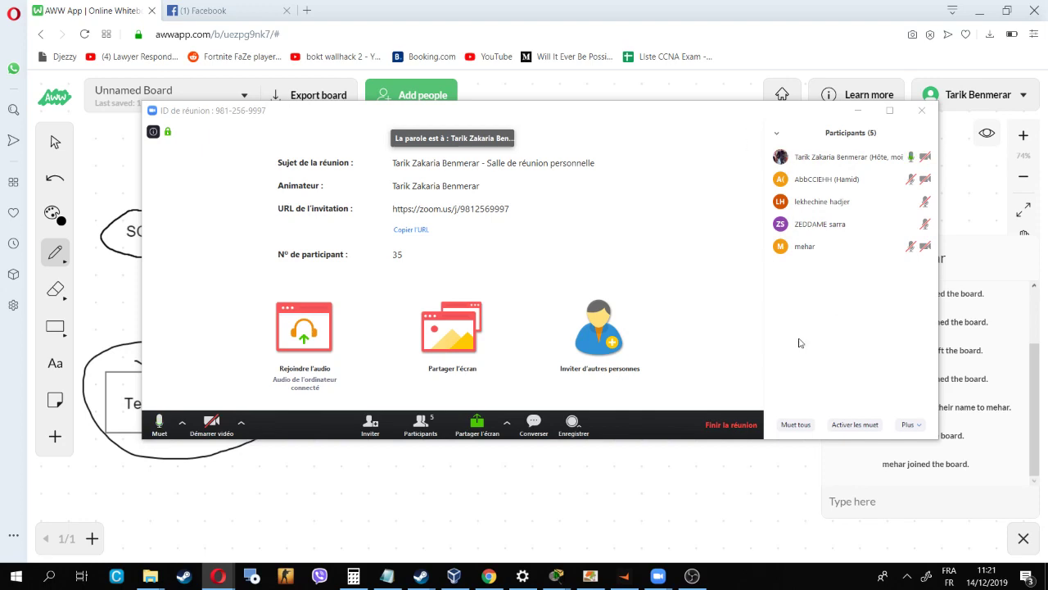
left_click(860, 110)
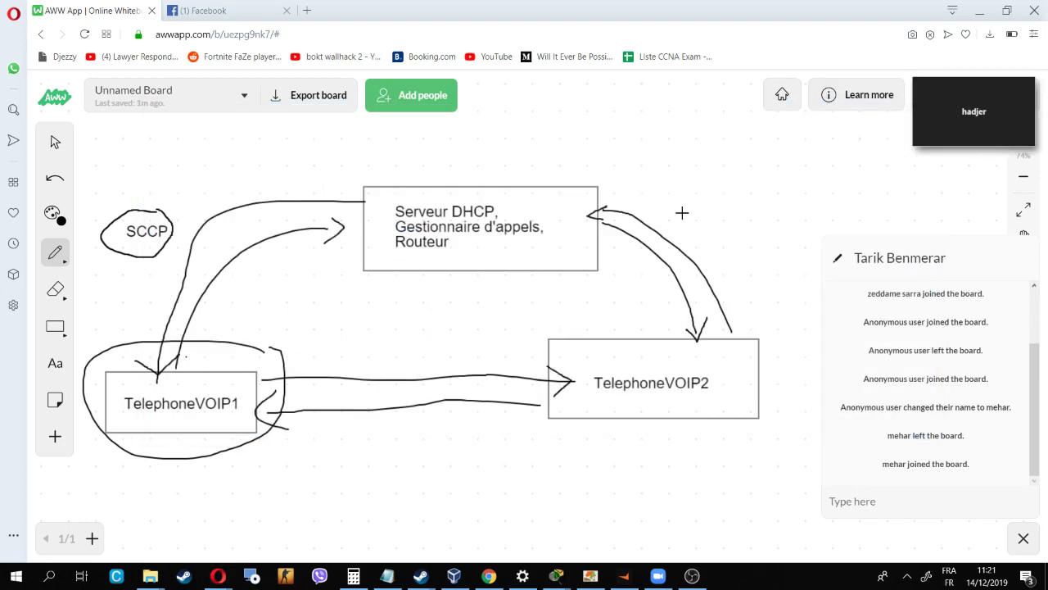
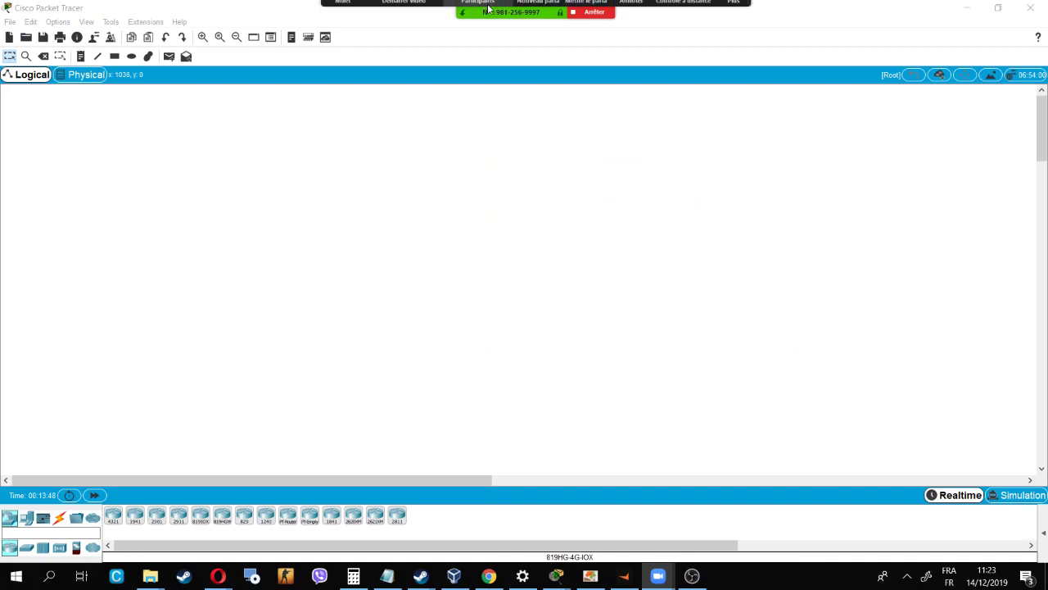
left_click(494, 11)
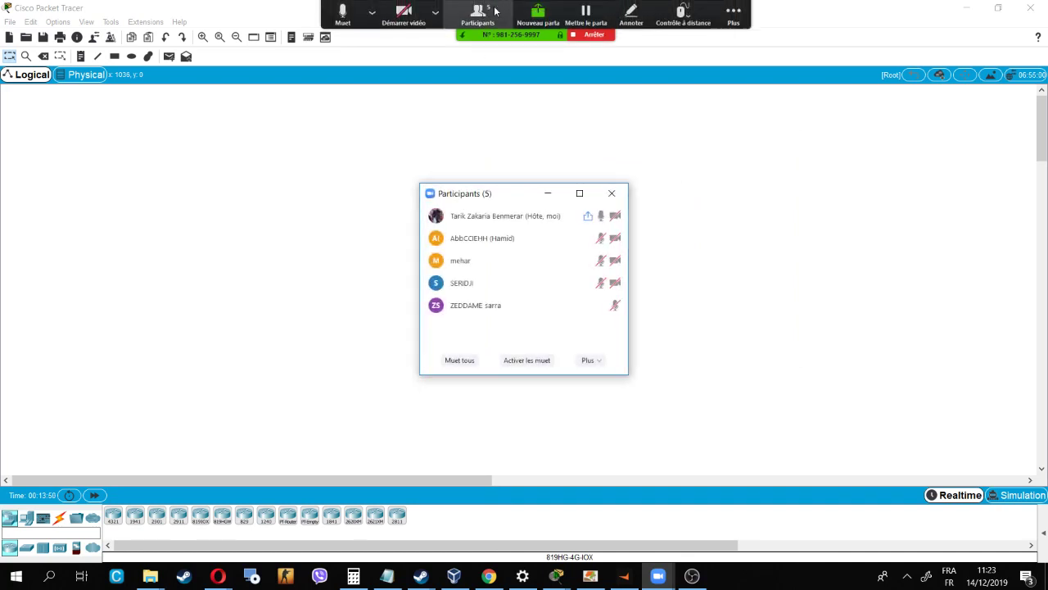
left_click_drag(511, 200, 809, 146)
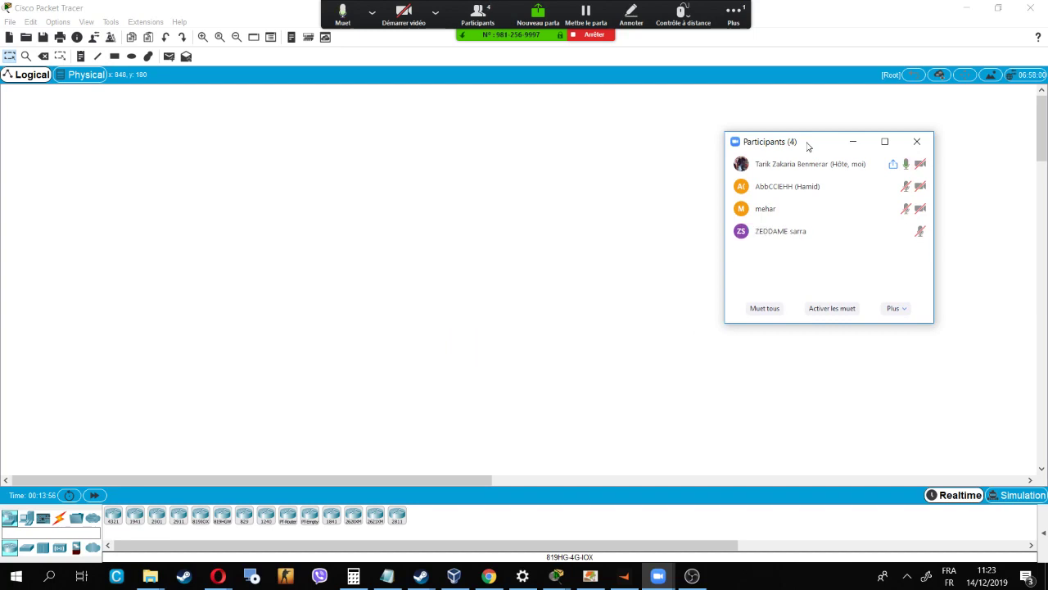
Step: View the finished router, switch and IP phone topology in the other Packet Tracer window and return to the empty workspace
left_click(660, 578)
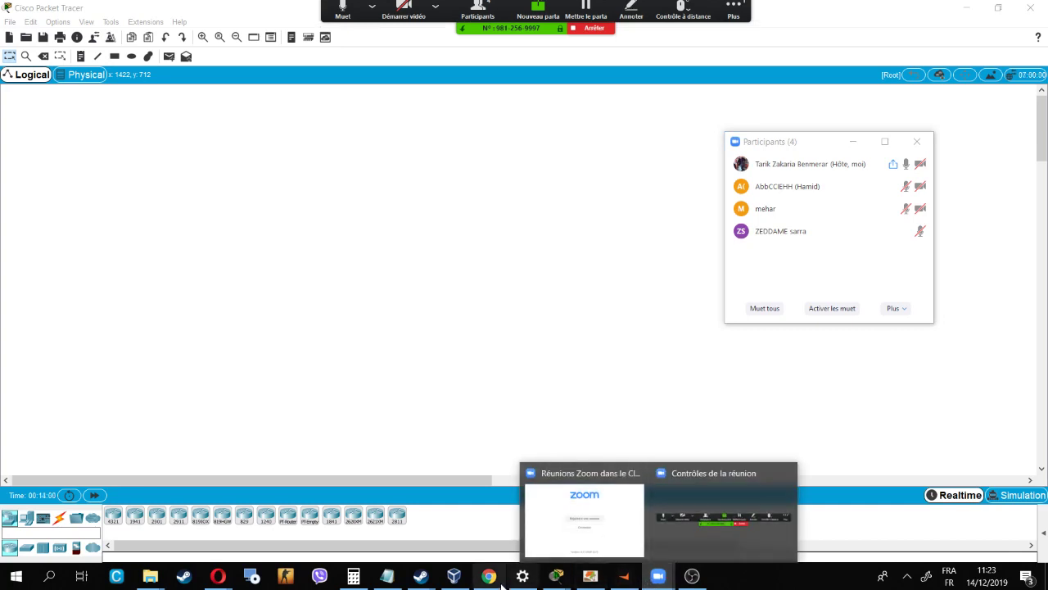
mouse_move(556, 578)
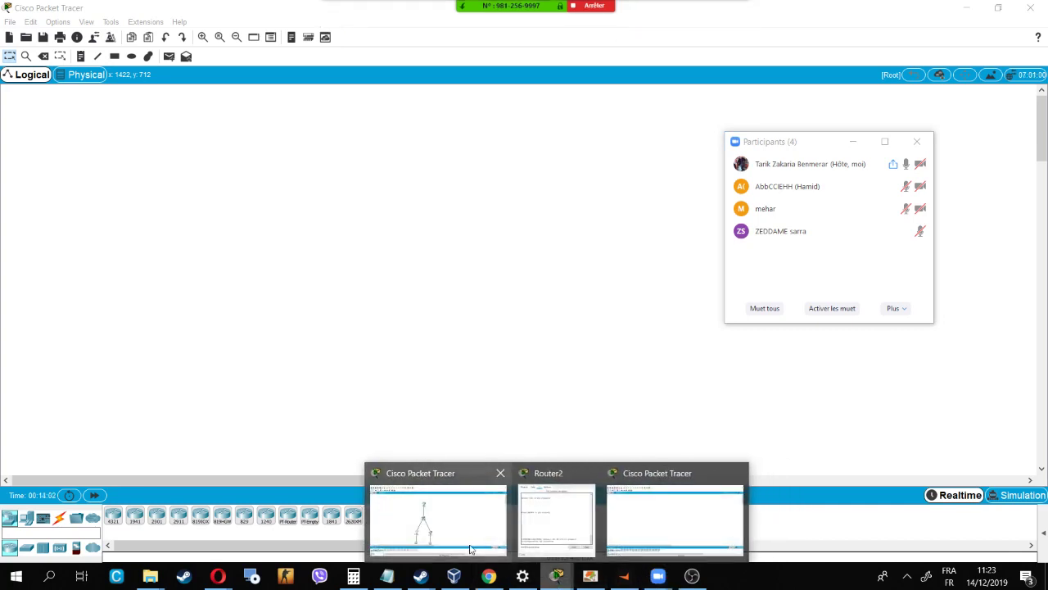
left_click(452, 485)
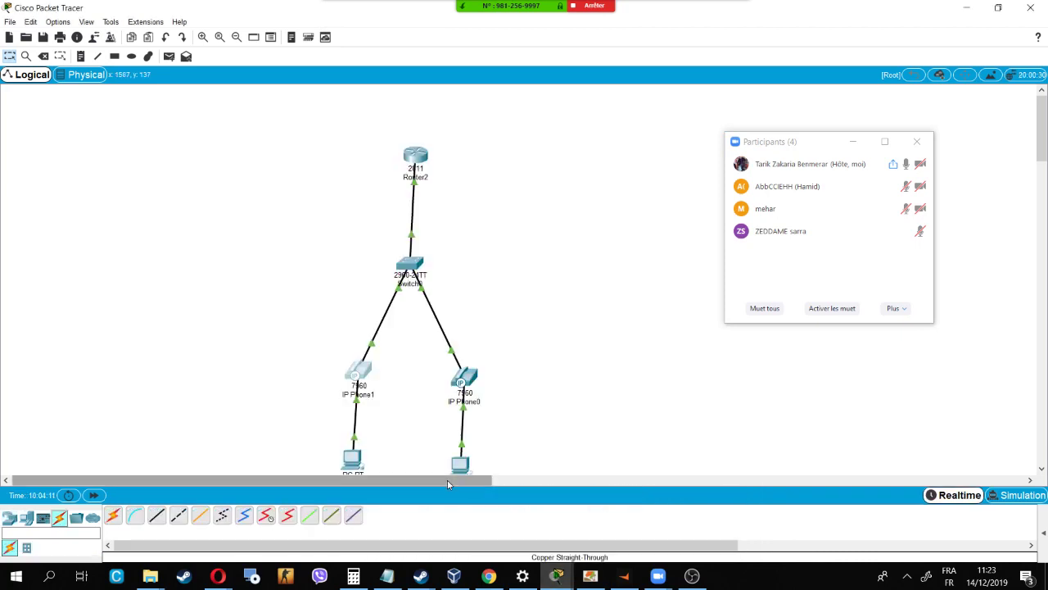
left_click(966, 7)
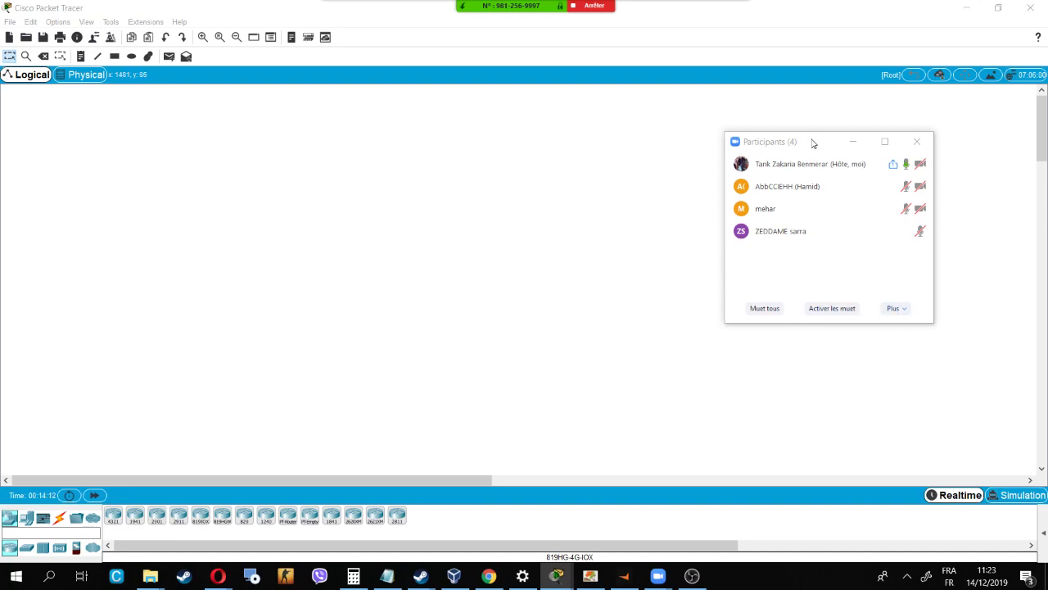
Step: Switch to the "correction TP2.pdf" document and examine its topology diagram, moving the participants list off the drawing
left_click_drag(812, 143, 764, 109)
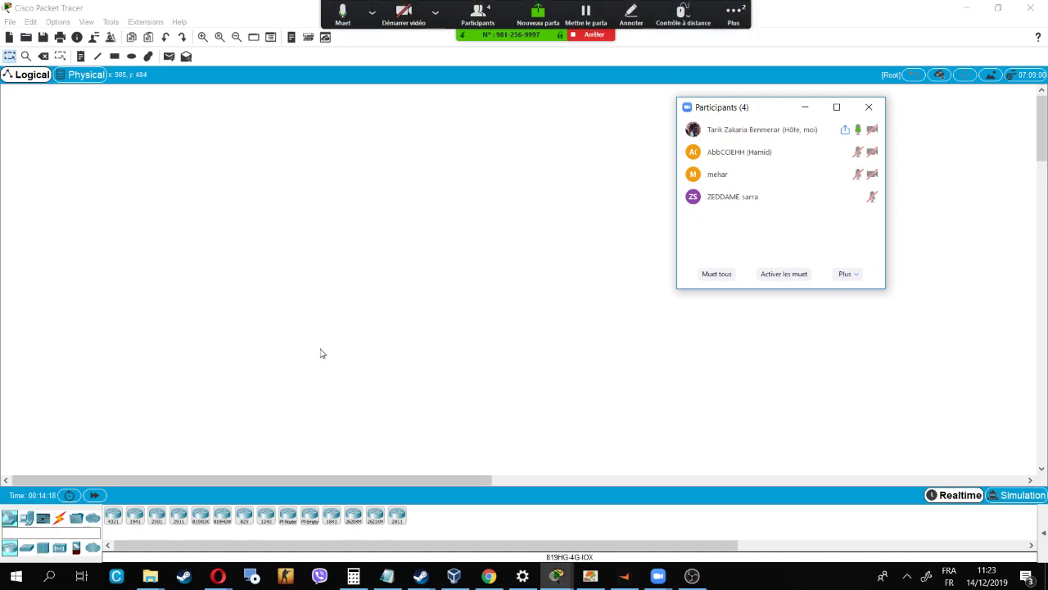
left_click(589, 575)
left_click(590, 576)
scroll(482, 442, "up", 8)
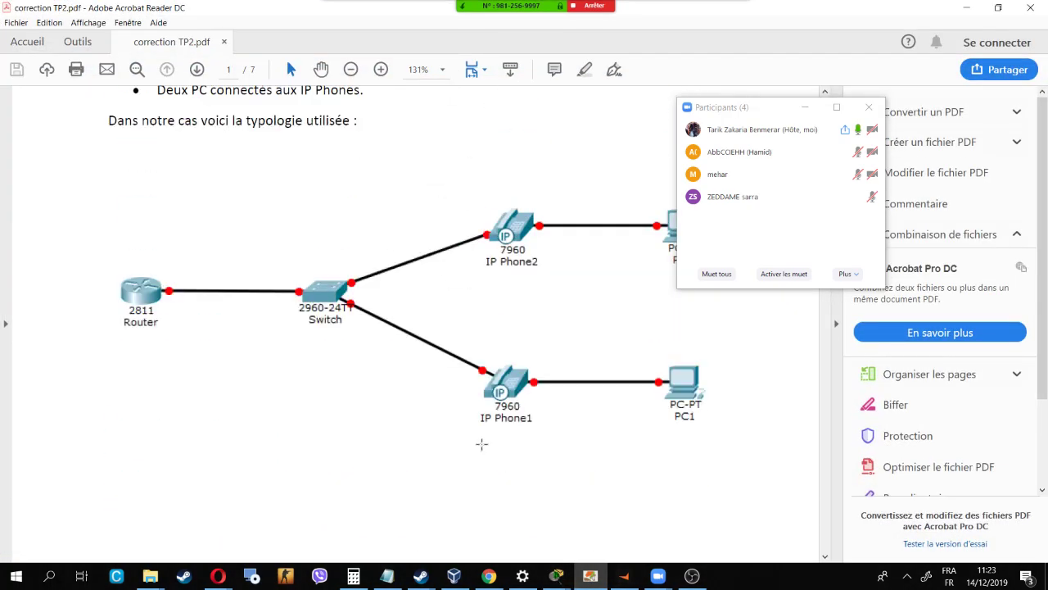
left_click_drag(766, 107, 900, 105)
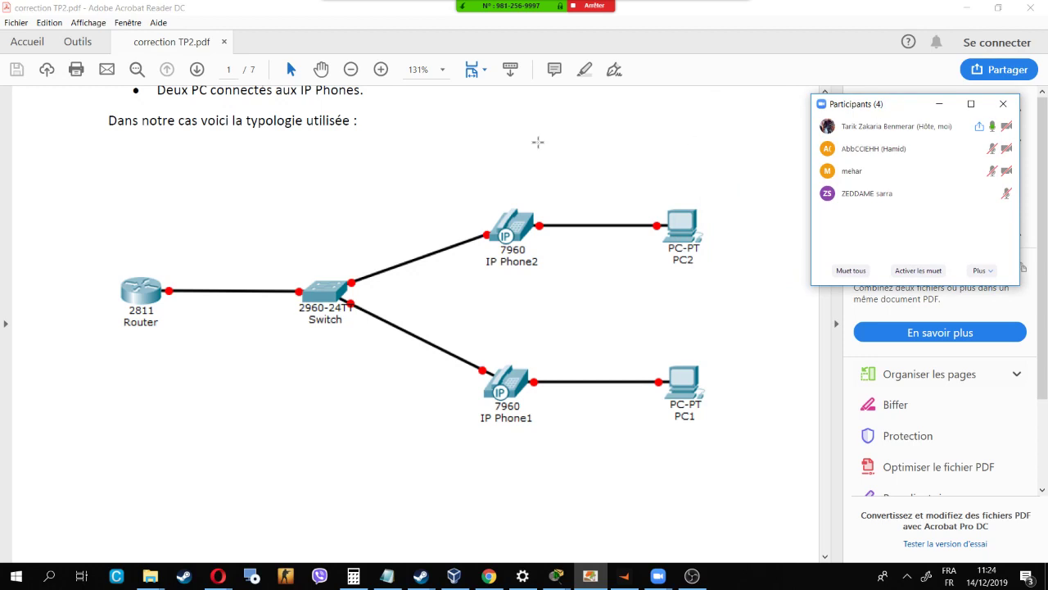
Step: Switch back to Packet Tracer, place a 2811 router in the upper middle of the workspace and recheck the PDF topology
left_click(588, 580)
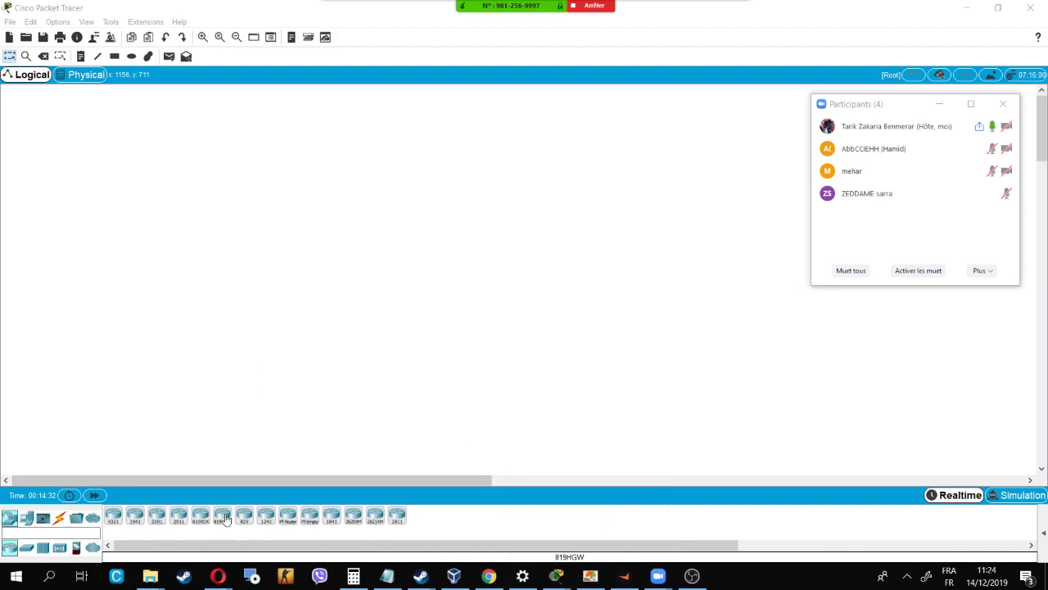
left_click_drag(382, 514, 483, 184)
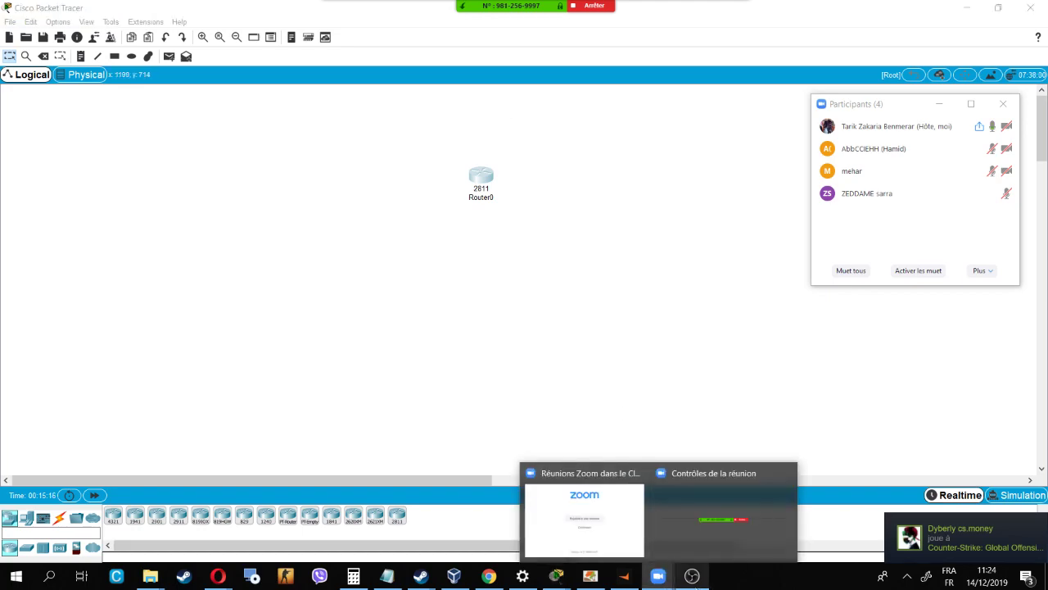
left_click(593, 577)
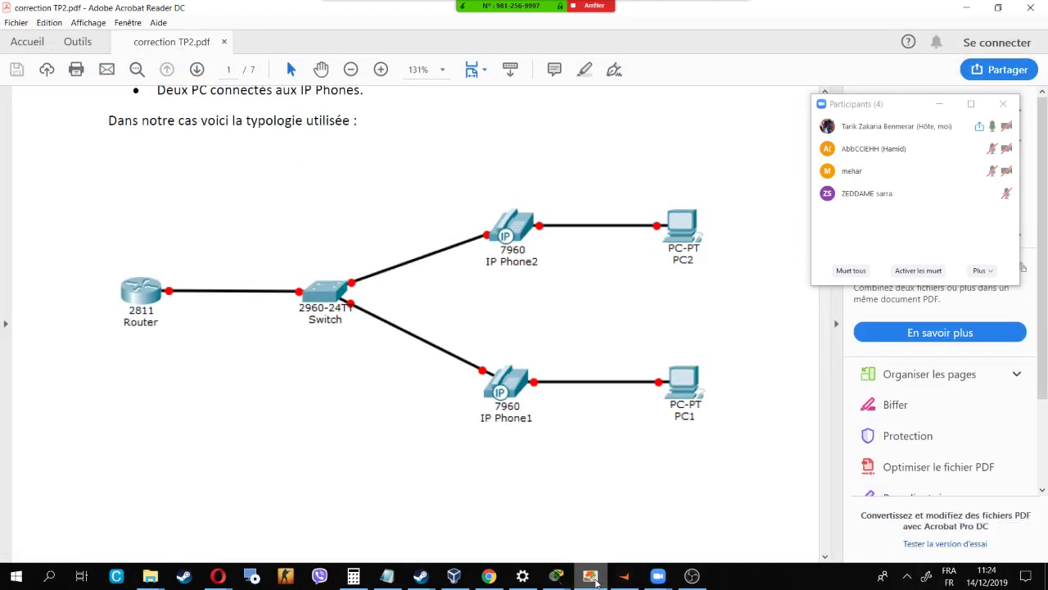
left_click(595, 579)
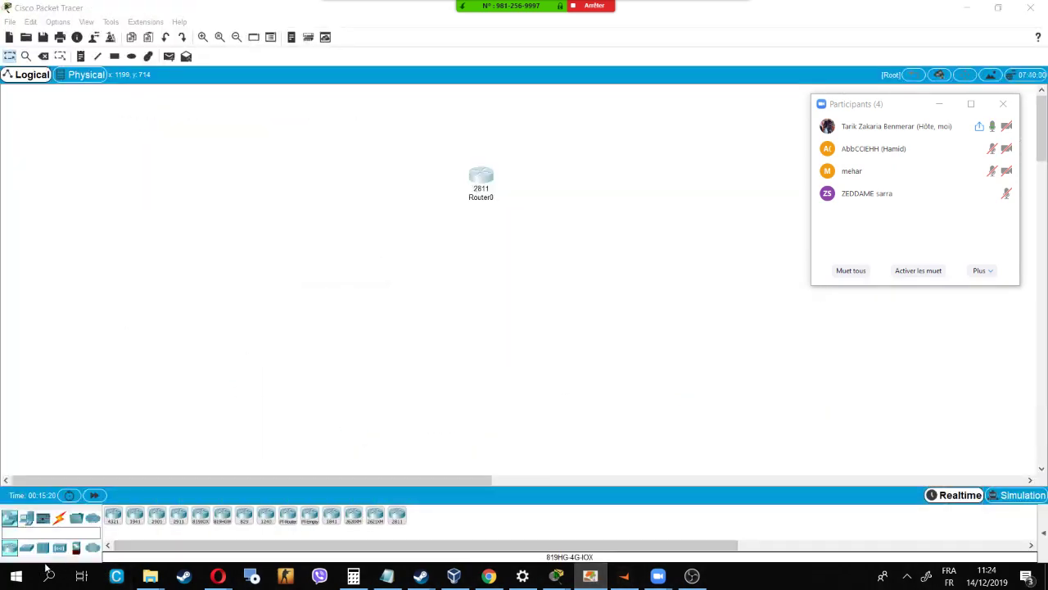
Step: Place a 2960-24TT switch directly below the 2811 router and check its physical device view
left_click_drag(201, 514, 480, 255)
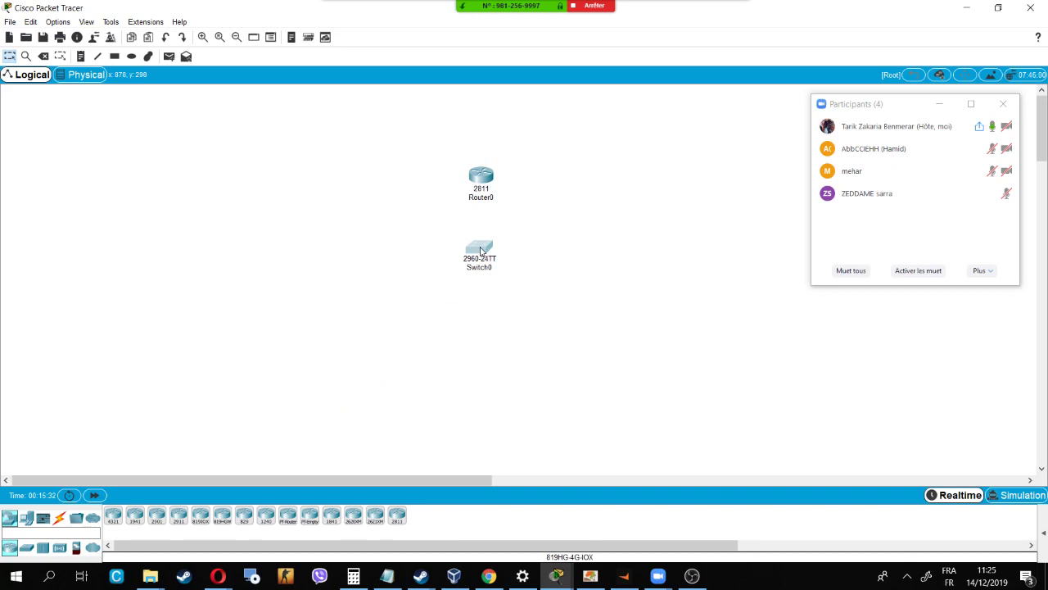
left_click_drag(481, 249, 483, 256)
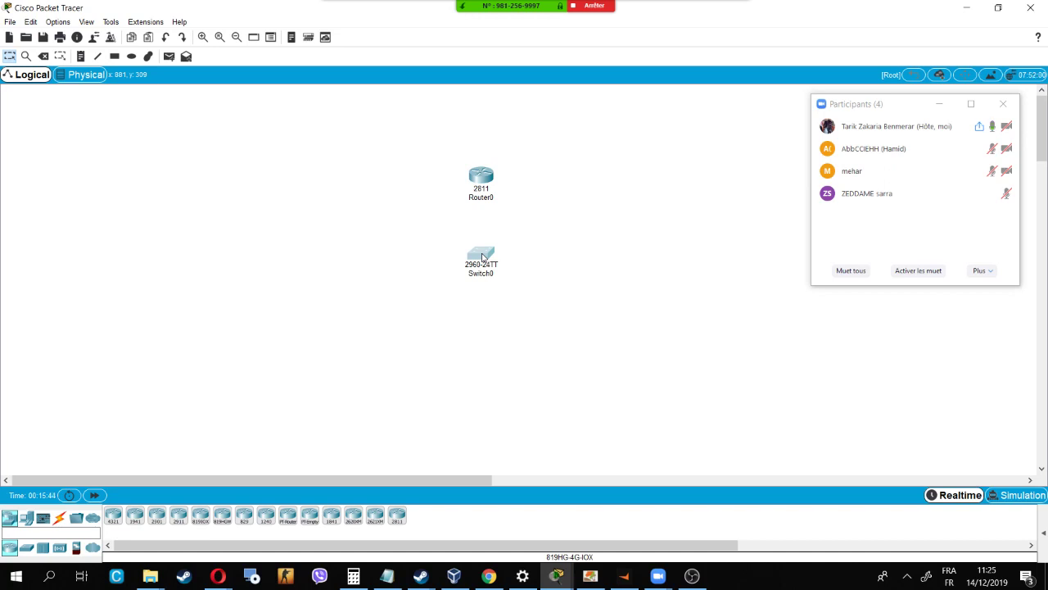
left_click(481, 257)
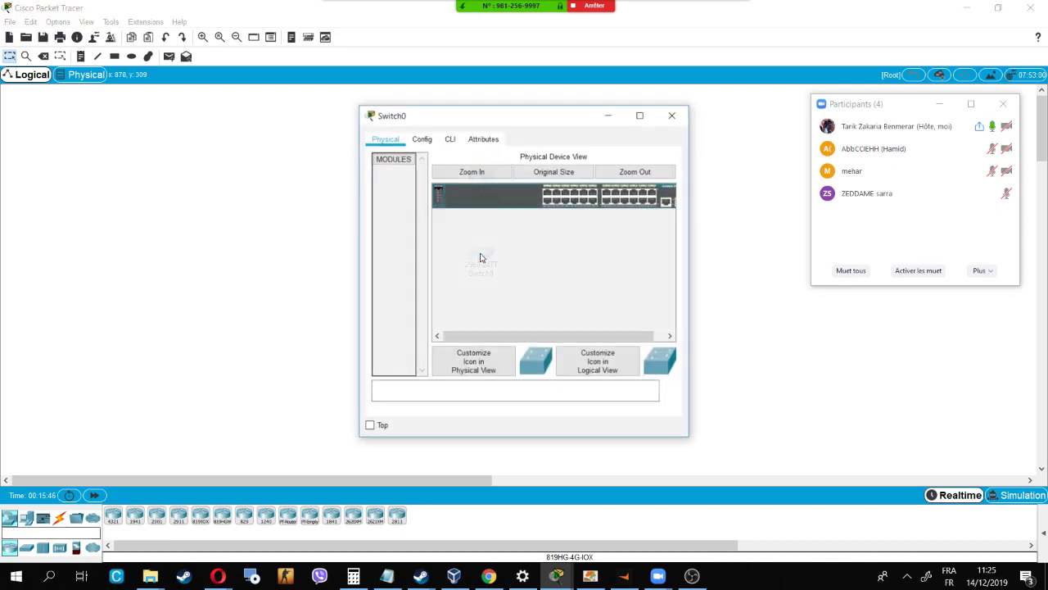
left_click(672, 115)
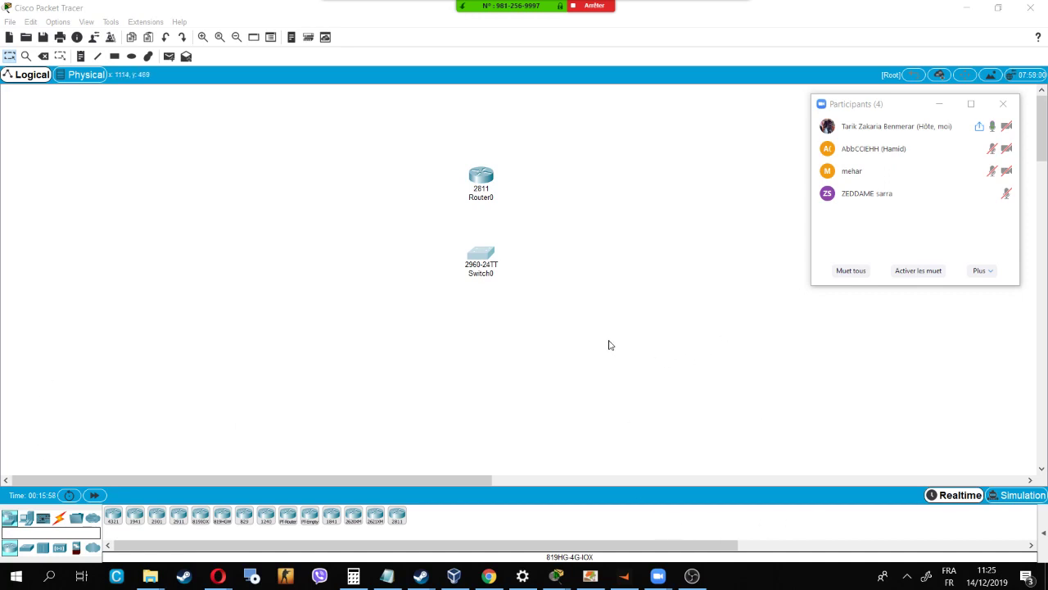
Step: Place two 7960 IP phones side by side below the switch, spaced about evenly to either side of it
left_click(27, 519)
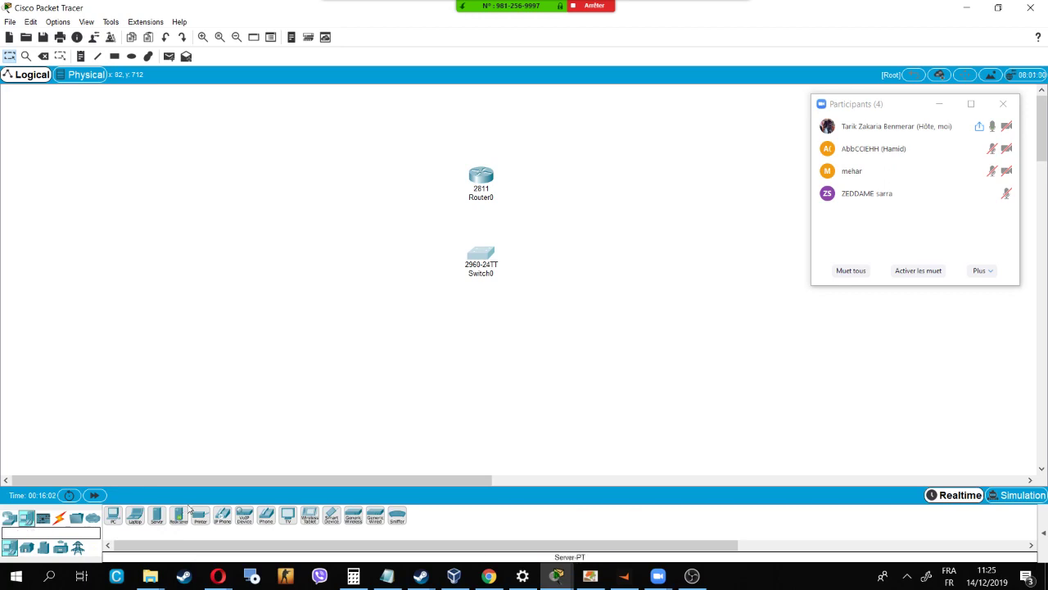
left_click_drag(222, 516, 342, 359)
left_click_drag(225, 518, 578, 366)
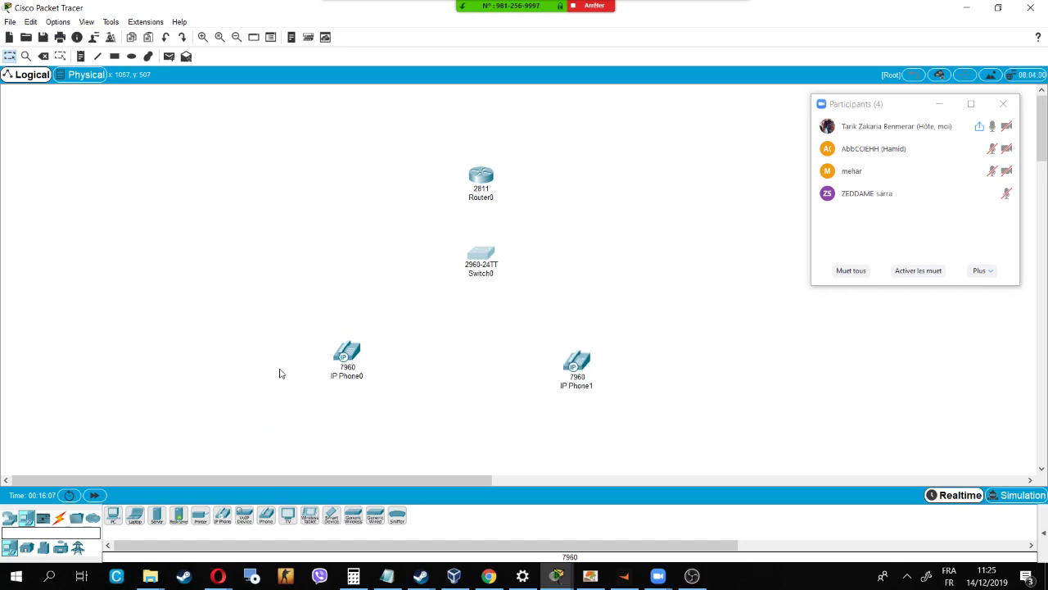
left_click_drag(344, 354, 392, 362)
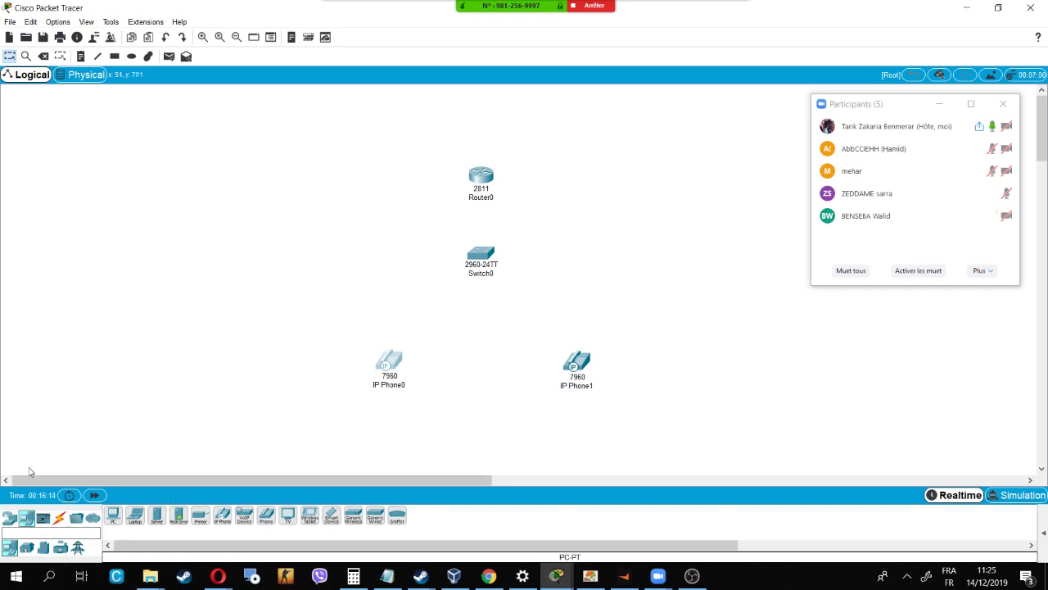
Step: Connect the 2811 router's FastEthernet0/0 to the switch's FastEthernet0/1 with a Copper Straight-Through cable
left_click(60, 522)
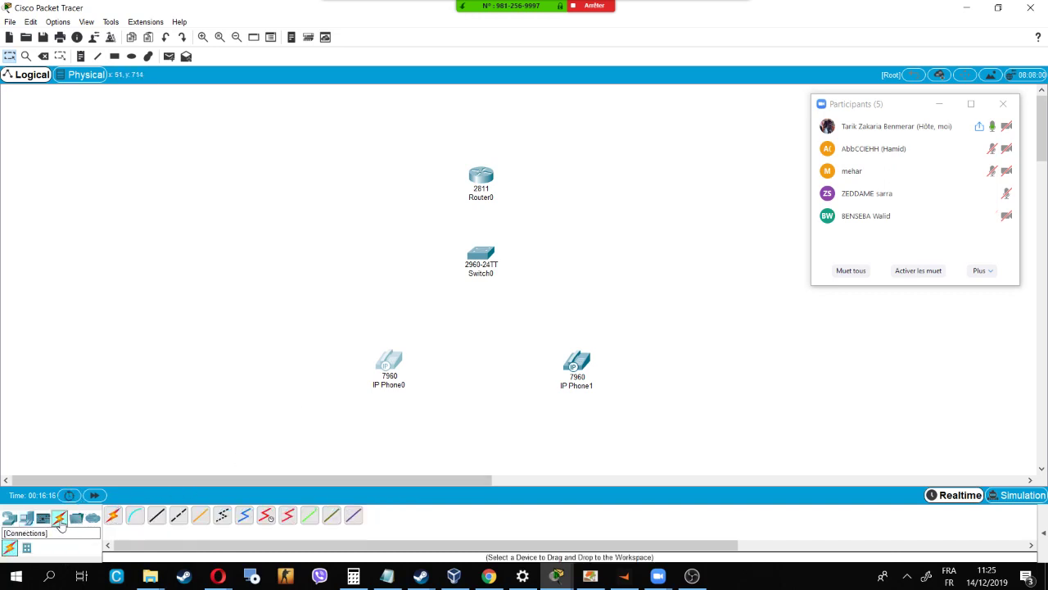
left_click(161, 524)
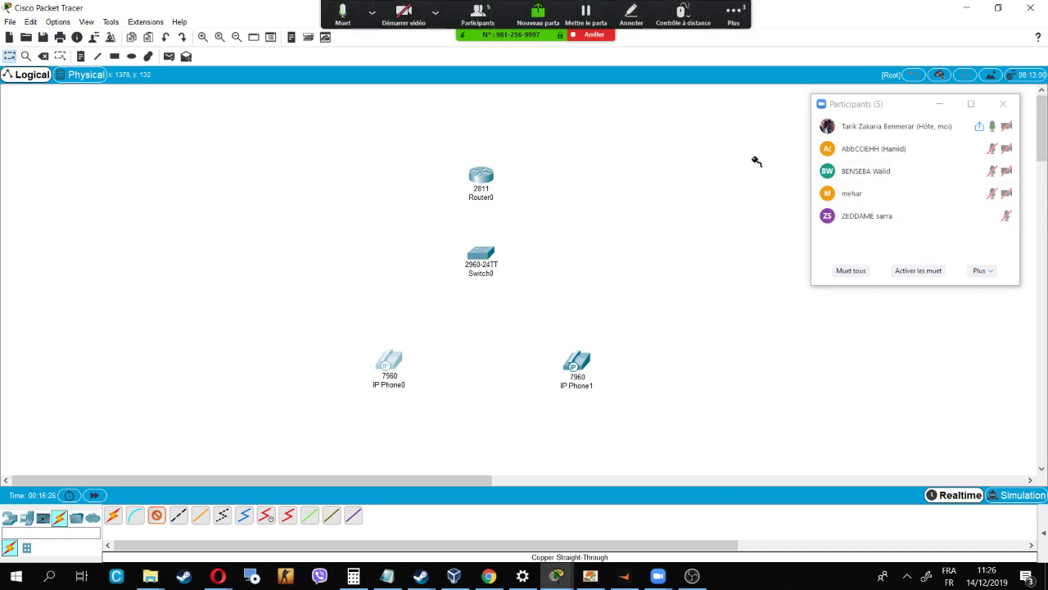
mouse_move(479, 178)
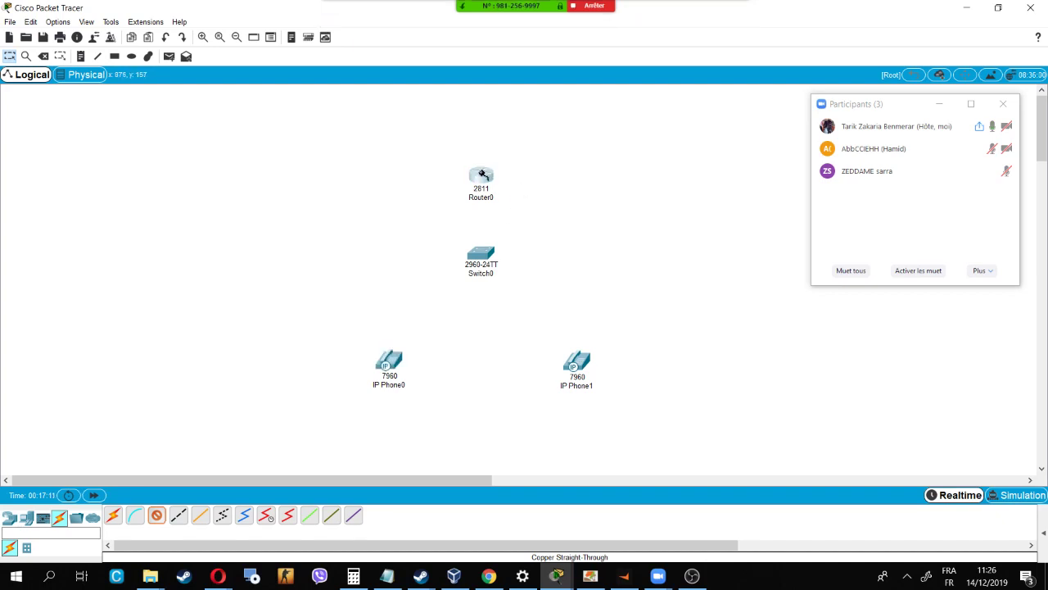
left_click(492, 175)
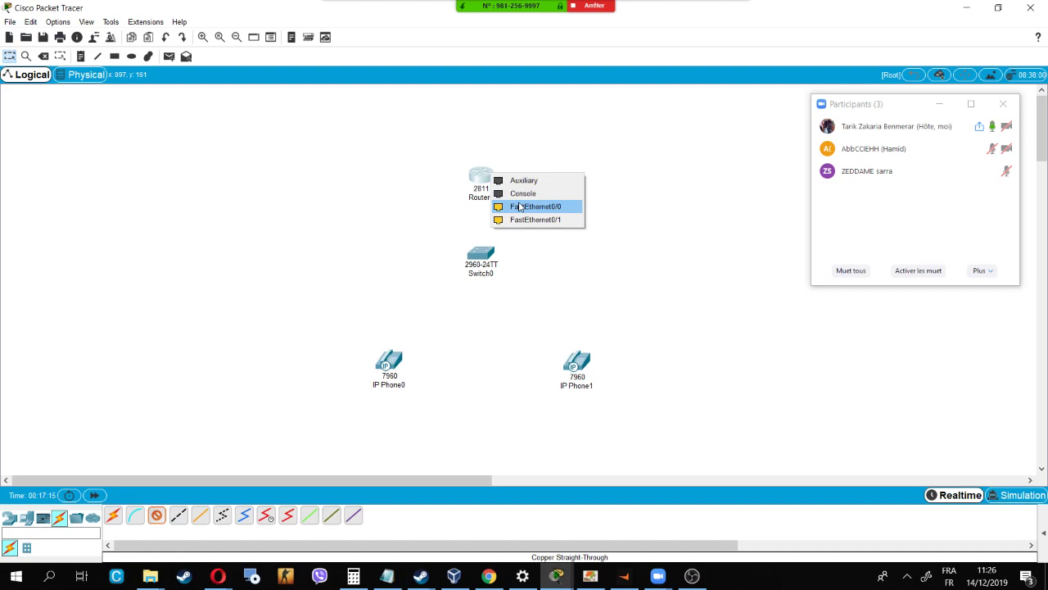
left_click(520, 206)
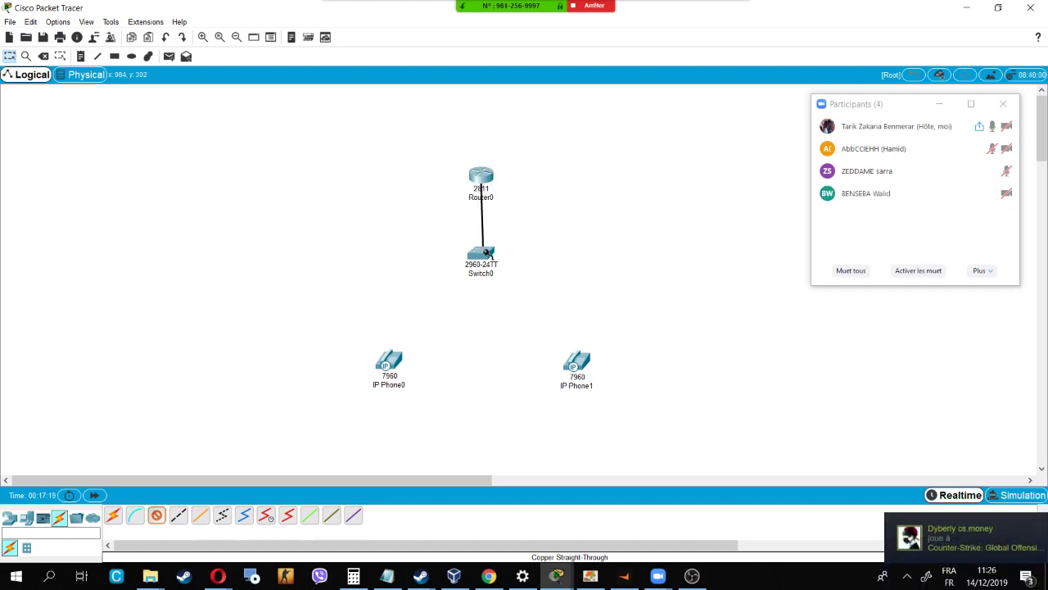
left_click(488, 255)
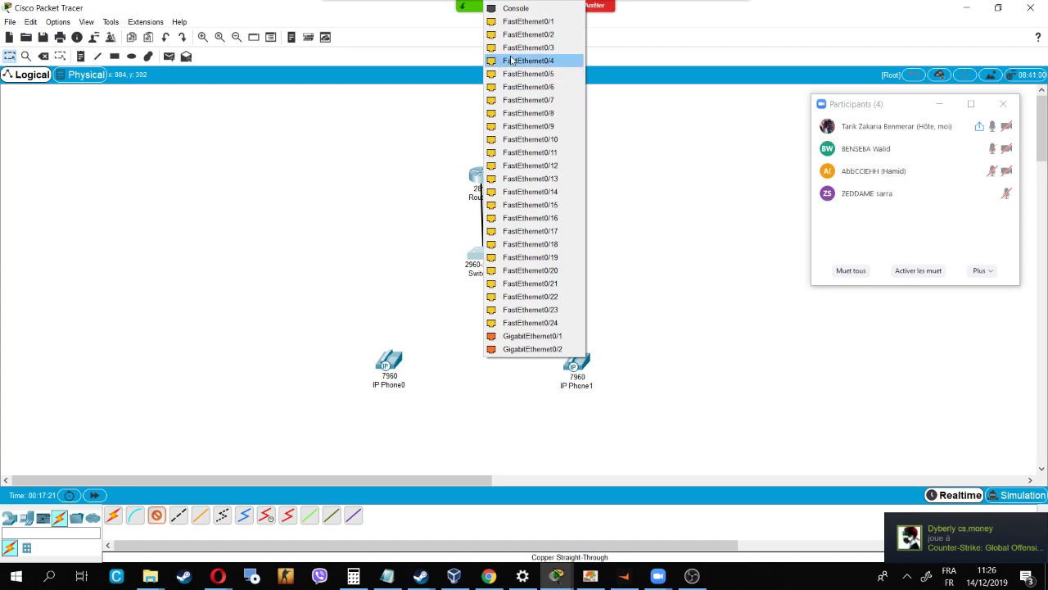
left_click(519, 28)
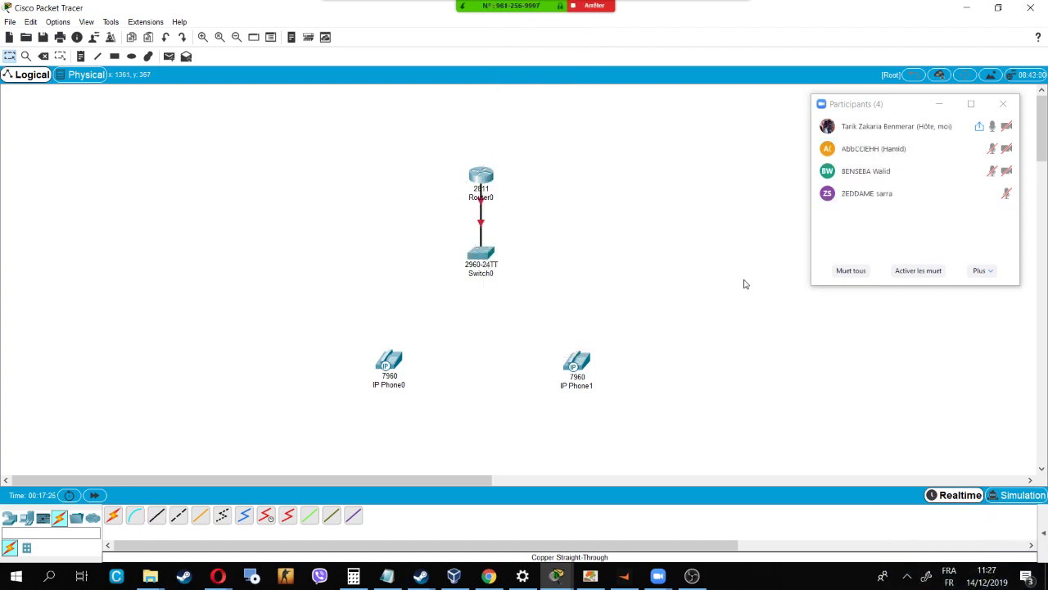
Step: Connect the switch's FastEthernet0/2 to the Switch port of IP Phone0 with a Copper Straight-Through cable
left_click(159, 516)
left_click(487, 253)
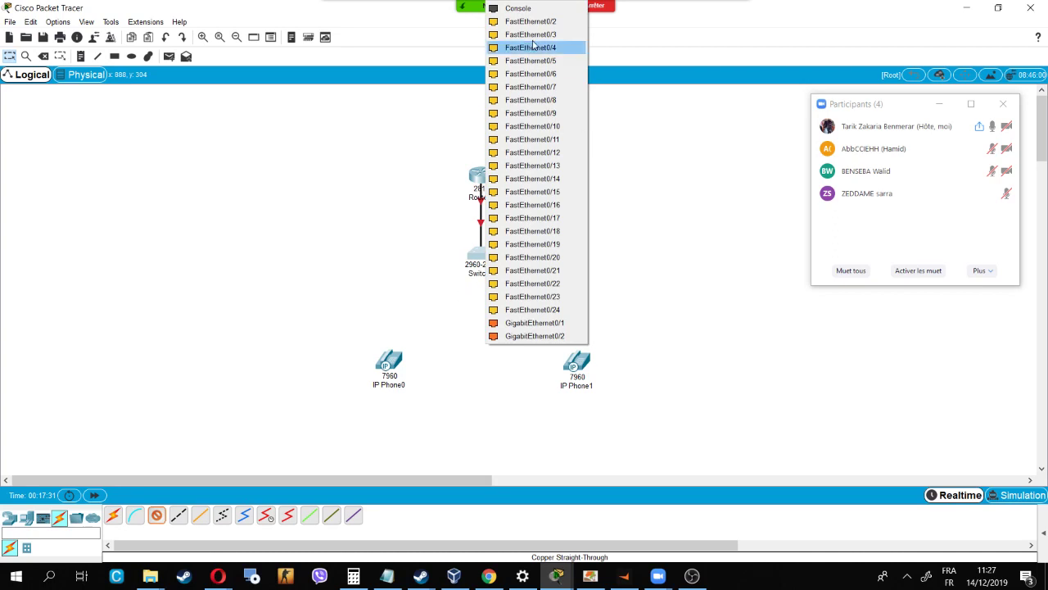
left_click(531, 22)
left_click(395, 364)
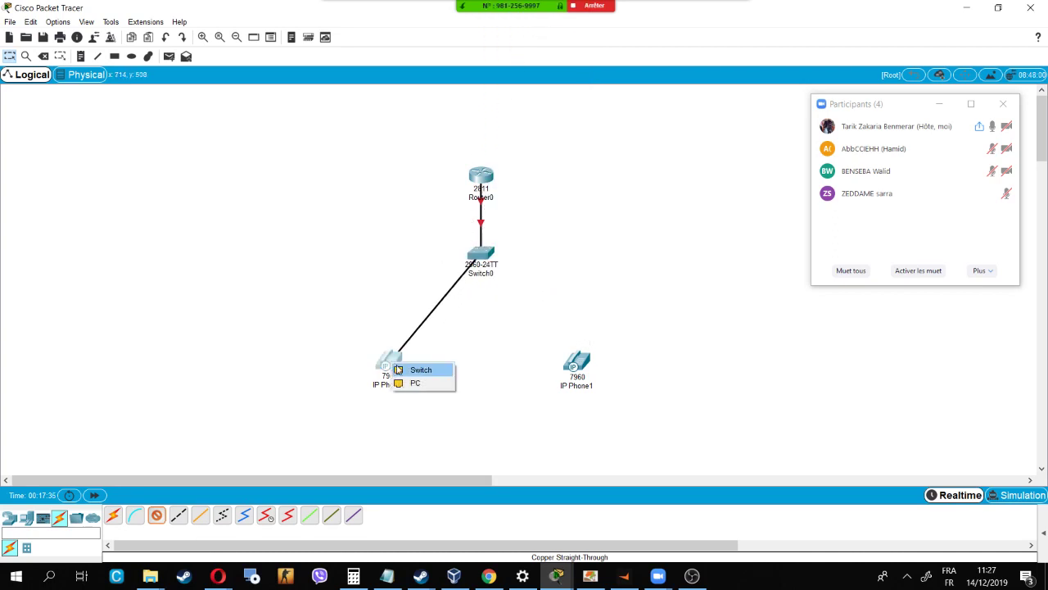
left_click(398, 371)
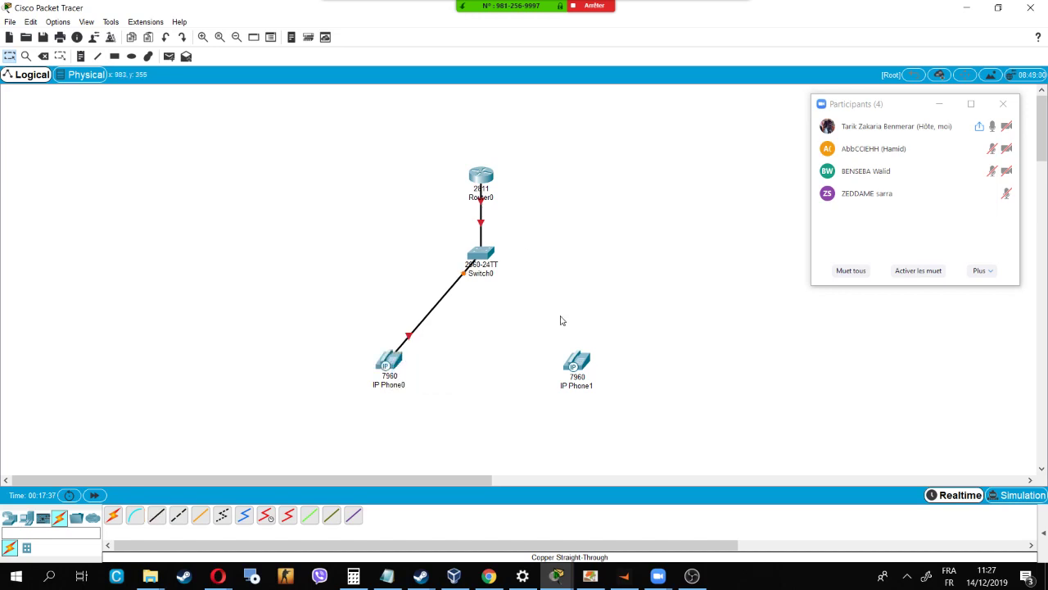
Step: Run a Copper Straight-Through cable from the 2960 switch to the Switch port of IP Phone1
left_click(158, 515)
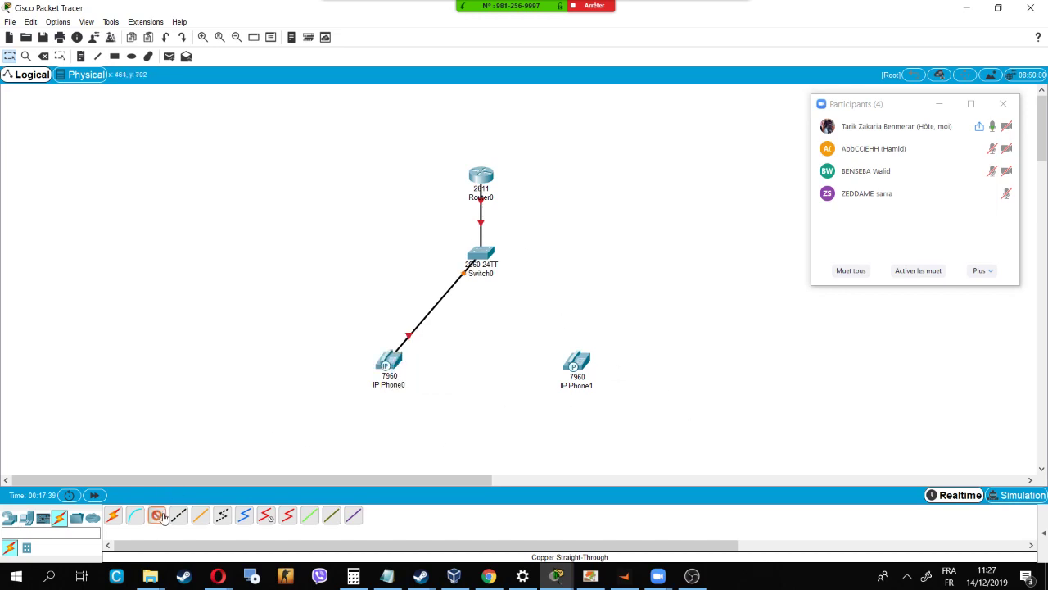
left_click(482, 254)
left_click(516, 273)
left_click(579, 365)
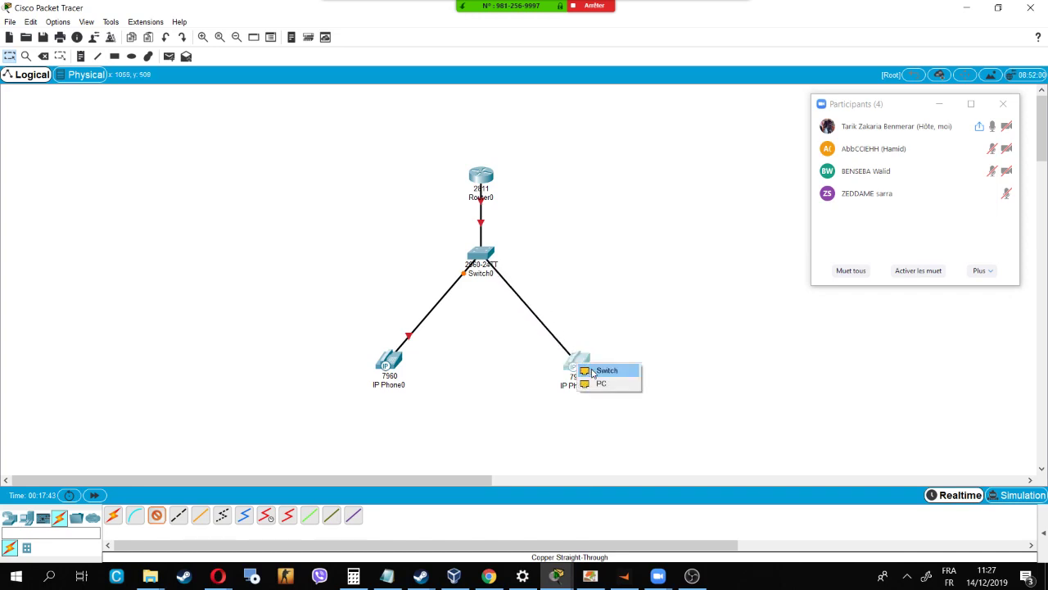
left_click(605, 371)
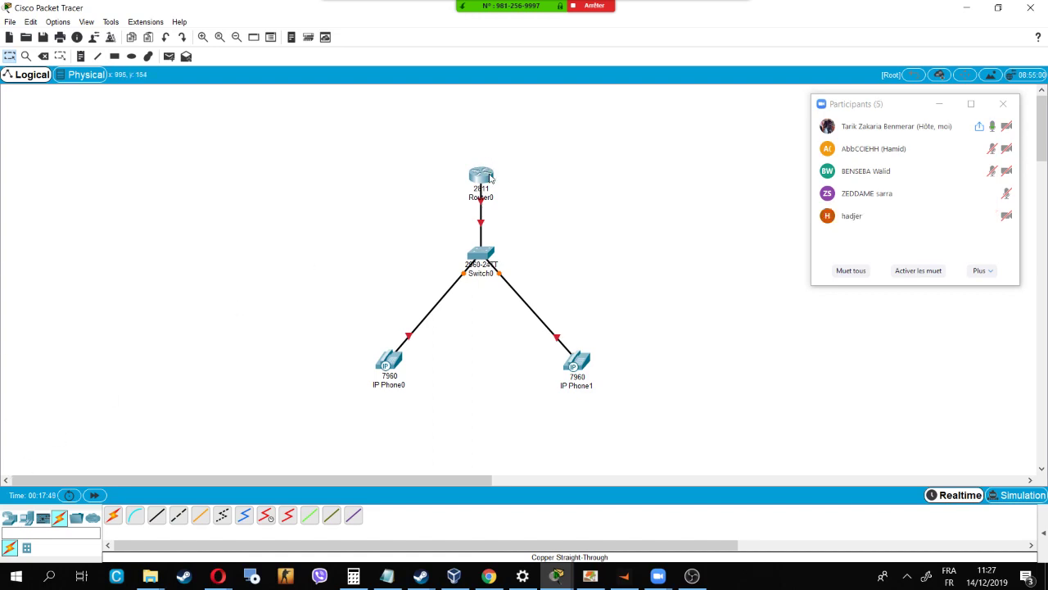
Step: Nudge the router slightly upward and shift IP Phone0 slightly inward to tidy the topology layout
left_click_drag(490, 178, 490, 163)
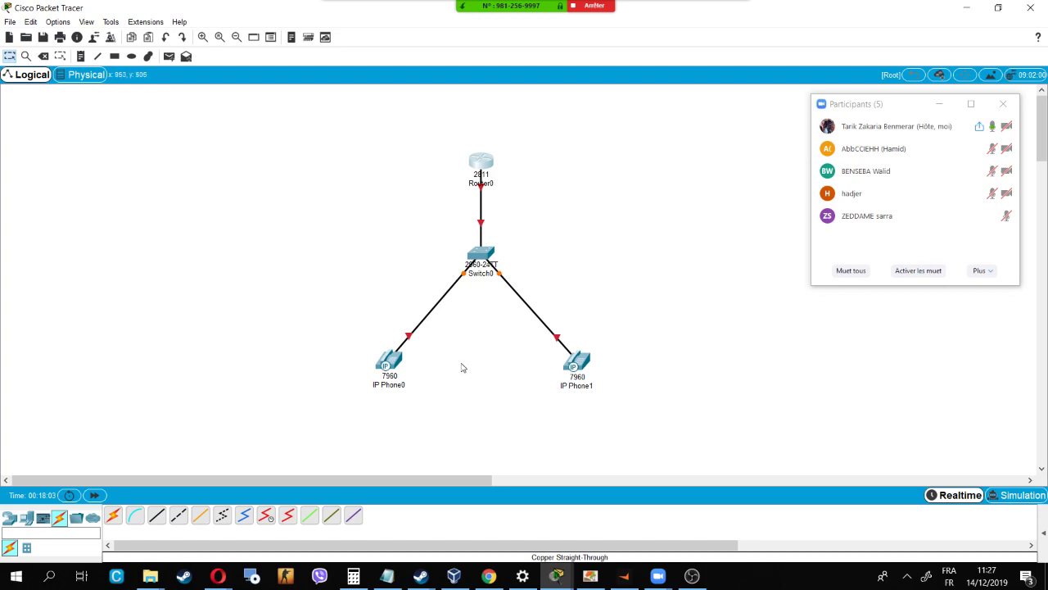
mouse_move(398, 363)
left_mouse_down()
mouse_move(399, 348)
mouse_move(402, 365)
left_mouse_up()
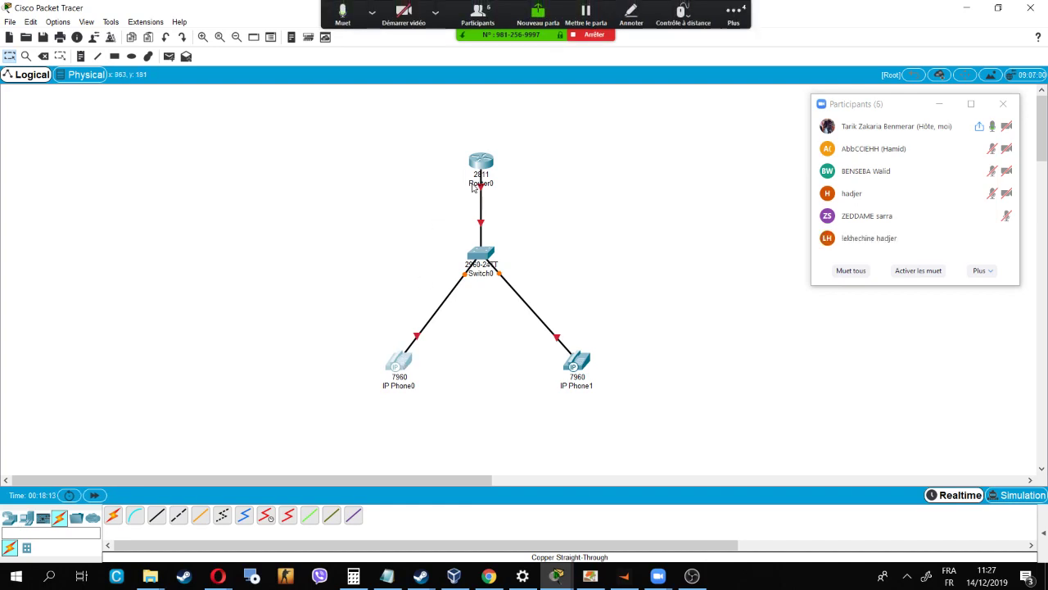
Step: Open Router0's command line, answer no to the initial configuration dialog and bring up the user prompt
left_click(482, 162)
left_click(450, 139)
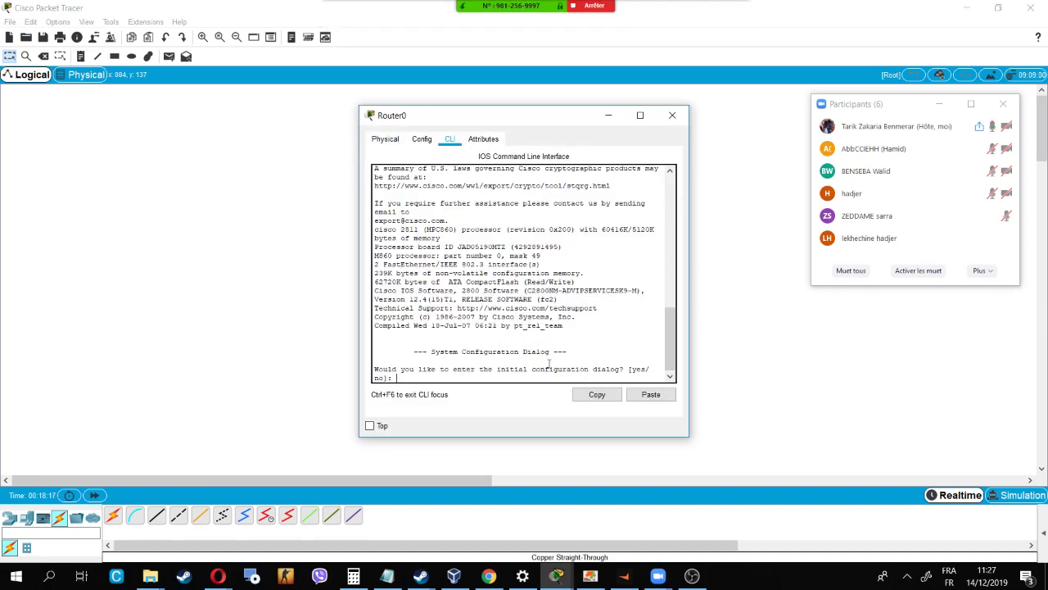
key("Return")
key("Return")
key("Return")
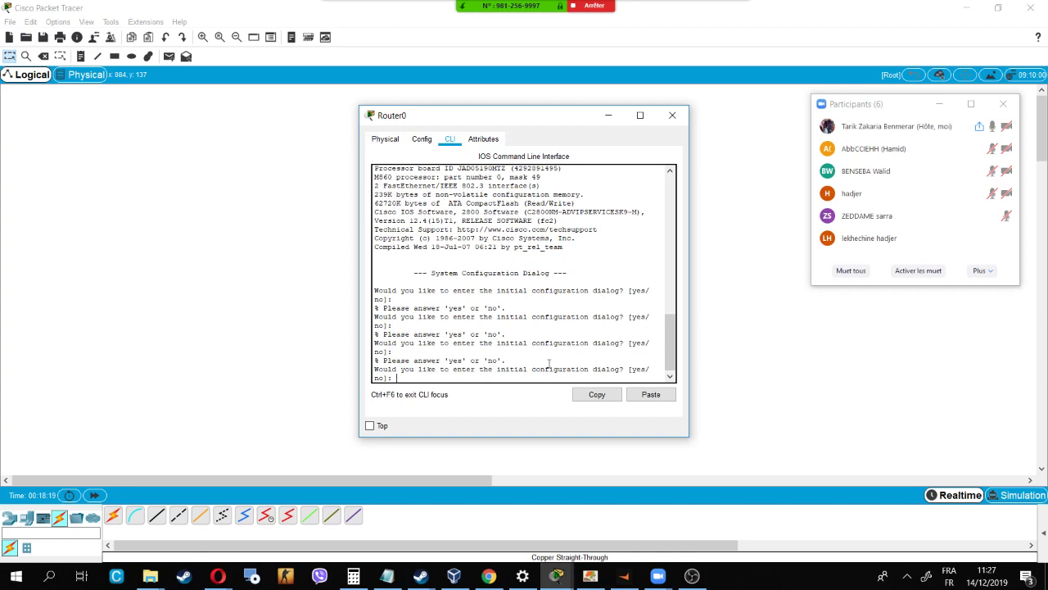
type("no")
key("Return")
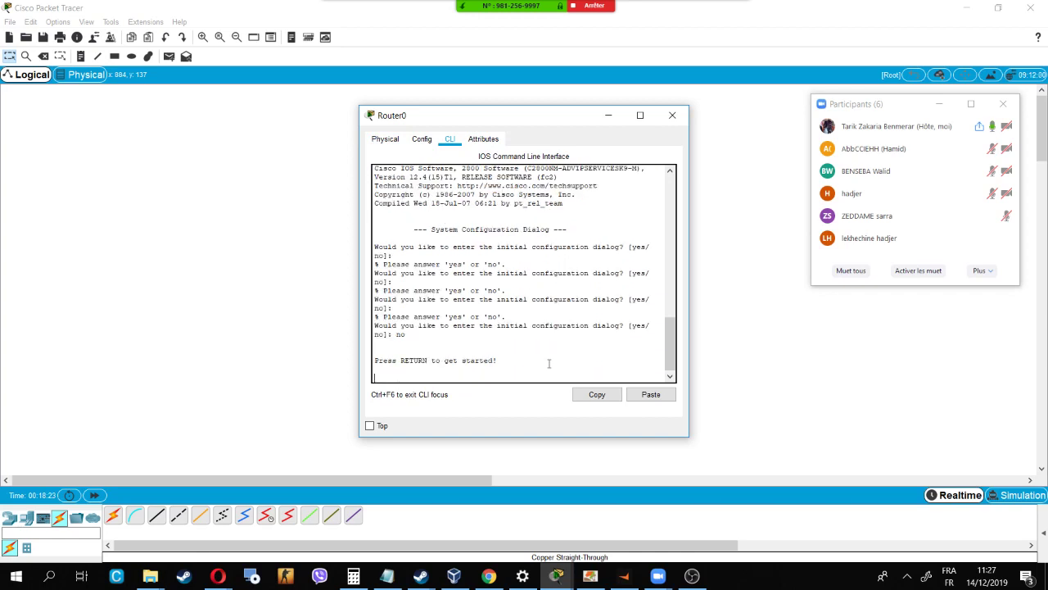
key("Return")
key("Return")
key("Return")
key("Return")
Step: Change the Zoom share to the entire screen (Écran) and return to Router0's command line
mouse_move(567, 23)
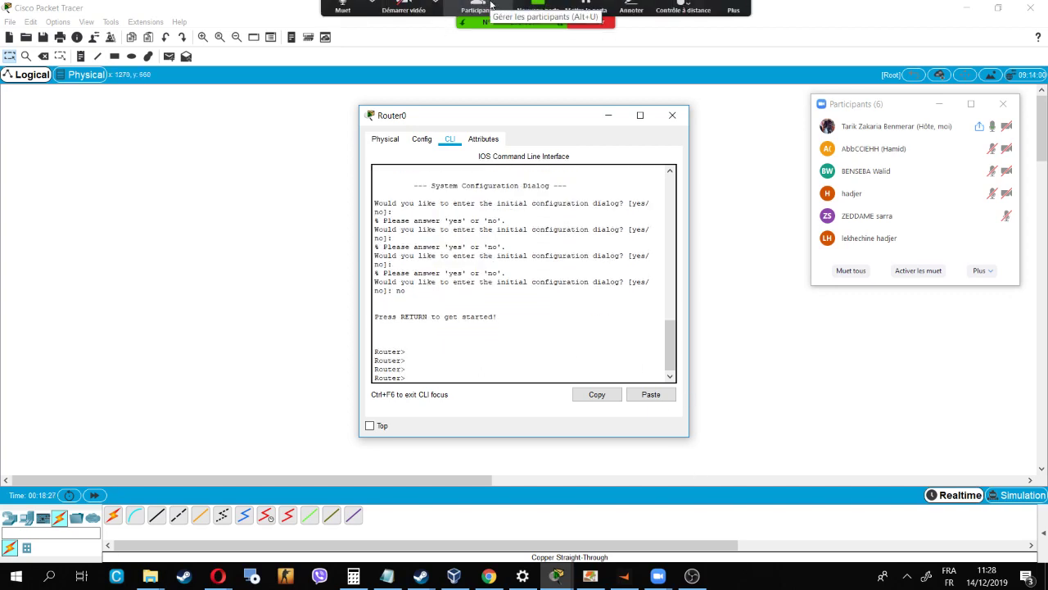
left_click(537, 12)
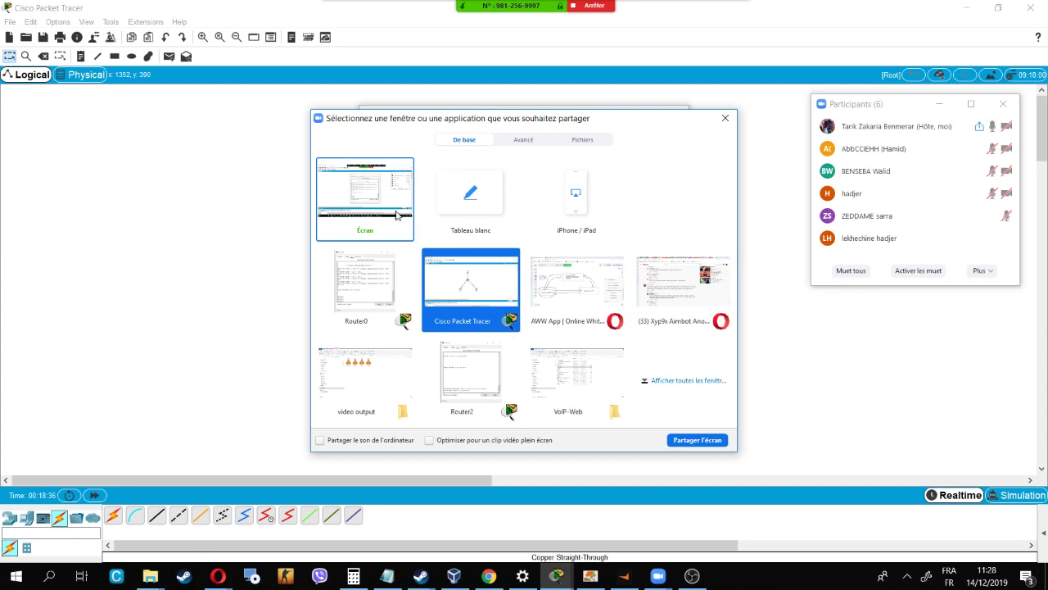
left_click(357, 202)
left_click(697, 442)
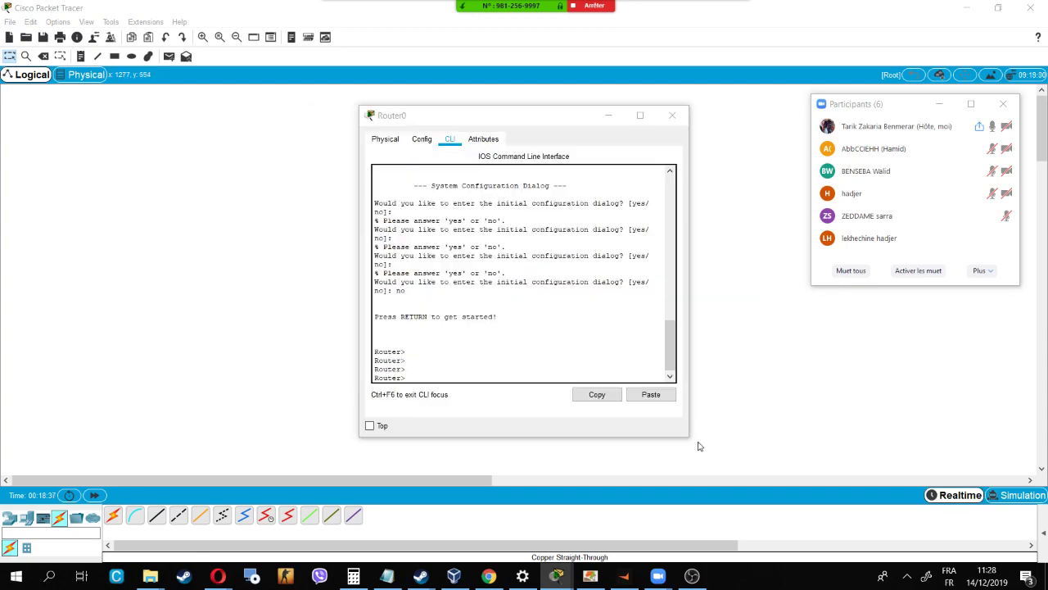
left_click(501, 369)
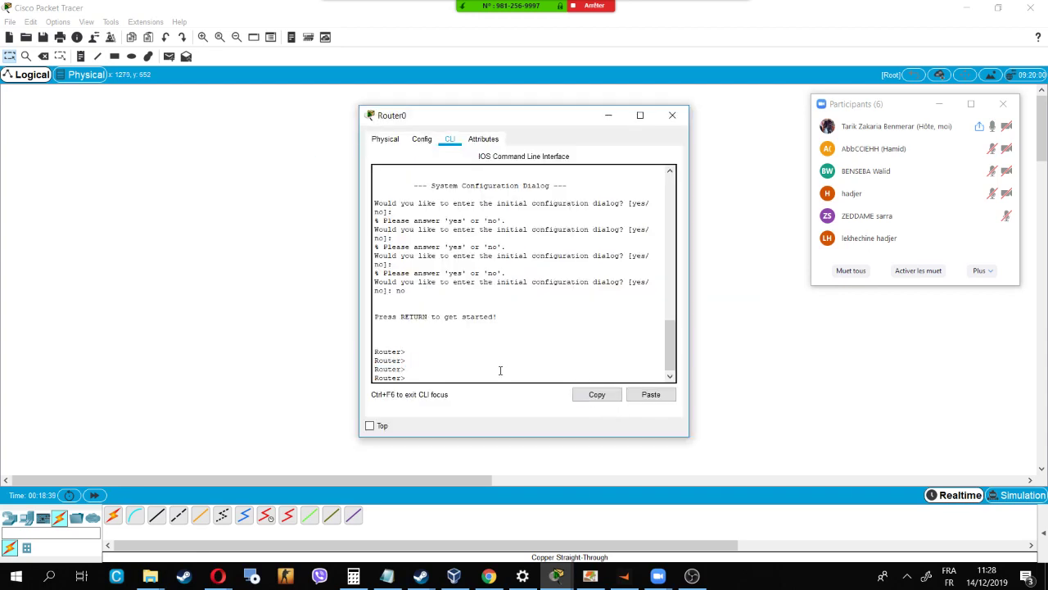
key("Return")
key("Return")
key("Return")
key("Return")
Step: Switch to the "correction TP2.pdf" document and read the FastEthernet 0/0 configuration commands on page 2
left_click(589, 576)
scroll(504, 421, "up", 3)
scroll(504, 420, "down", 15)
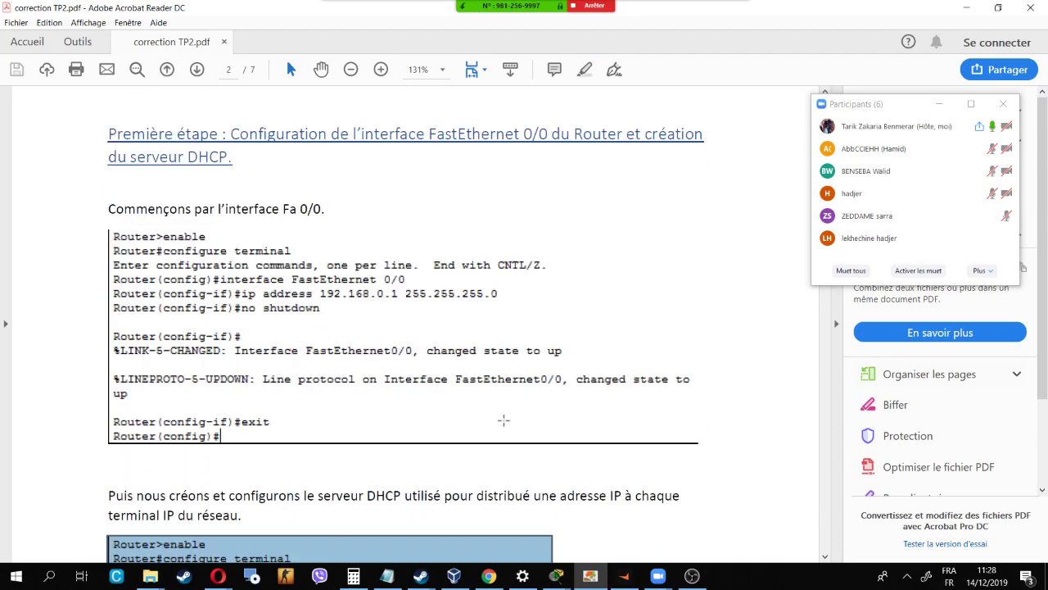
scroll(504, 420, "down", 2)
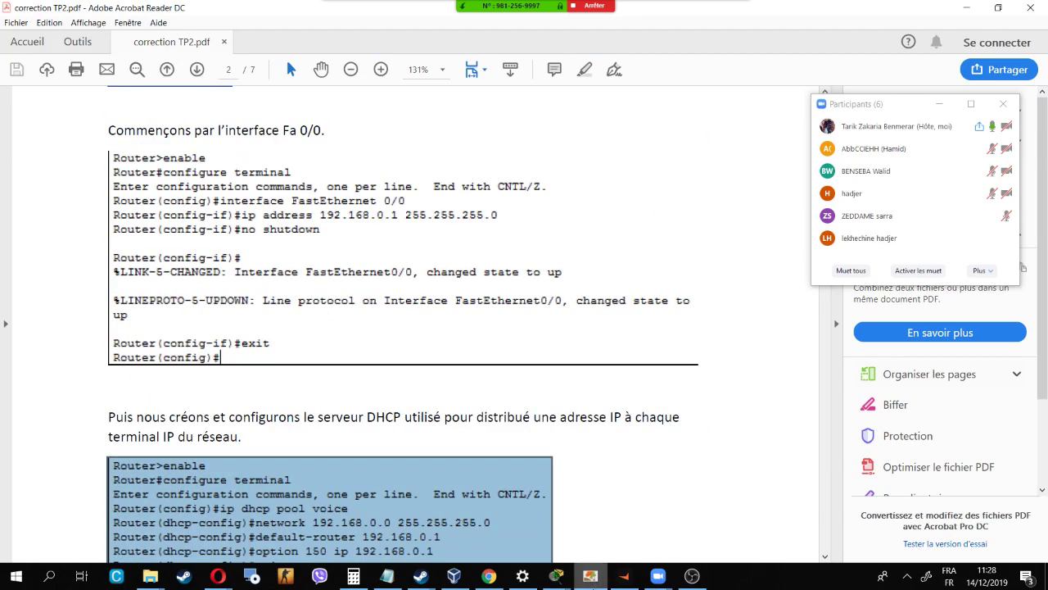
Step: Switch back to Packet Tracer and enter privileged mode on Router0 with the enable command
mouse_move(590, 578)
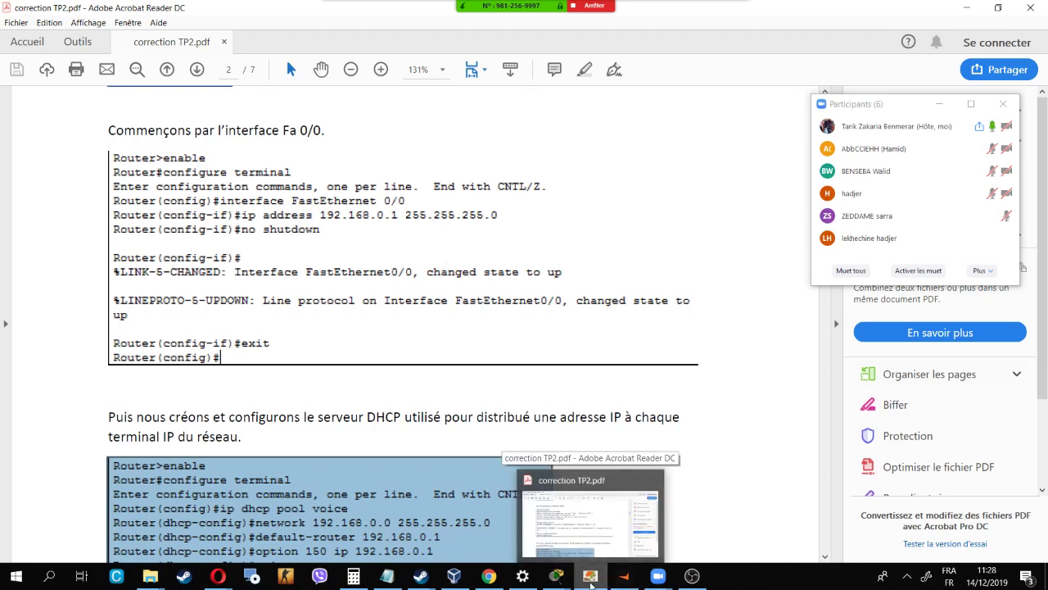
left_click(592, 582)
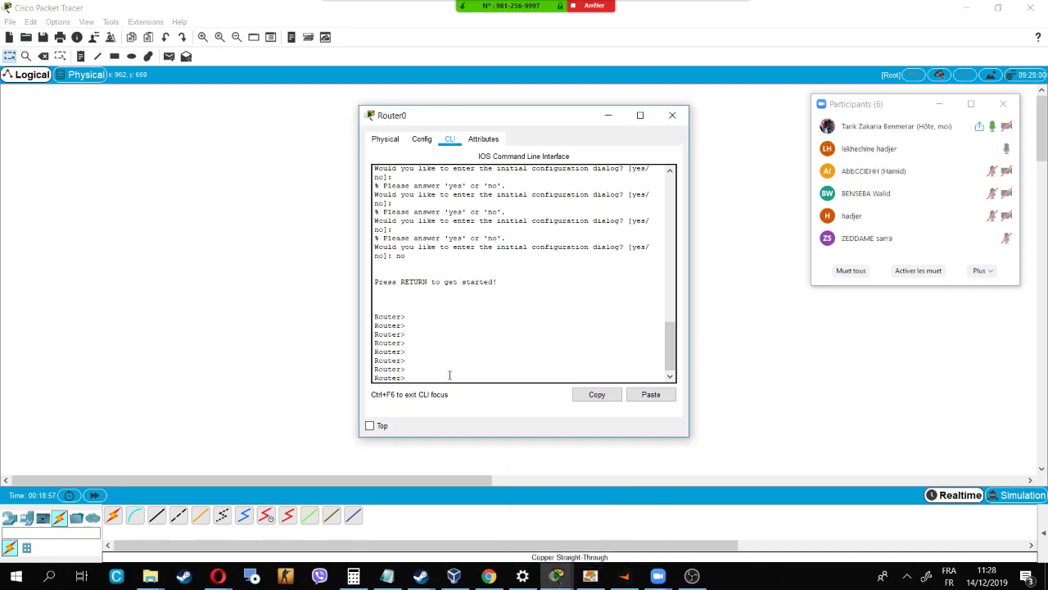
type("enabl")
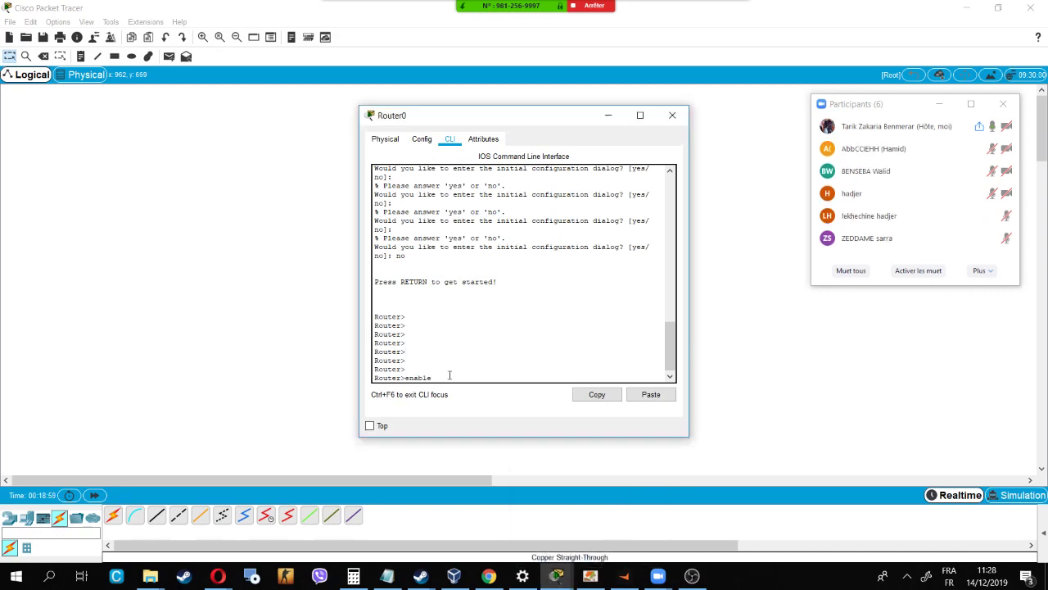
type("e")
key("Return")
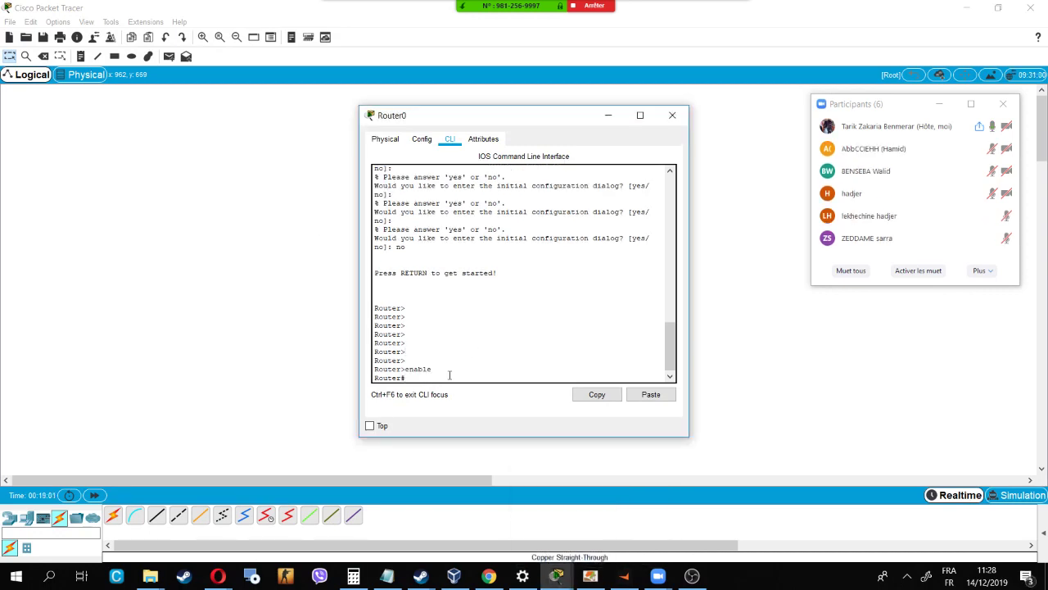
Step: Alternate between the PDF and Router0's command line to recheck the FastEthernet 0/0 configuration commands
left_click(589, 576)
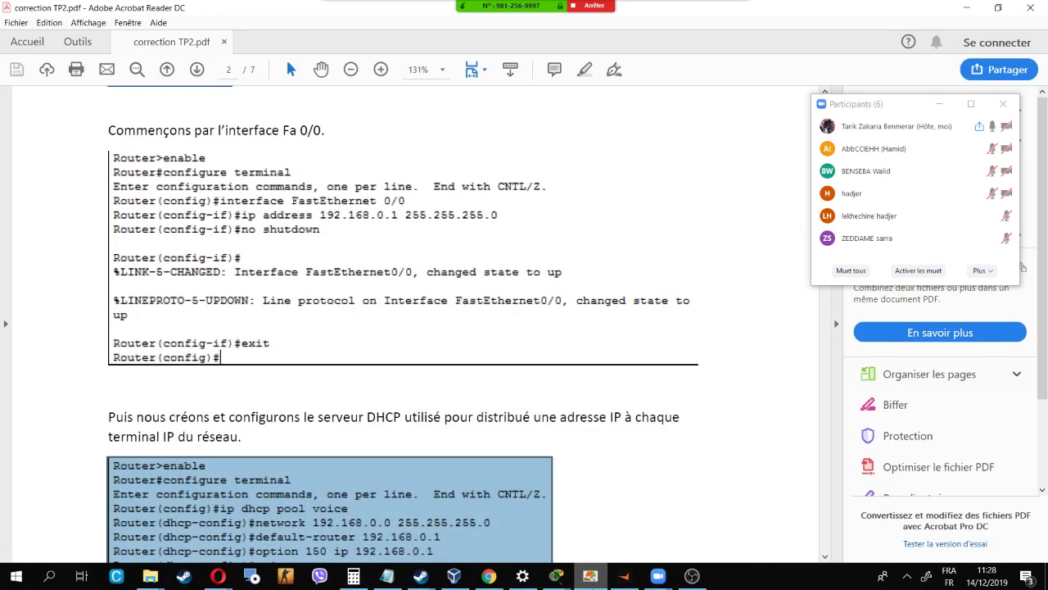
key("alt+Tab")
key("alt+Tab")
key("alt+Tab")
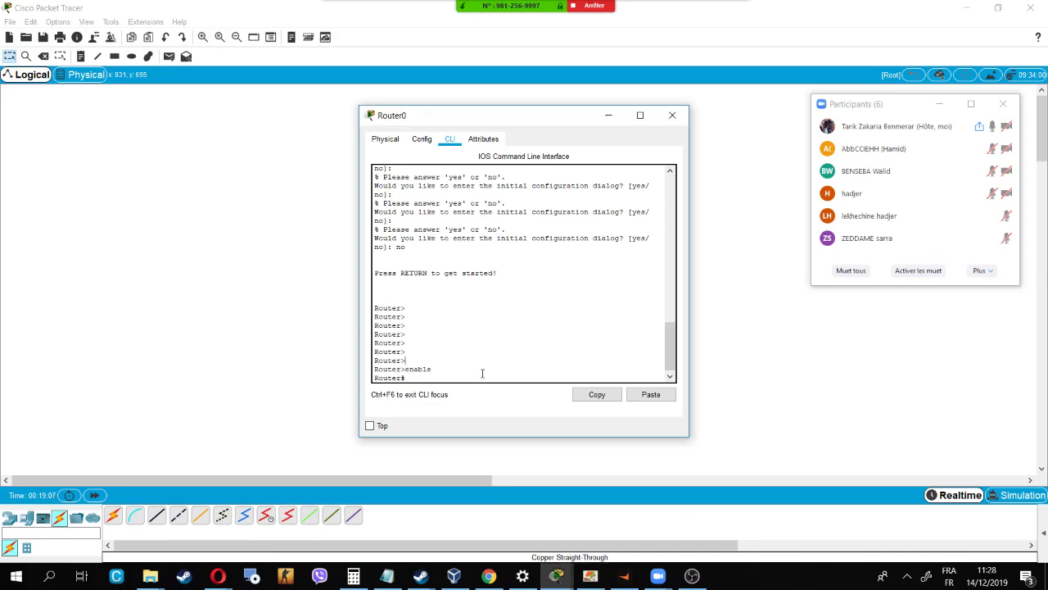
key("alt+Tab")
key("alt+Tab")
key("alt+Tab")
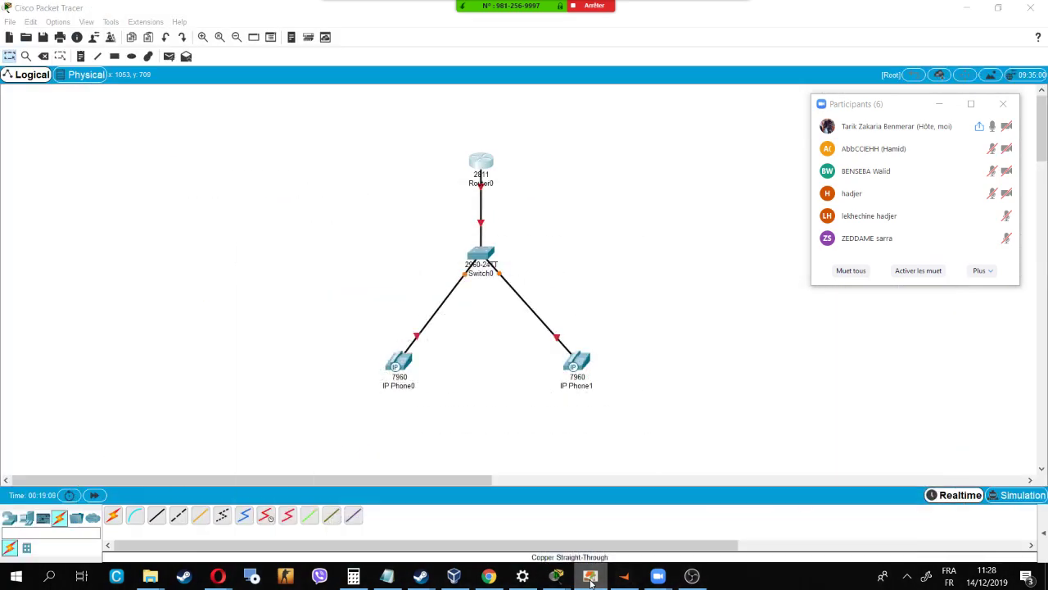
mouse_move(556, 576)
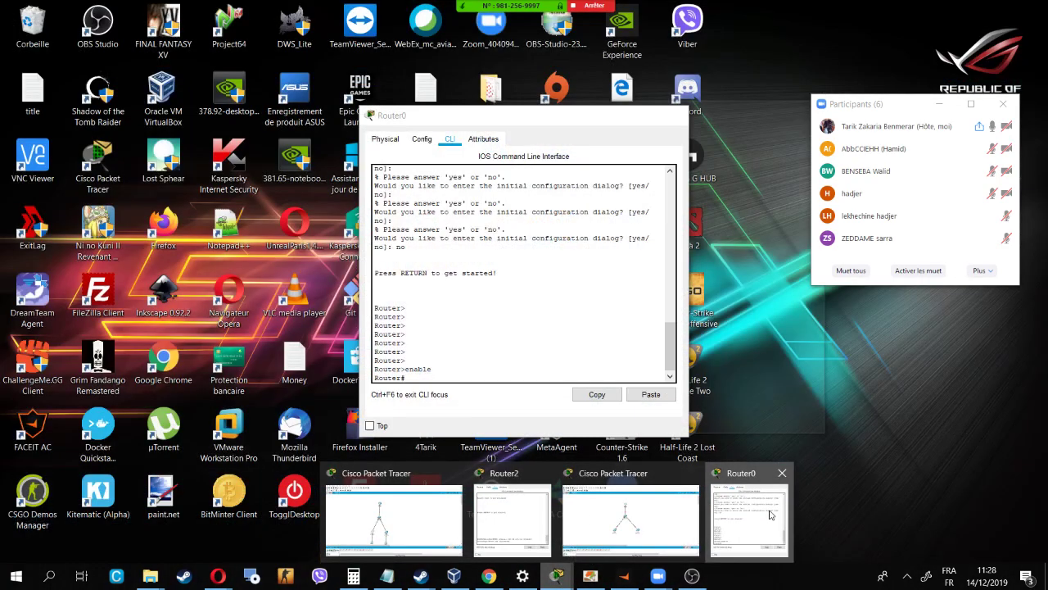
left_click(770, 514)
left_click(589, 575)
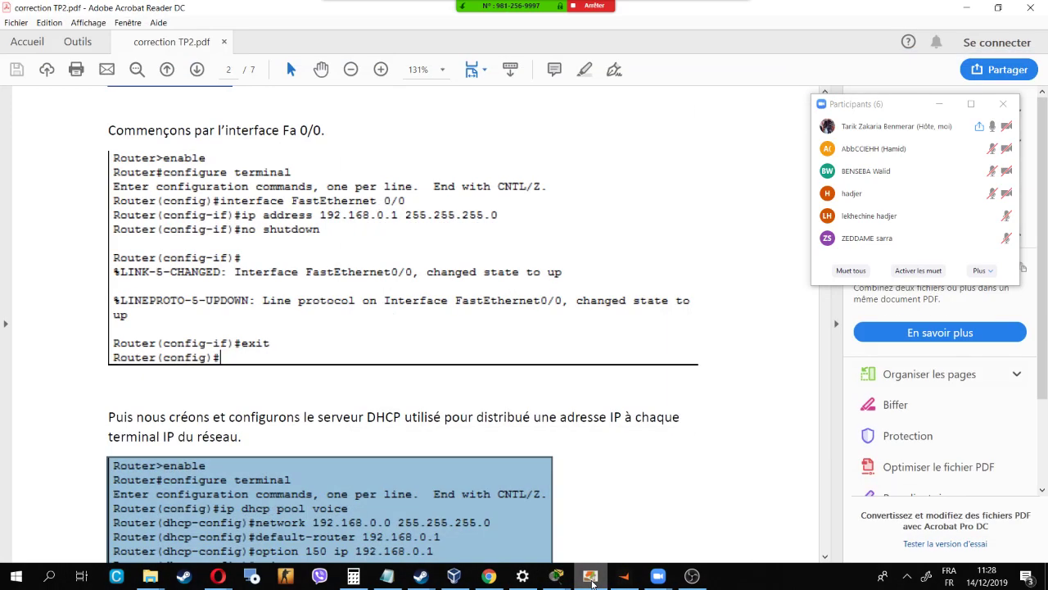
Step: Switch back to Packet Tracer and enter global configuration mode on Router0 with the configure command, accepting the terminal source
key("alt+Tab")
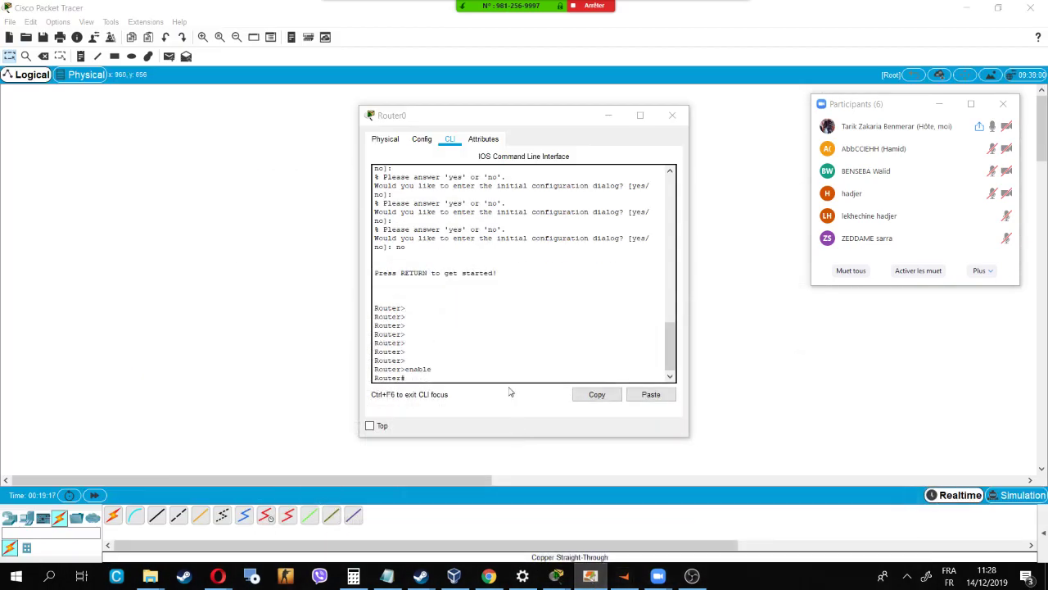
type("cop")
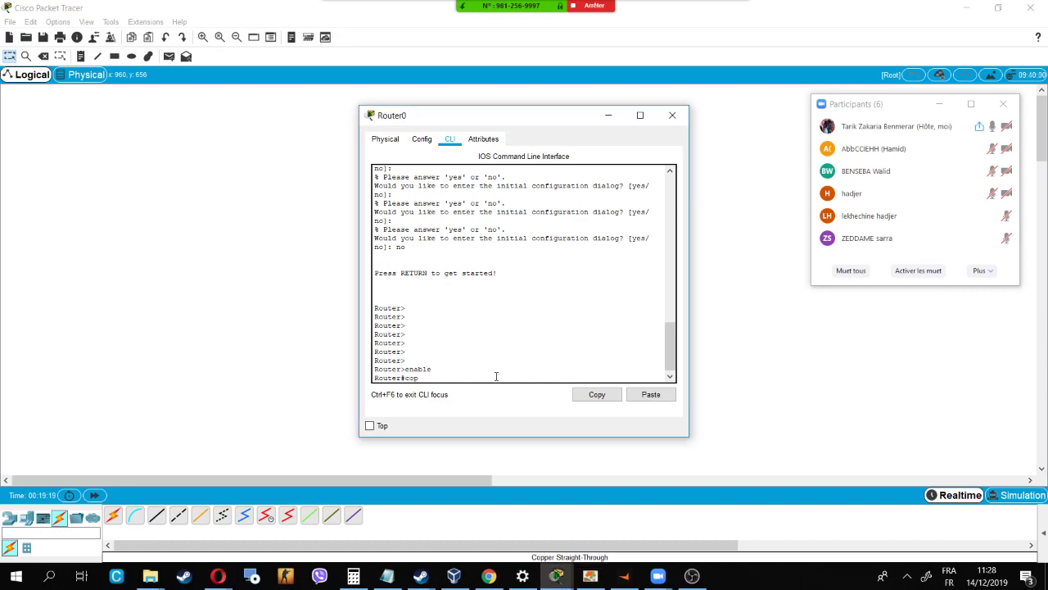
type("figure")
key("Return")
key("Return")
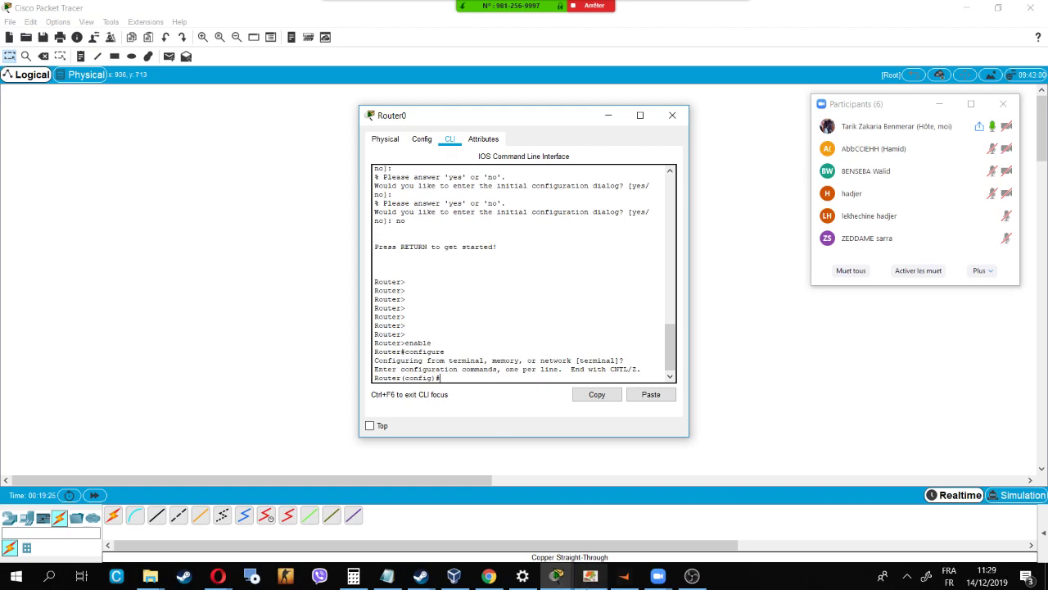
Step: Glance at the PDF, then move Router0's window aside to check the router-to-switch link and move it back
mouse_move(590, 576)
left_click(580, 510)
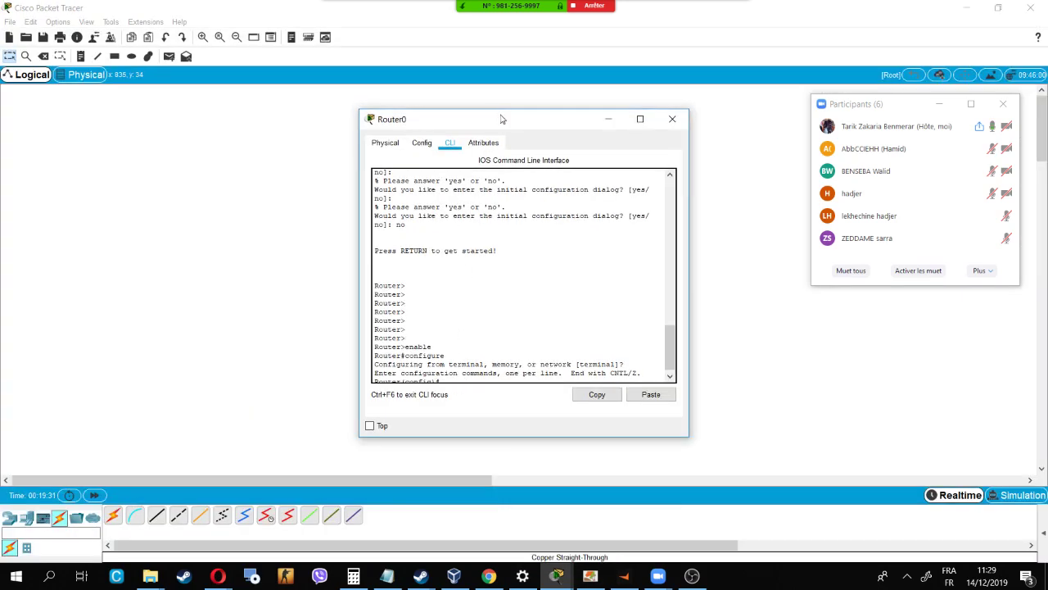
left_click_drag(500, 116, 734, 136)
left_click(476, 183)
left_click(482, 159)
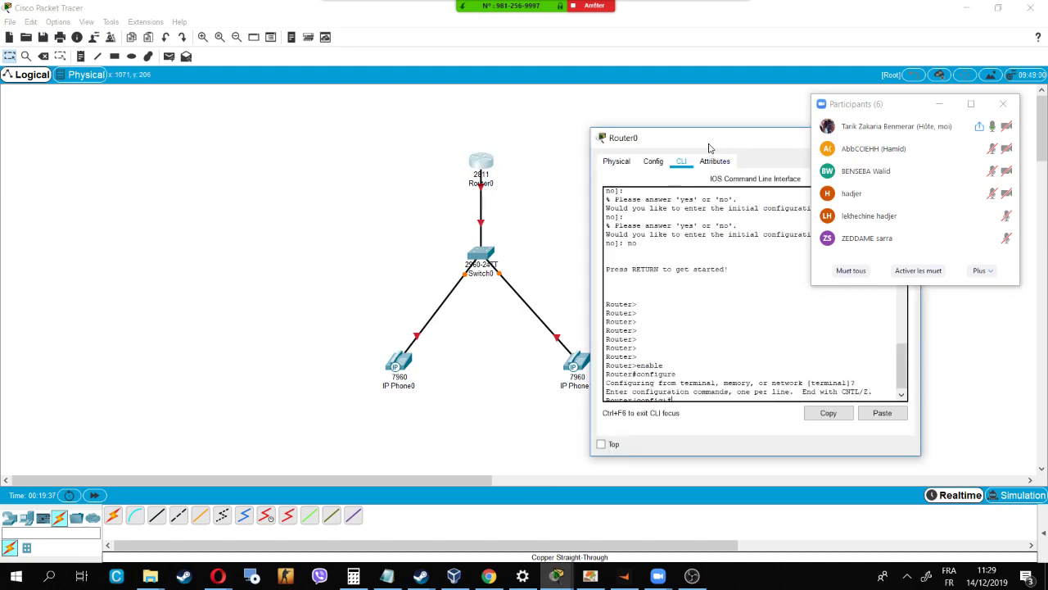
left_click_drag(706, 139, 461, 93)
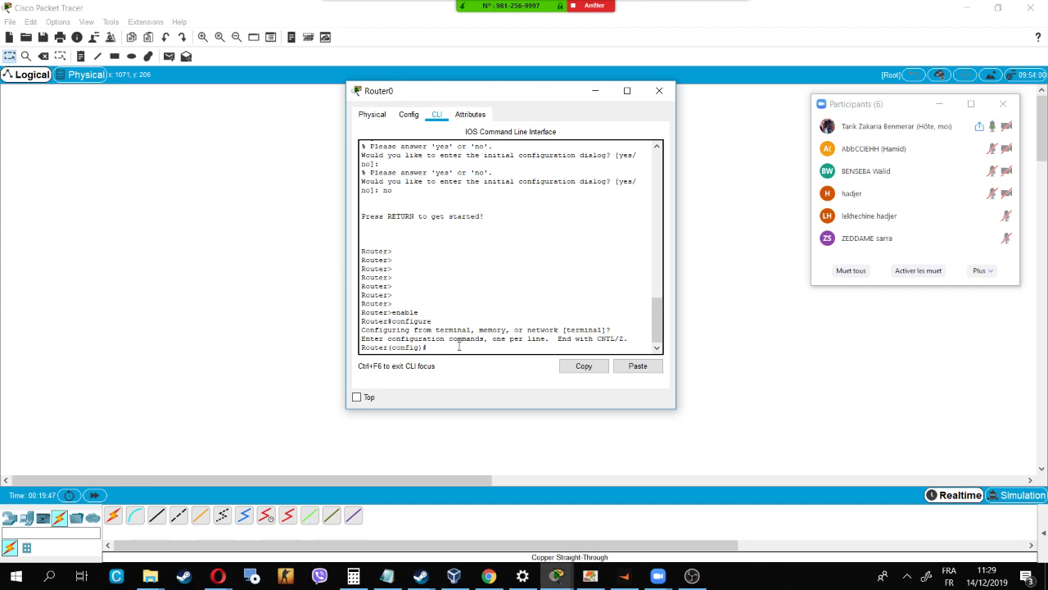
Step: Enter interface configuration on Router0 with interface FastEthernet 0/0, rechecking the interface number in the PDF
type("rfa")
left_click_drag(541, 95, 597, 58)
type("ce Fast")
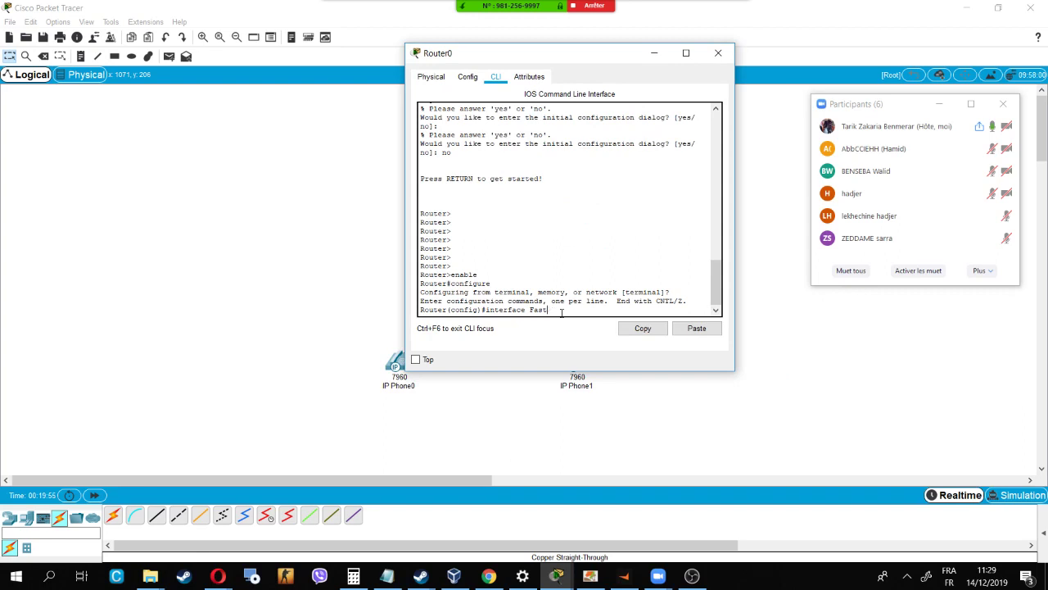
type("REthernet")
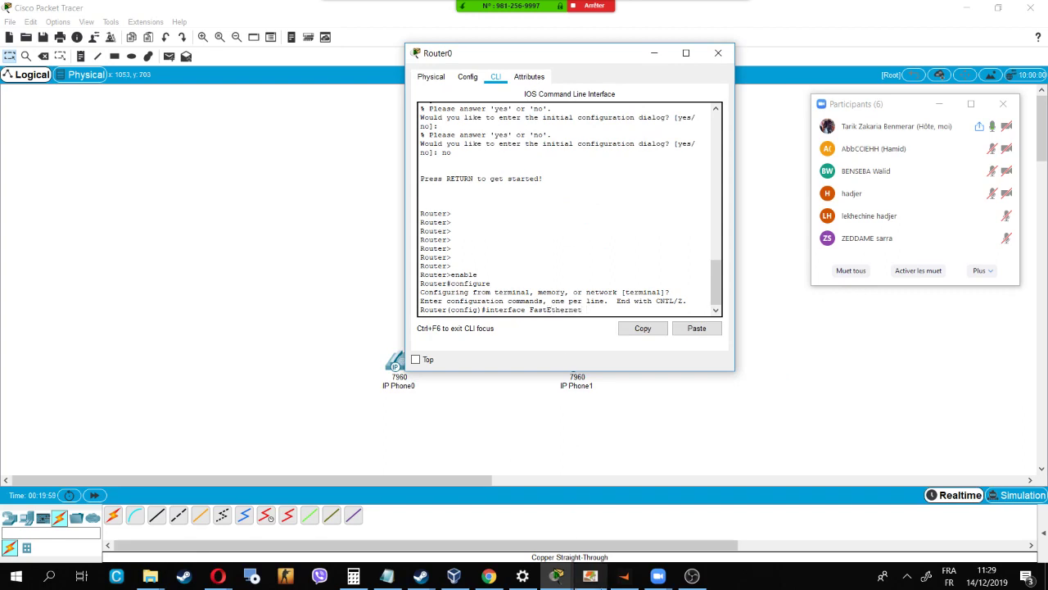
left_click(593, 521)
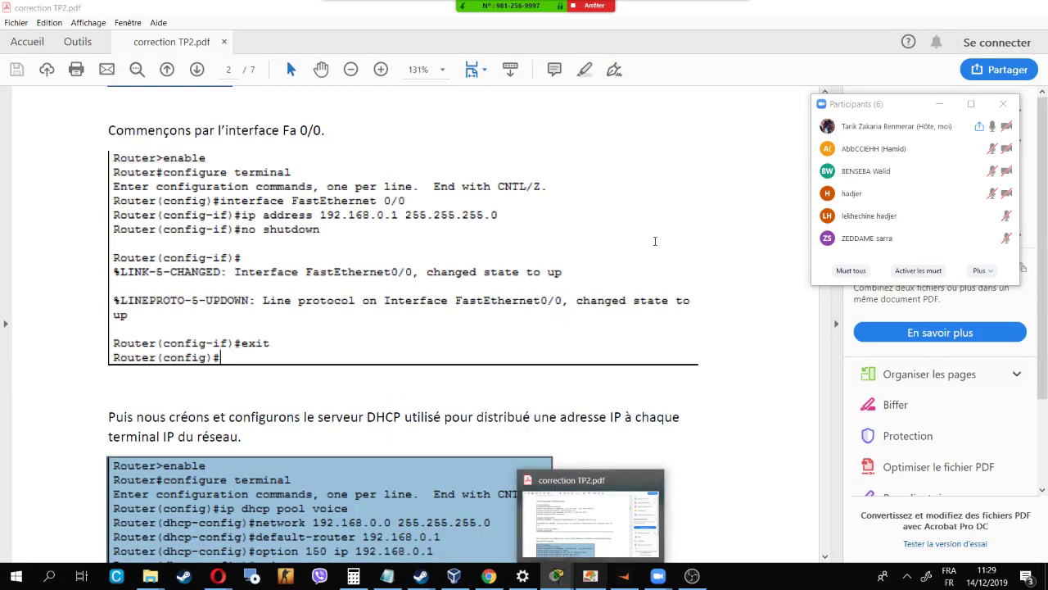
left_click(593, 521)
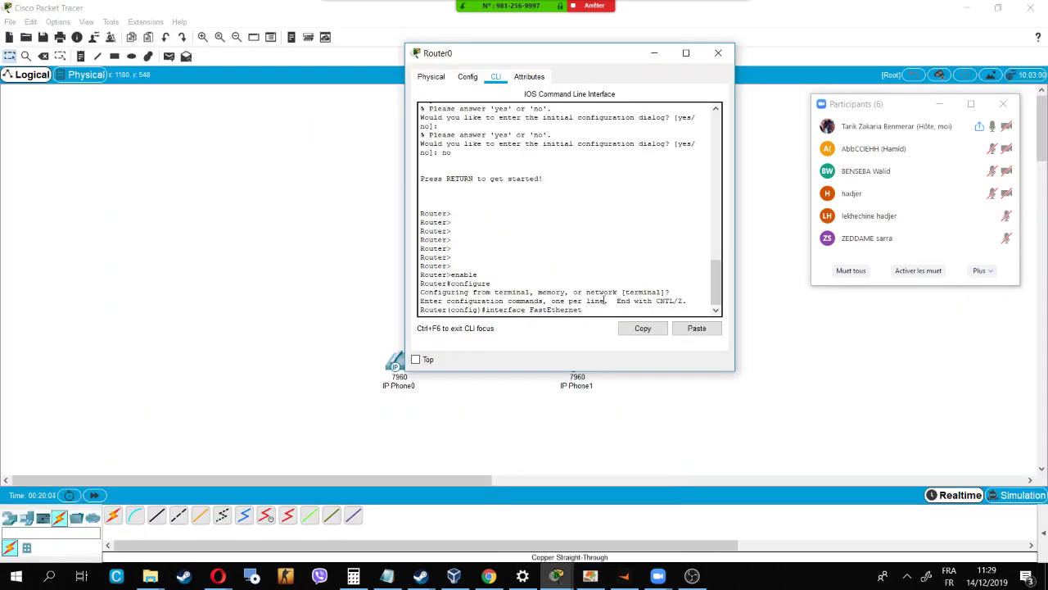
key("Return")
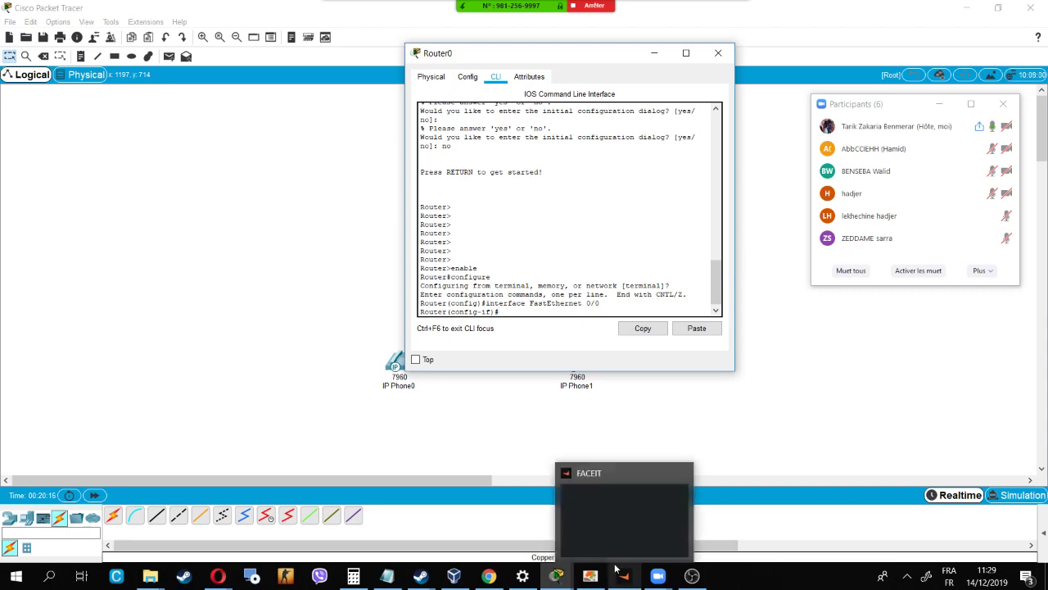
Step: Assign FastEthernet 0/0 its address with ip address 192.168.0.1 255.255.255.0
mouse_move(590, 576)
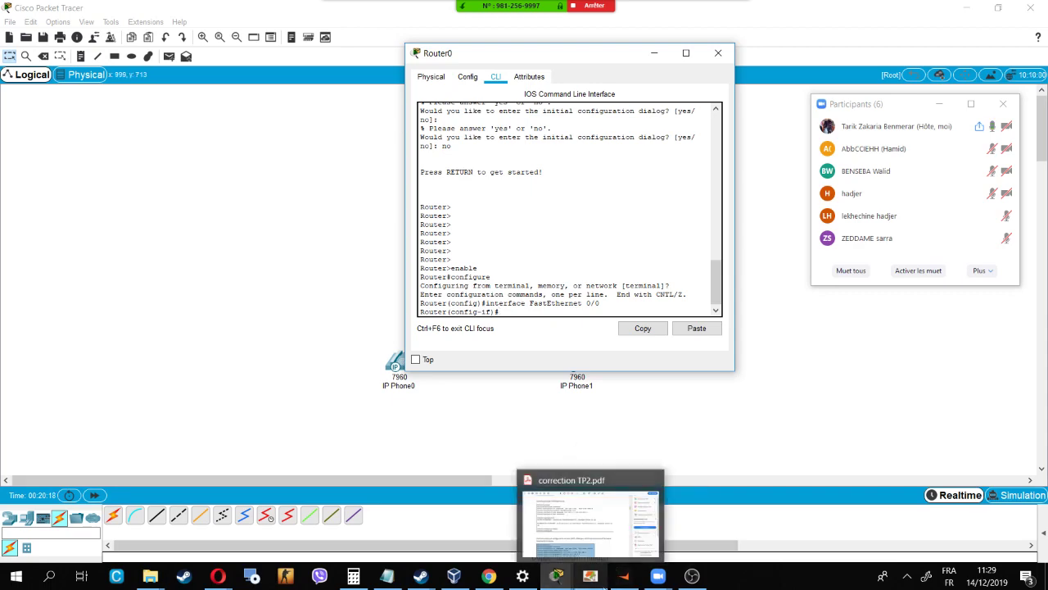
mouse_move(580, 530)
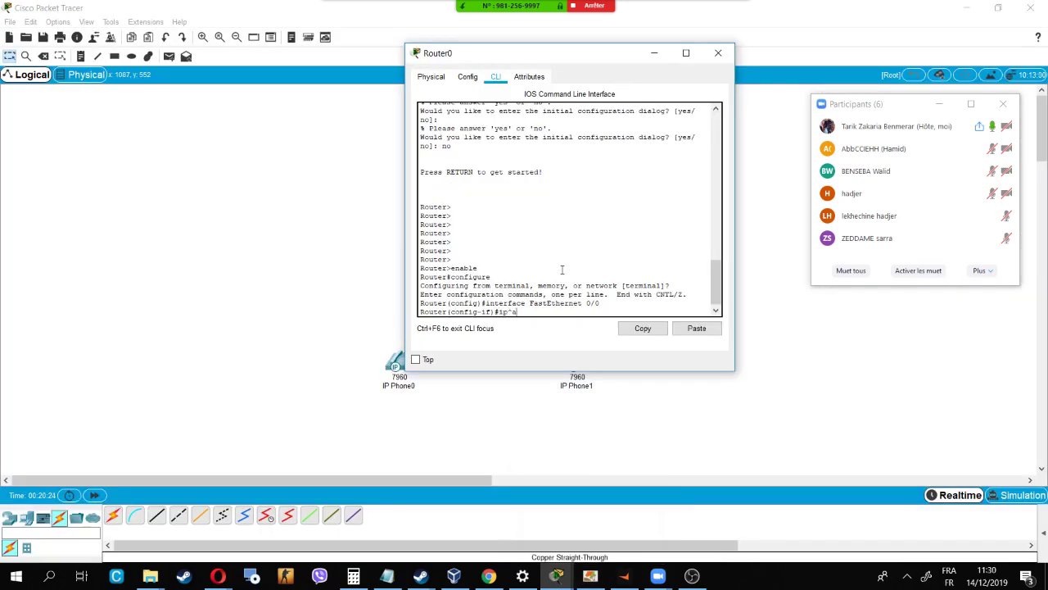
type("address 192.168.0")
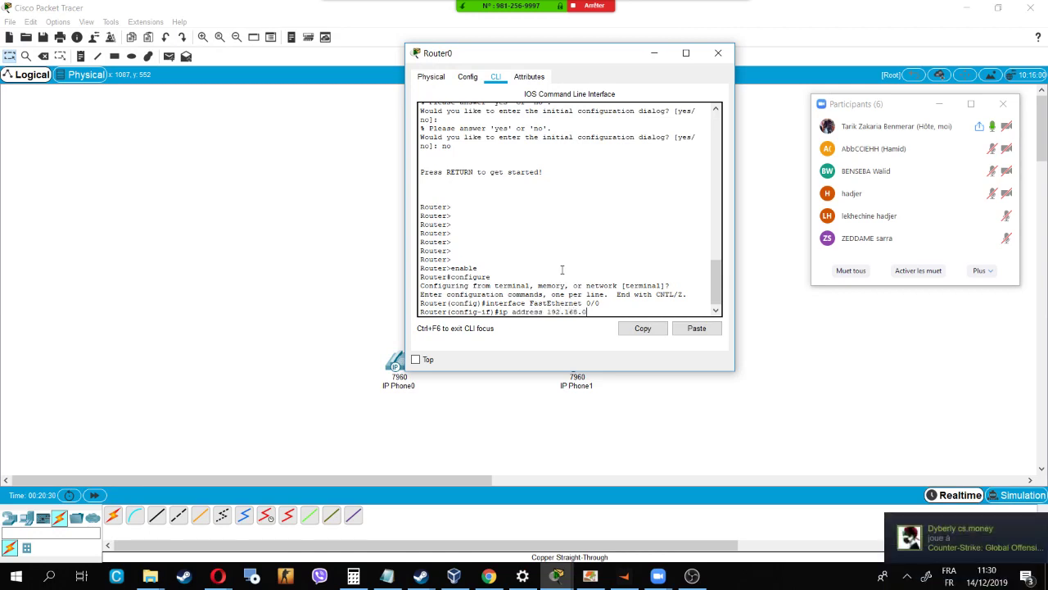
type(".1 255.255.255.0")
key("Return")
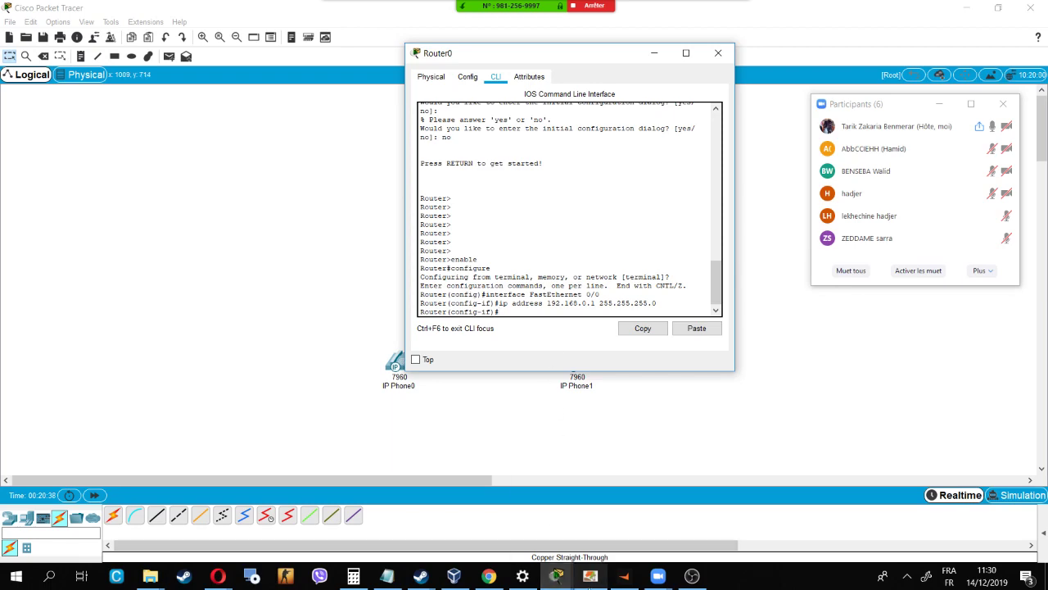
Step: Check the command after the address in the PDF and enable FastEthernet 0/0 with no shutdown
mouse_move(558, 577)
left_click(602, 516)
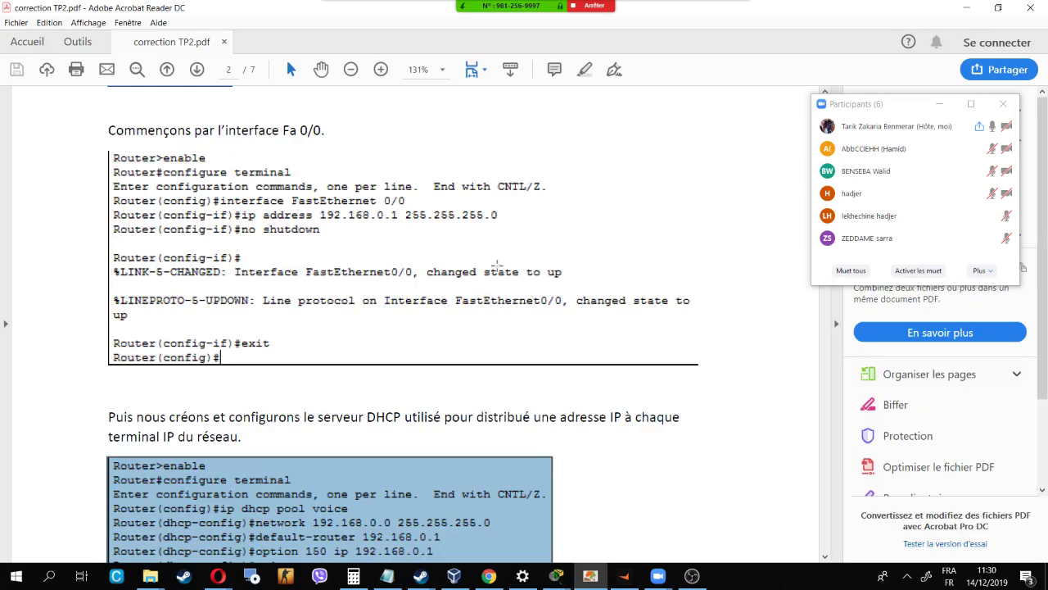
left_click(968, 7)
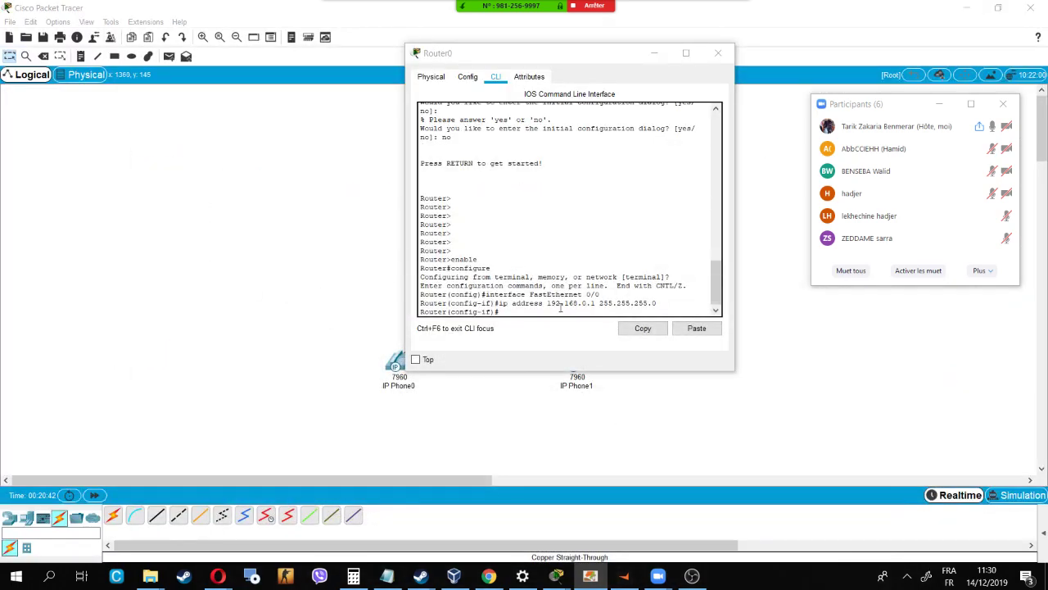
type("n")
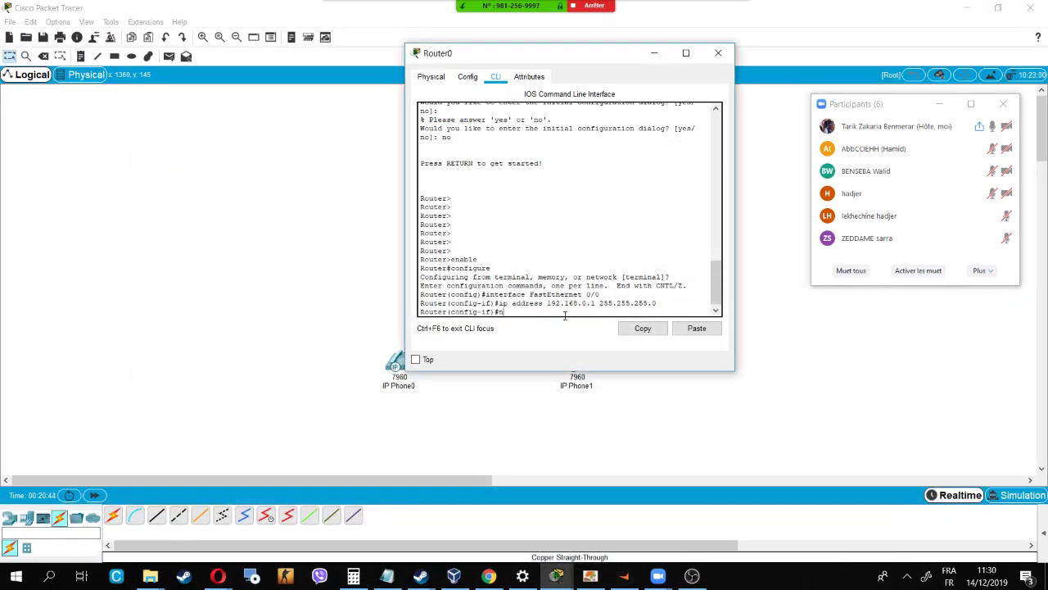
type("o shutdown")
key("Return")
key("Return")
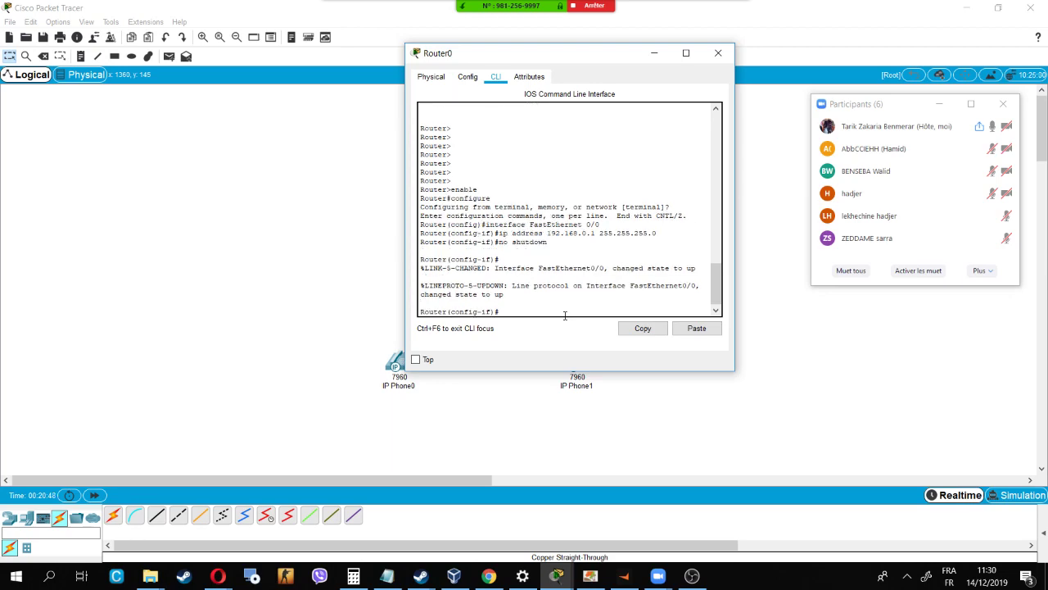
Step: Find the DHCP server commands on page 2 of the PDF and try to run dhcp pool voice on Router0
left_click(590, 576)
scroll(574, 422, "down", 1)
scroll(574, 415, "down", 5)
scroll(602, 319, "up", 1)
scroll(602, 319, "up", 1)
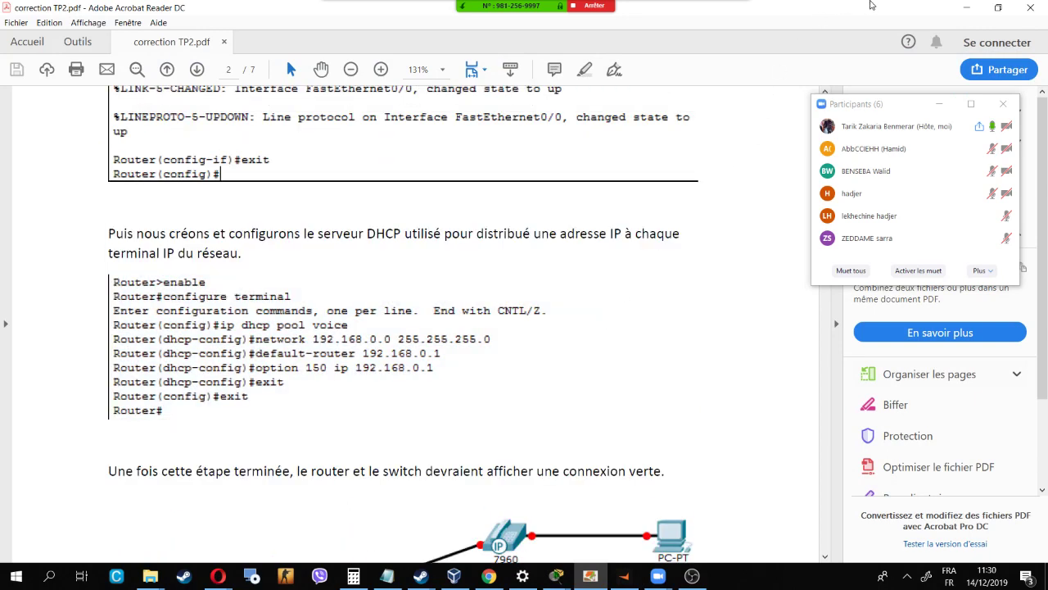
left_click(968, 8)
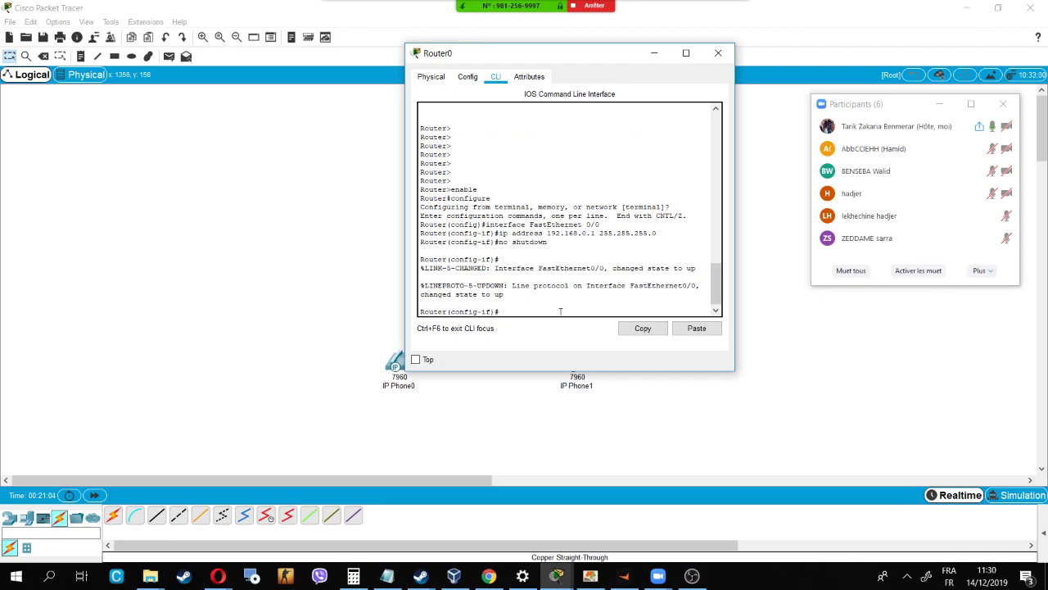
type("dhcp")
type(" pool voic")
type("e")
key("Return")
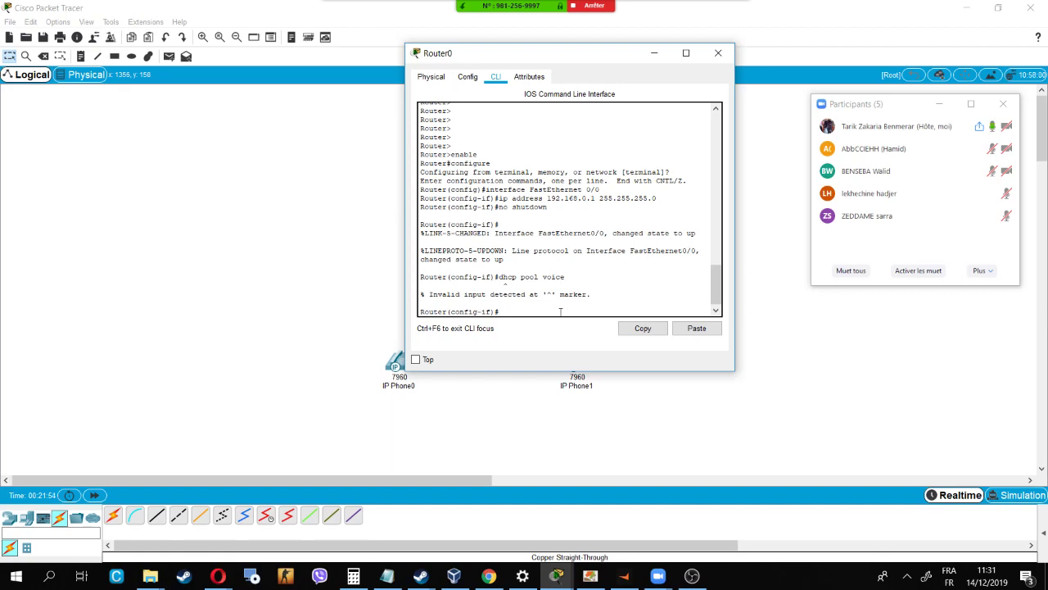
Step: Recheck the DHCP commands in the PDF and try to run network 192.168.0.0 255.255.255.0 on Router0
left_click(590, 576)
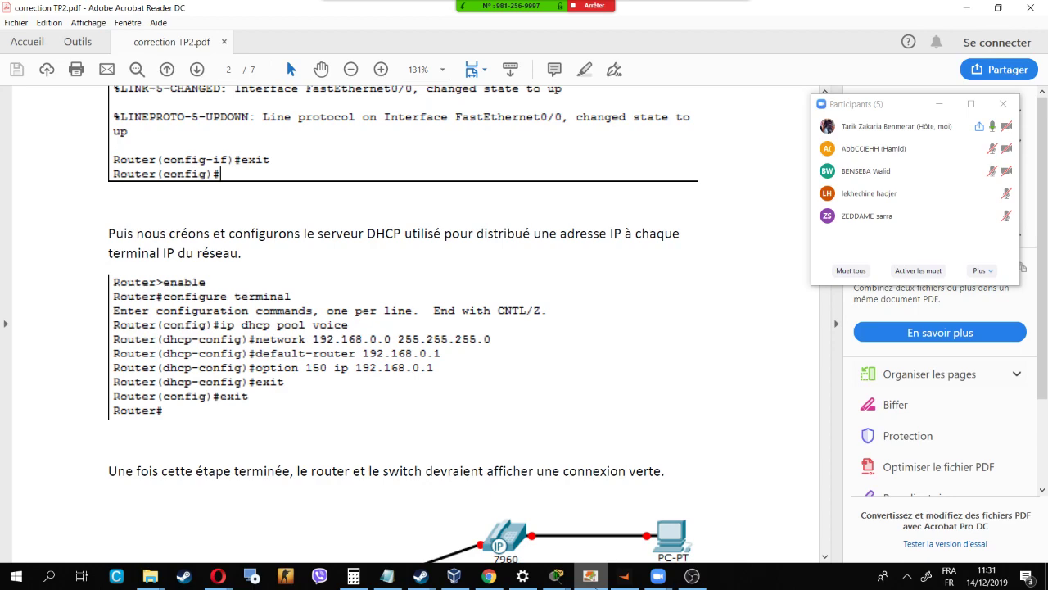
key("alt+Tab")
left_click(536, 308)
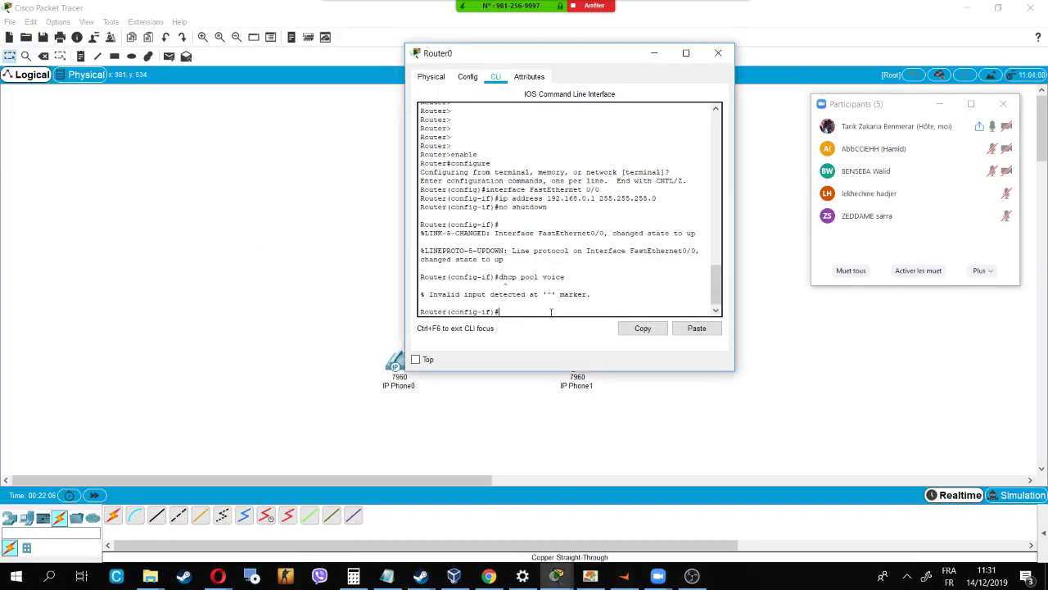
type("network 192.16")
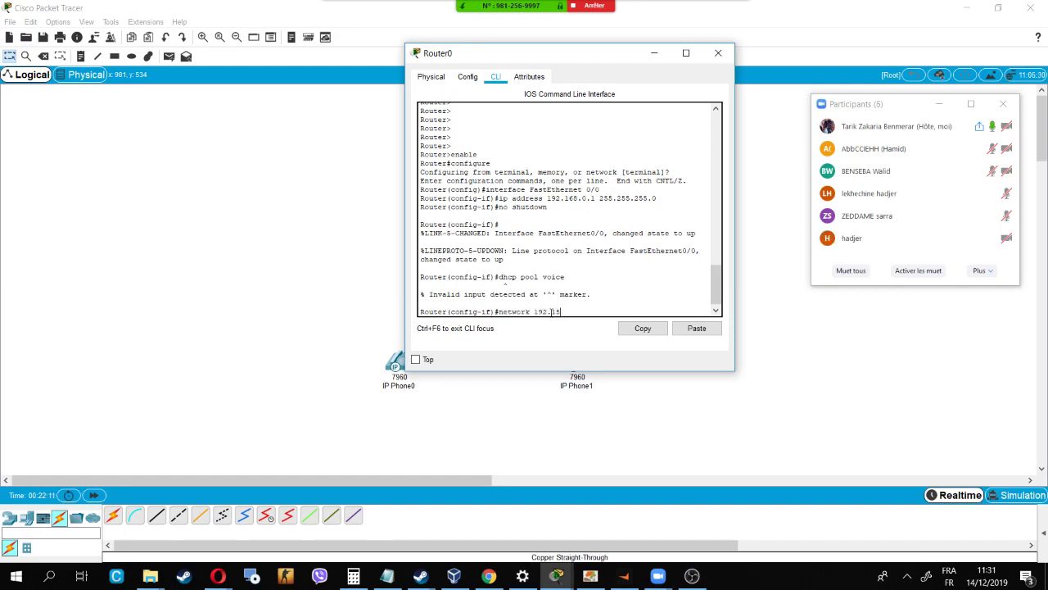
key("BackSpace")
left_click(600, 578)
left_click(557, 575)
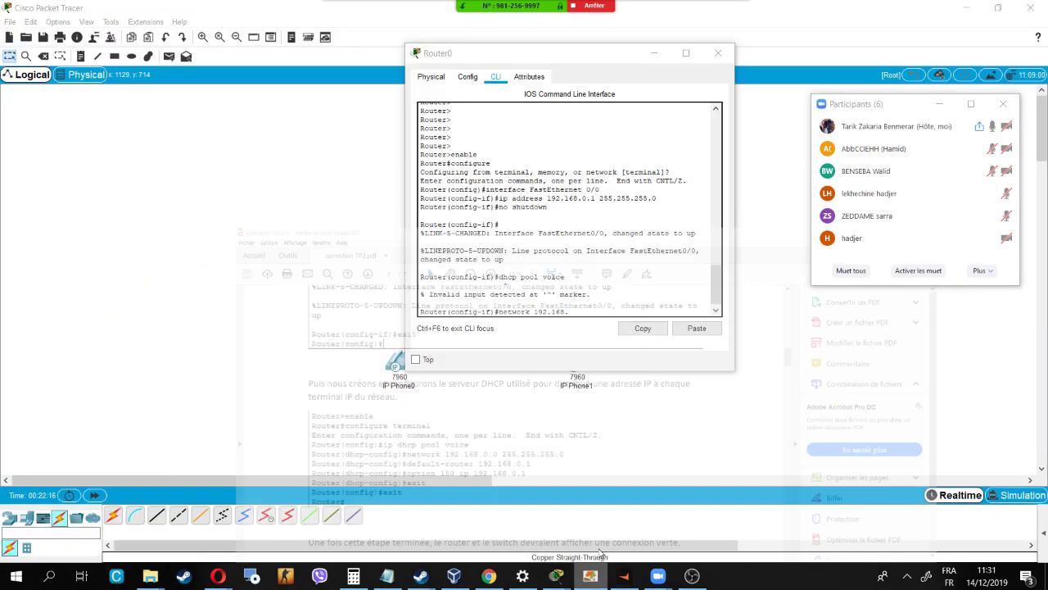
type("68.")
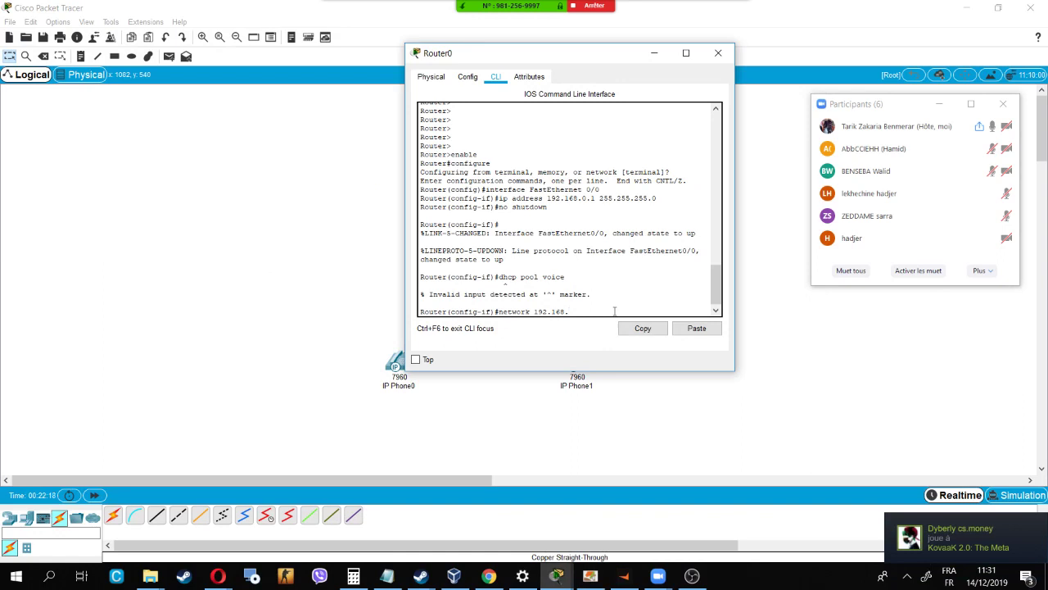
type("0.0 2")
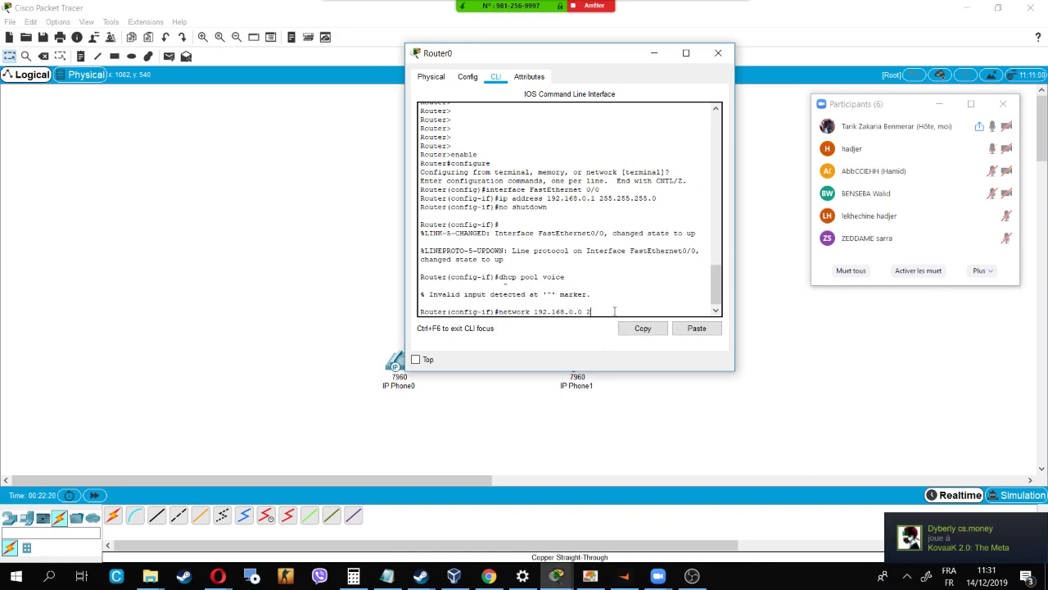
type("55.255.255.")
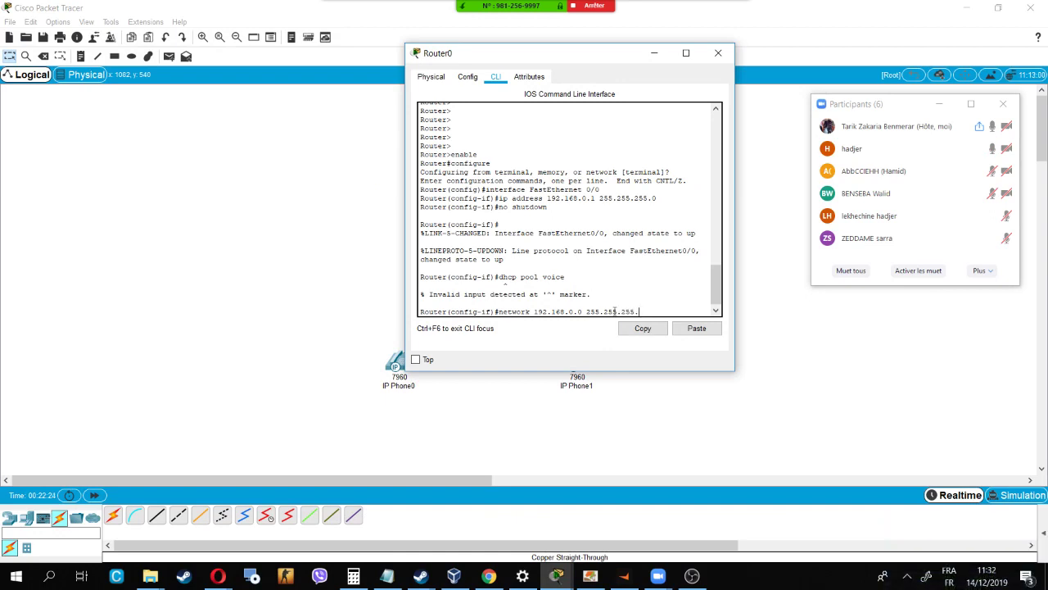
type("0")
key("Return")
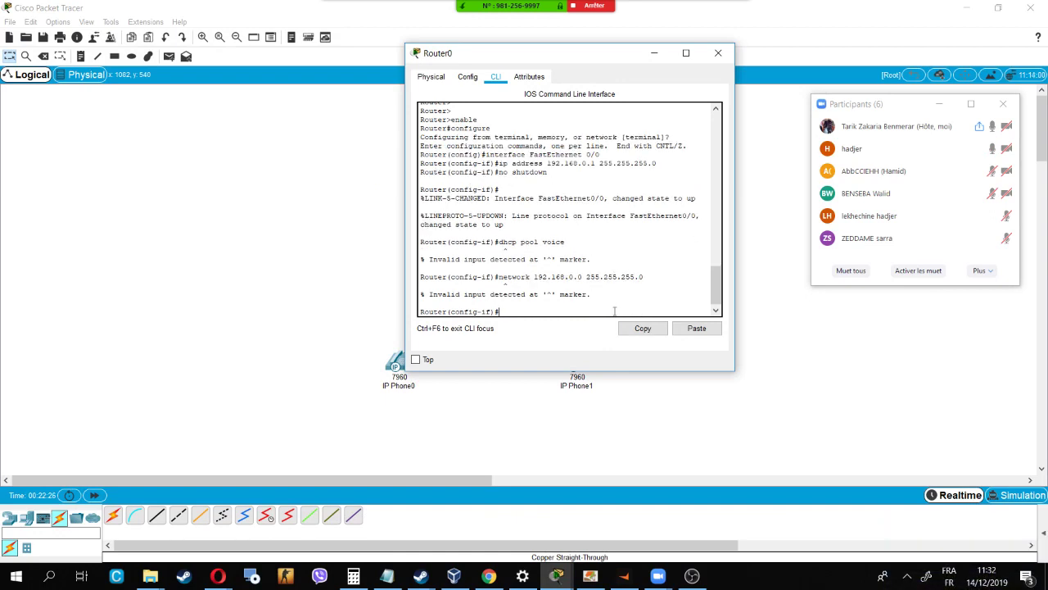
Step: Recheck the pool command in the PDF and create the DHCP pool on Router0 with ip dhcp pool voice
key("Up")
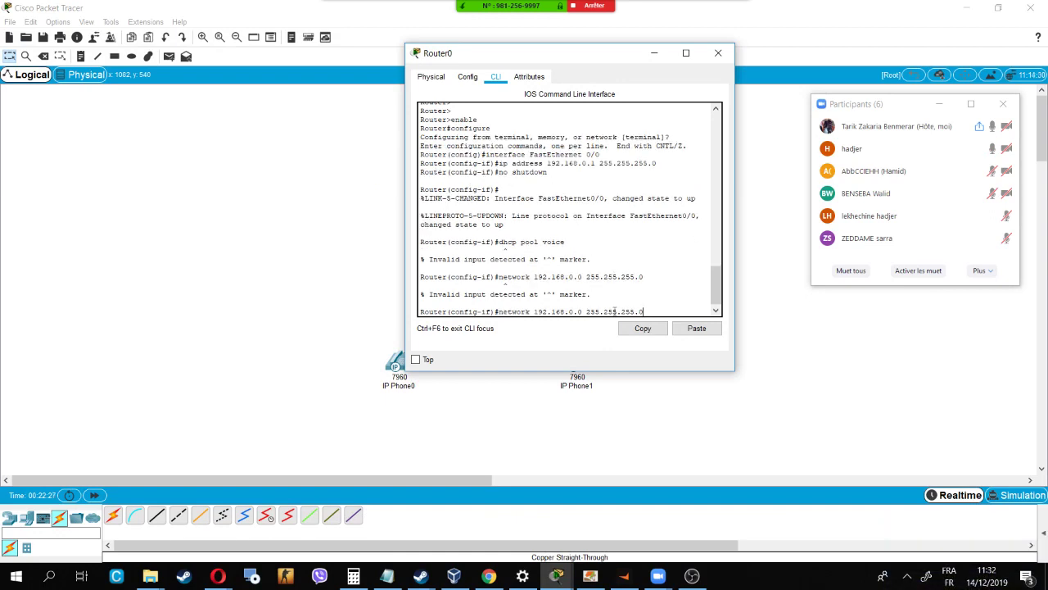
left_click(603, 578)
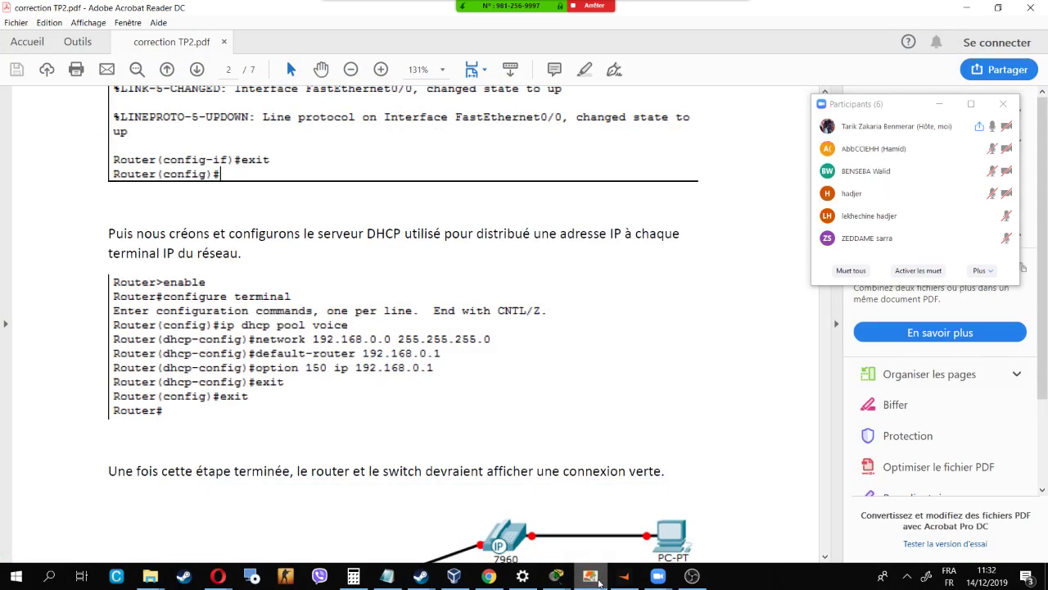
left_click(599, 581)
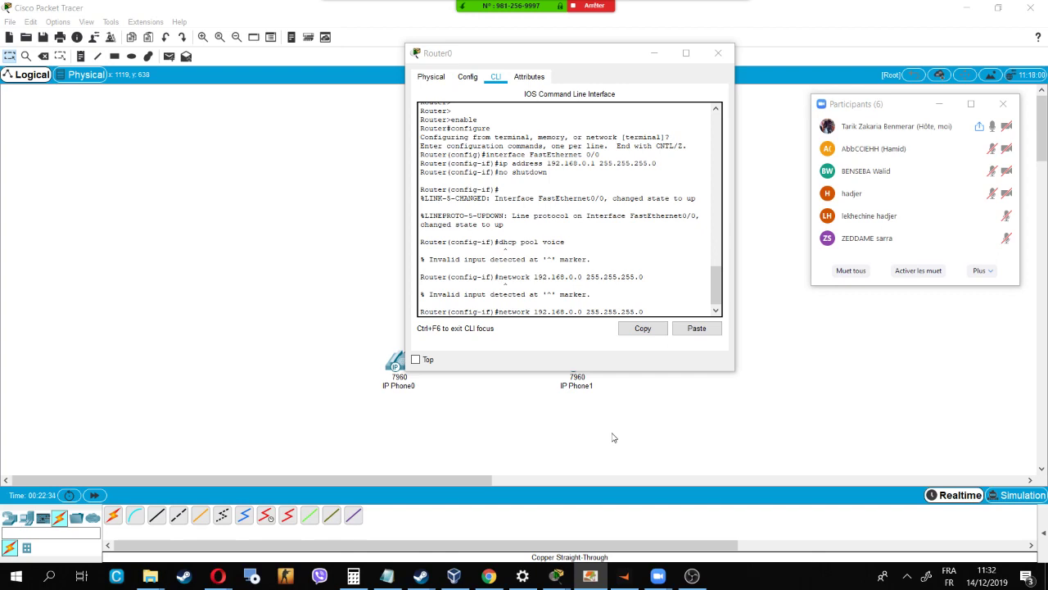
left_click(664, 313)
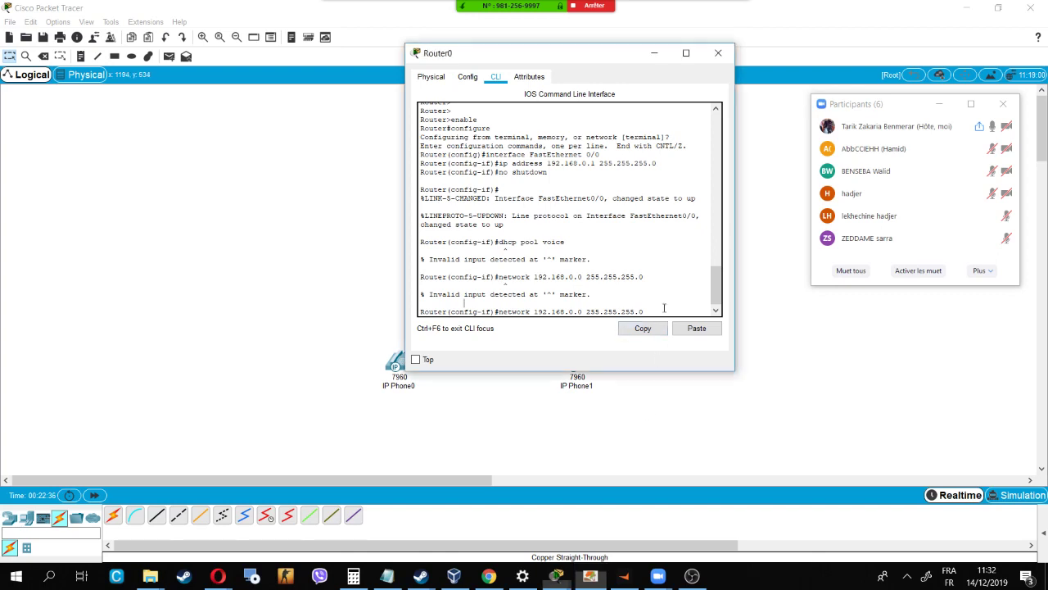
key("Up")
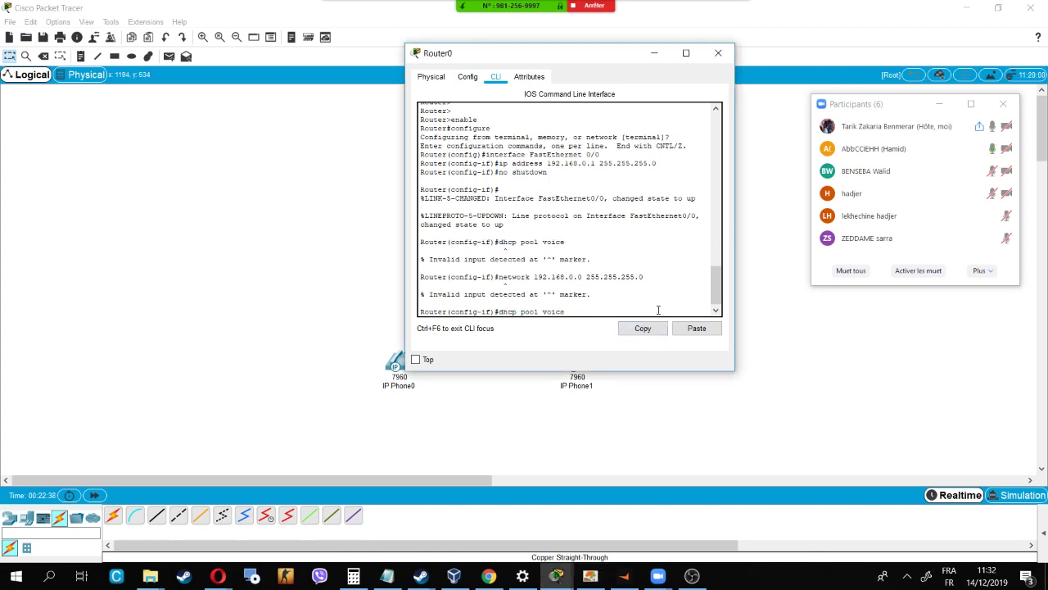
left_click(593, 575)
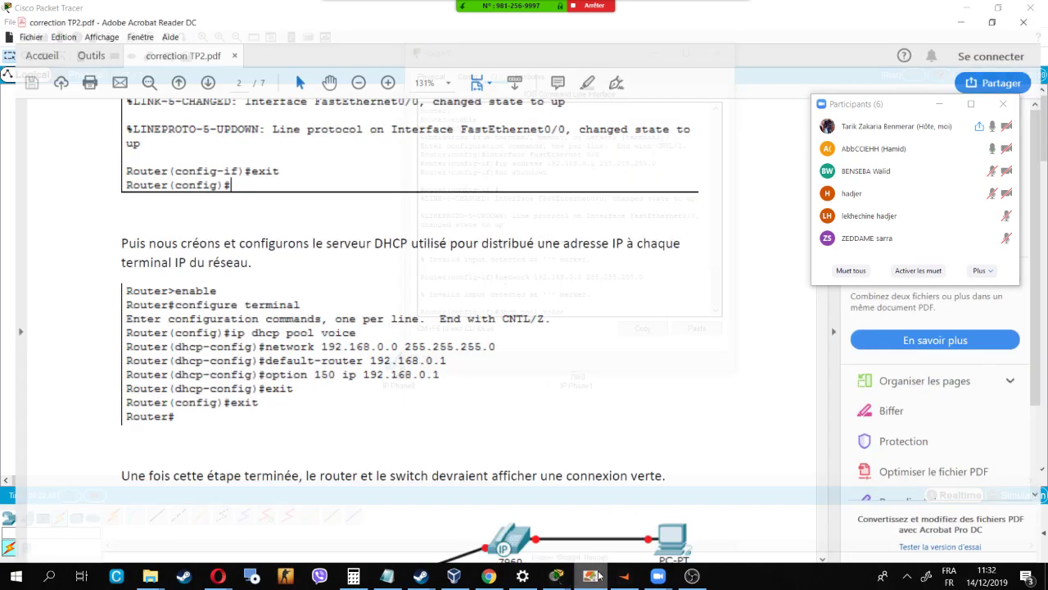
key("alt+Tab")
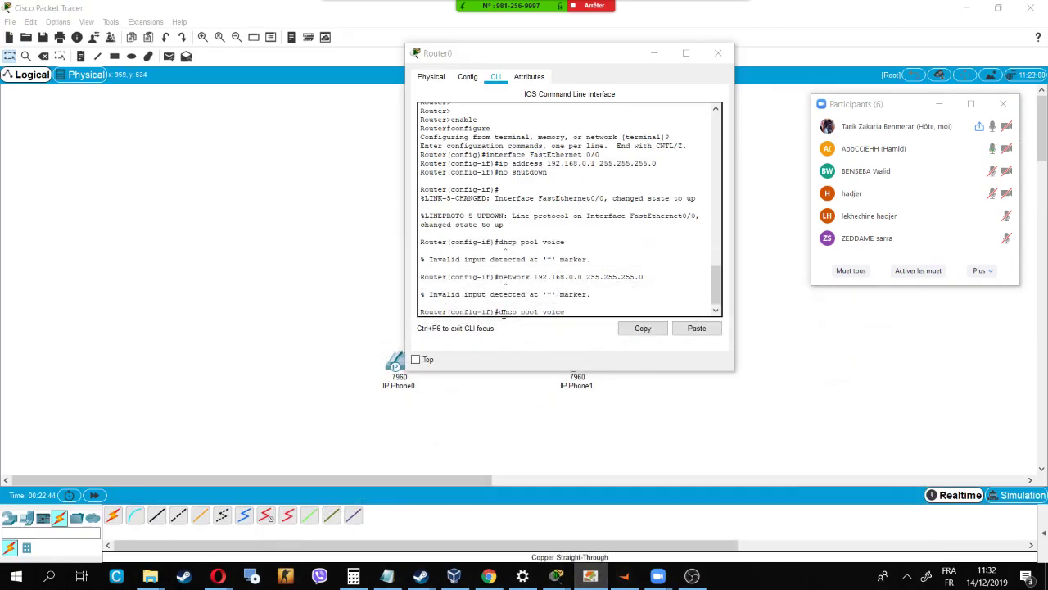
left_click(504, 313)
type("^p")
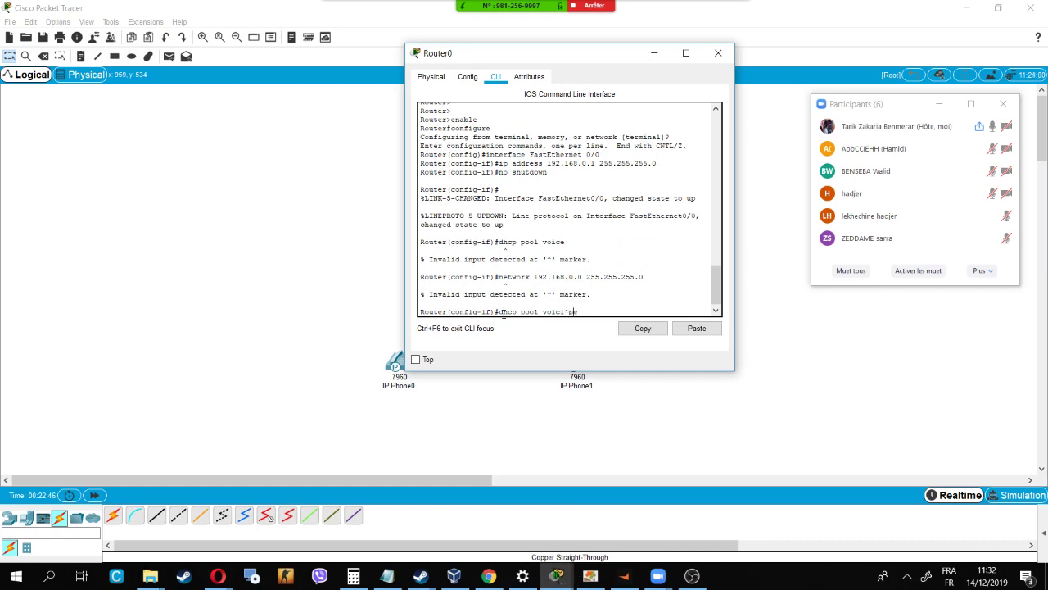
key("BackSpace")
key("BackSpace")
key("Home")
type("ip")
key("Return")
Step: Set the voice pool's network with network 192.168.0.0 255.255.255.0
key("Up")
key("Up")
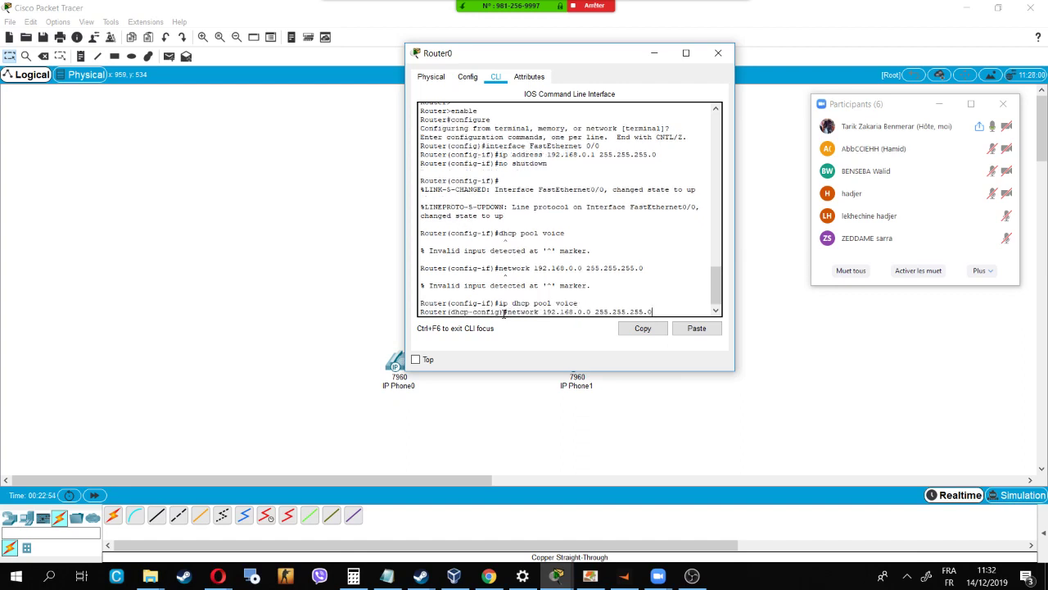
key("Return")
Step: Check the next DHCP command in the PDF and set the pool's gateway with default-router 192.168.0.1
left_click(588, 578)
left_click(584, 579)
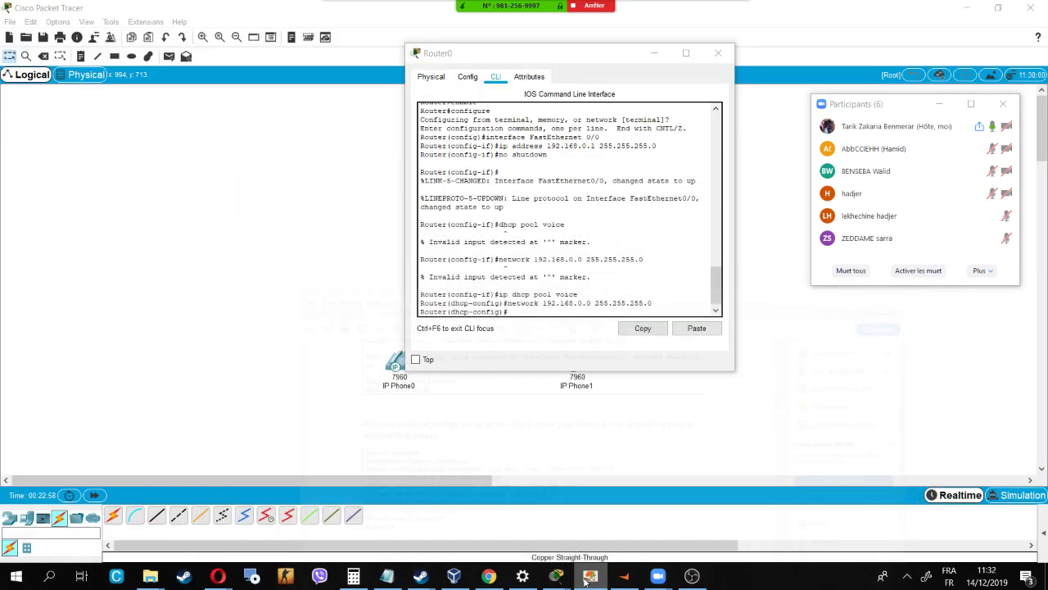
type("default-router")
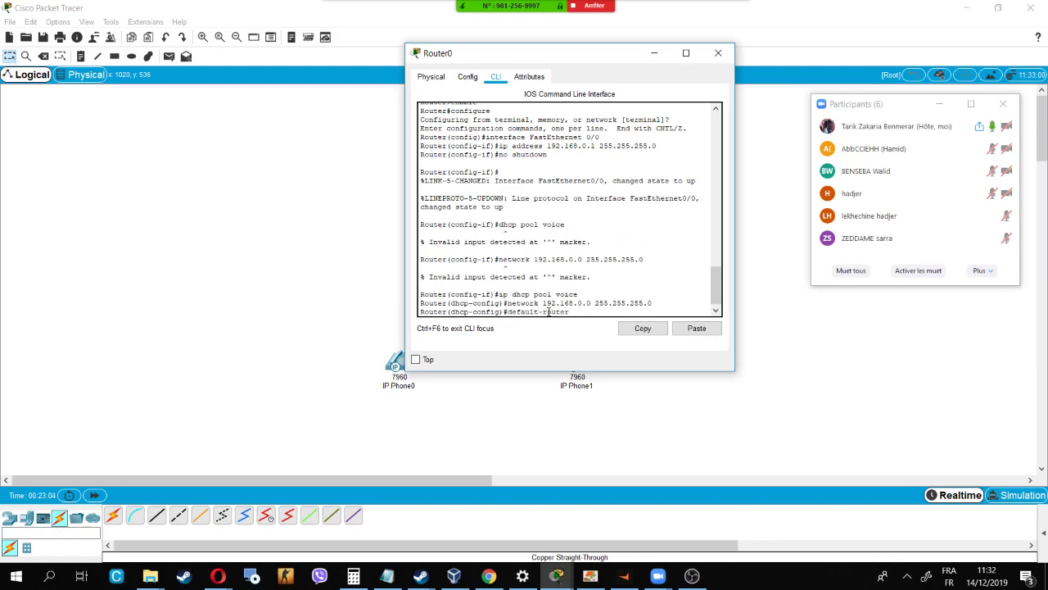
type(" 192.168.0.1")
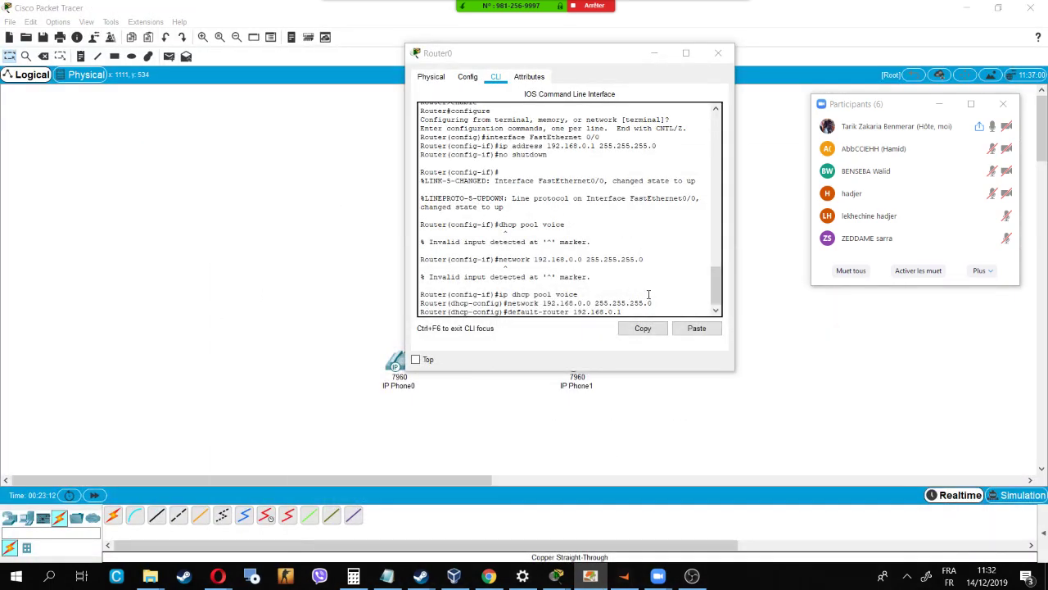
left_click(653, 314)
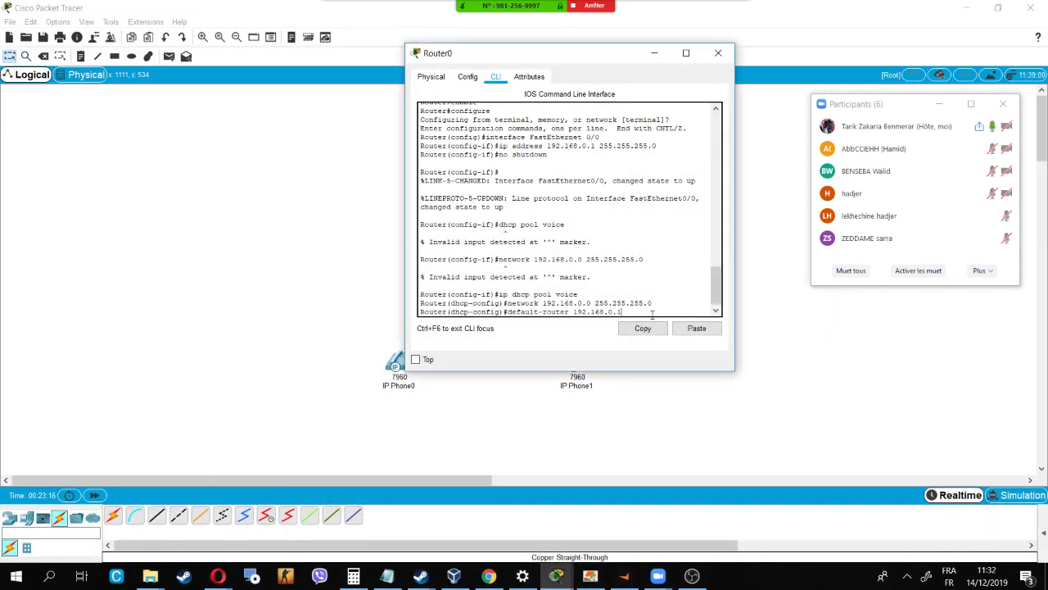
key("Return")
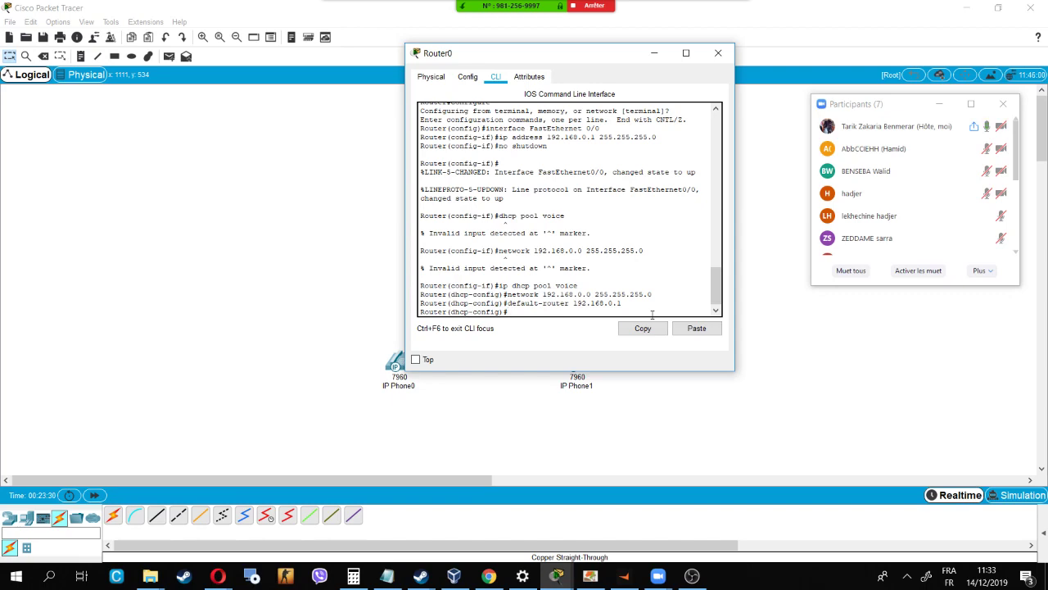
Step: Consult the PDF for the DHCP option line and run option 150 ip 192.168.0.1 in the voice pool
left_click(589, 576)
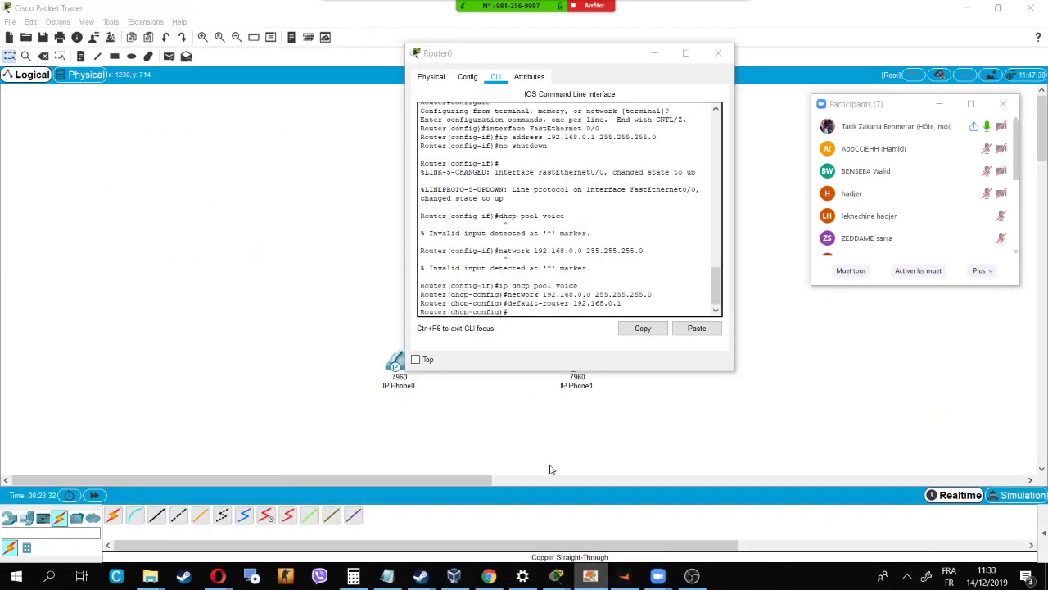
left_click(508, 312)
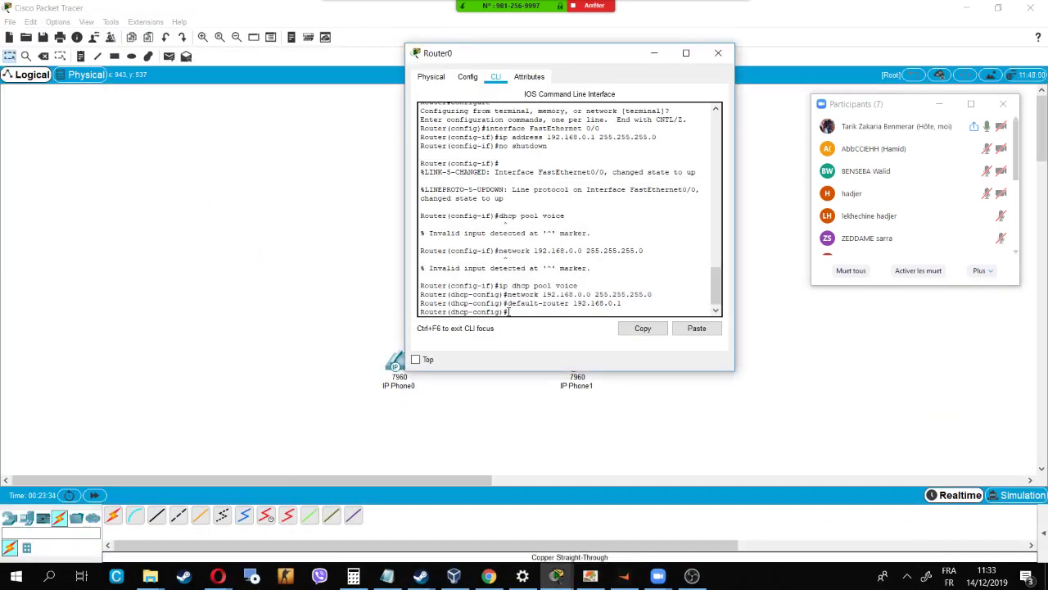
type("option 150")
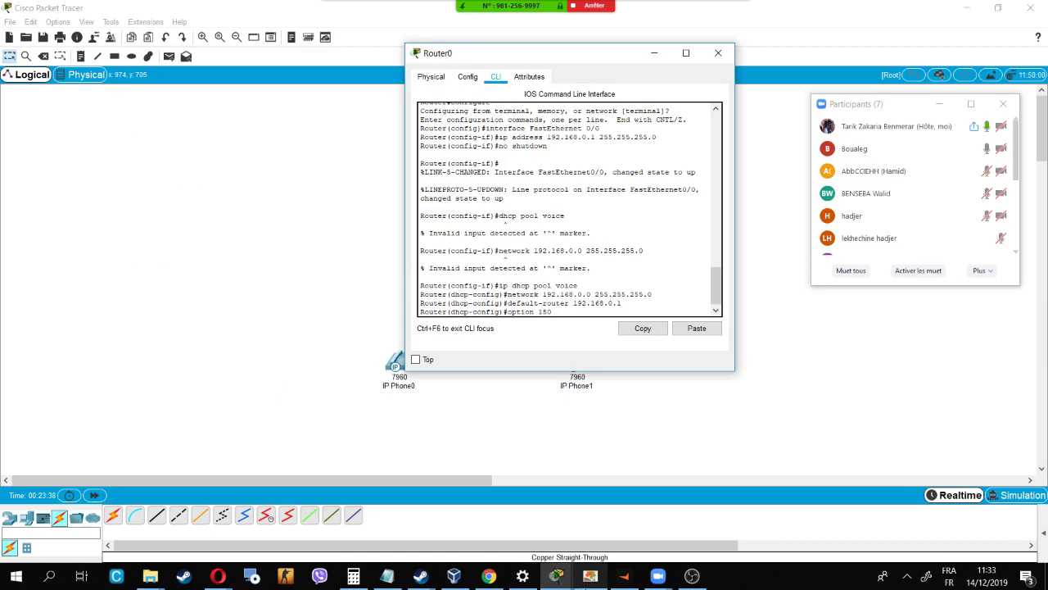
left_click(590, 575)
left_click(590, 576)
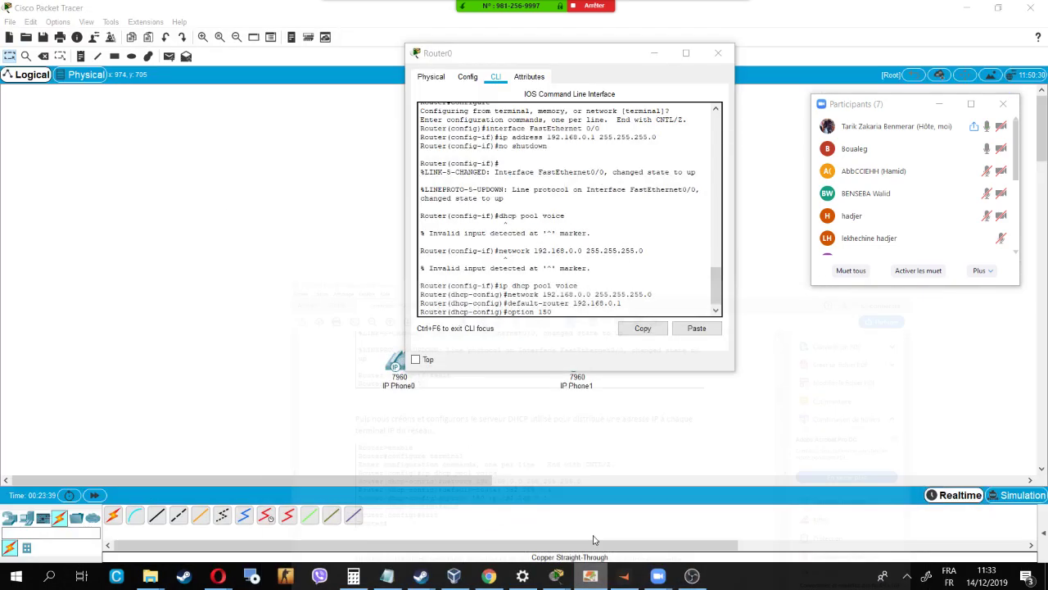
left_click(597, 321)
type("ip 192.168.0.1")
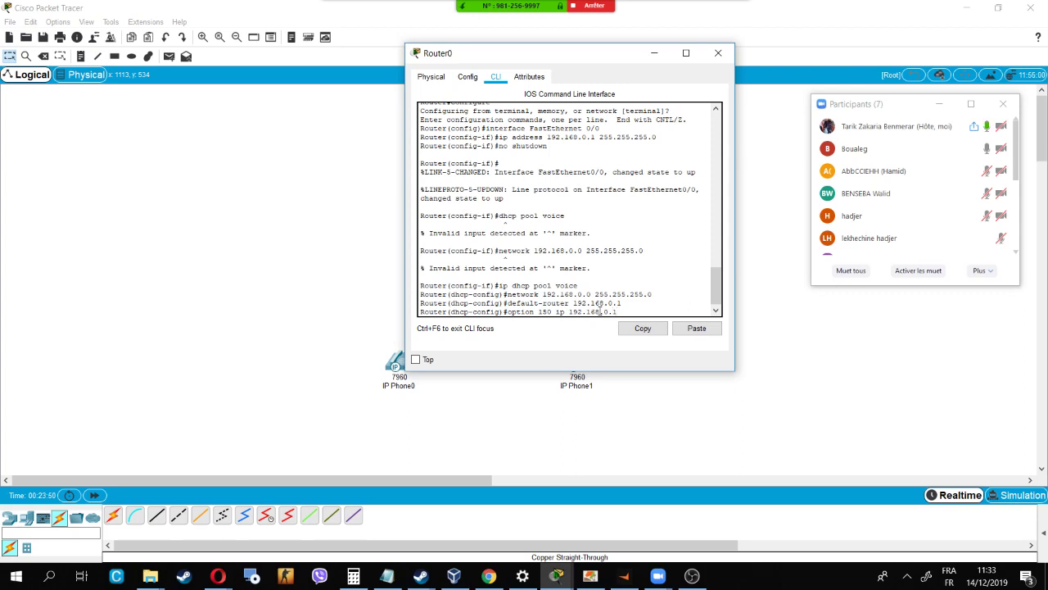
key("Return")
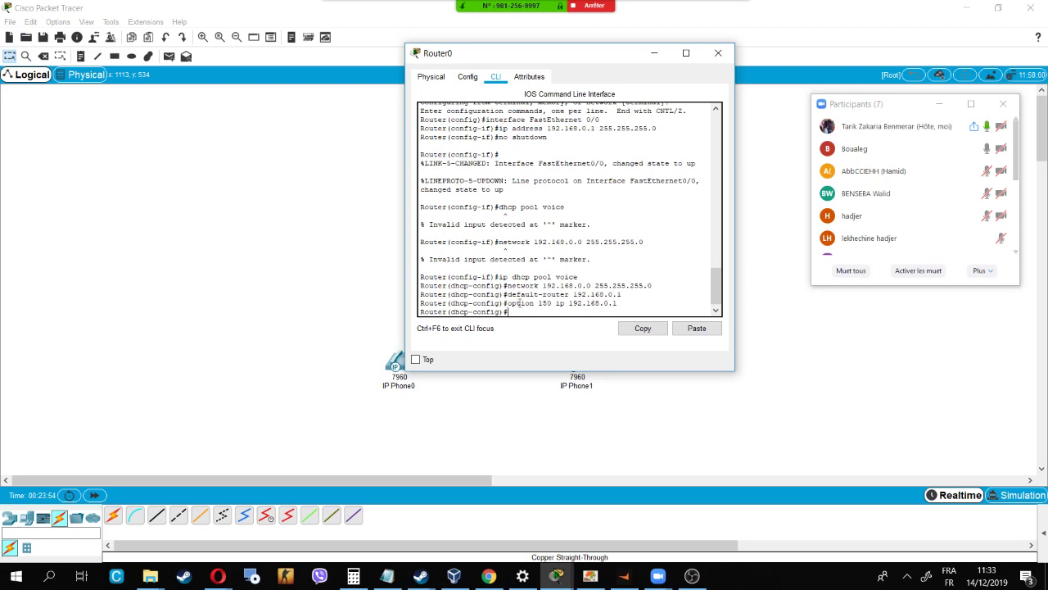
Step: Highlight the option 150 command, look at the topology behind the Router0 window, and return to its command line
left_click_drag(507, 303, 621, 305)
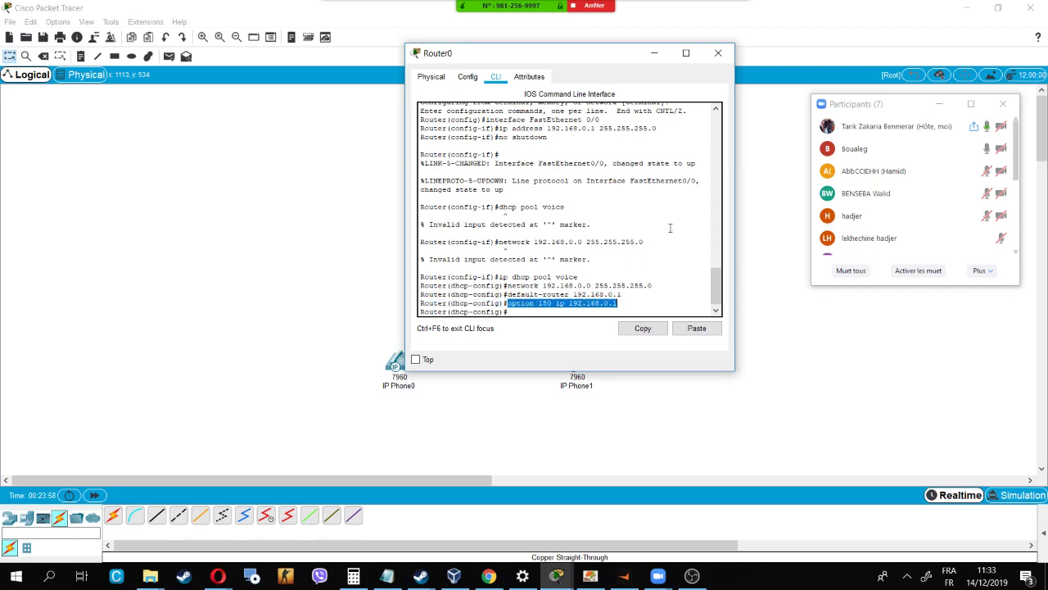
left_click(655, 53)
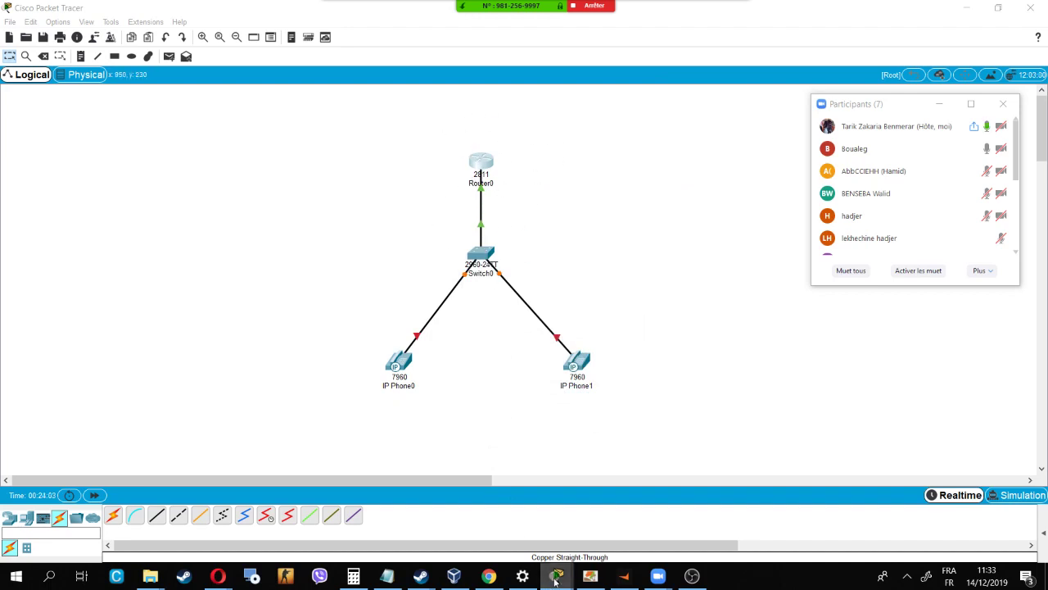
mouse_move(553, 581)
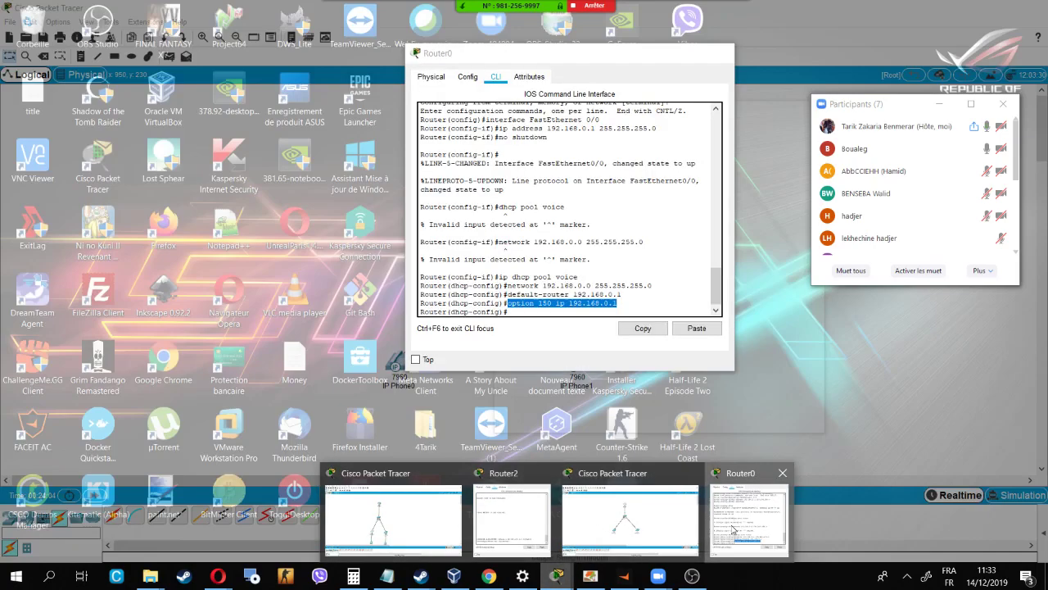
left_click(737, 529)
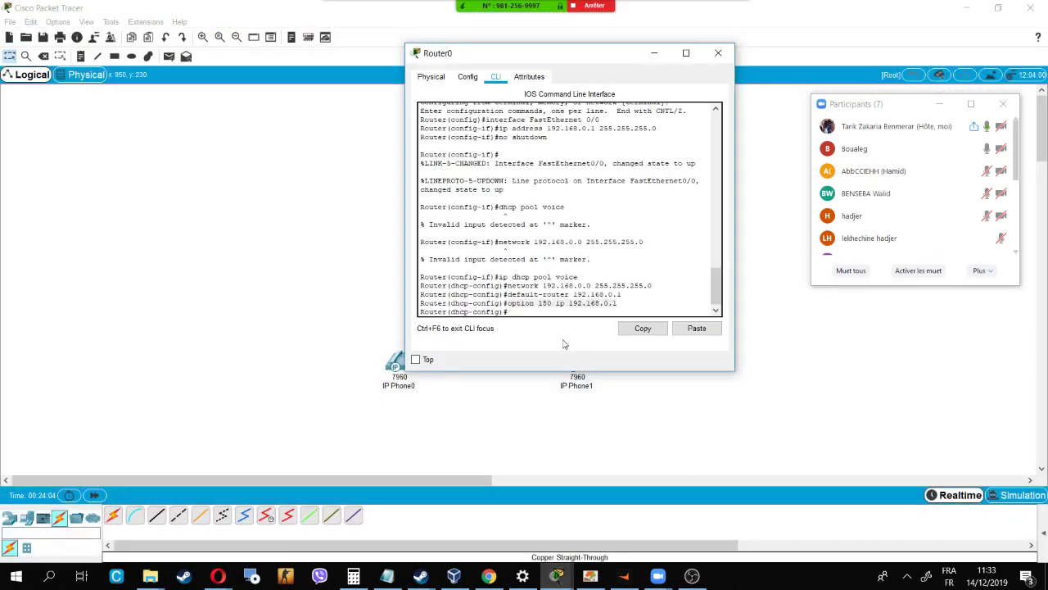
left_click(557, 314)
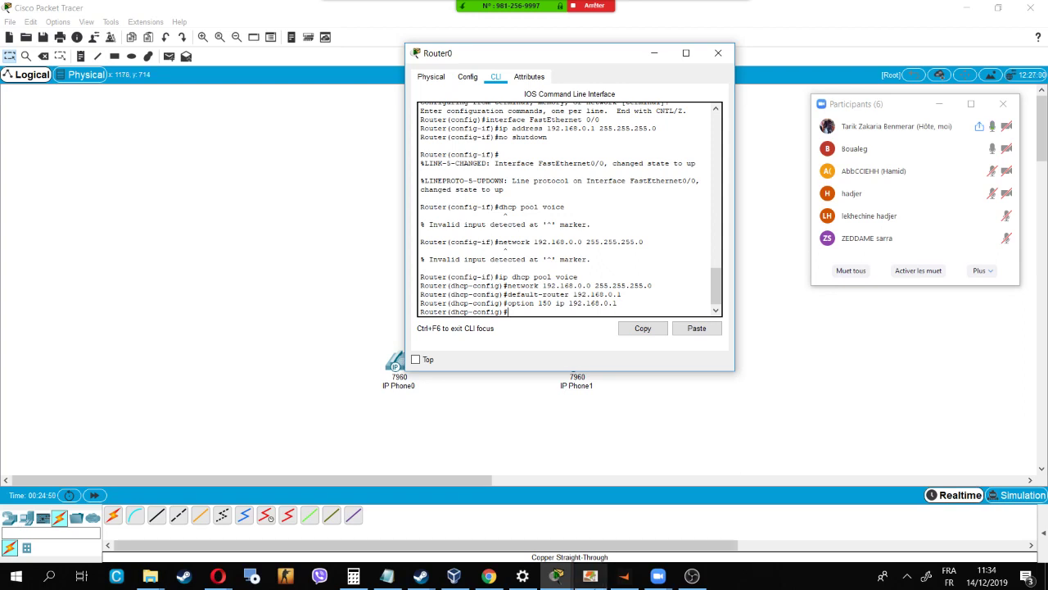
Step: Check the end of the DHCP commands in the PDF and leave the pool configuration on Router0 with exit
left_click(589, 576)
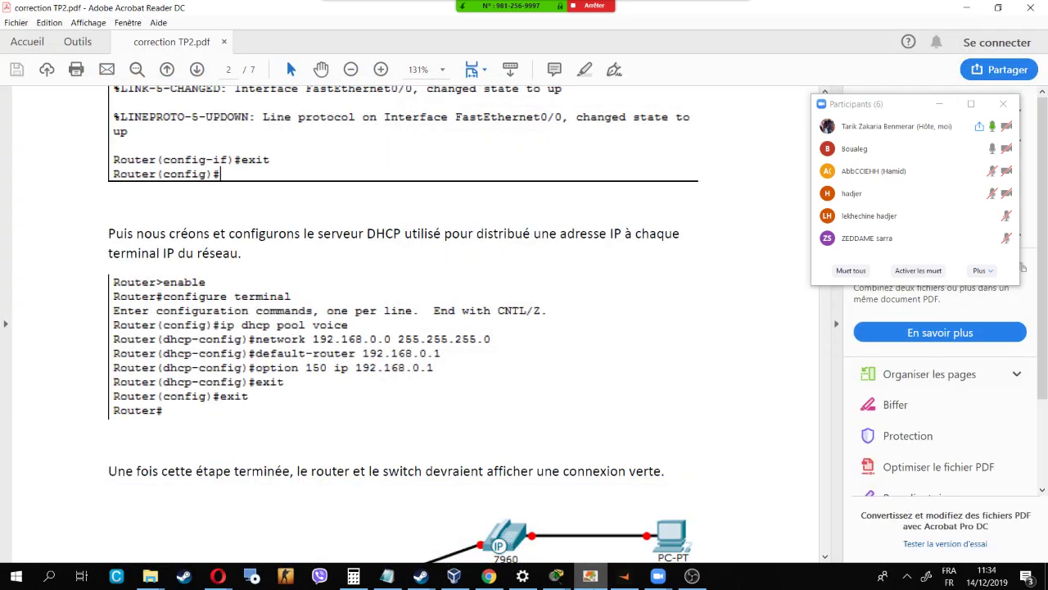
key("alt+Tab")
left_click(519, 303)
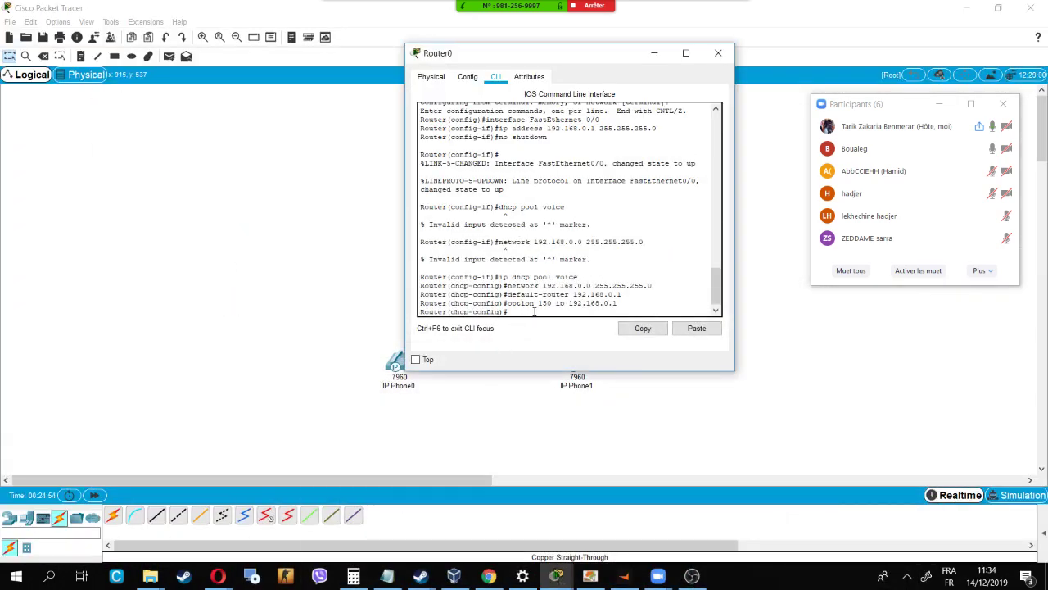
type("exit")
key("Return")
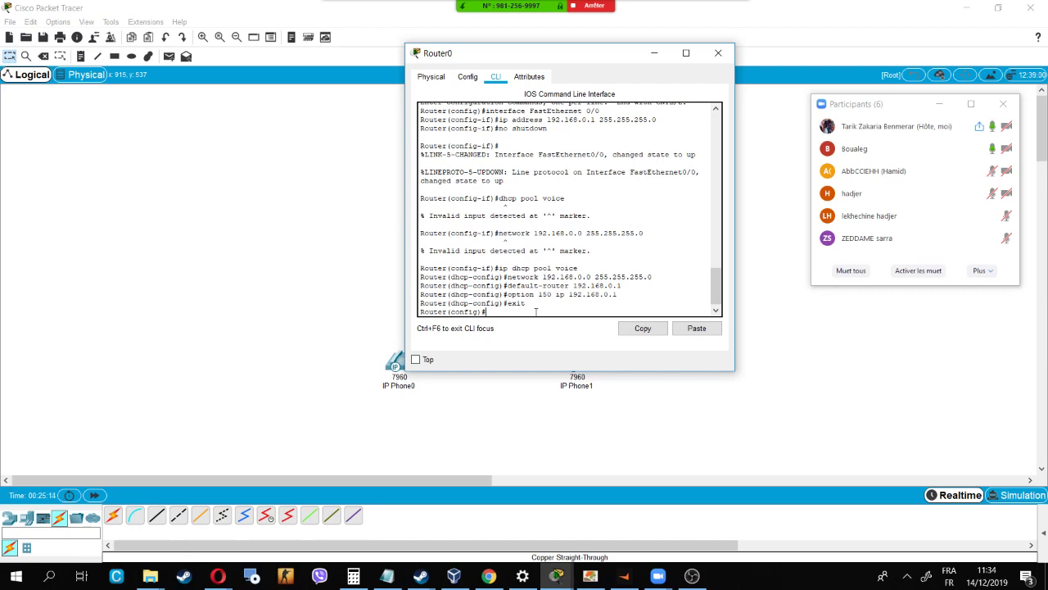
Step: Find the Call Manager Express commands on page 3 of the PDF and run telephony-service on Router0
left_click(620, 581)
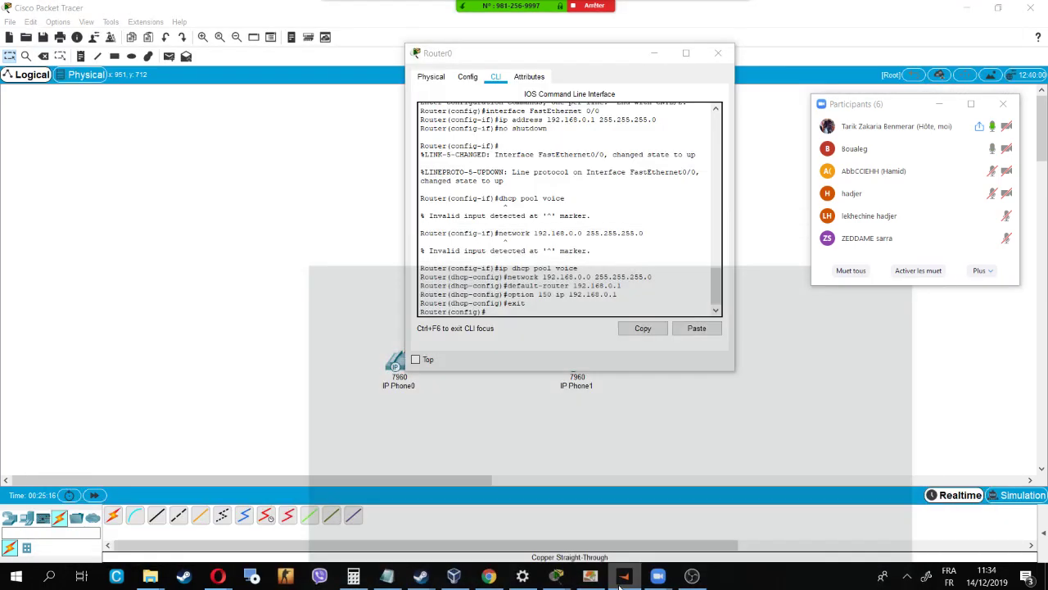
scroll(554, 424, "down", 15)
scroll(554, 423, "down", 15)
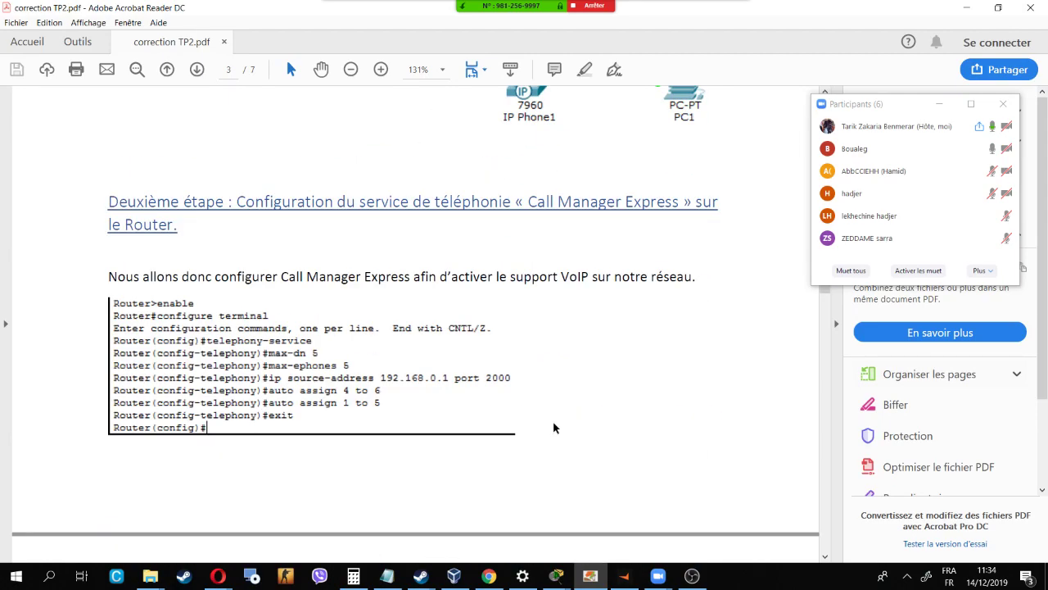
scroll(553, 427, "down", 1)
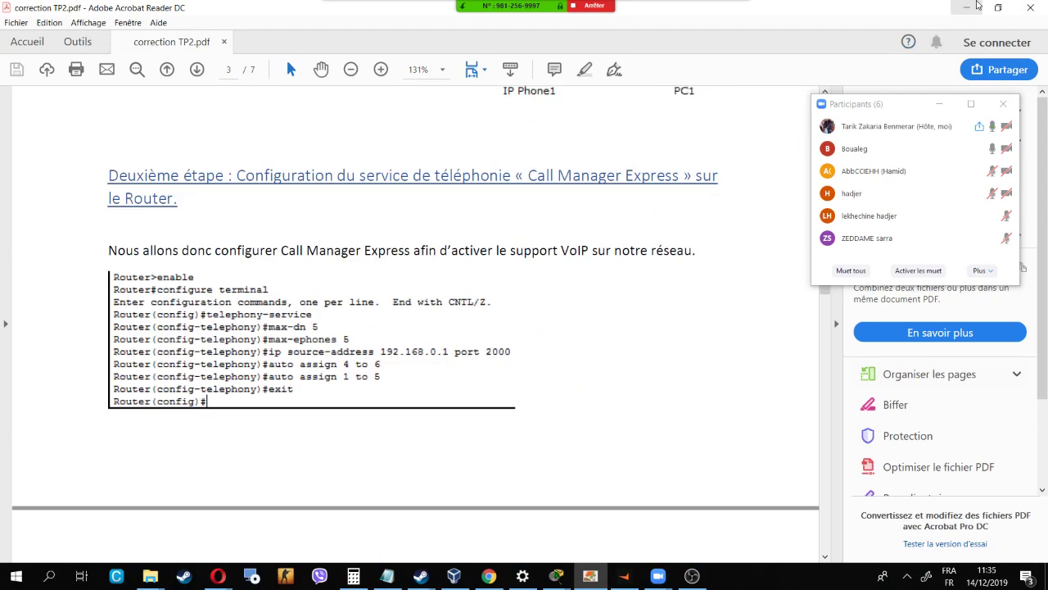
left_click(973, 6)
left_click(545, 315)
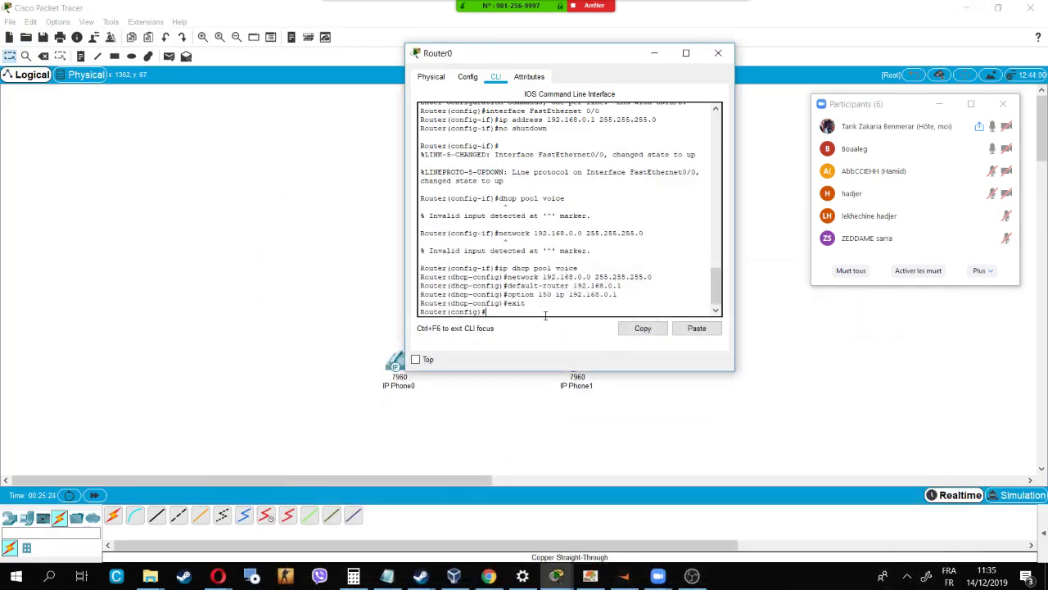
type("telephony-service")
key("Return")
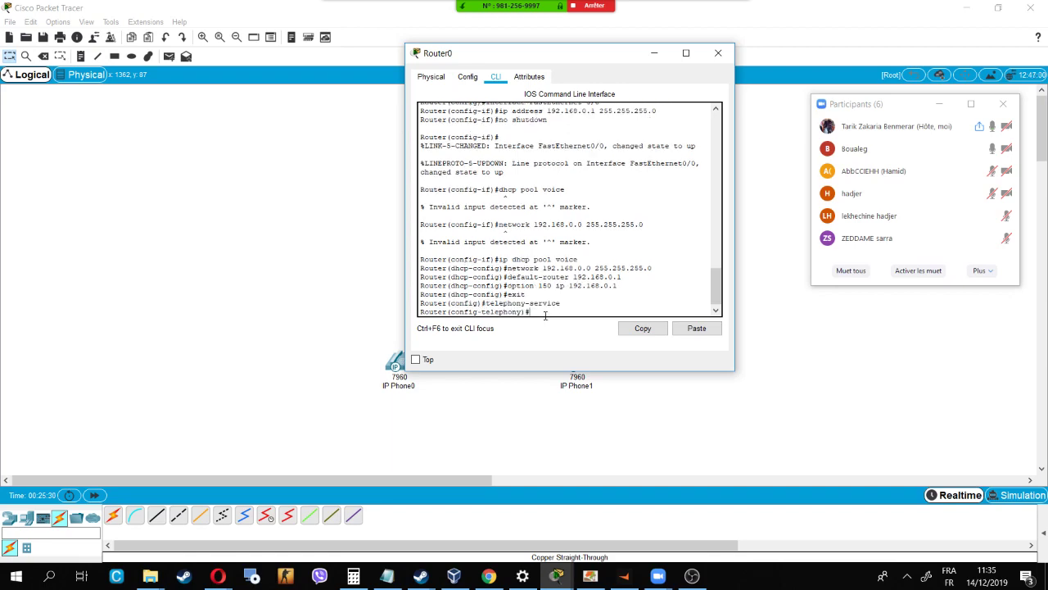
Step: Check the Call Manager Express commands in the PDF and run max-dn 5 in Router0's telephony service configuration
left_click(595, 578)
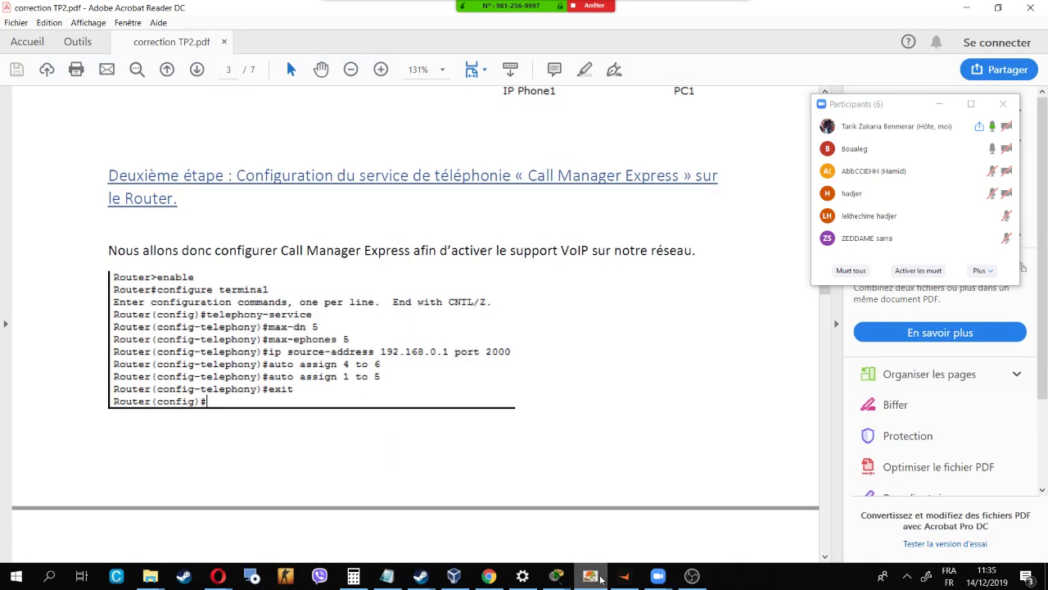
left_click(596, 578)
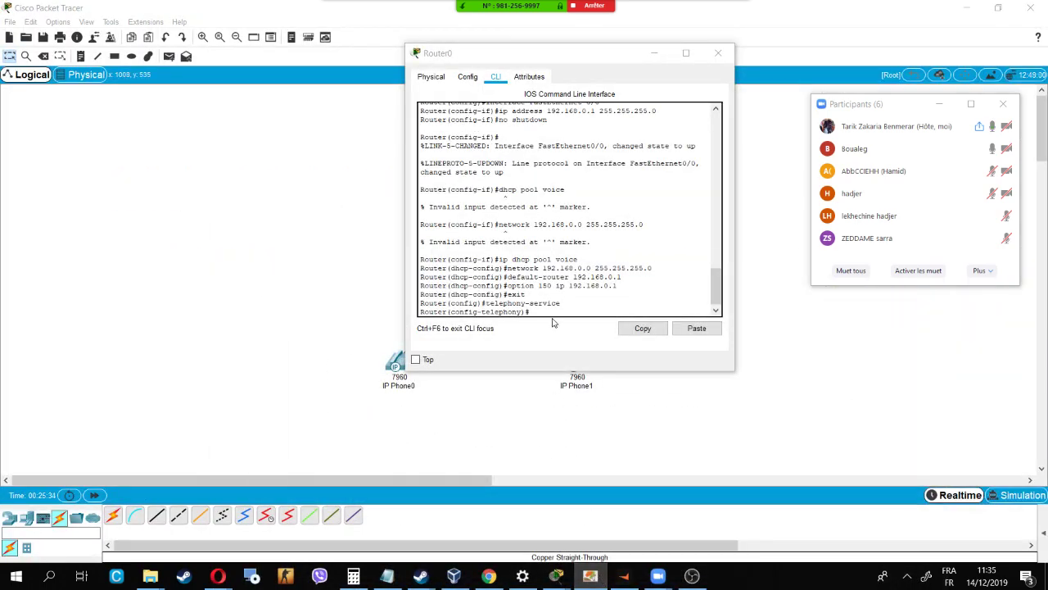
left_click(590, 583)
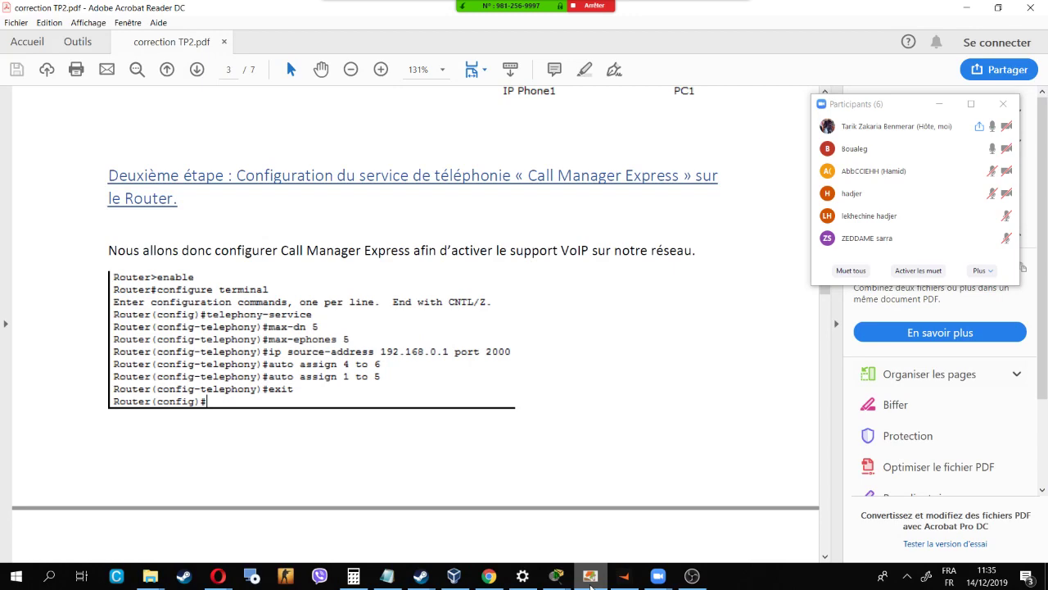
left_click(591, 577)
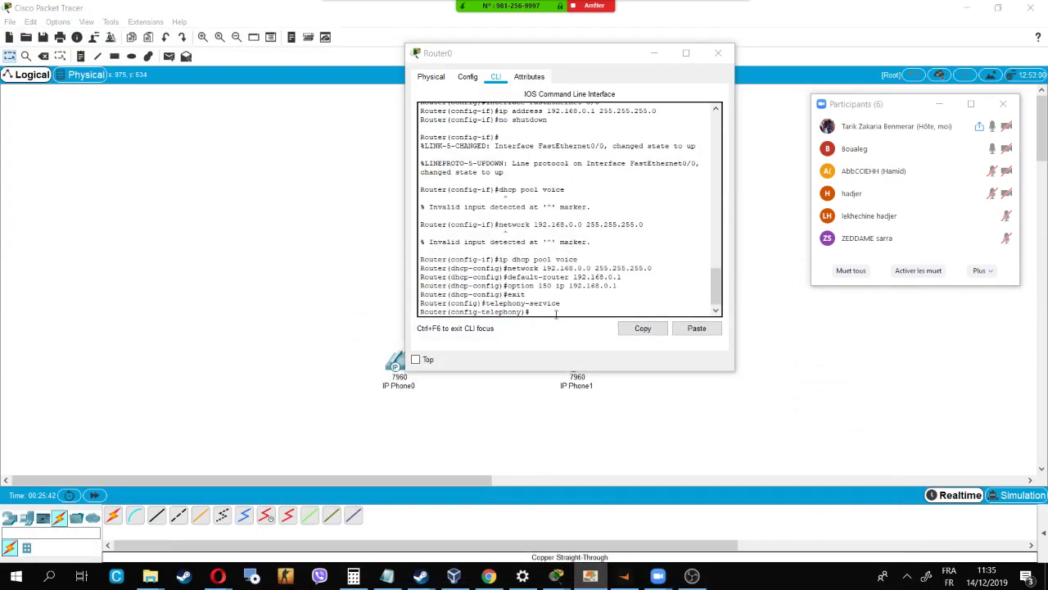
left_click(556, 314)
type("max")
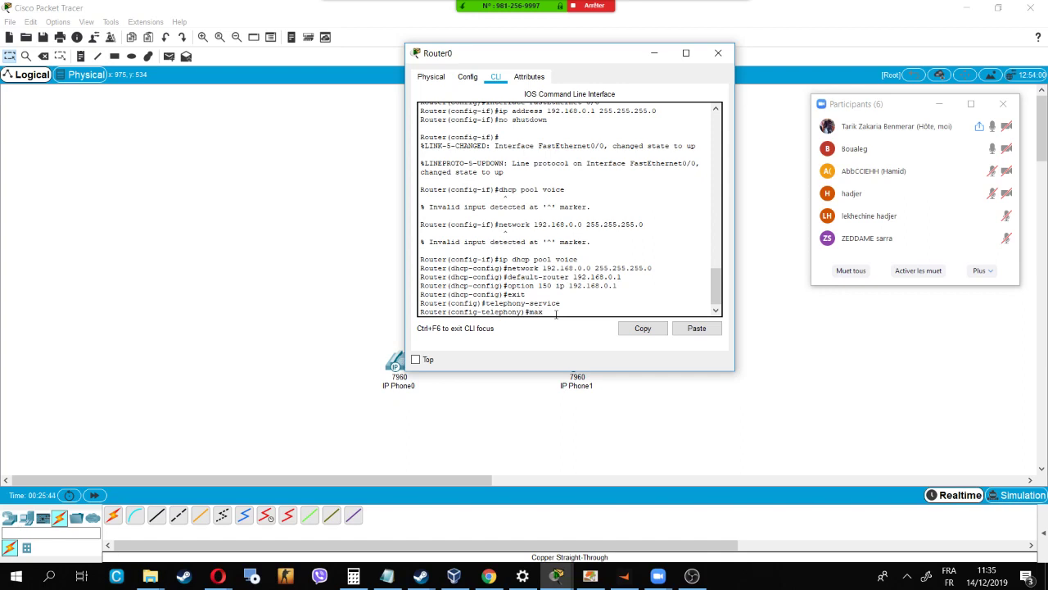
type("-dn")
type("x")
type(" 5")
key("Return")
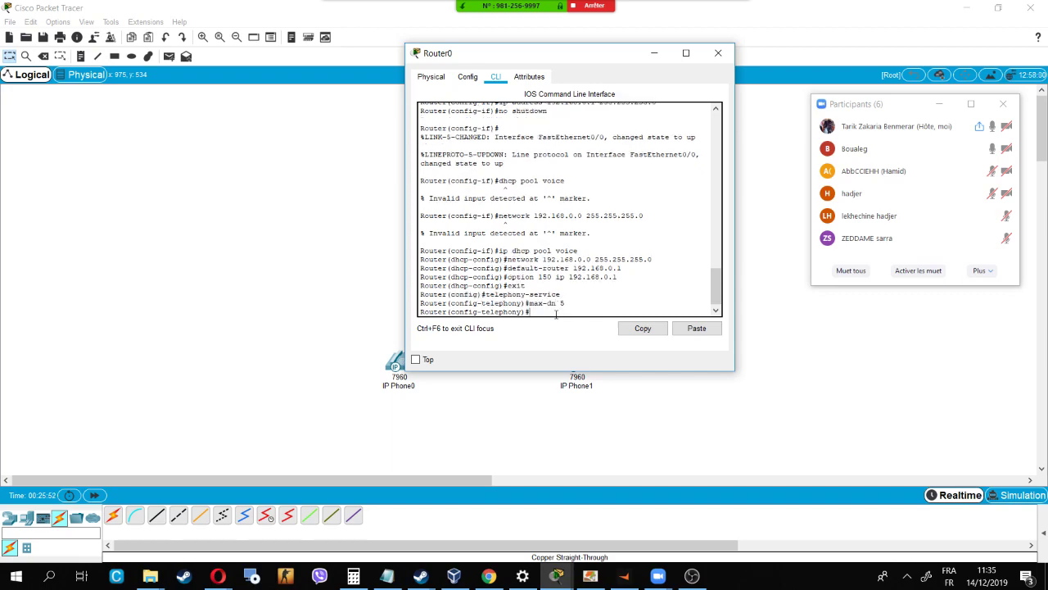
Step: Consult the PDF for the phone limit line and run max-ephones 5 on Router0
left_click(590, 575)
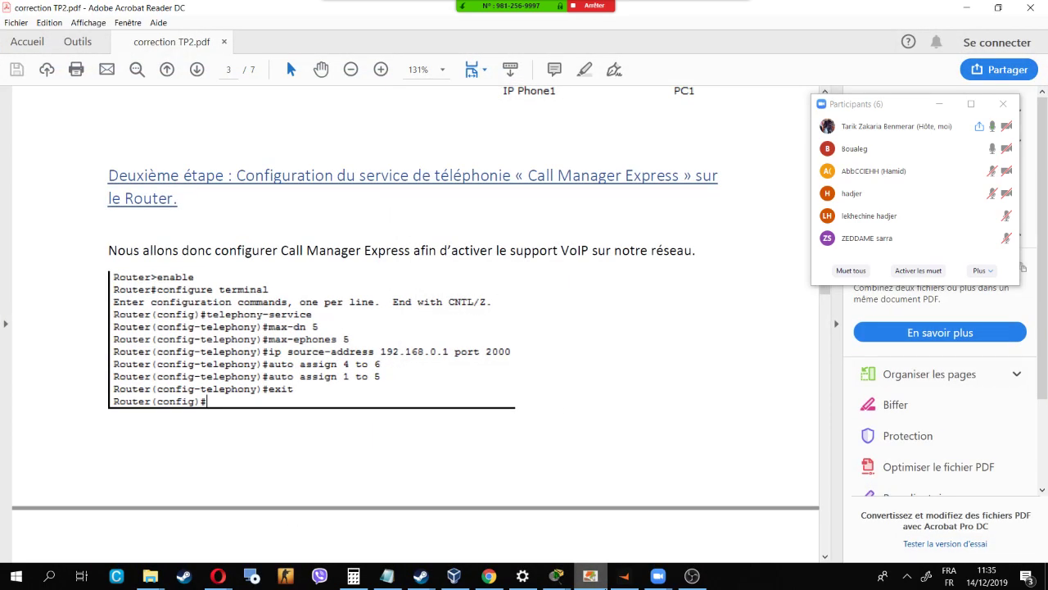
left_click(591, 577)
left_click(583, 312)
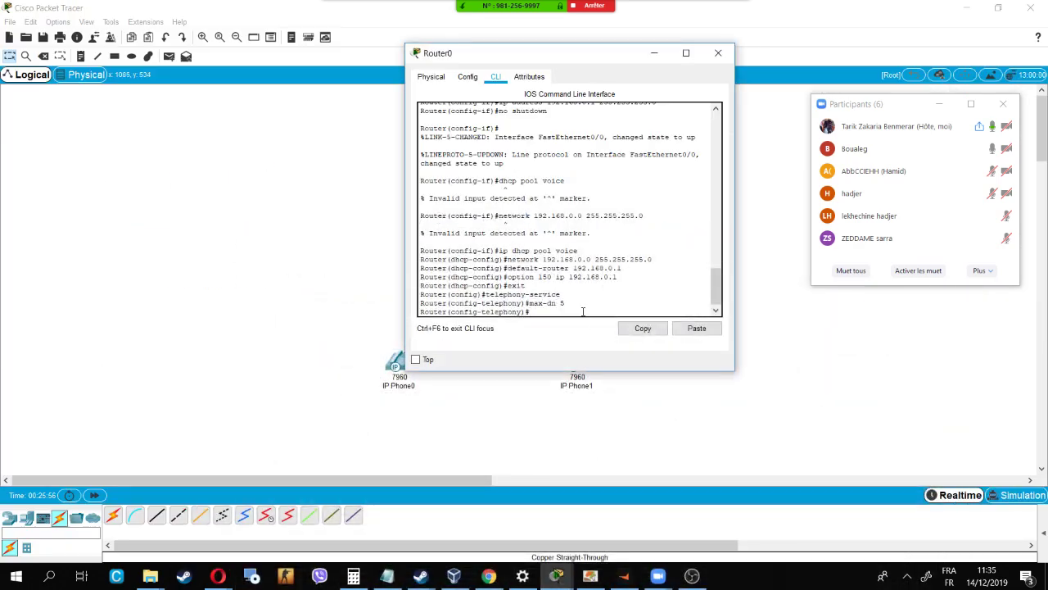
type("max-")
mouse_move(562, 303)
left_mouse_down()
mouse_move(525, 303)
mouse_move(572, 296)
mouse_move(565, 304)
left_mouse_up()
type("ephones")
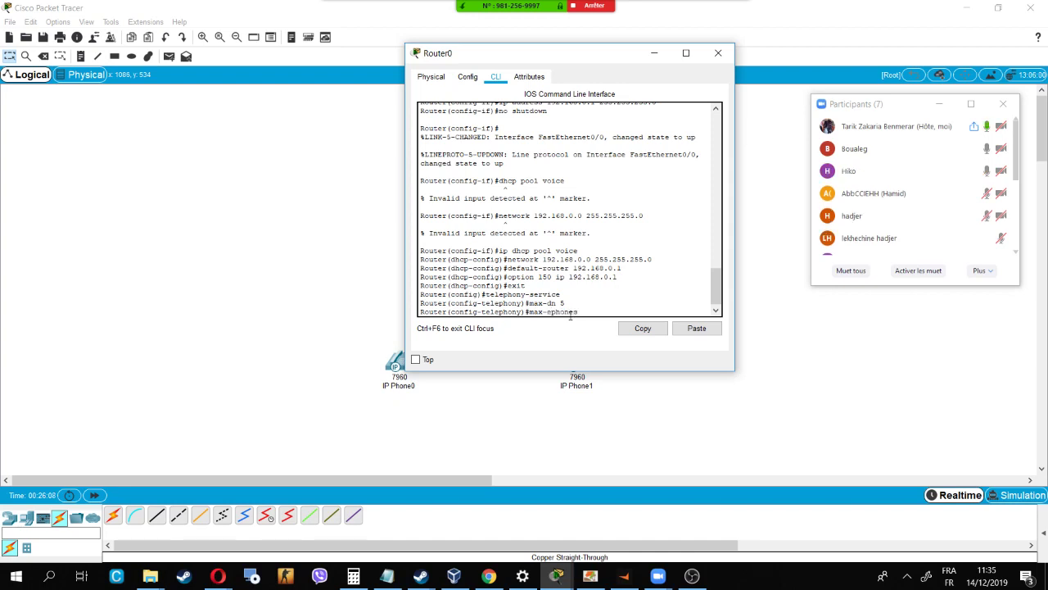
type(" 5")
key("Return")
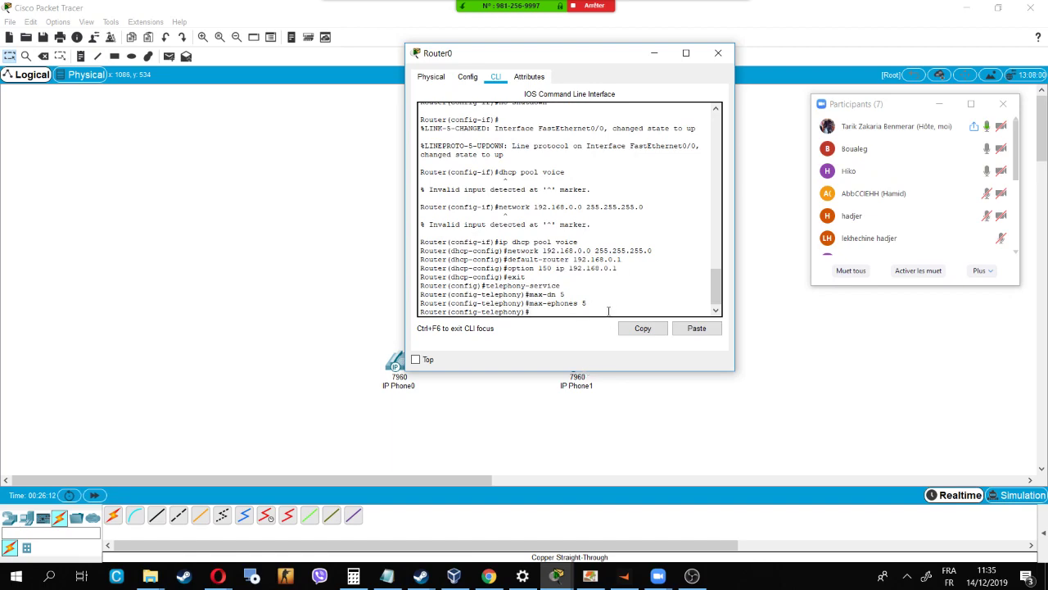
Step: Following the PDF, run ip source-address 192.168.0.1 port 2000 in Router0's telephony service configuration
left_click(591, 576)
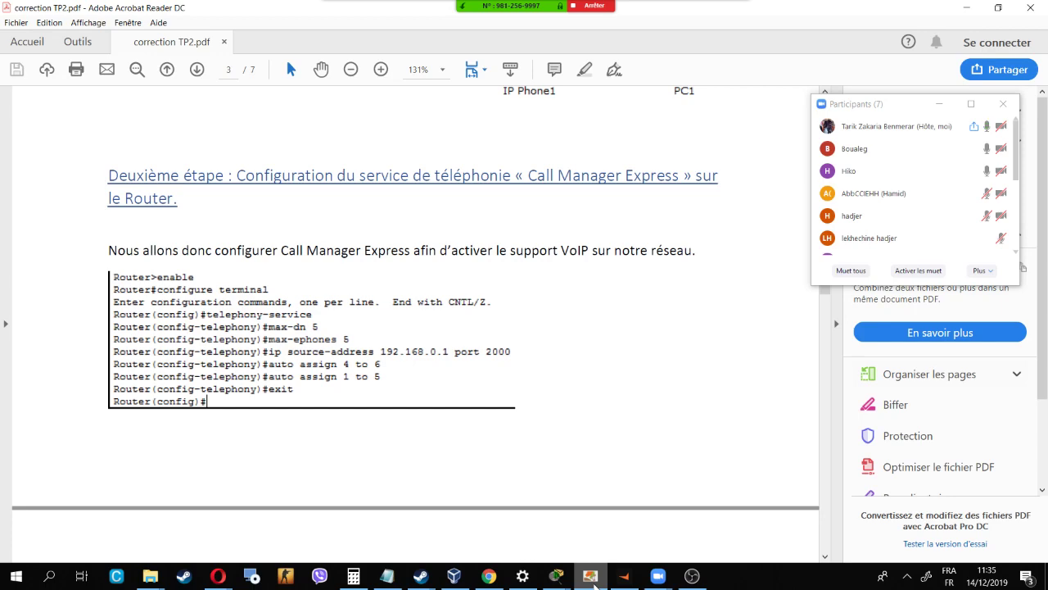
left_click(593, 580)
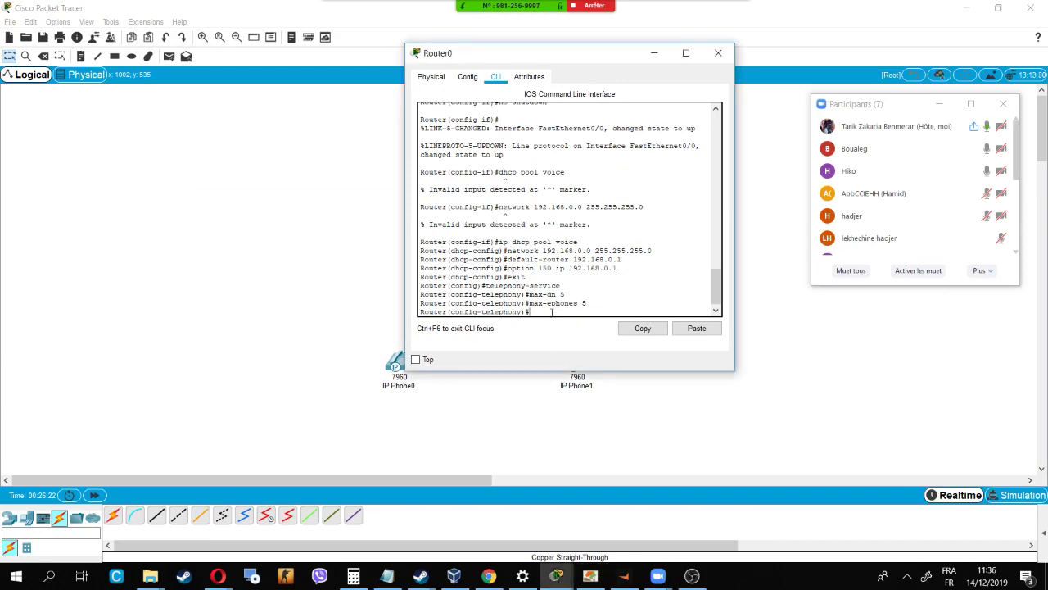
type("ip source")
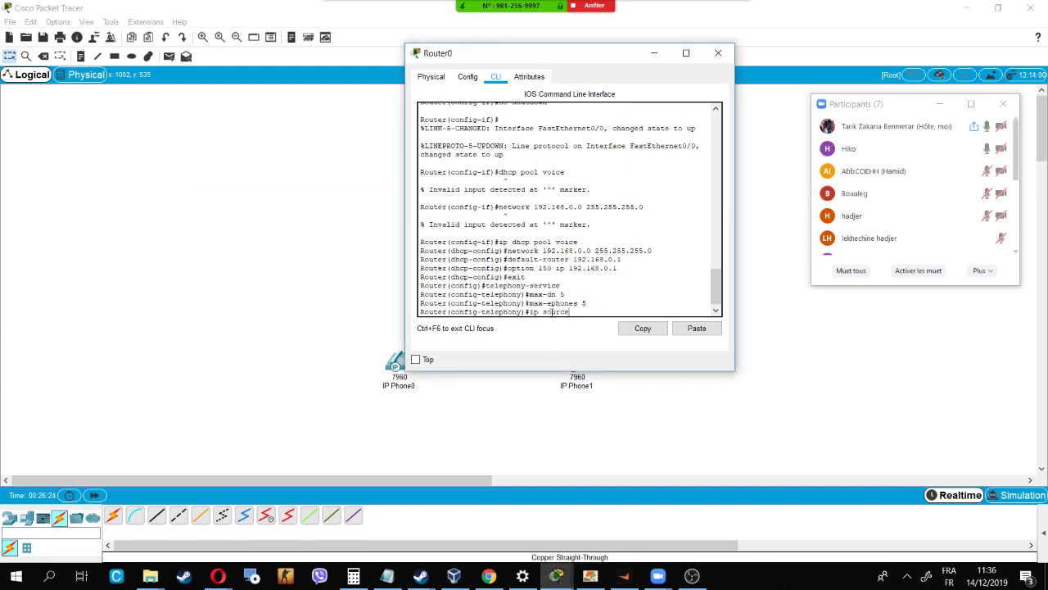
left_click(588, 579)
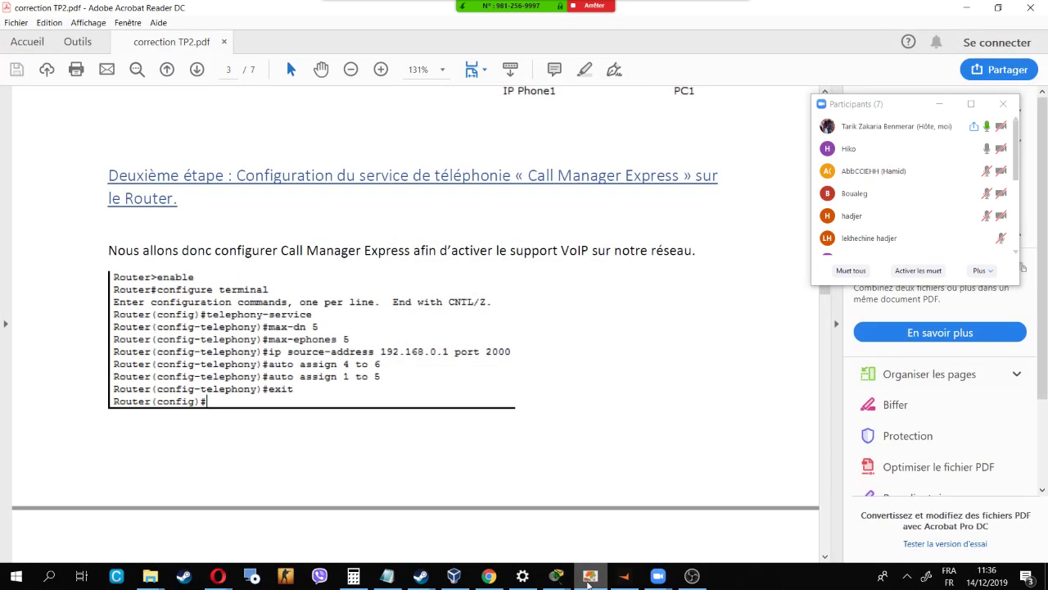
left_click(588, 580)
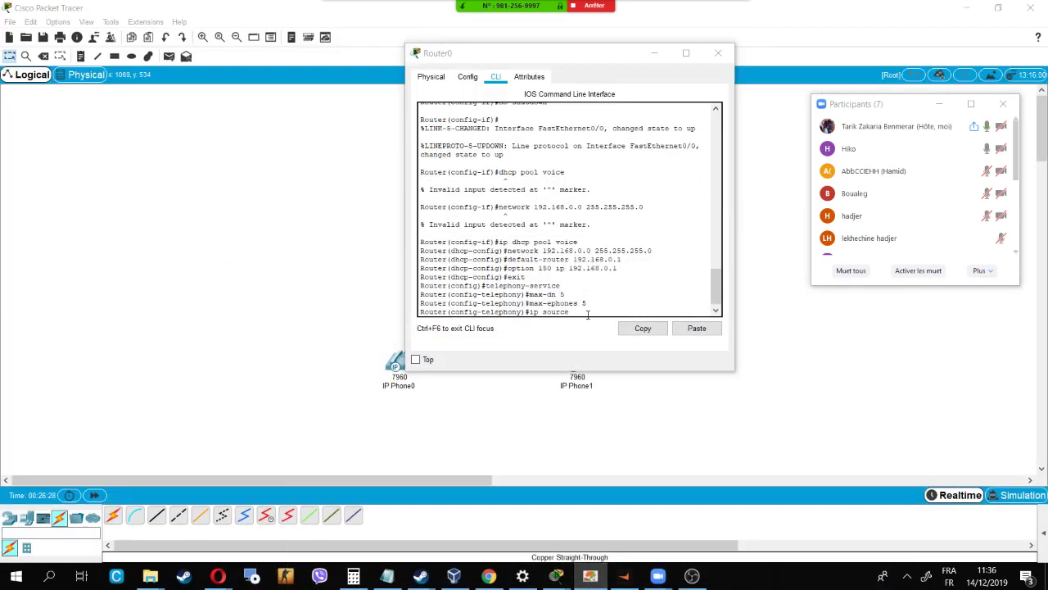
type("-address")
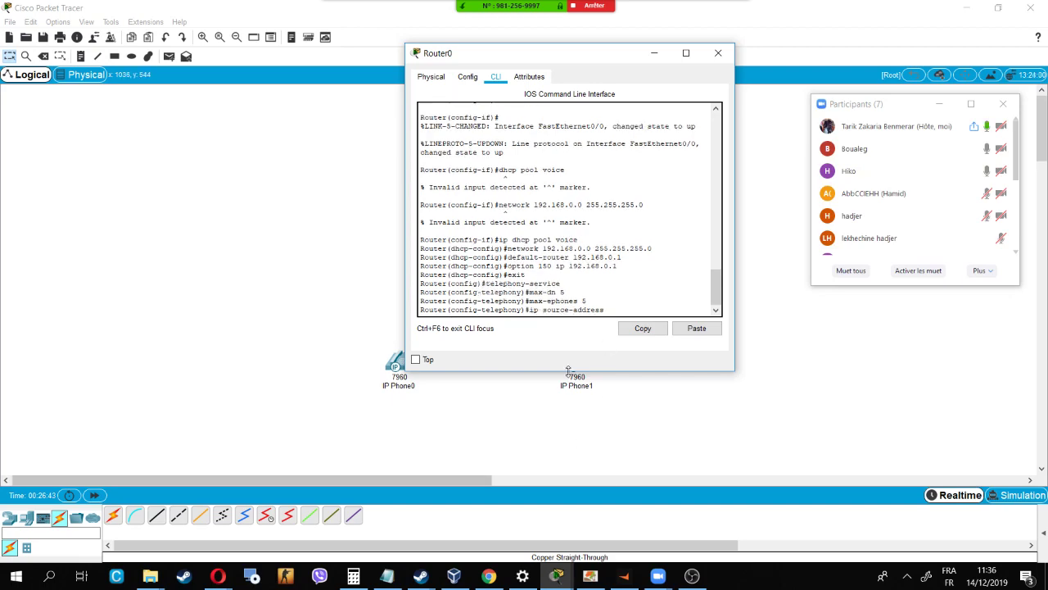
left_click(590, 576)
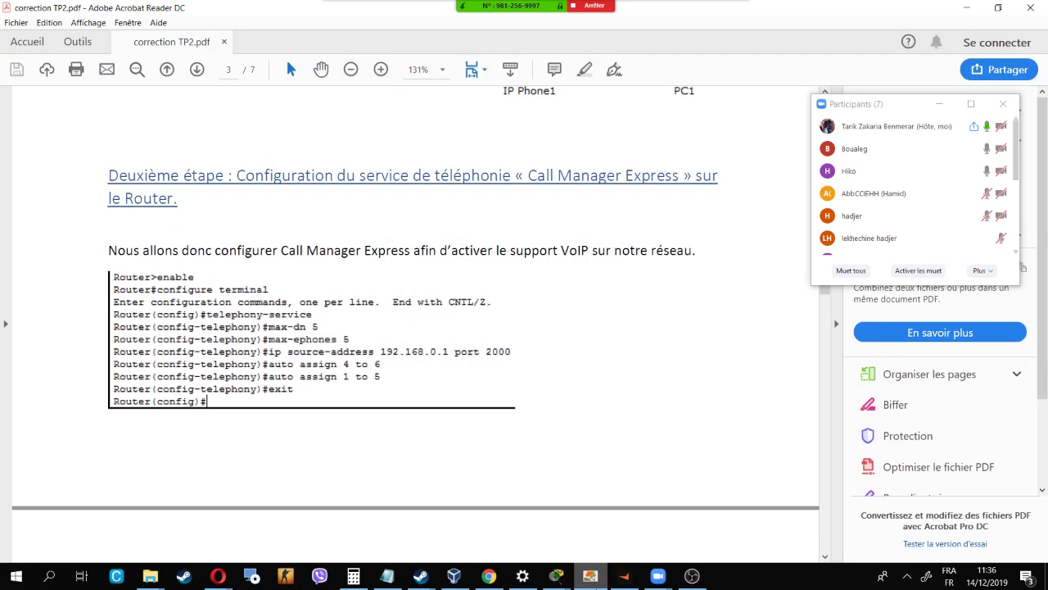
key("alt+Tab")
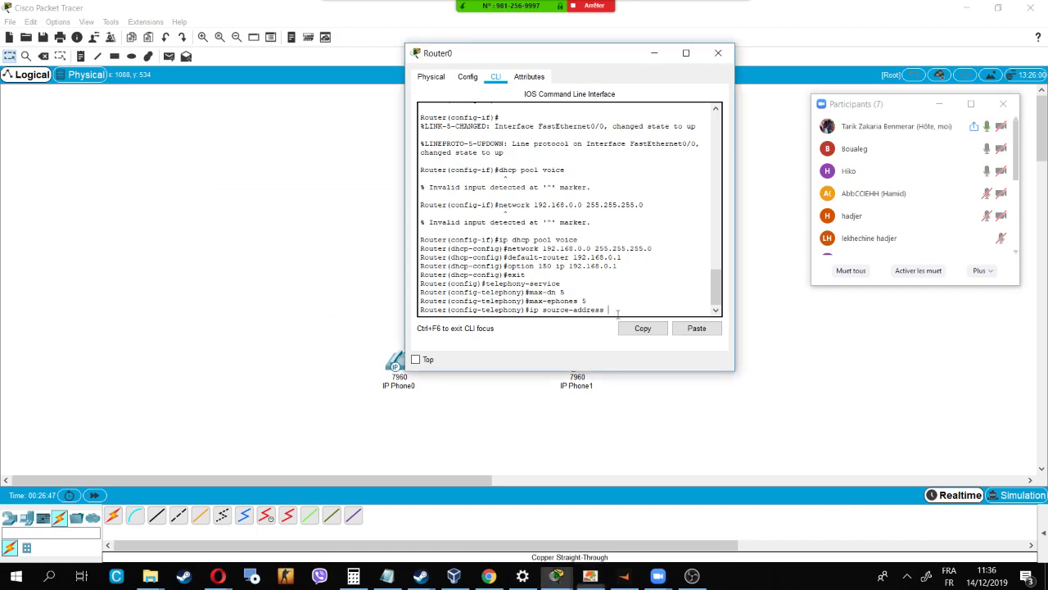
type("192.168.")
left_click(589, 575)
key("alt+Tab")
left_click(653, 310)
type("0.1 port 200")
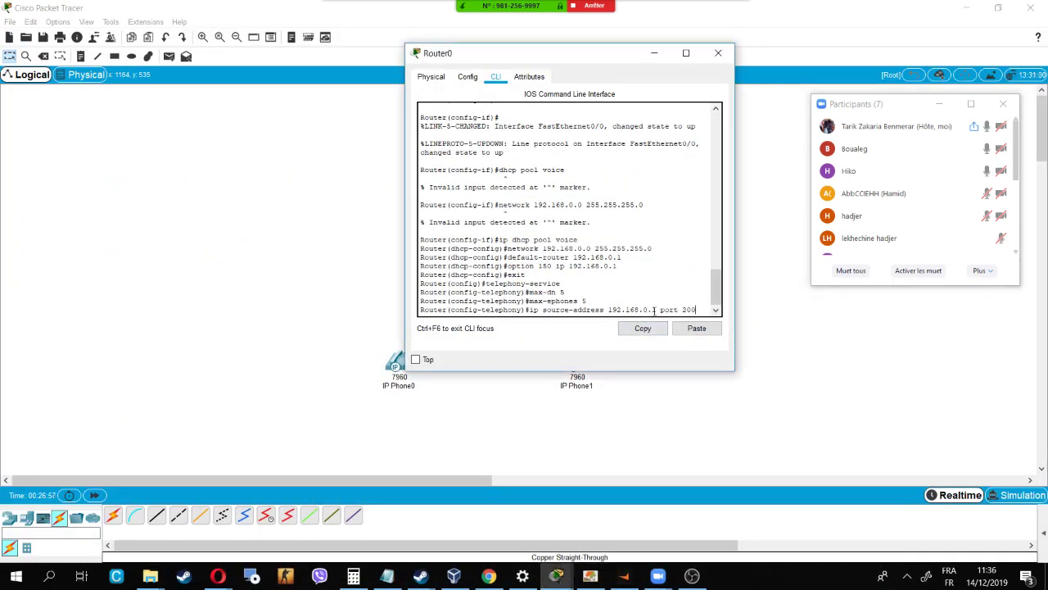
type("0")
key("Return")
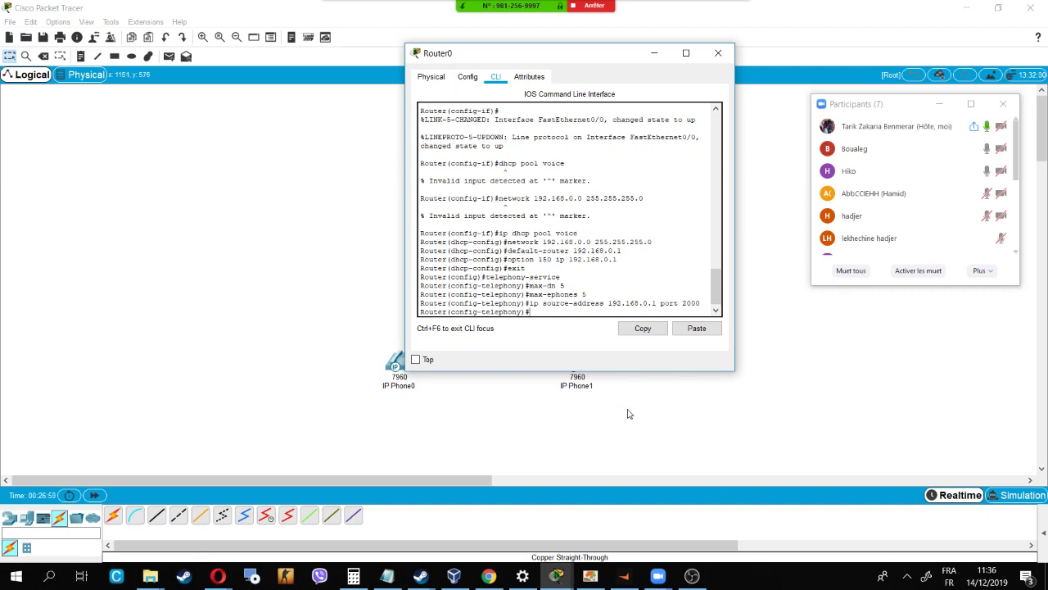
Step: Look up the auto assign lines in the PDF and try to run auto assign ' to 6 on Router0
left_click(589, 576)
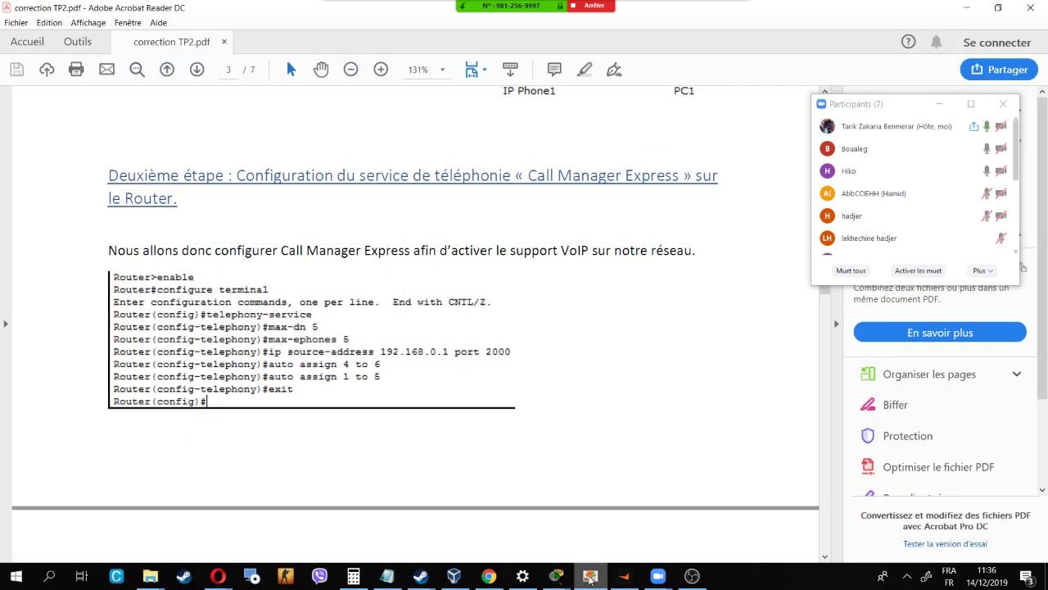
key("alt+Tab")
type("auto assig")
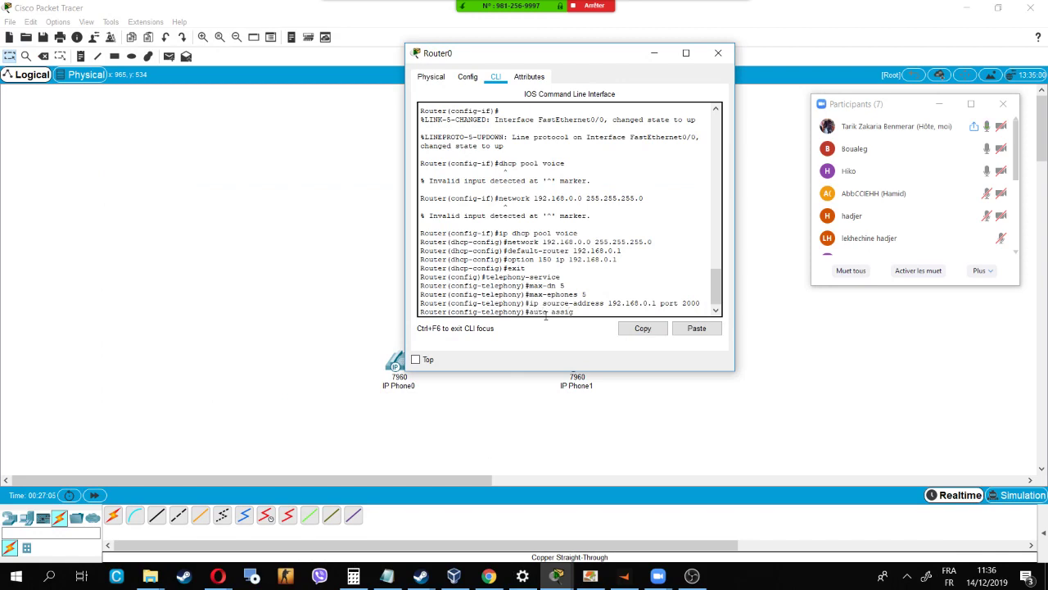
type("n 1")
left_click(590, 576)
left_click(647, 315)
key("BackSpace")
key("BackSpace")
type("to 6")
key("Return")
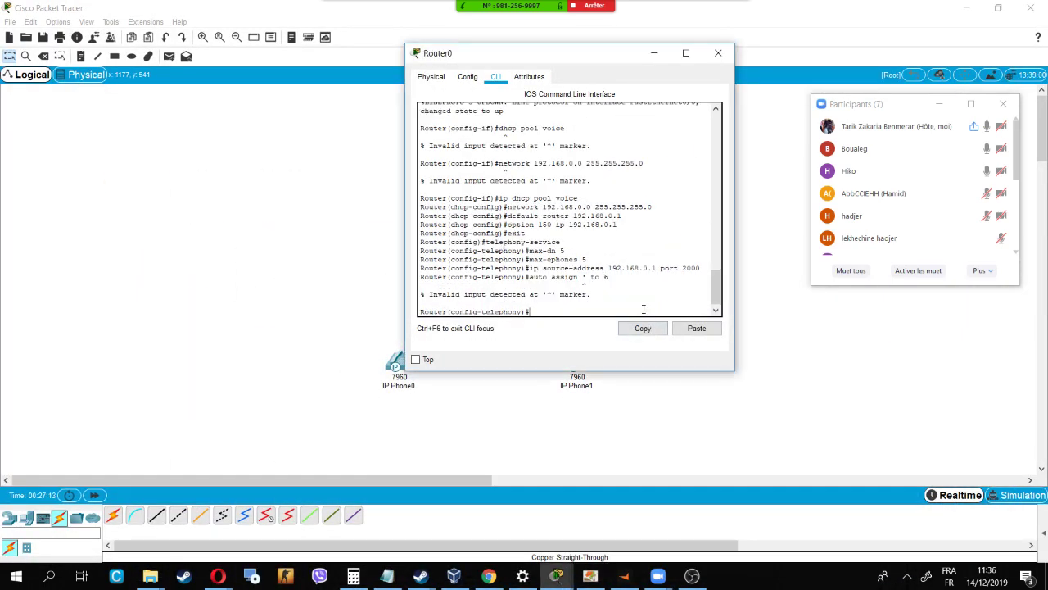
Step: Recall the rejected auto assign command, correct its first number to 4, and run auto assign 4 to 6
key("Up")
key("Left")
key("Left")
key("Left")
key("Left")
key("Left")
key("BackSpace")
type("4")
key("Return")
Step: Reuse the previous auto assign command with a new range and run auto assign 1 to 5
key("Up")
key("BackSpace")
key("BackSpace")
key("BackSpace")
key("BackSpace")
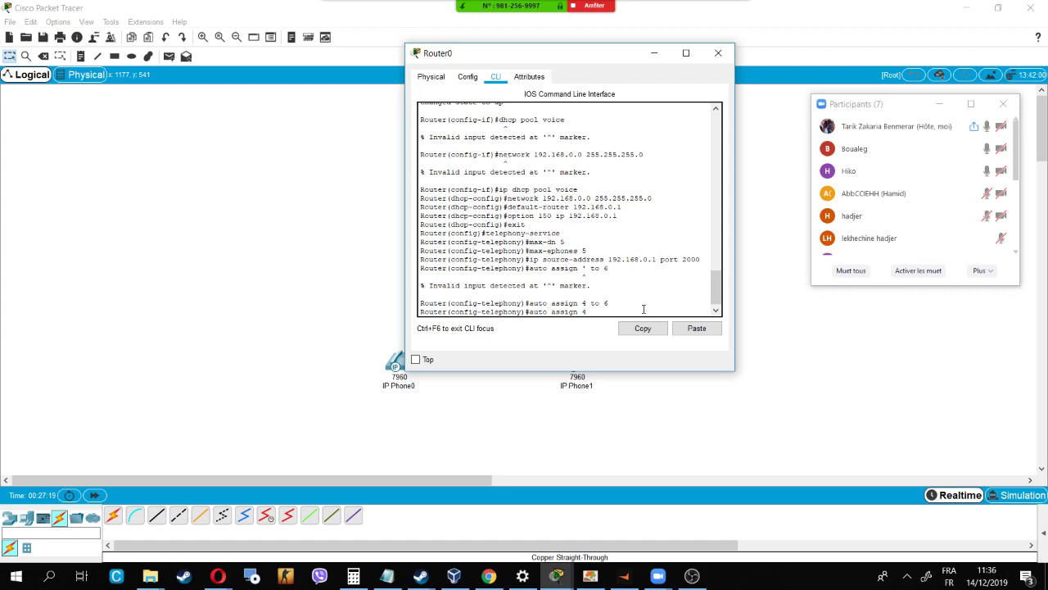
type("1 to 5")
key("Return")
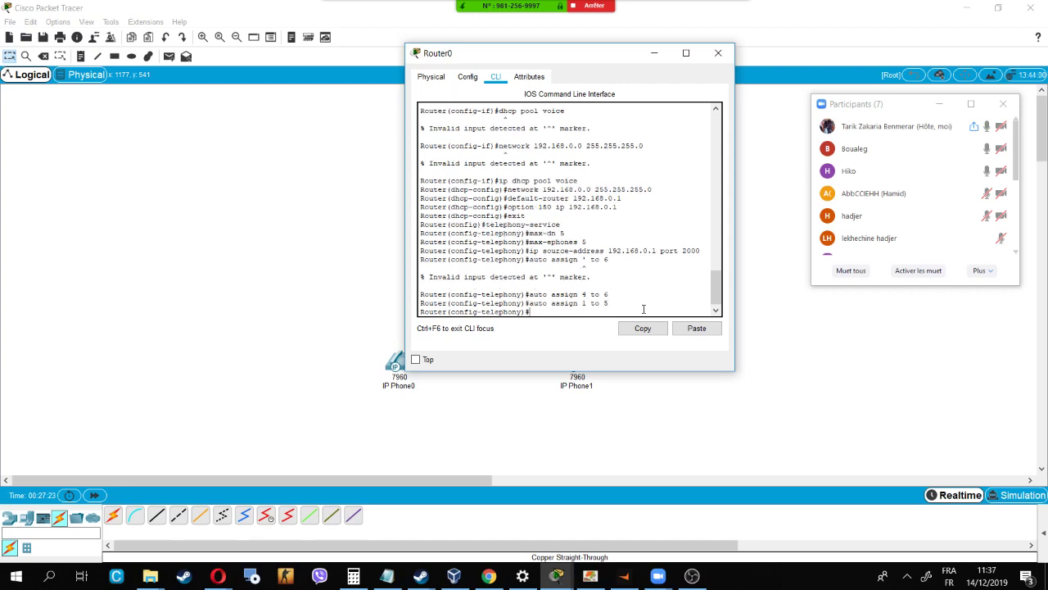
Step: Check the last telephony line in the PDF and leave Router0's telephony service configuration with exit
left_click(591, 577)
left_click(596, 580)
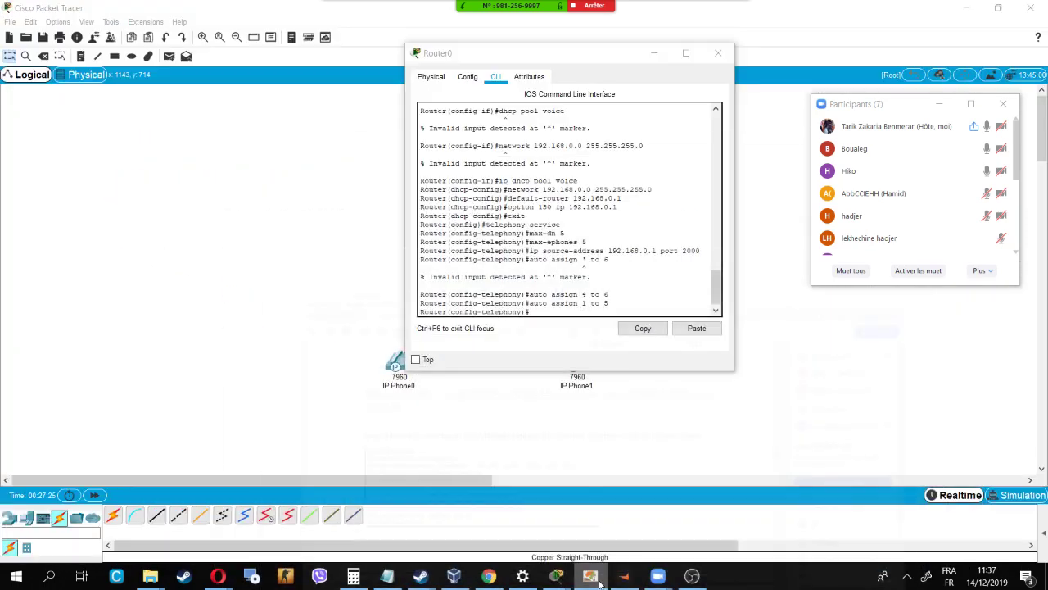
left_click(580, 312)
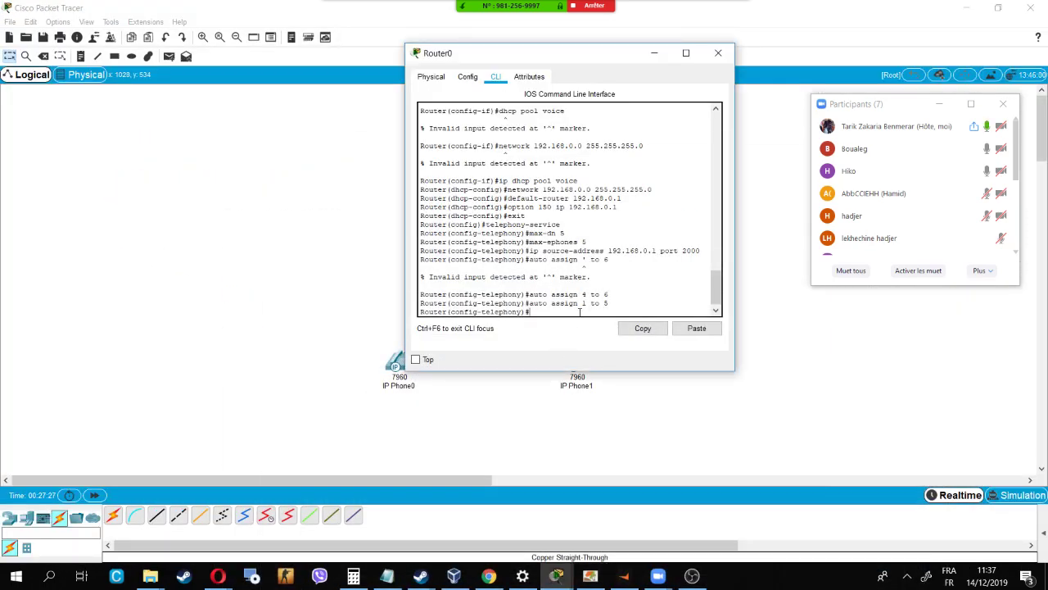
type("exit")
key("Return")
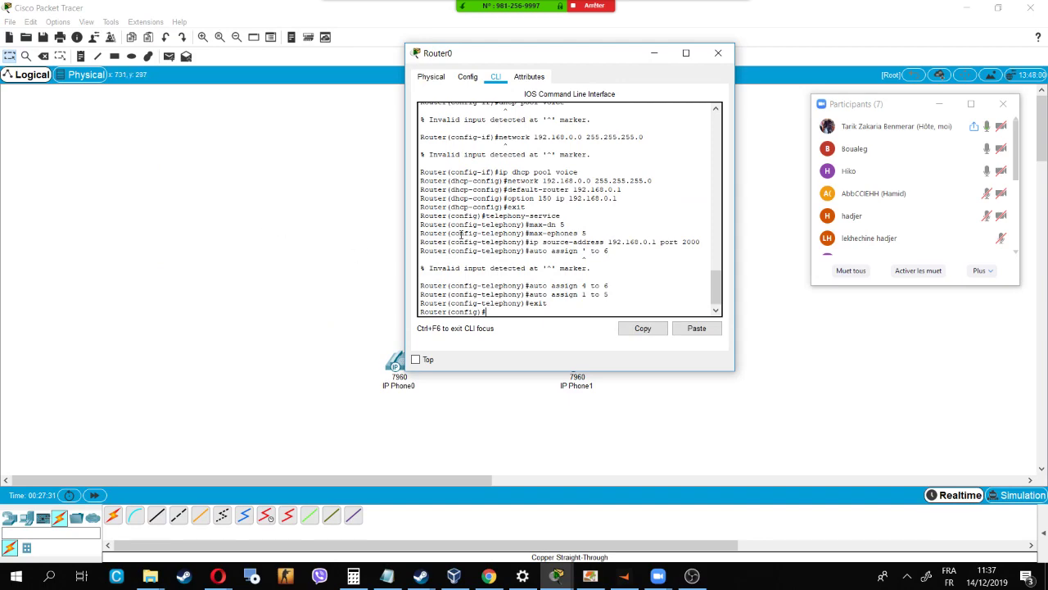
Step: Review the FastEthernet 0/0 commands in Router0's command history, highlight them, and look at the topology behind the window
scroll(503, 226, "up", 10)
scroll(503, 226, "up", 15)
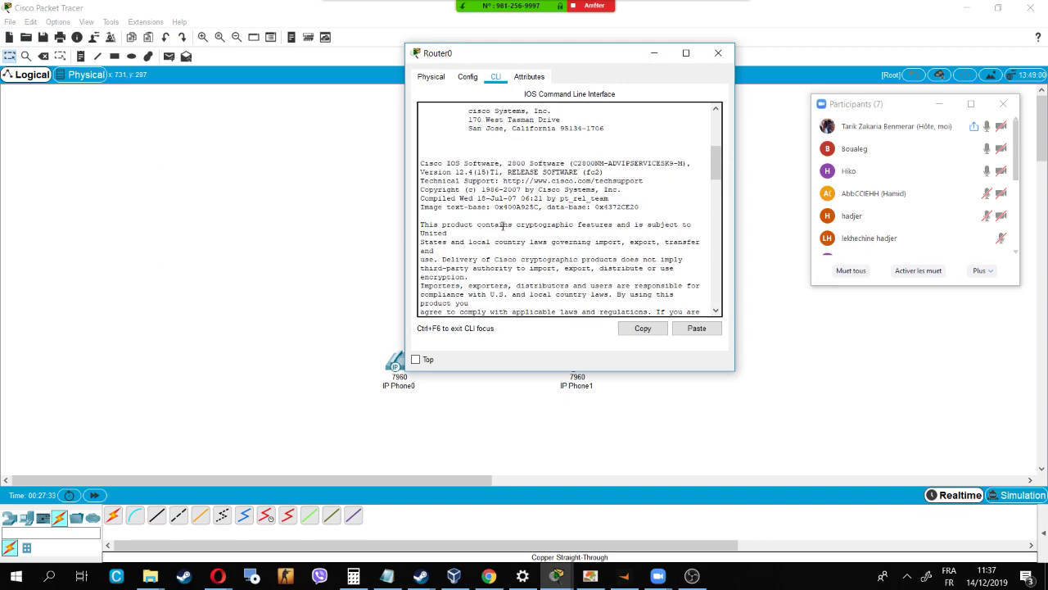
scroll(503, 226, "down", 15)
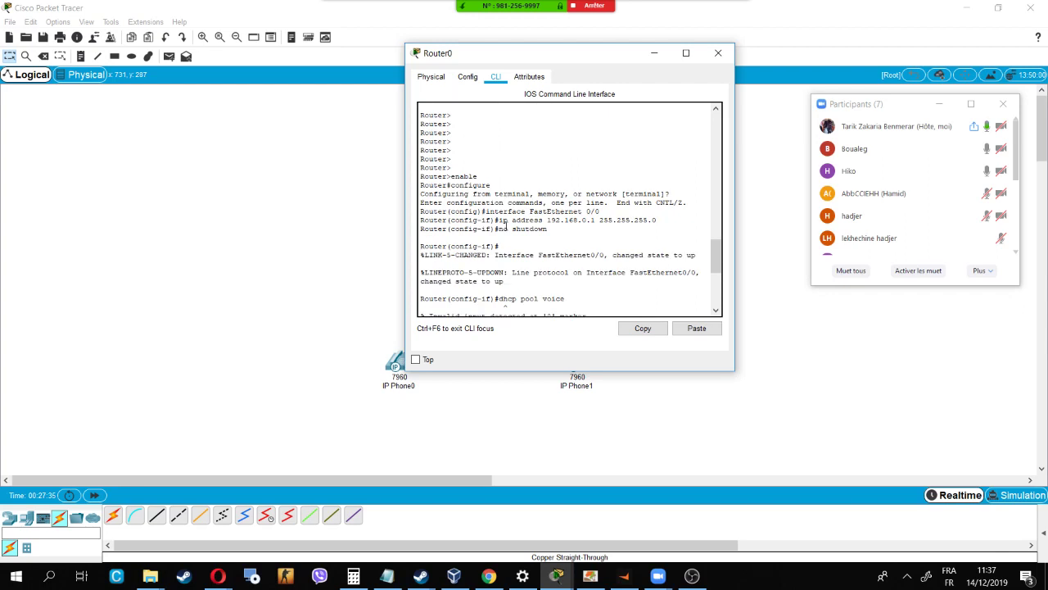
left_click_drag(421, 194, 556, 230)
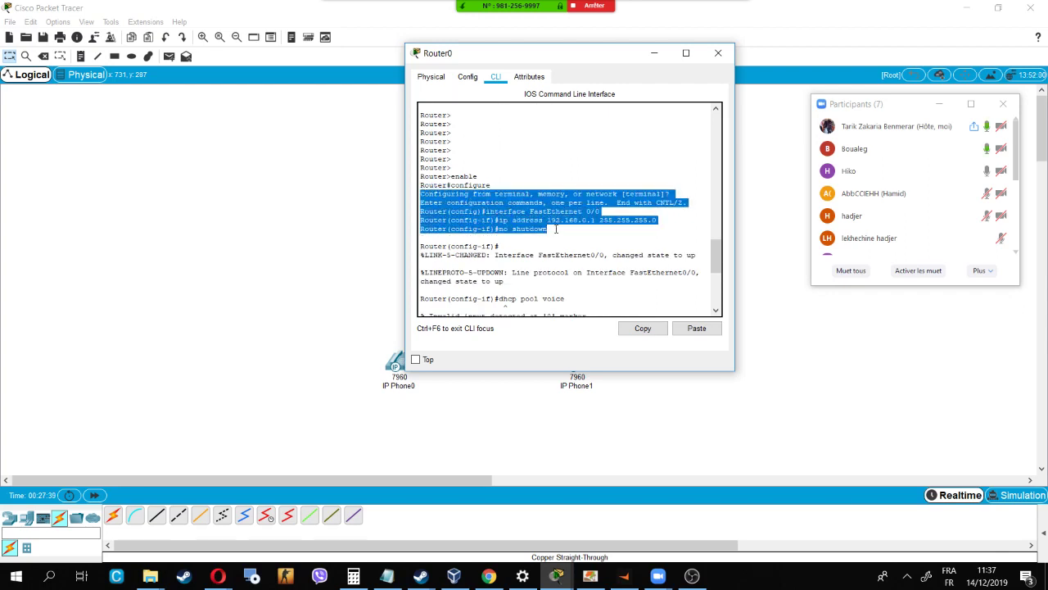
left_click_drag(590, 52, 832, 182)
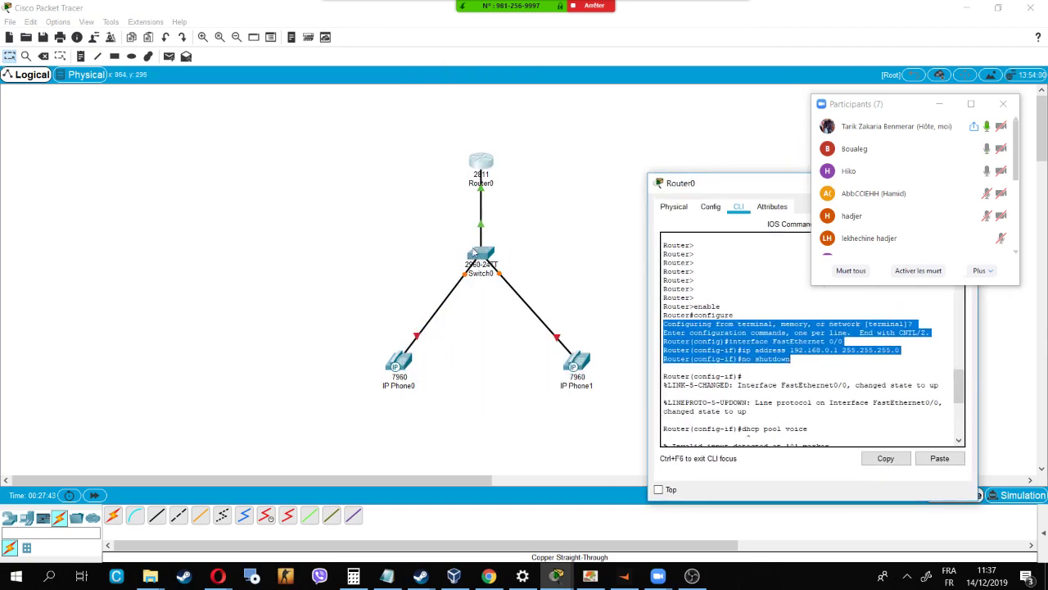
left_click_drag(741, 190, 435, 46)
Step: Review the DHCP voice pool commands on Router0, highlighting the network and default-router lines and the option 150 line
scroll(480, 256, "down", 5)
scroll(480, 255, "down", 2)
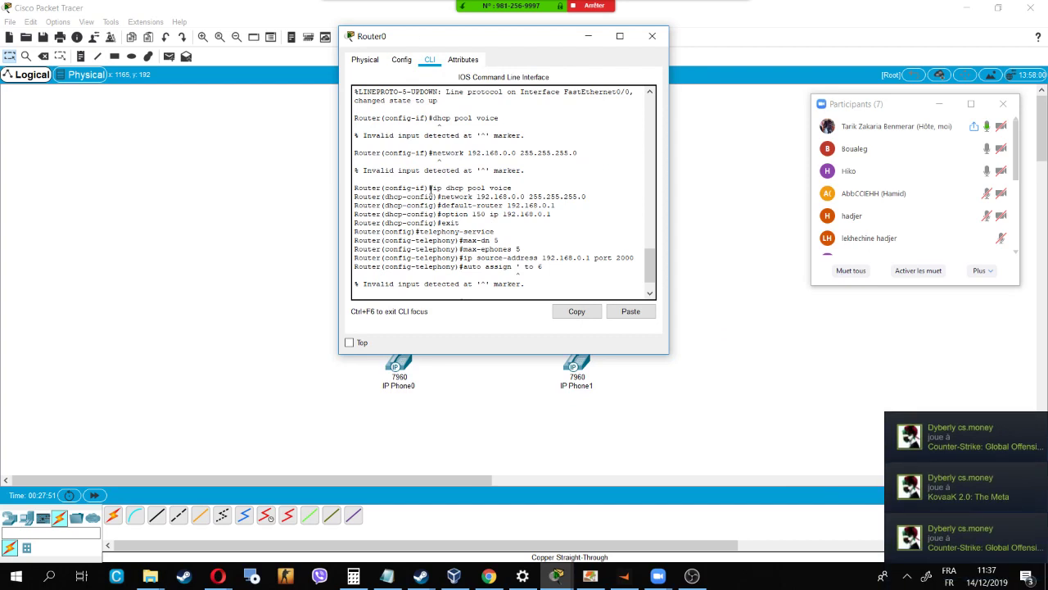
mouse_move(441, 197)
left_mouse_down()
mouse_move(553, 215)
mouse_move(554, 206)
mouse_move(492, 206)
mouse_move(587, 197)
mouse_move(440, 197)
left_mouse_up()
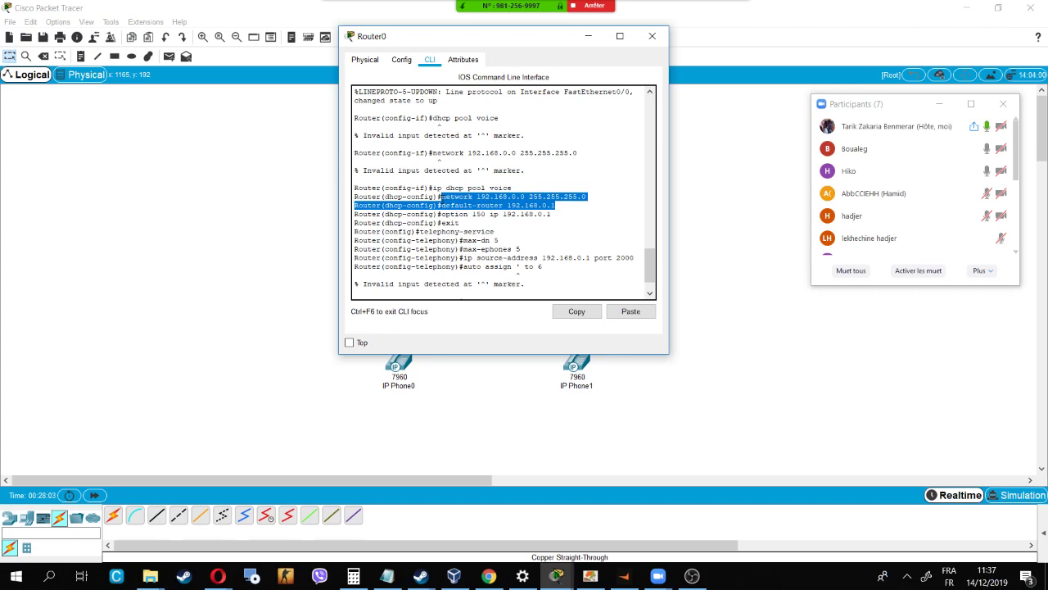
left_click(440, 198)
left_click_drag(440, 214, 550, 214)
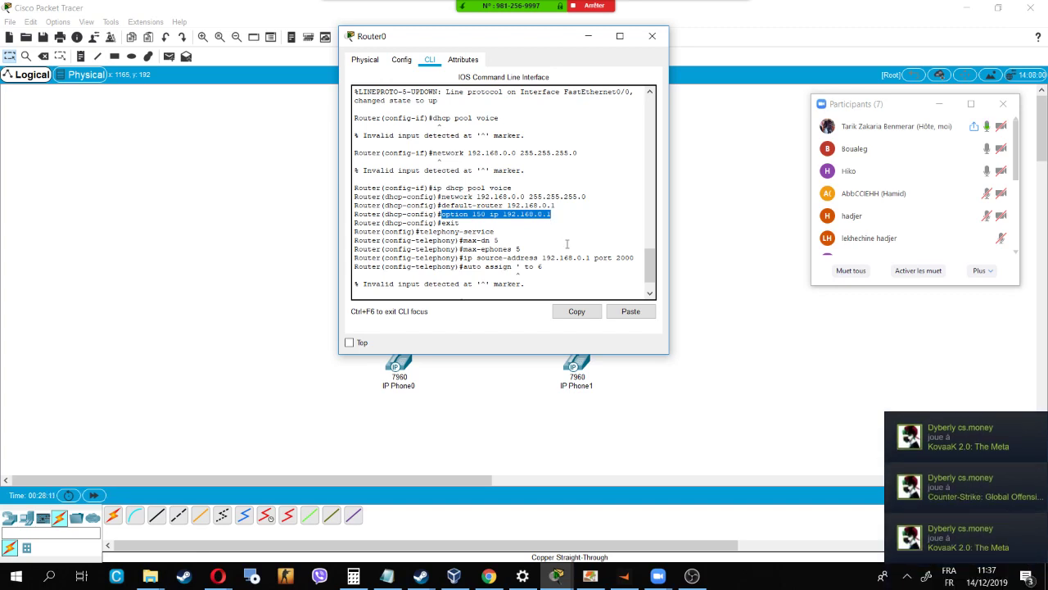
Step: Review the telephony-service commands in Router0's command history, highlighting the max-dn line and the ip source-address line
scroll(434, 224, "down", 2)
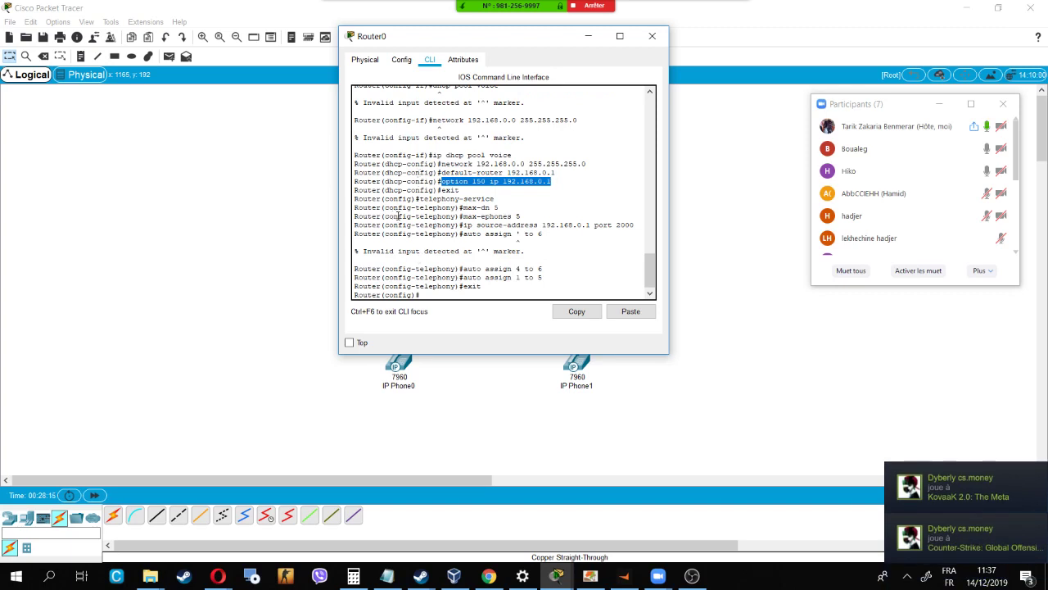
left_click_drag(463, 207, 500, 207)
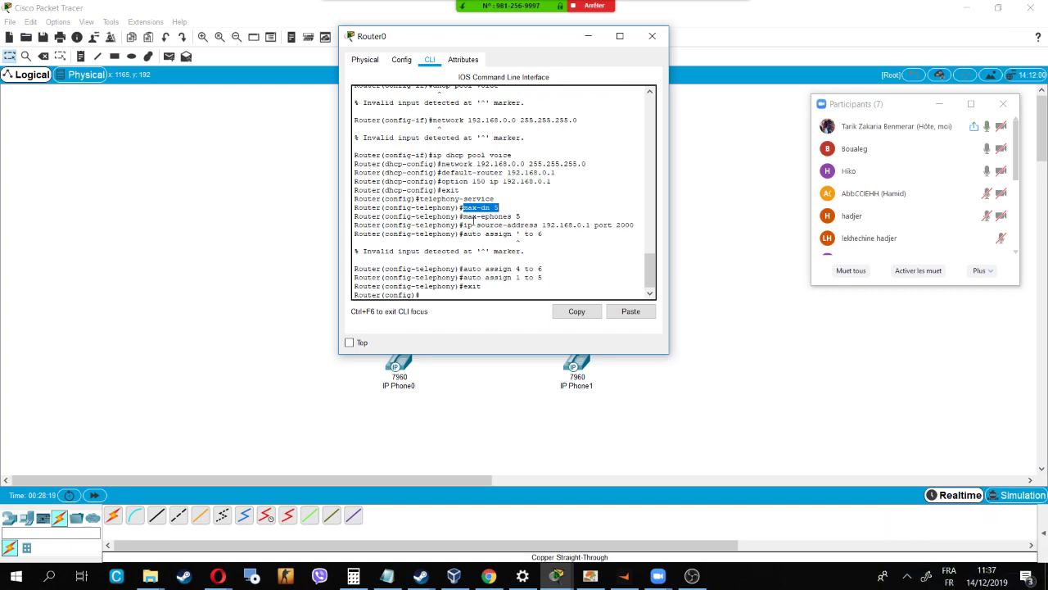
left_click_drag(463, 216, 636, 224)
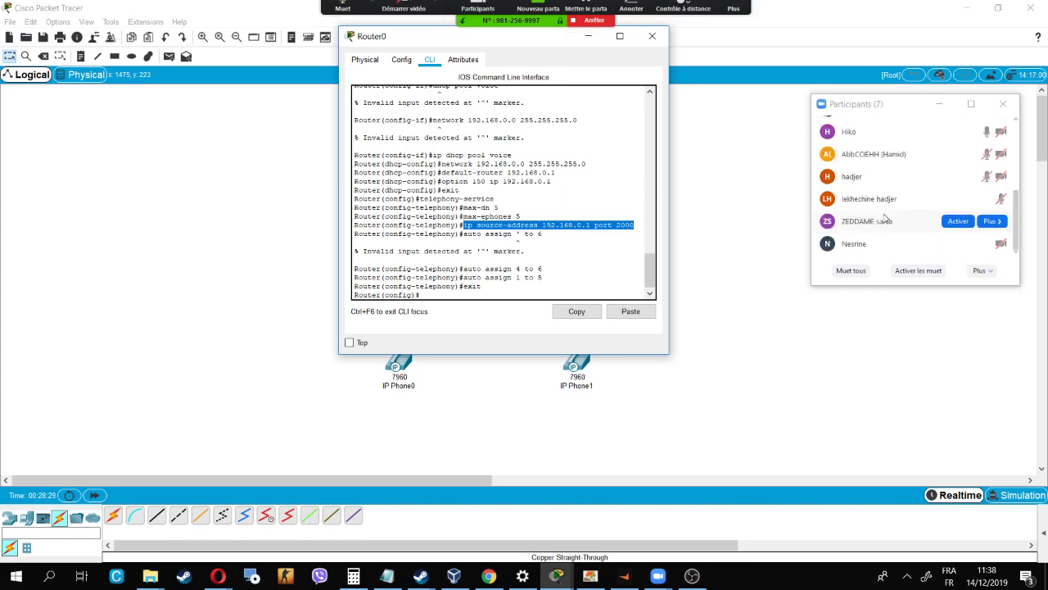
left_click(498, 236)
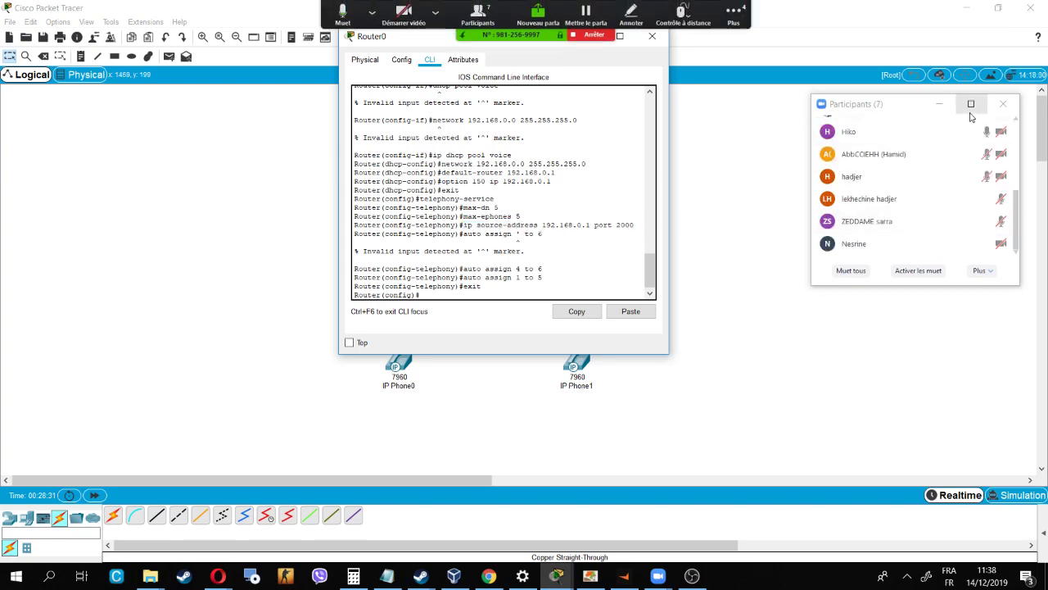
Step: Move the participants list and Router0 window off the topology, and review the DHCP voice pool commands, highlighting the option 150 address
left_click(940, 104)
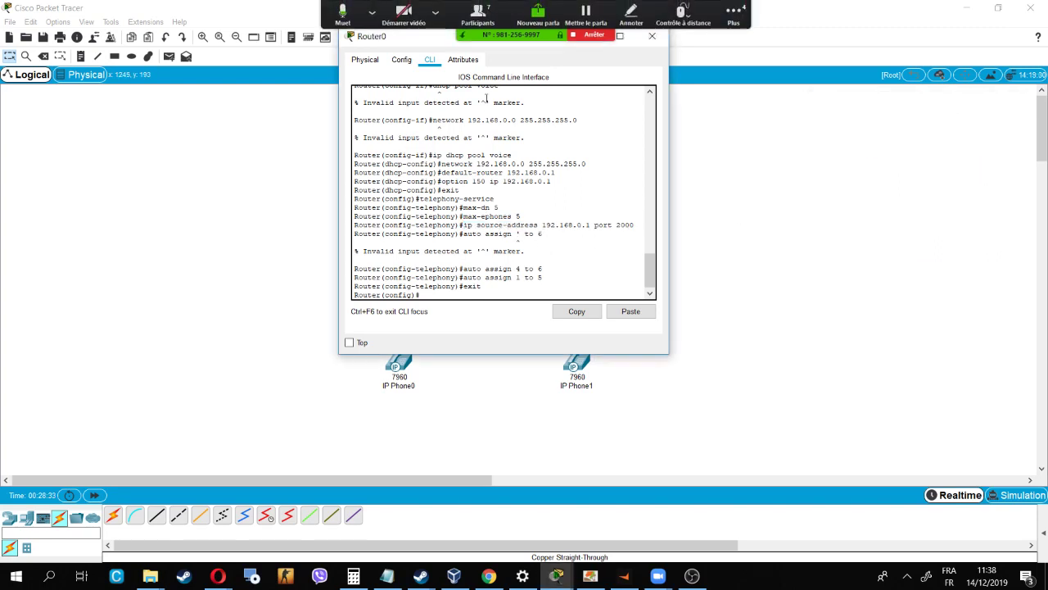
left_click_drag(437, 45, 701, 123)
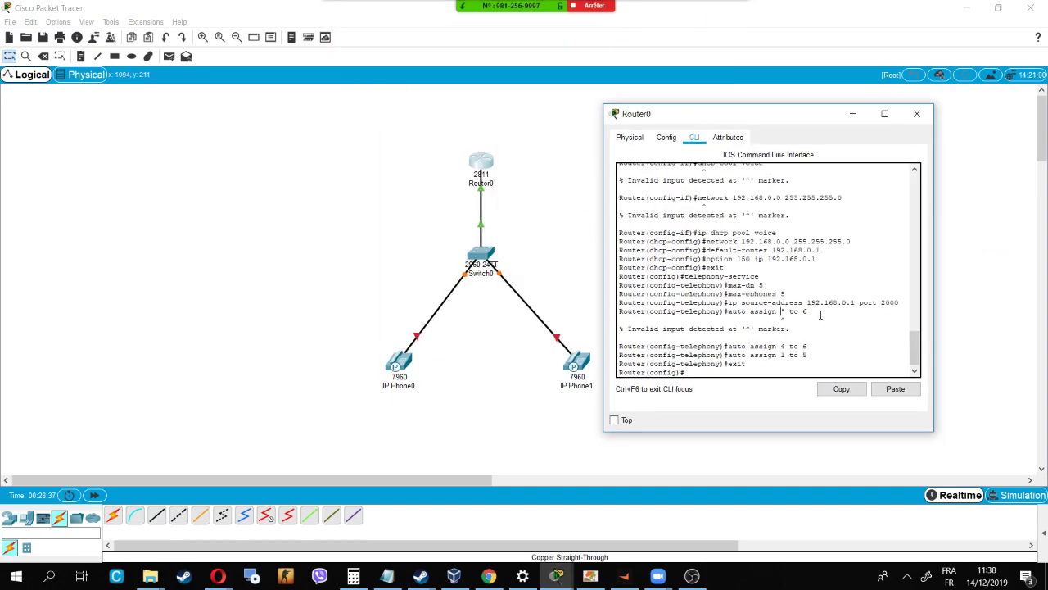
left_click_drag(731, 262, 623, 234)
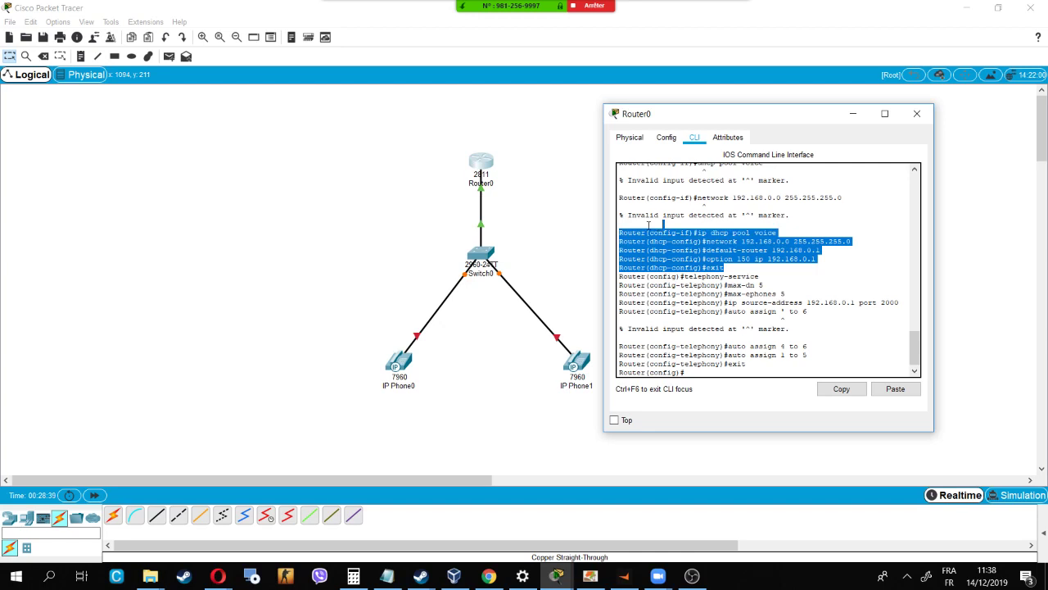
left_click(737, 250)
left_click_drag(767, 260, 829, 260)
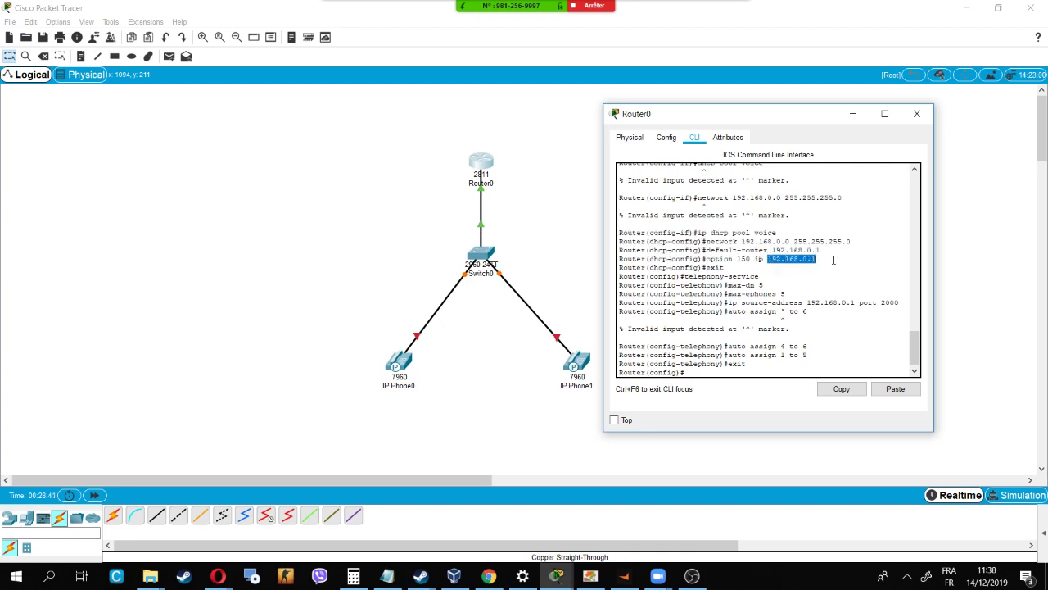
scroll(809, 335, "up", 3)
scroll(787, 336, "down", 3)
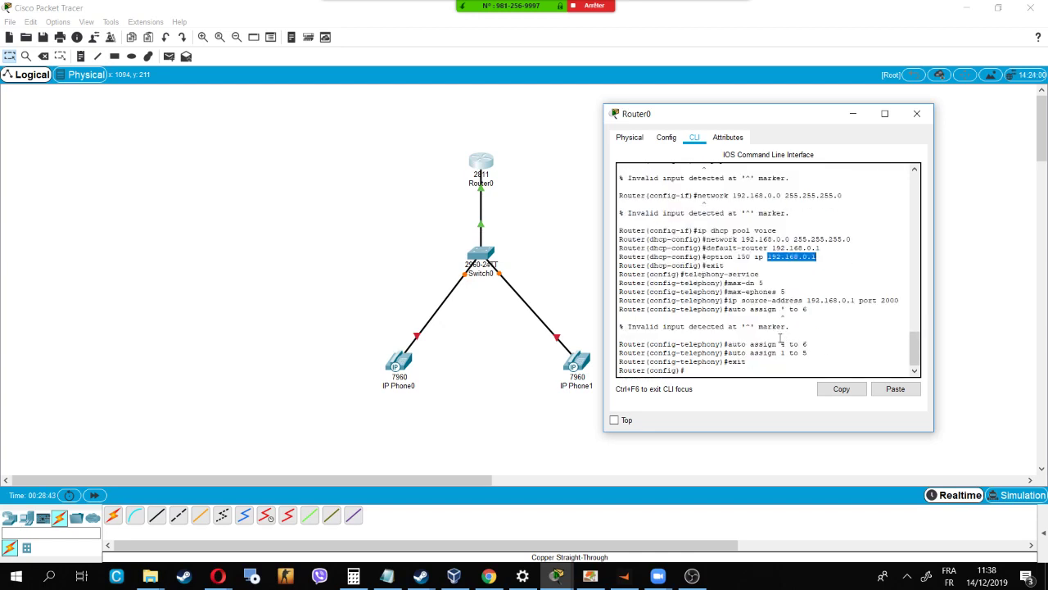
Step: Highlight Router0's telephony-service command block and compare it with the DHCP voice pool lines, including the default-router address
left_click_drag(620, 272, 825, 310)
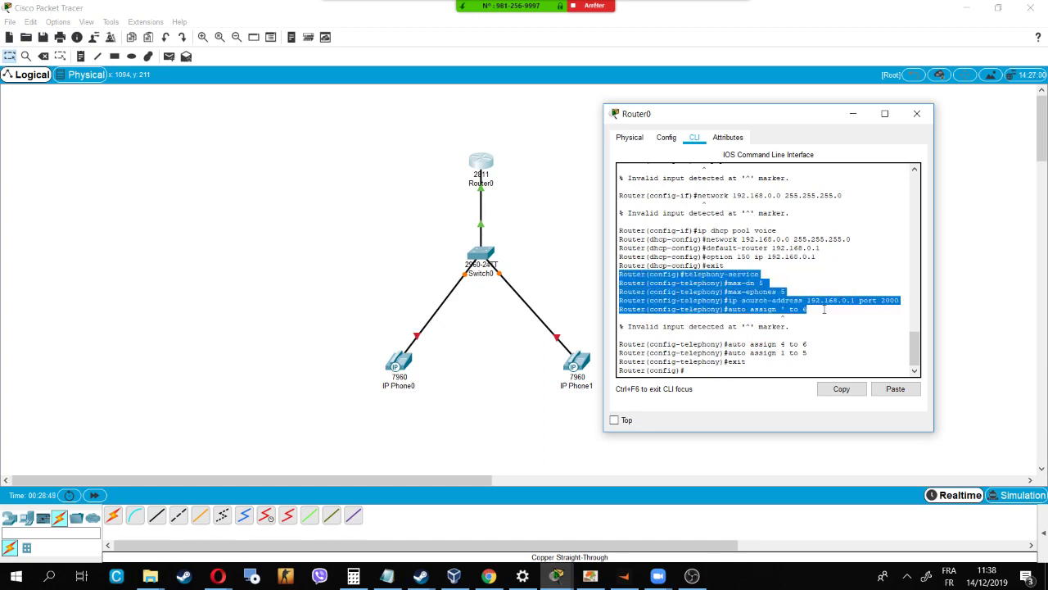
left_click_drag(834, 259, 619, 233)
left_click_drag(773, 247, 809, 247)
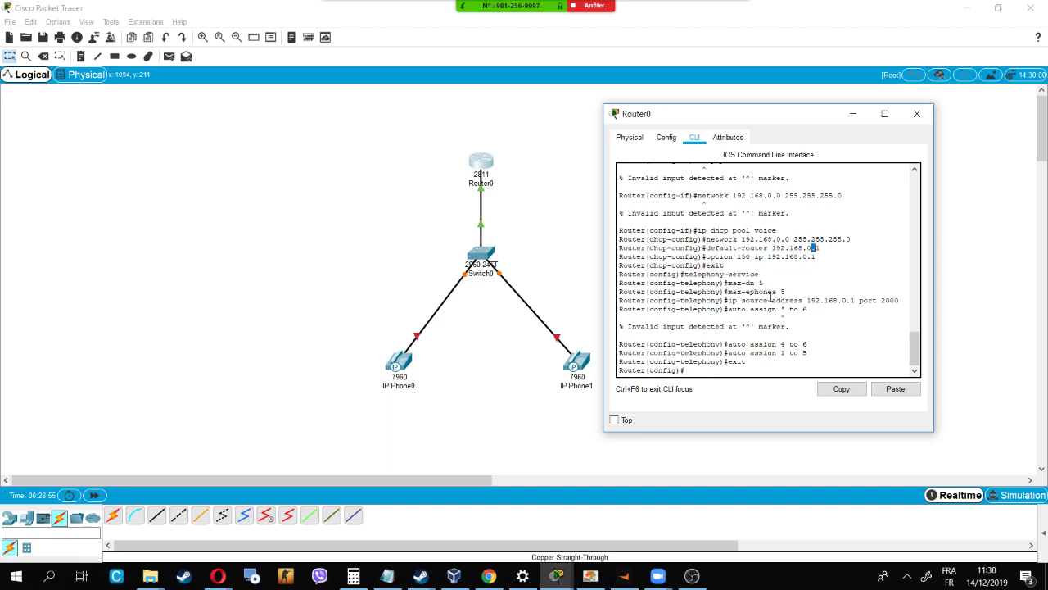
left_click(800, 301)
Step: Minimize the Router0 window and open Switch0's command-line interface at its user prompt
left_click_drag(788, 123, 692, 100)
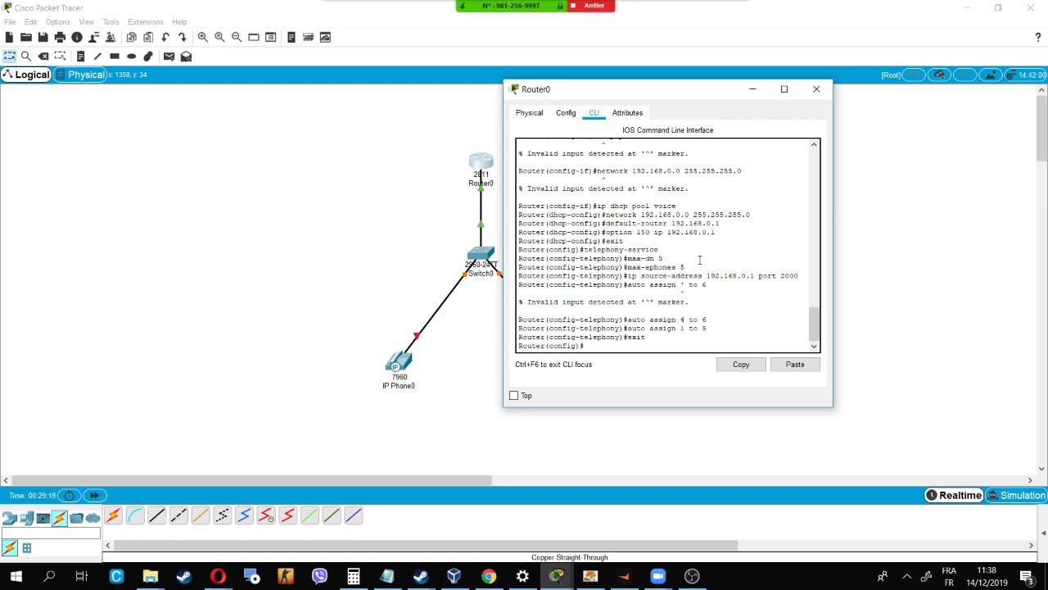
left_click(751, 89)
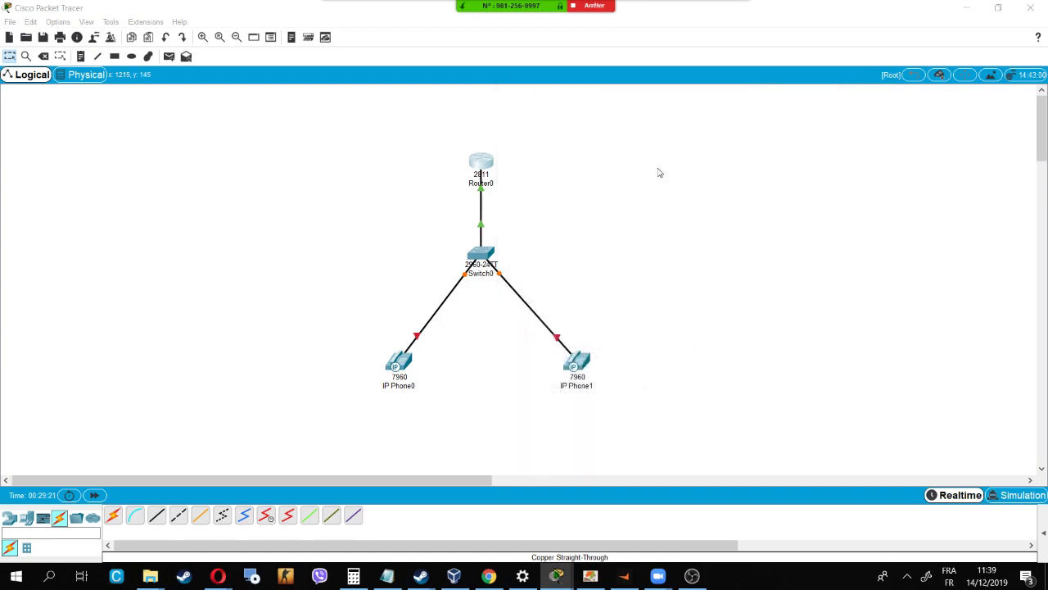
left_click(483, 256)
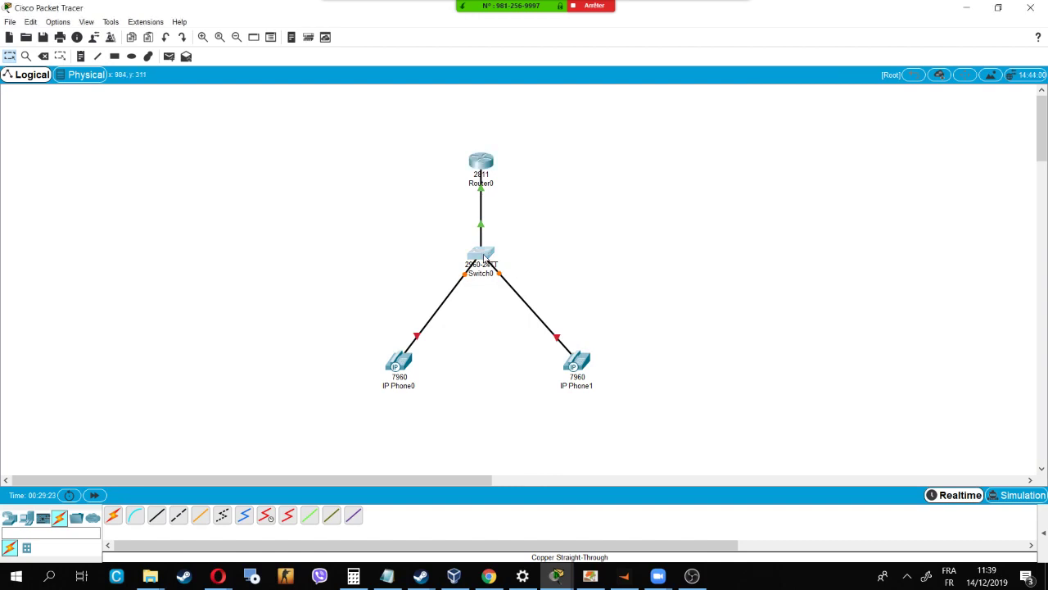
left_click(449, 139)
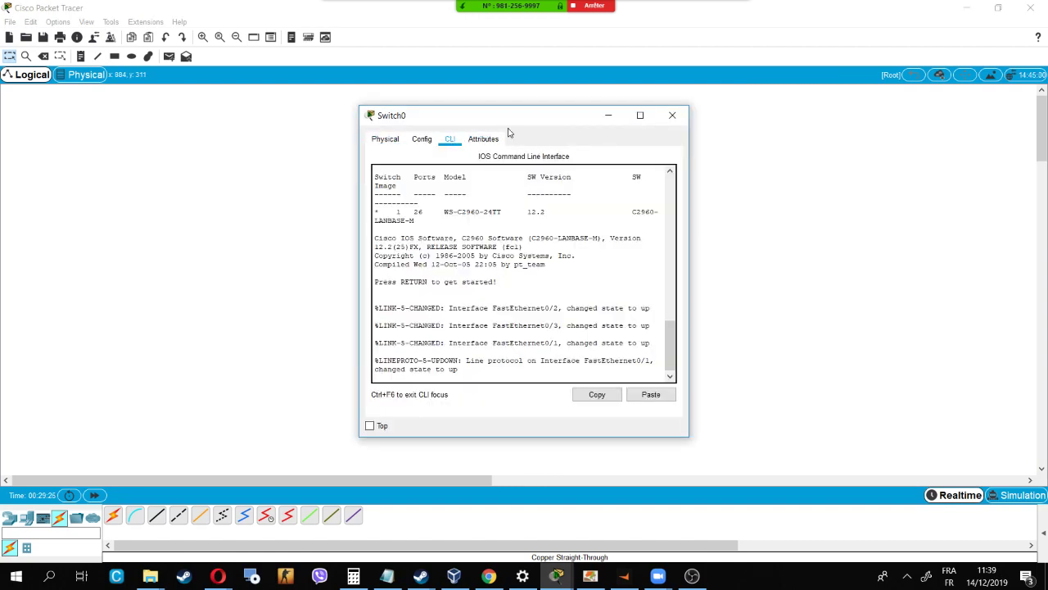
left_click(536, 372)
key("Return")
key("Return")
key("Return")
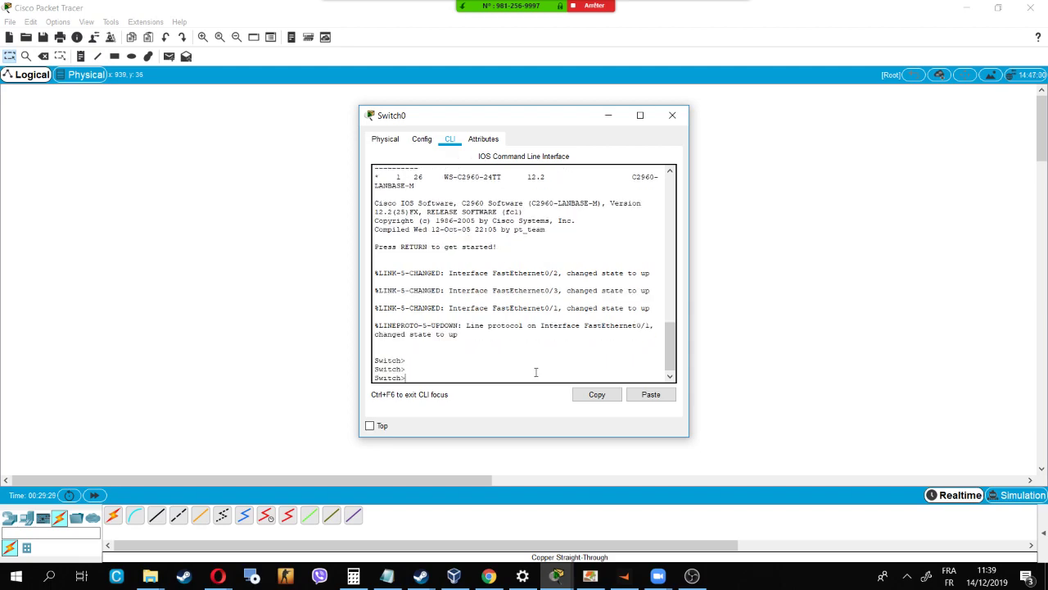
Step: Look up the voice VLAN commands in the PDF and try to run interface range FastEthernet 0/1-5 at Switch0's user prompt
left_click(590, 576)
scroll(537, 434, "down", 3)
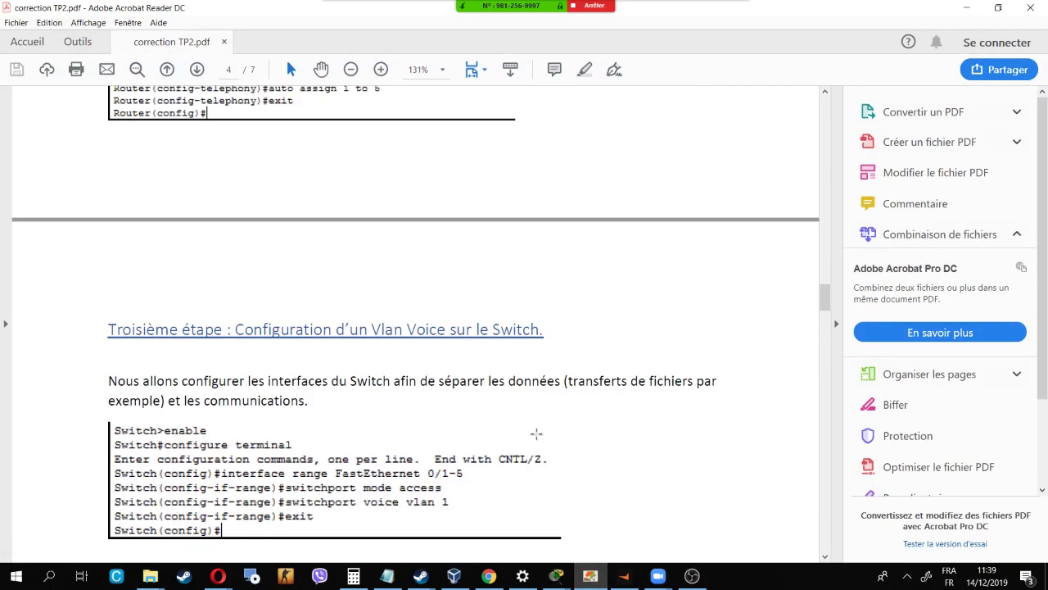
scroll(537, 434, "down", 2)
mouse_move(593, 577)
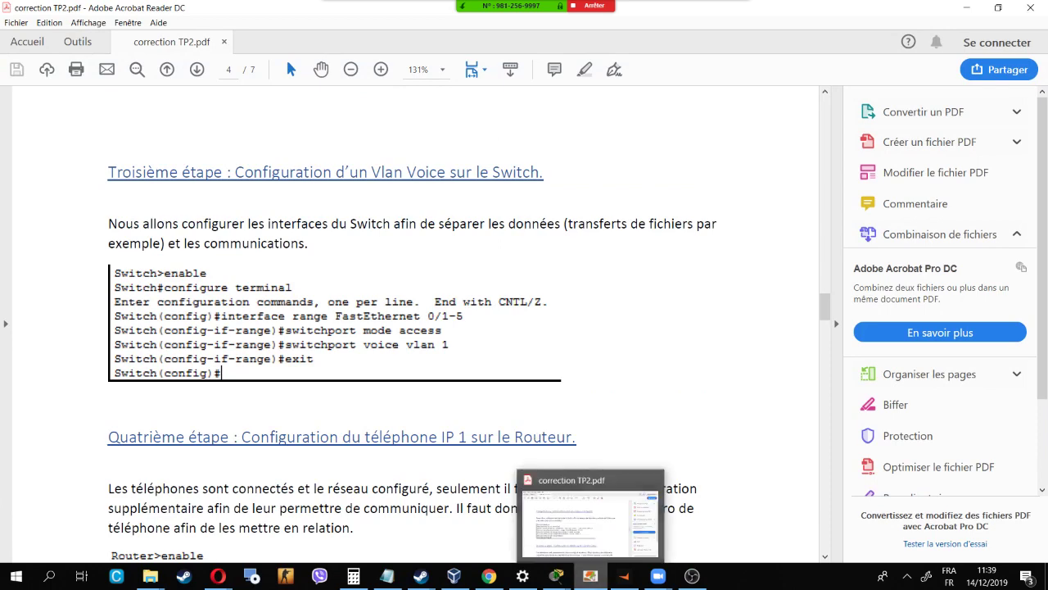
key("alt+Tab")
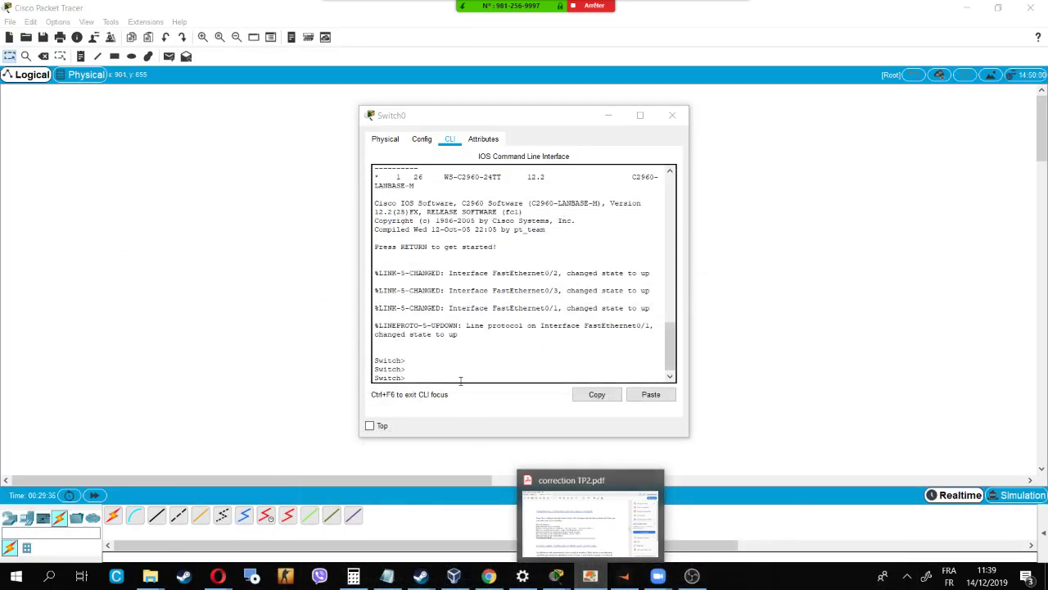
left_click(461, 382)
type("interfac")
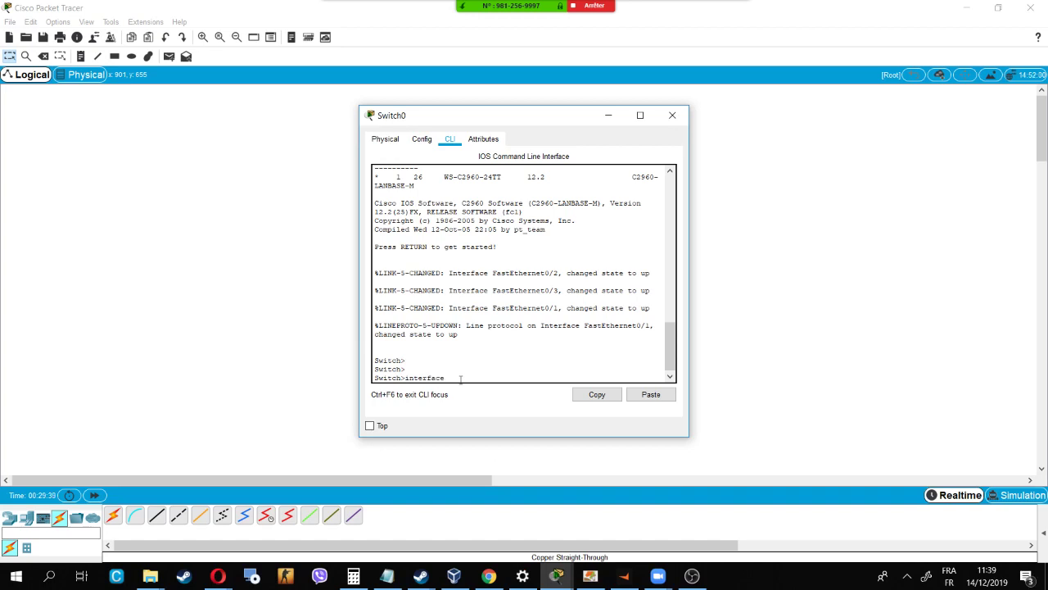
type("e")
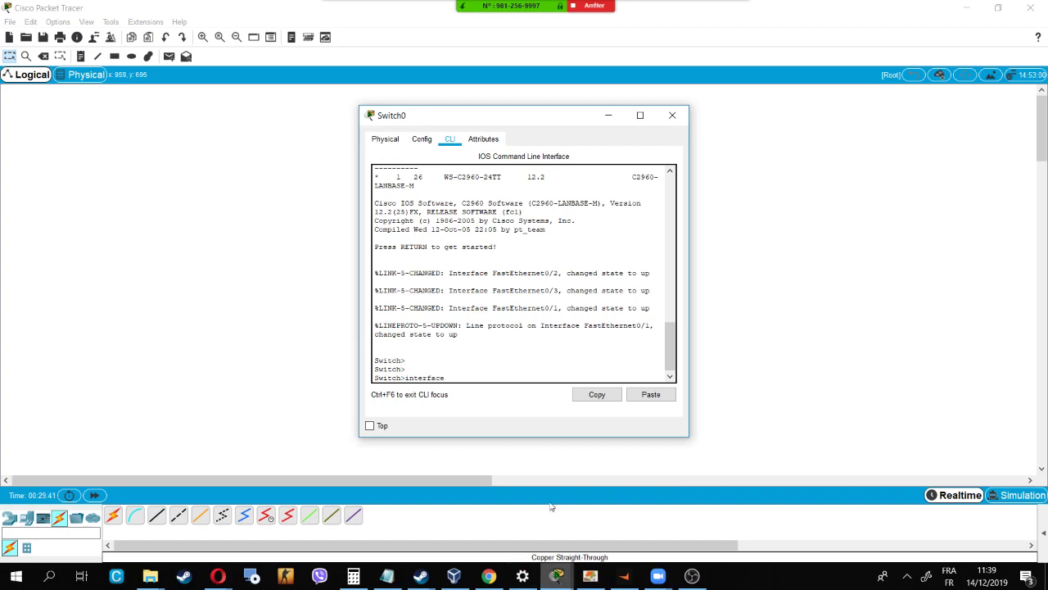
type(" range")
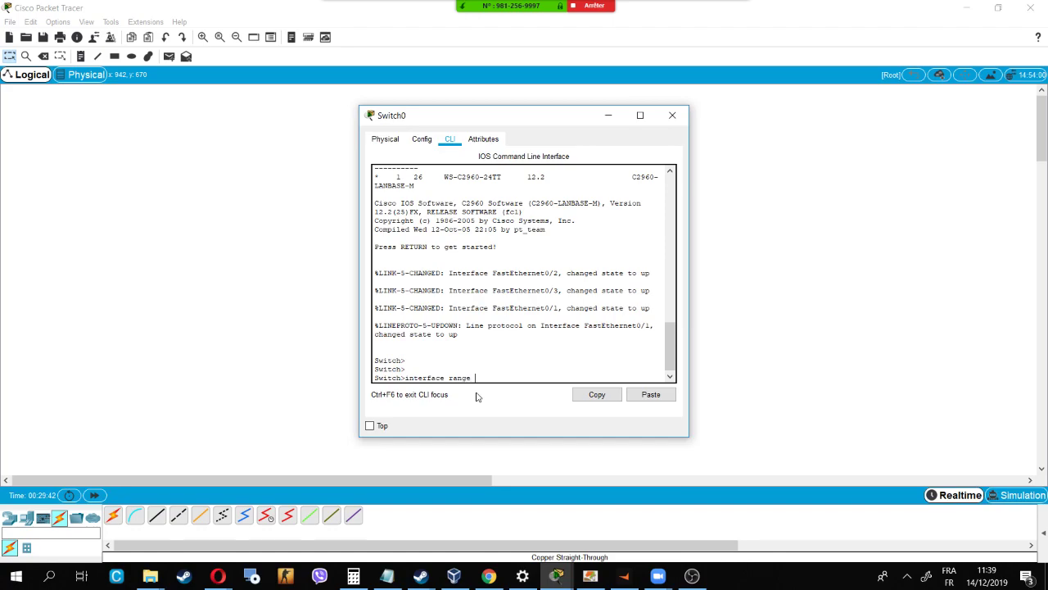
left_click(589, 575)
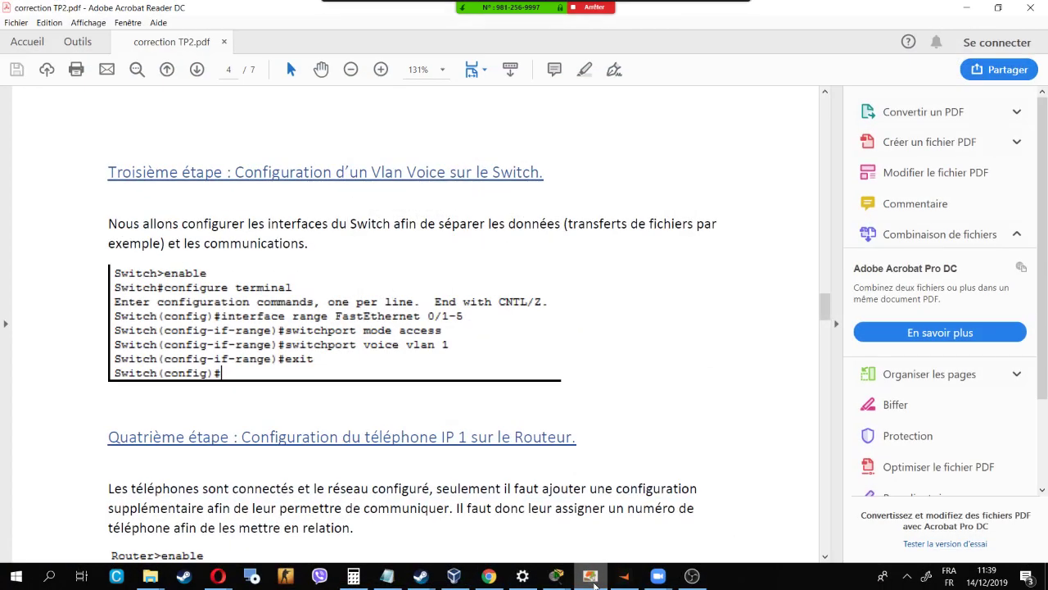
left_click(557, 575)
left_click(516, 378)
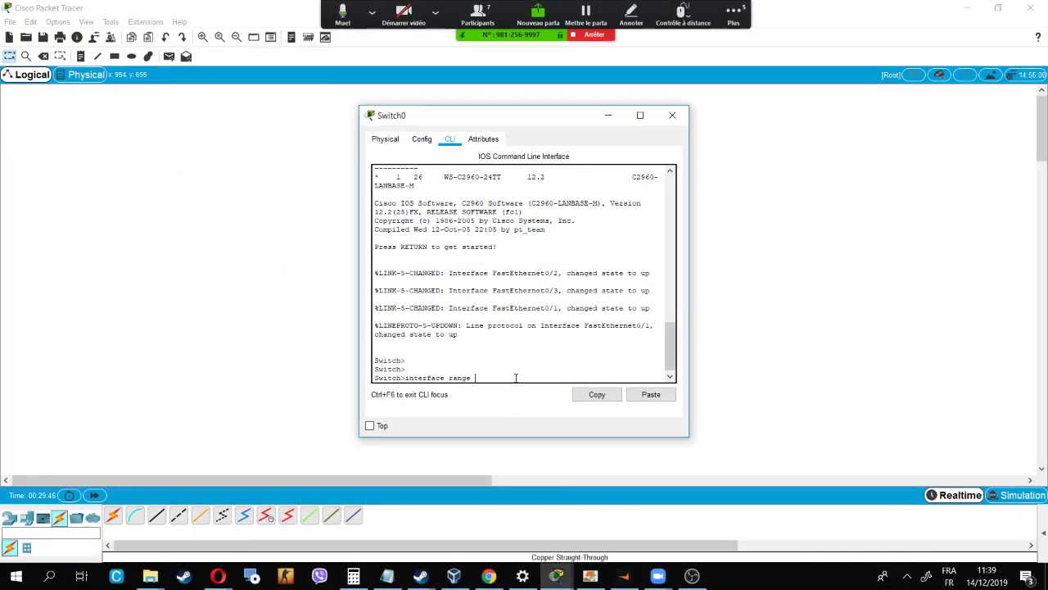
type("FastEthere")
key("BackSpace")
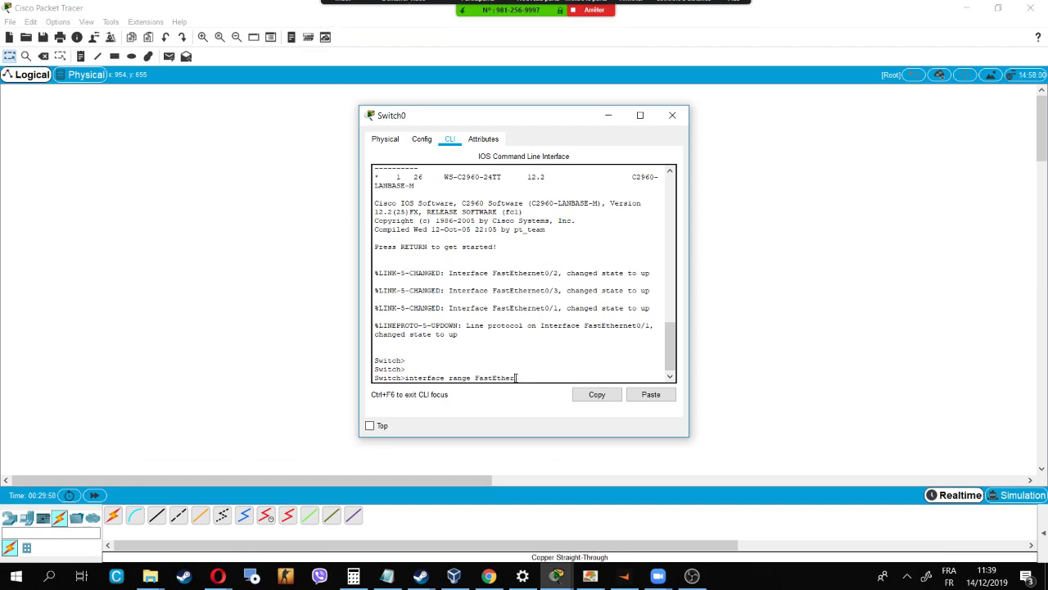
type("net 0/1-5")
key("Return")
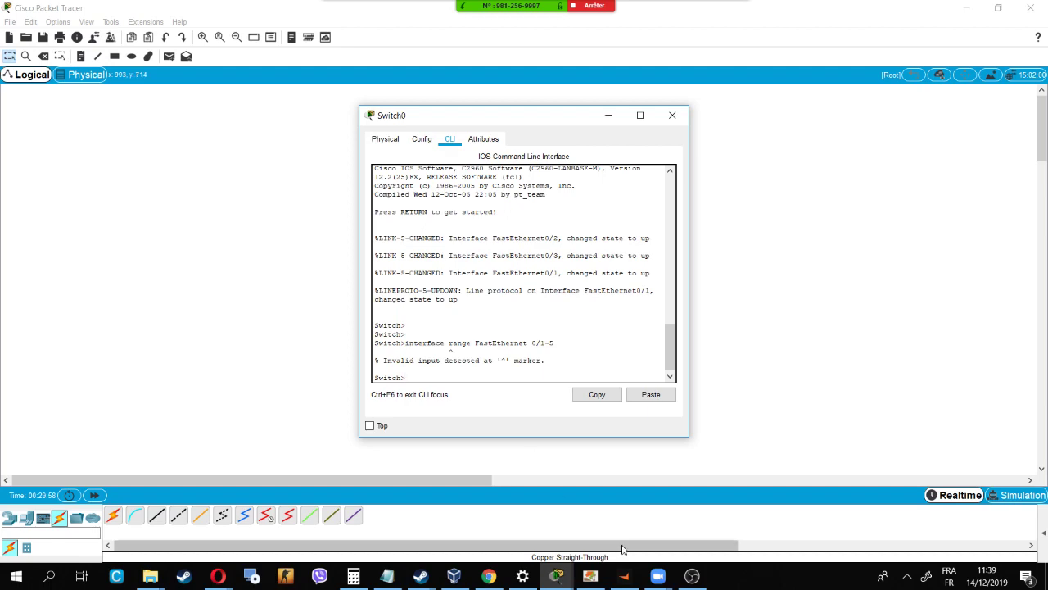
Step: Check the PDF's switch commands and try to run configure at Switch0's user prompt
left_click(590, 575)
left_click(591, 575)
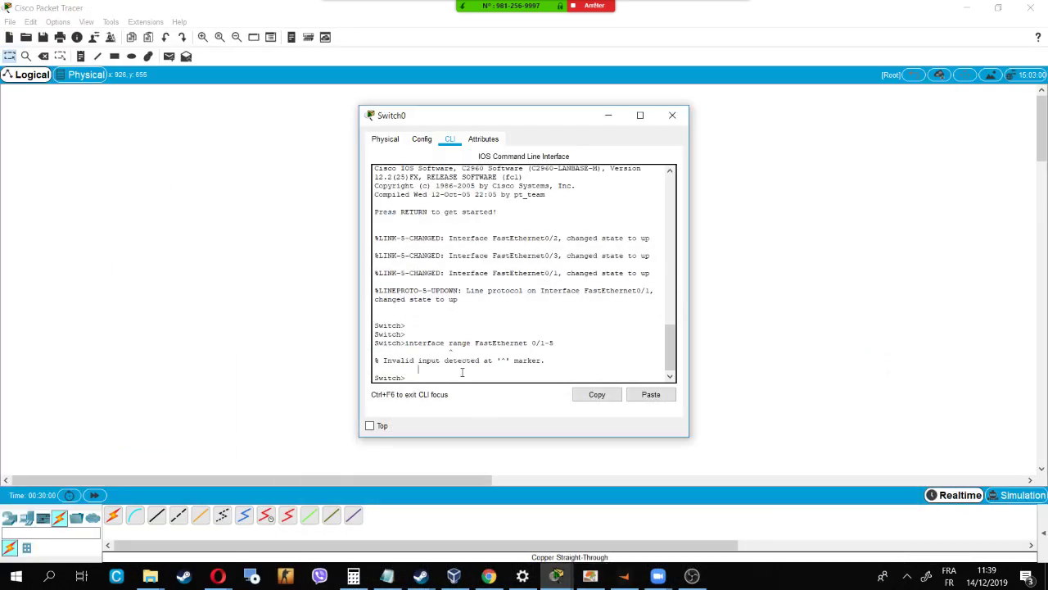
type("configure")
key("Return")
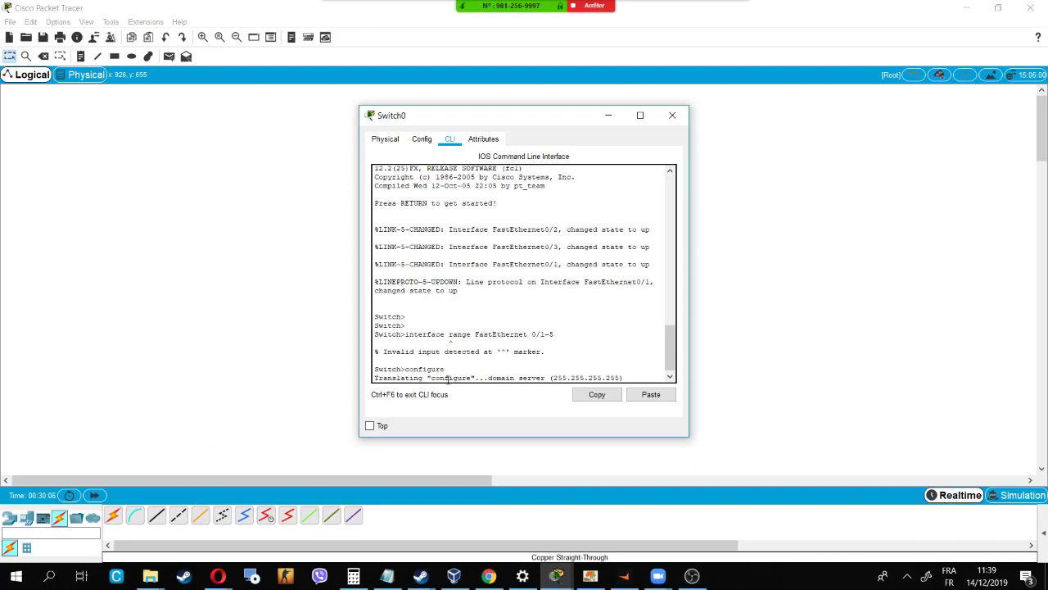
left_click(588, 576)
left_click(588, 576)
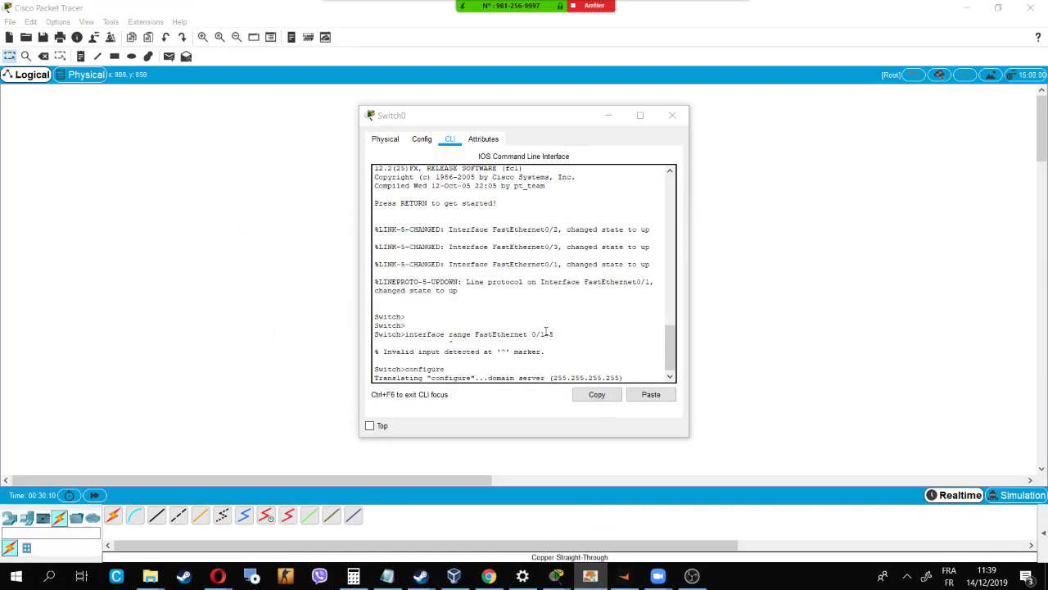
left_click(629, 379)
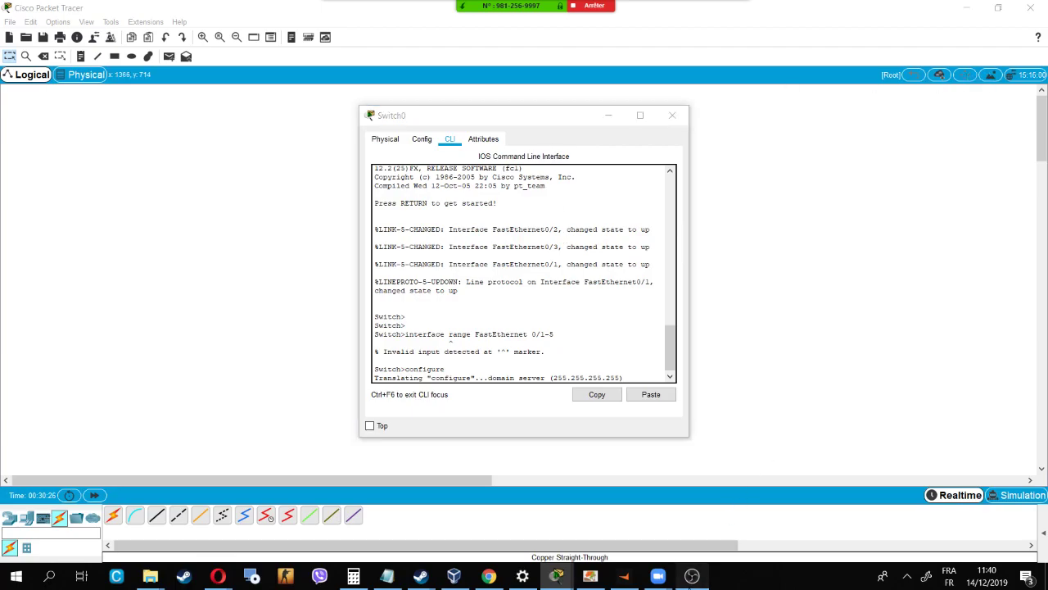
left_click(692, 576)
left_click(692, 576)
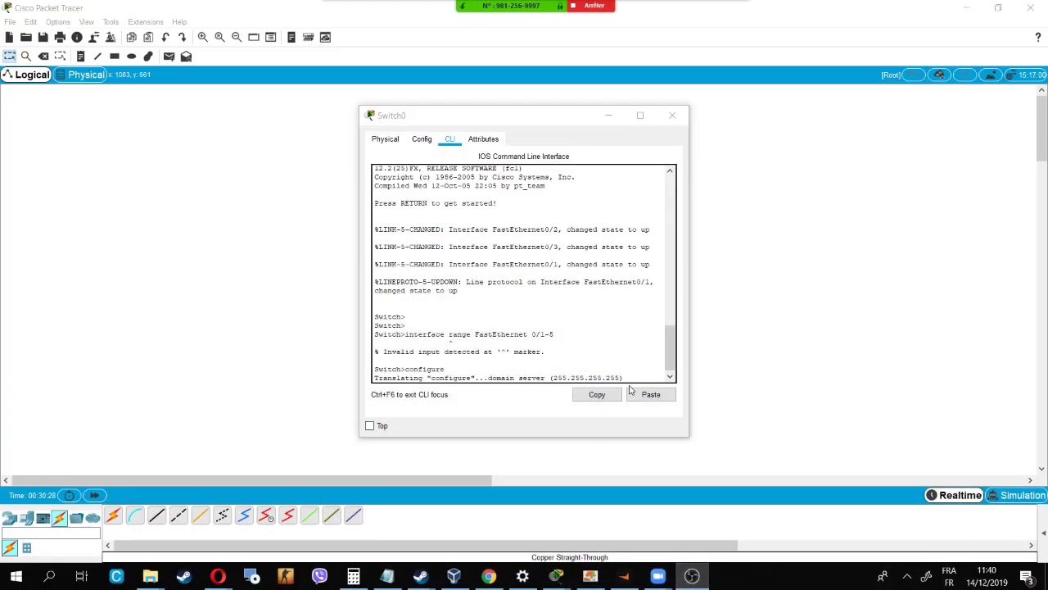
left_click(632, 389)
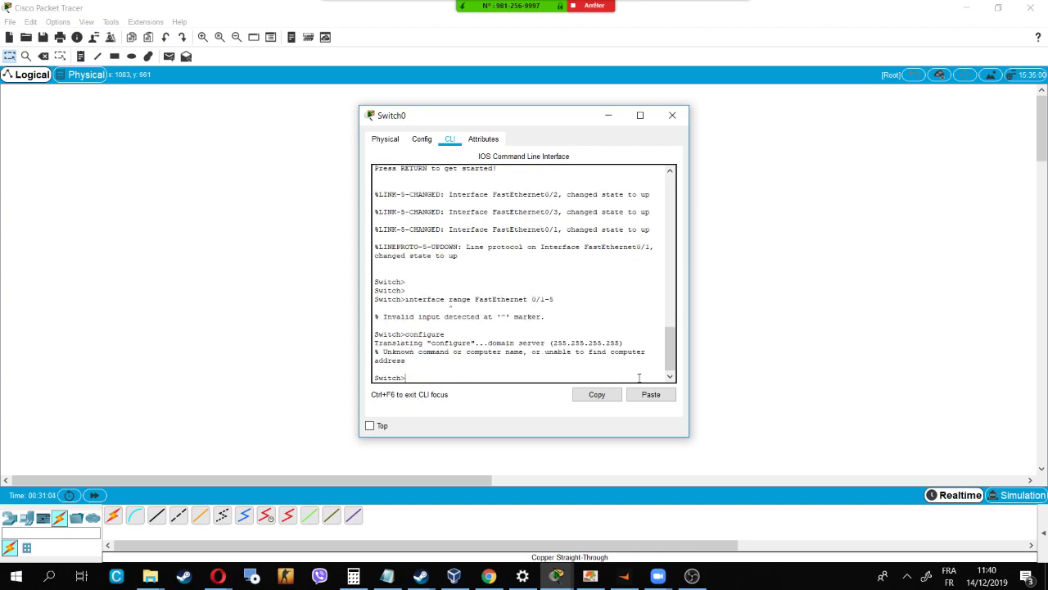
Step: Enter privileged mode on Switch0 with enable and start terminal configuration with configure, accepting the default source
key("Up")
key("Up")
key("Down")
key("BackSpace")
key("BackSpace")
key("BackSpace")
key("BackSpace")
key("BackSpace")
key("BackSpace")
key("BackSpace")
key("BackSpace")
type("enable")
key("Return")
key("Up")
key("Up")
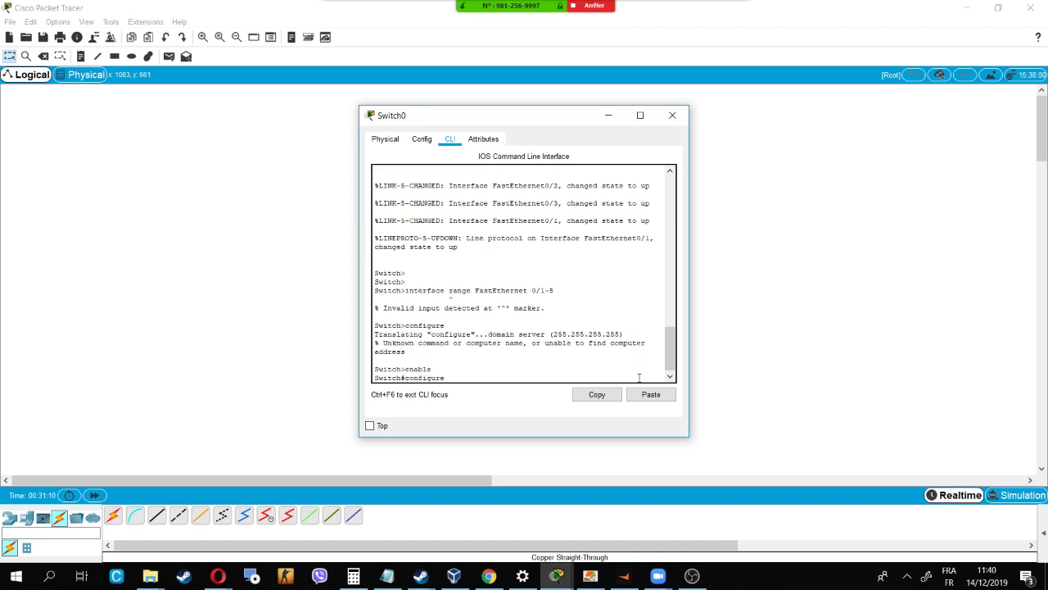
key("Return")
key("Return")
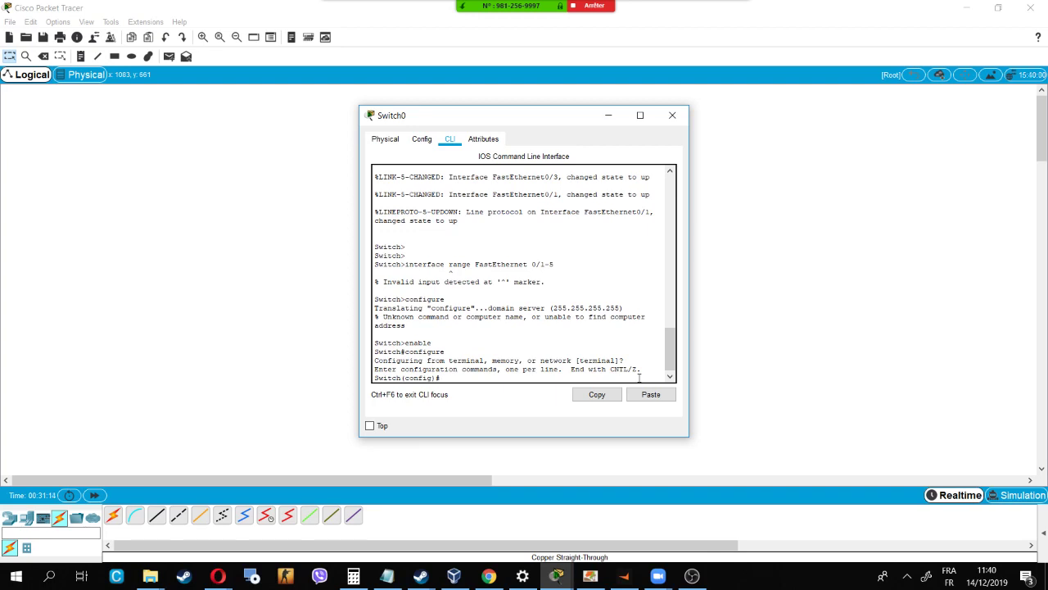
Step: Reuse the earlier interface range FastEthernet 0/1-5 command at Switch0's global configuration prompt to enter interface range configuration
left_click_drag(405, 264, 555, 265)
right_click(554, 264)
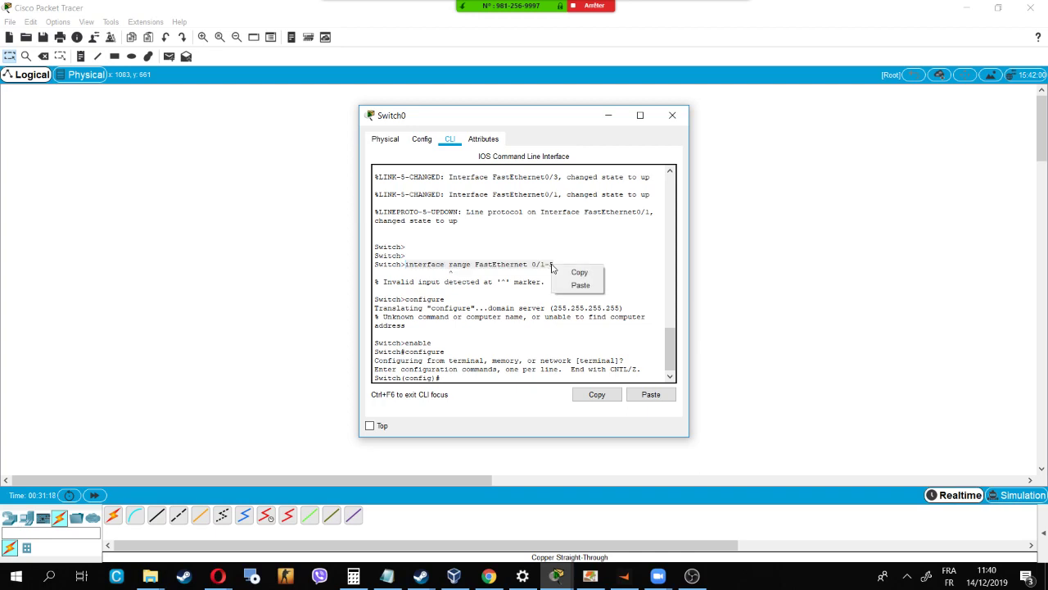
left_click(565, 271)
left_click(459, 376)
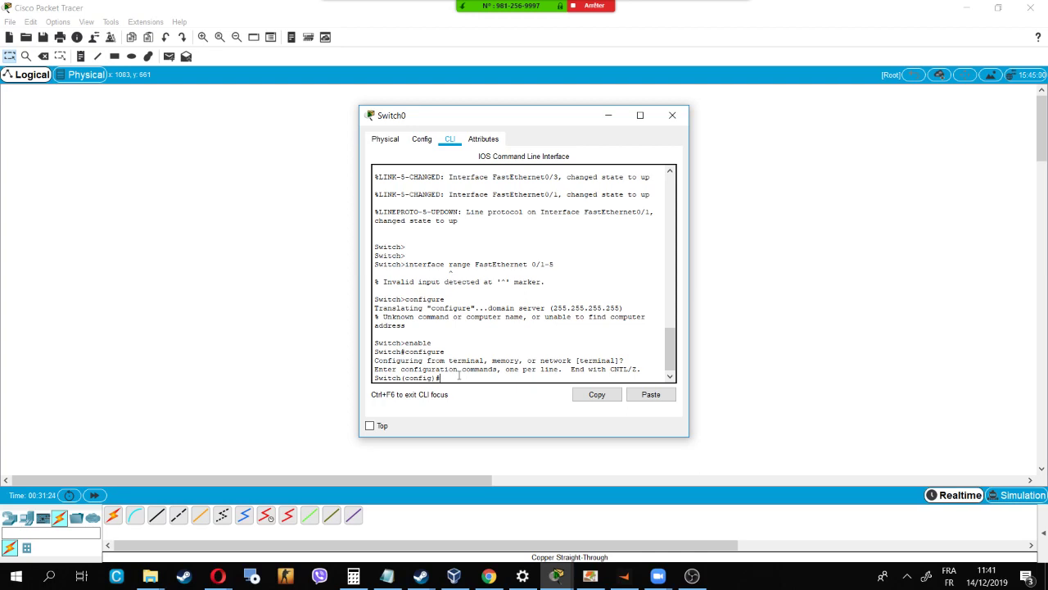
type("int rface range FastEthernet 0/1-5")
key("Return")
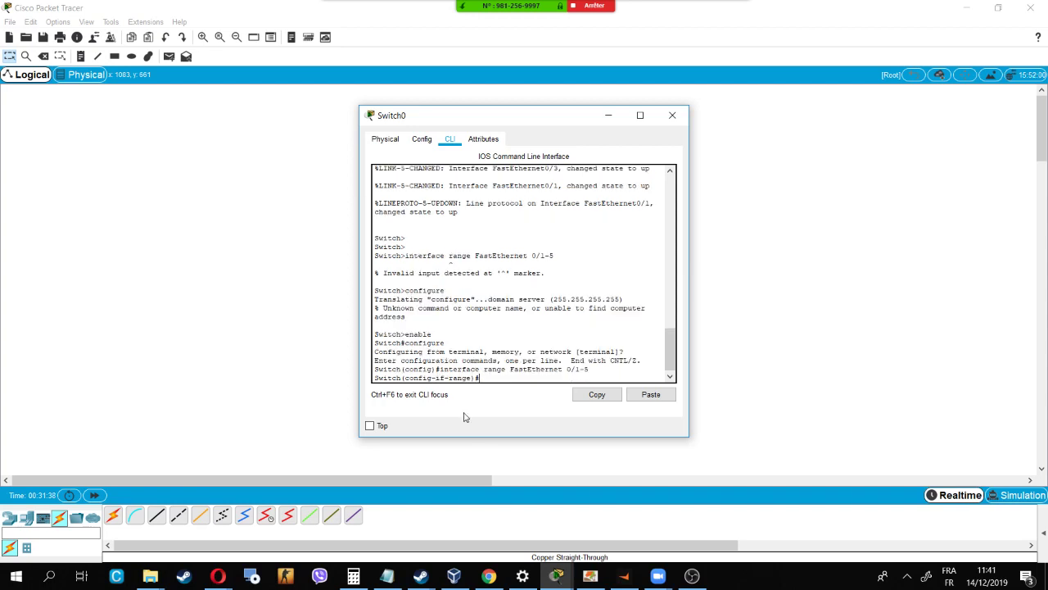
Step: Check the PDF's switch commands and set the FastEthernet 0/1-5 range to access mode with switchport mode access
left_click(601, 579)
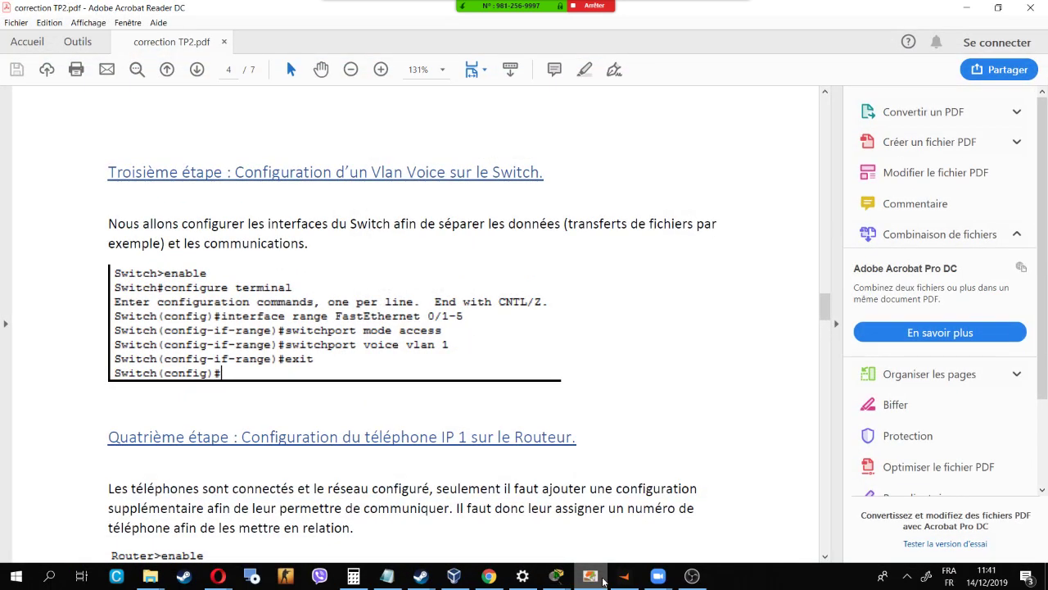
left_click(604, 579)
type("switchport")
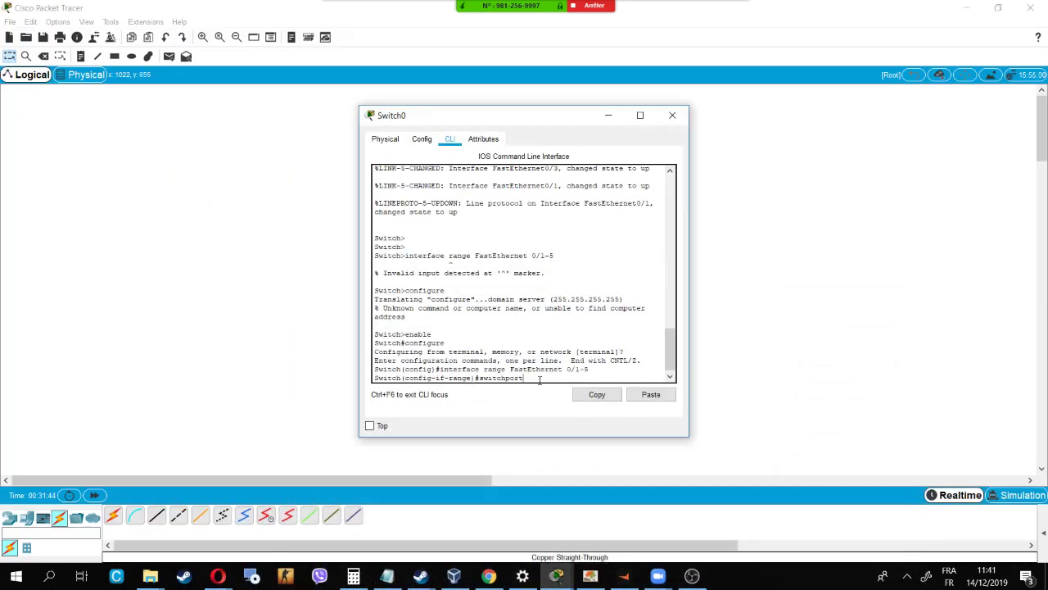
left_click(590, 576)
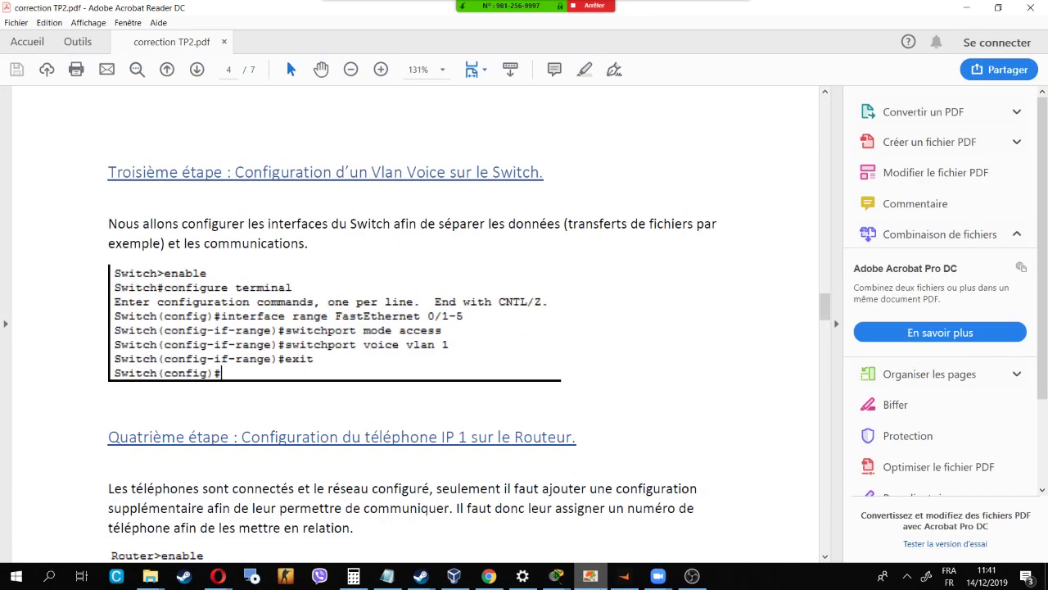
left_click(590, 576)
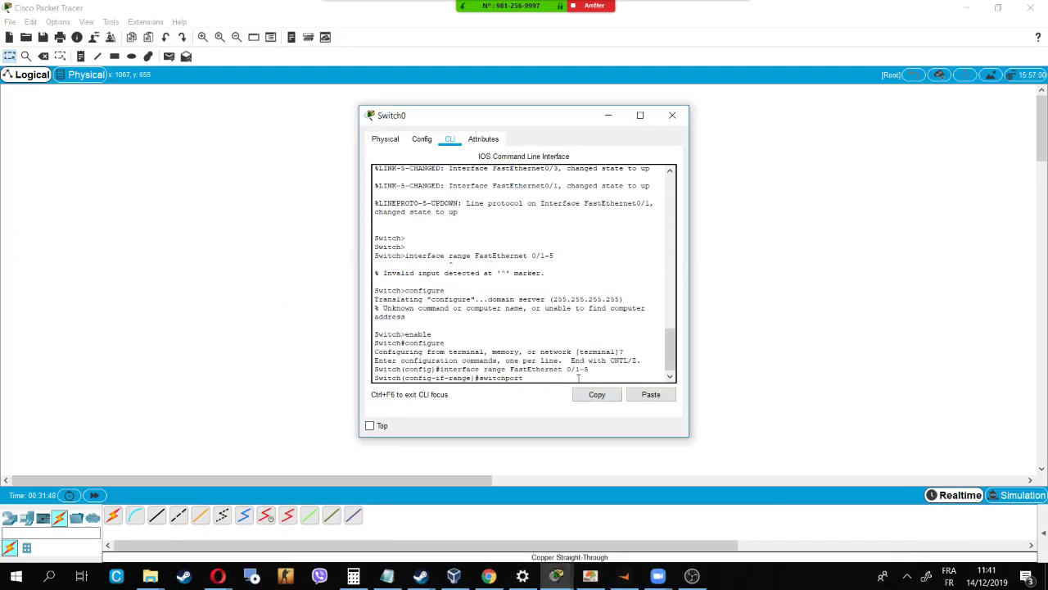
type("mode access")
key("Return")
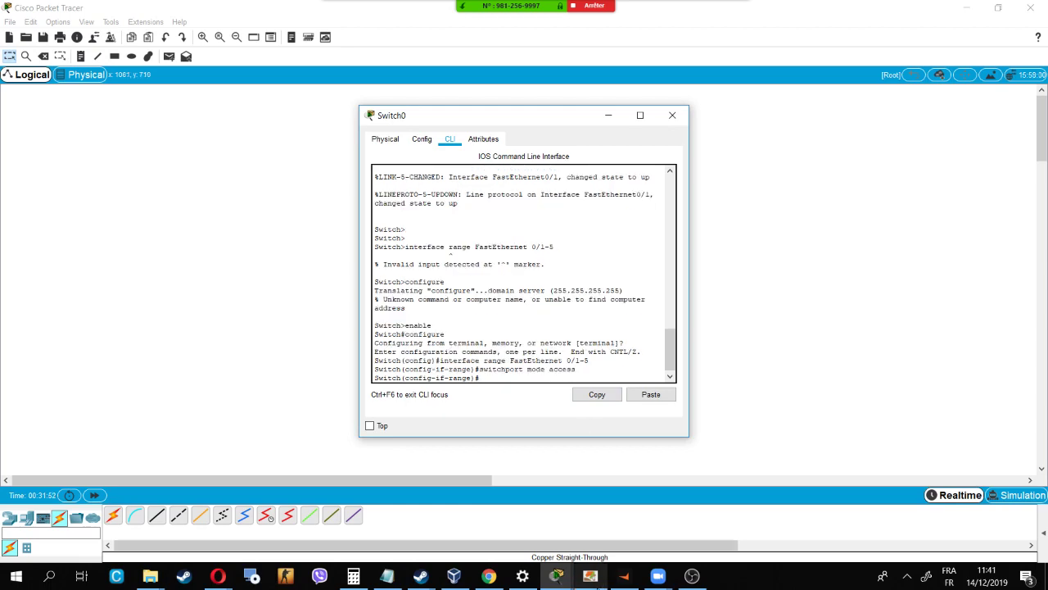
Step: Consult the PDF's voice VLAN section and begin entering the second switchport command for the interface range on Switch0
left_click(589, 575)
left_click(598, 583)
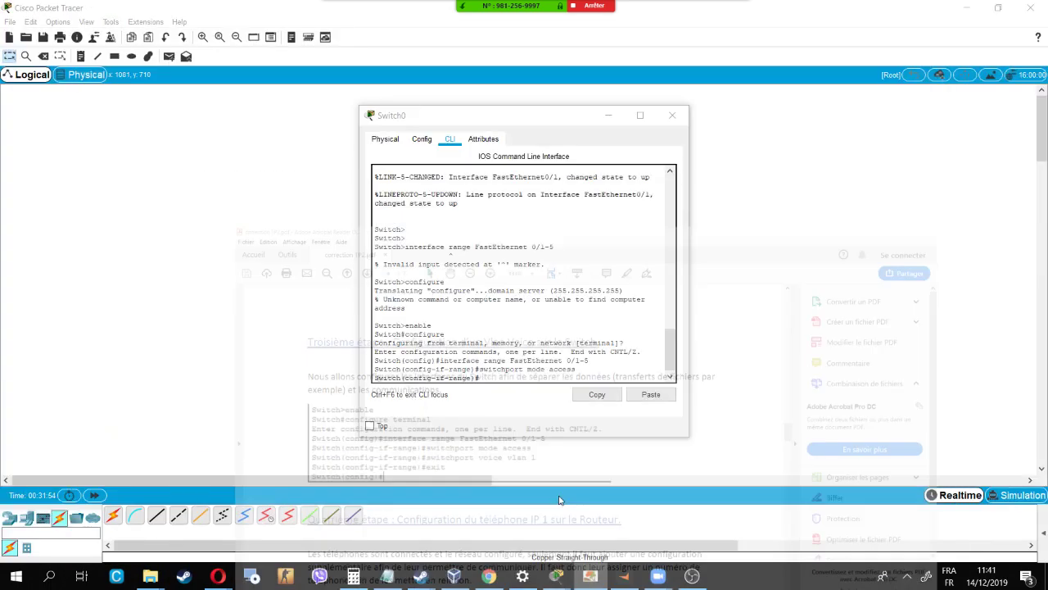
left_click(530, 375)
type("switchport")
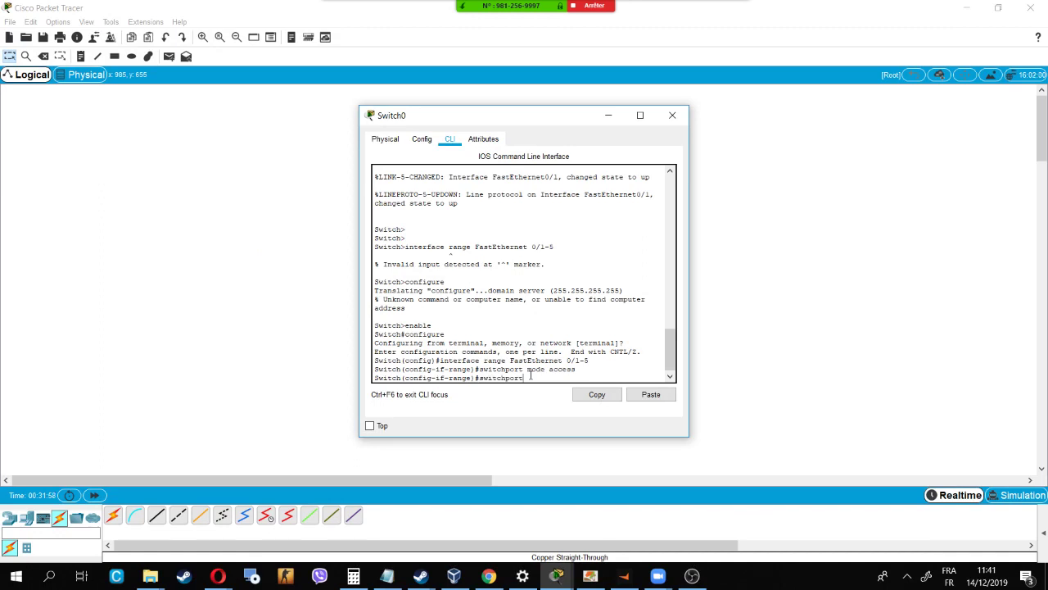
type(" mode")
left_click(590, 576)
key("alt+Tab")
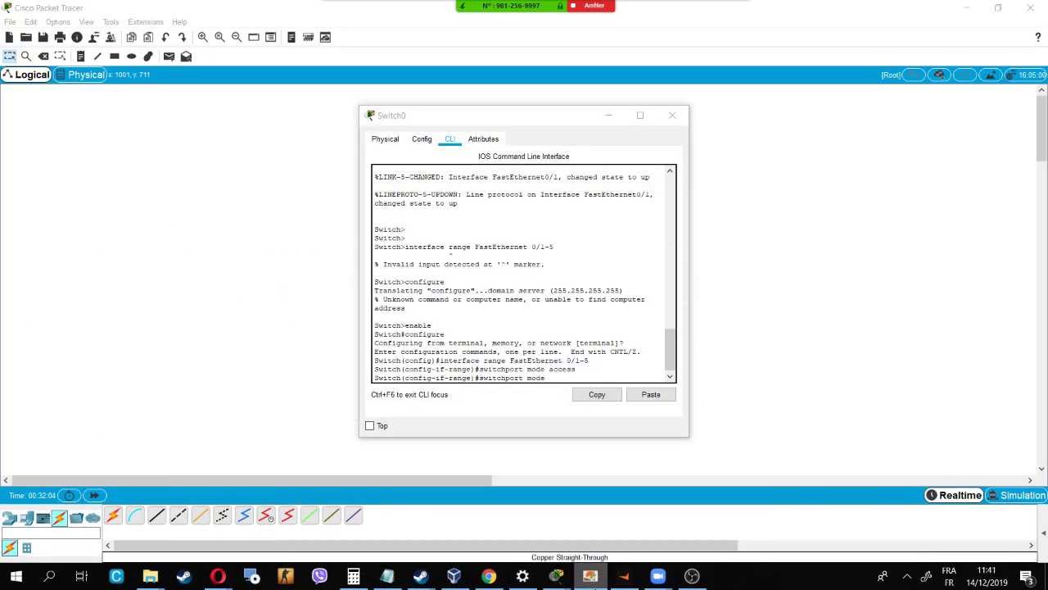
Step: Assign voice VLAN 1 to Switch0's FastEthernet 0/1-5 range with the command switchport voice vlan 1
left_click(558, 375)
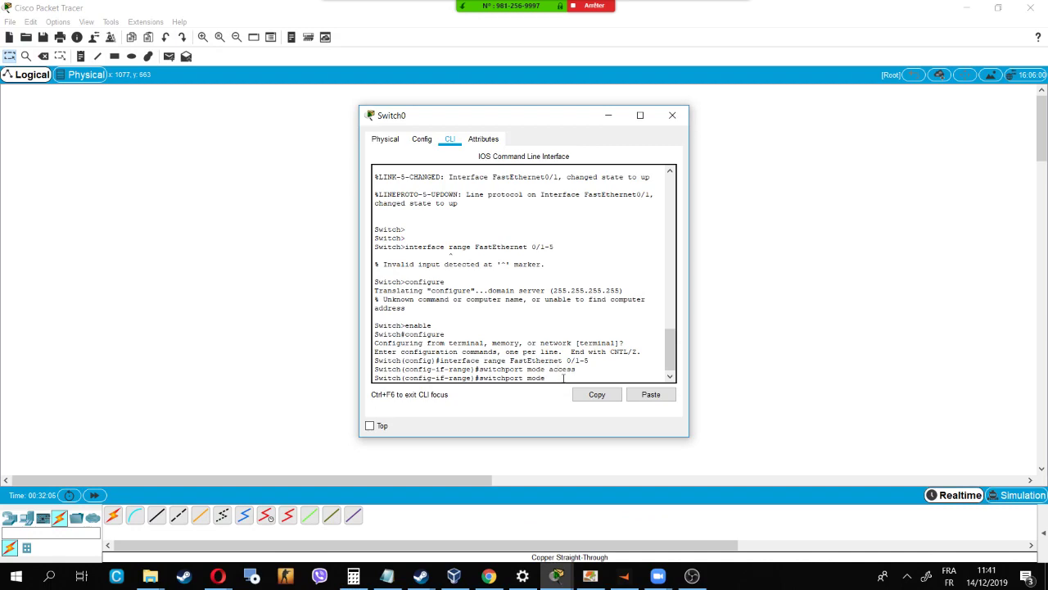
type("voice vlan")
left_click(593, 577)
left_click(602, 580)
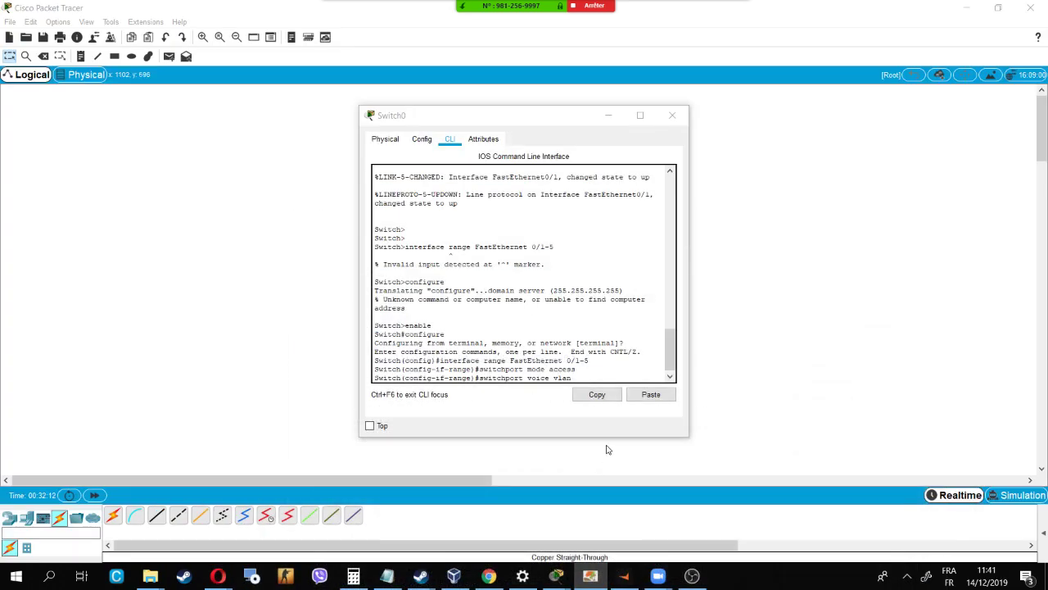
type("an 1")
key("Return")
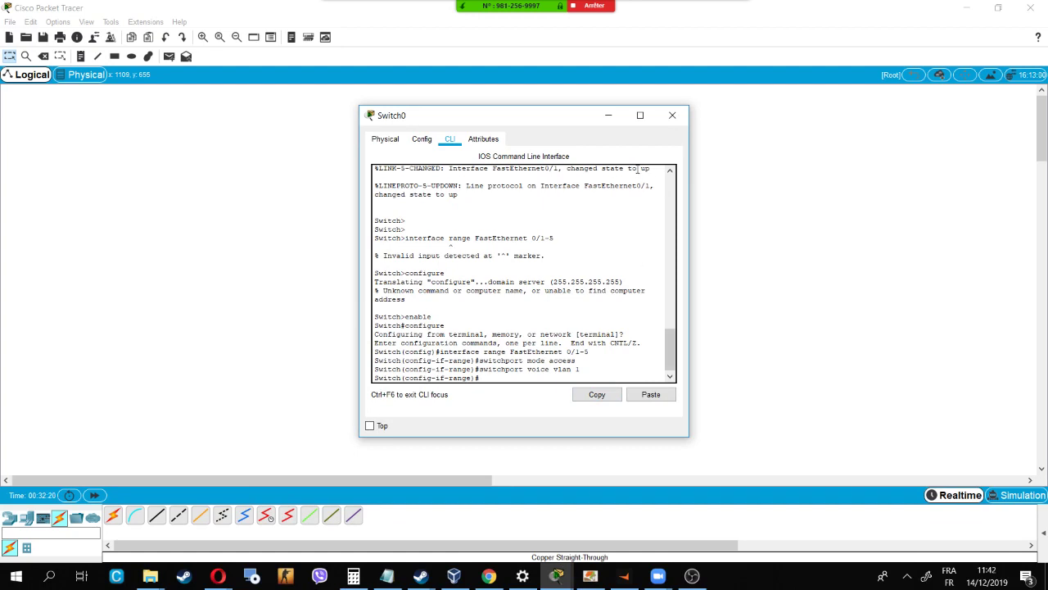
Step: Check the voice VLAN commands in correction TP2.pdf, then exit interface-range configuration on Switch0 and minimize its window
left_click_drag(606, 115, 731, 72)
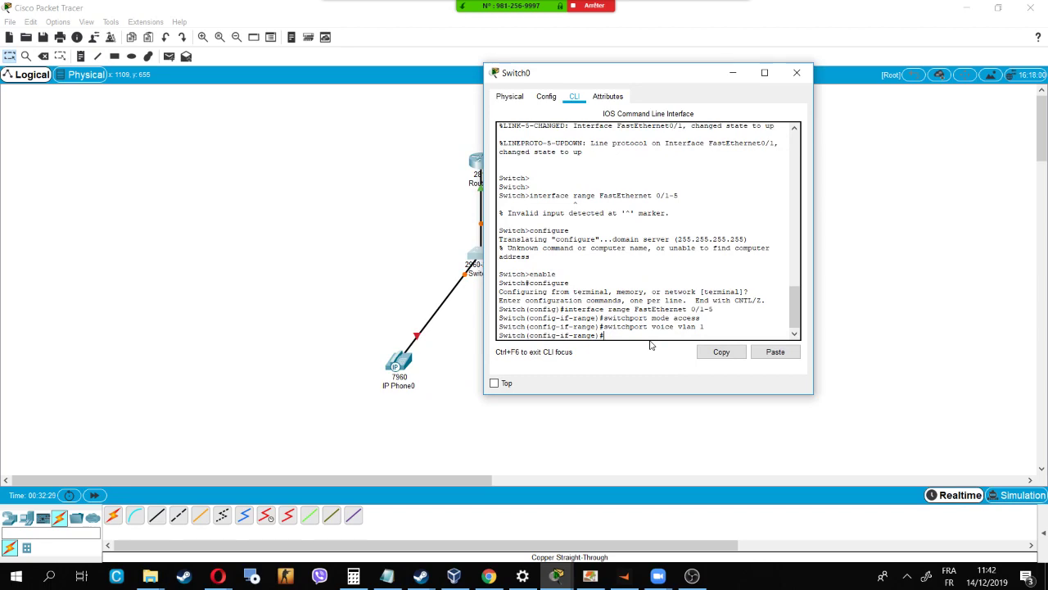
left_click(590, 573)
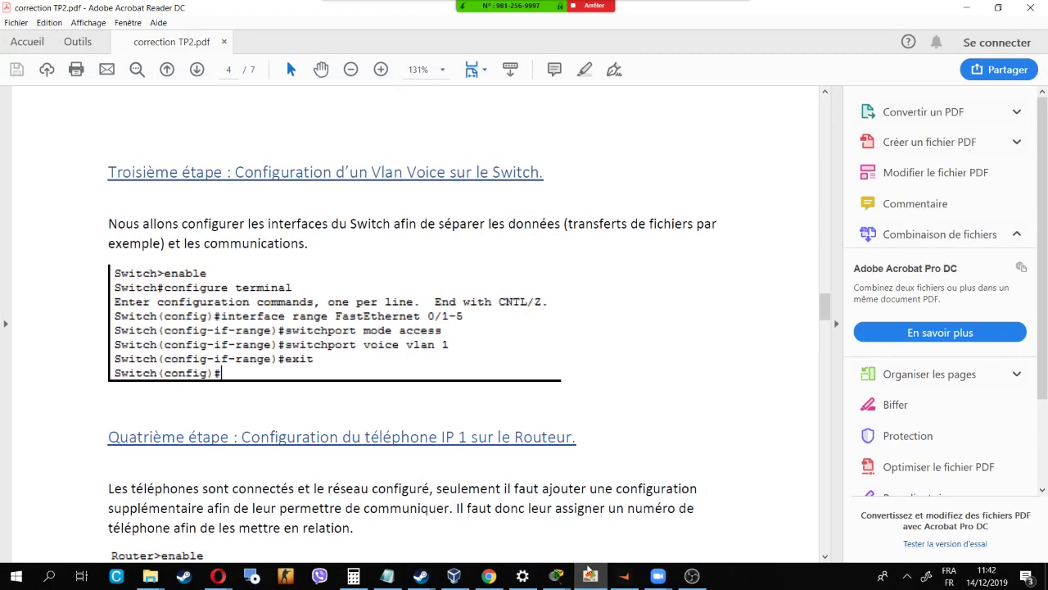
left_click(588, 572)
left_click(589, 574)
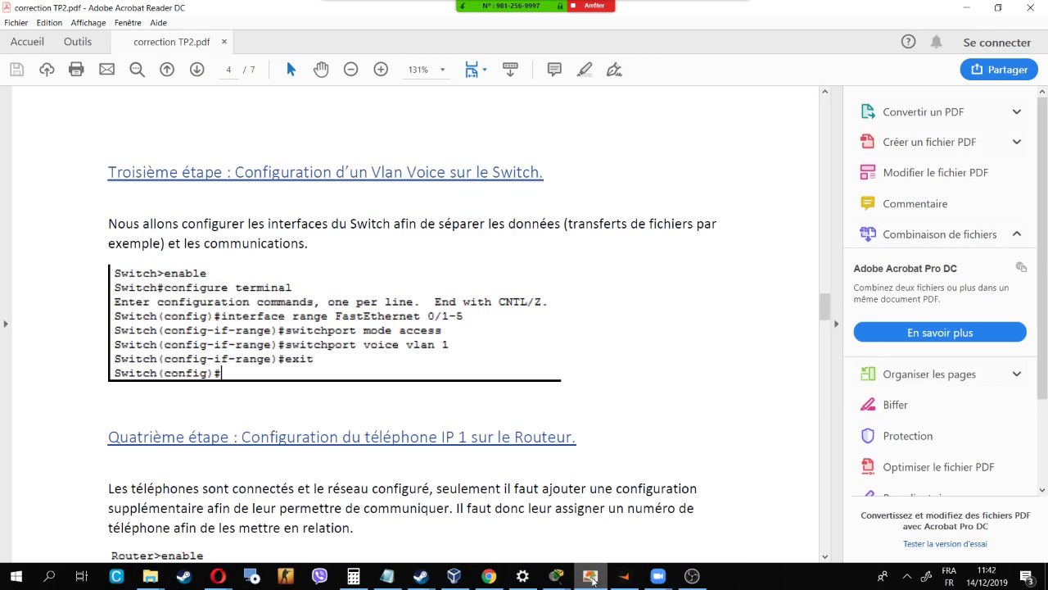
left_click(589, 576)
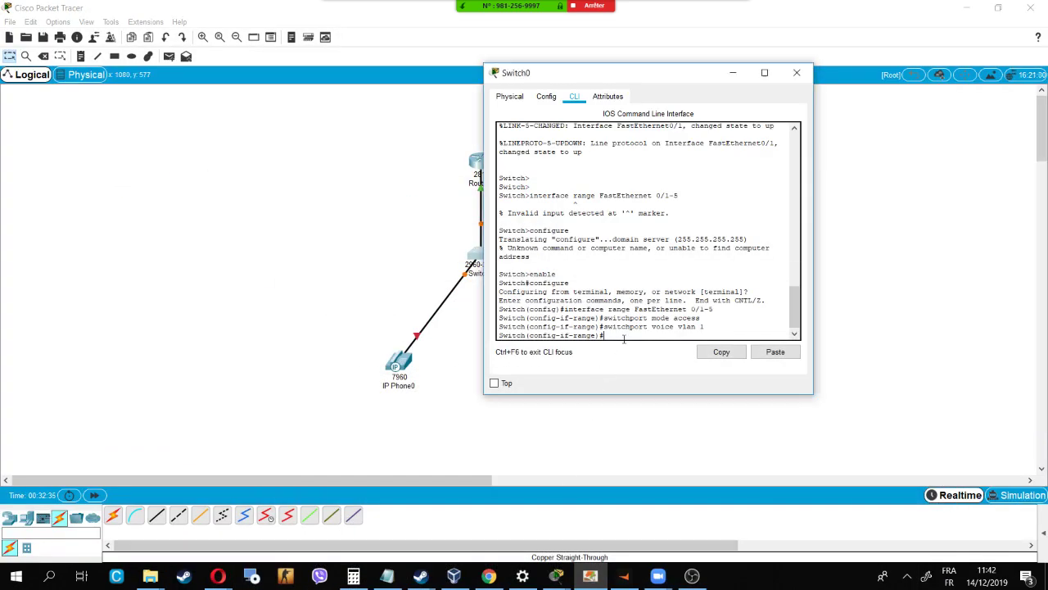
type("e")
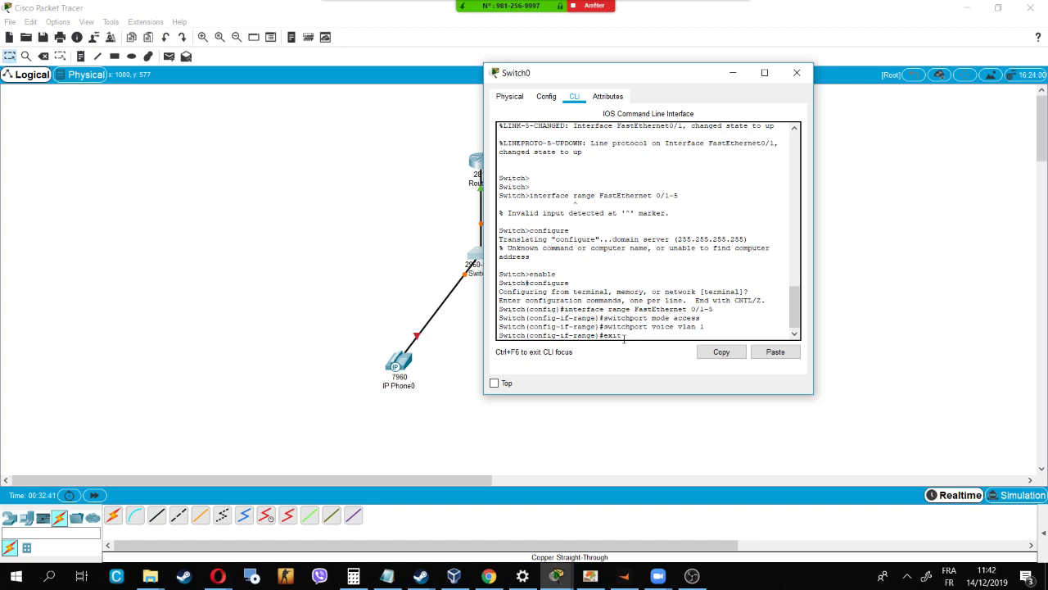
type("xit")
key("Return")
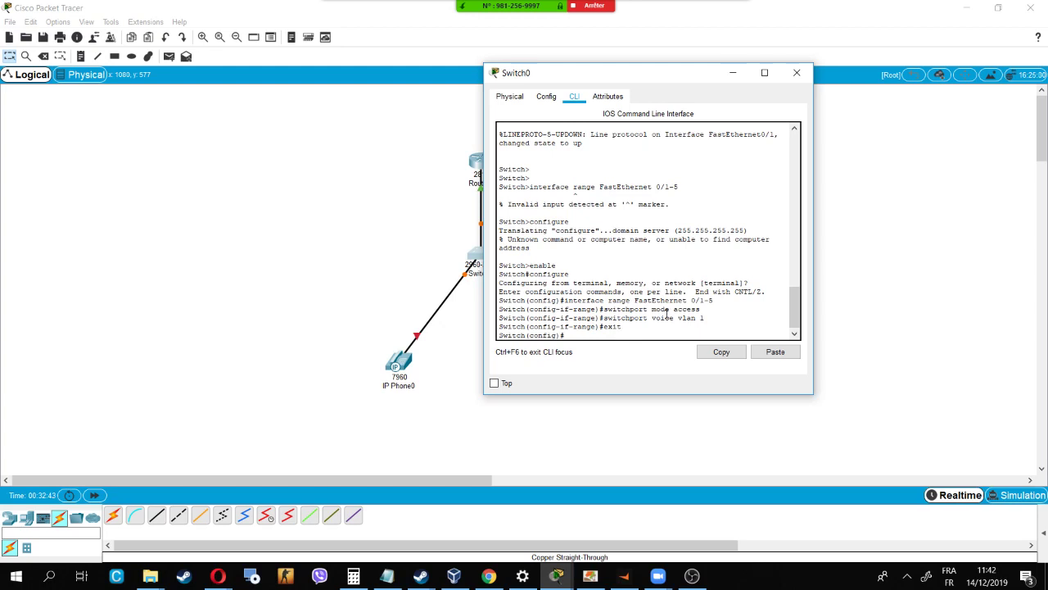
left_click(733, 73)
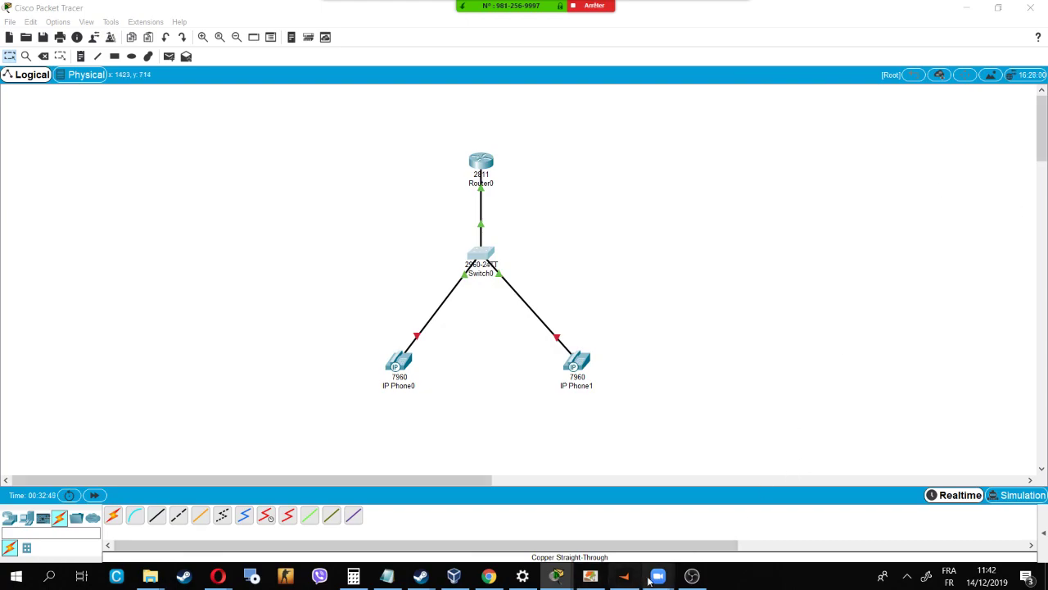
mouse_move(649, 580)
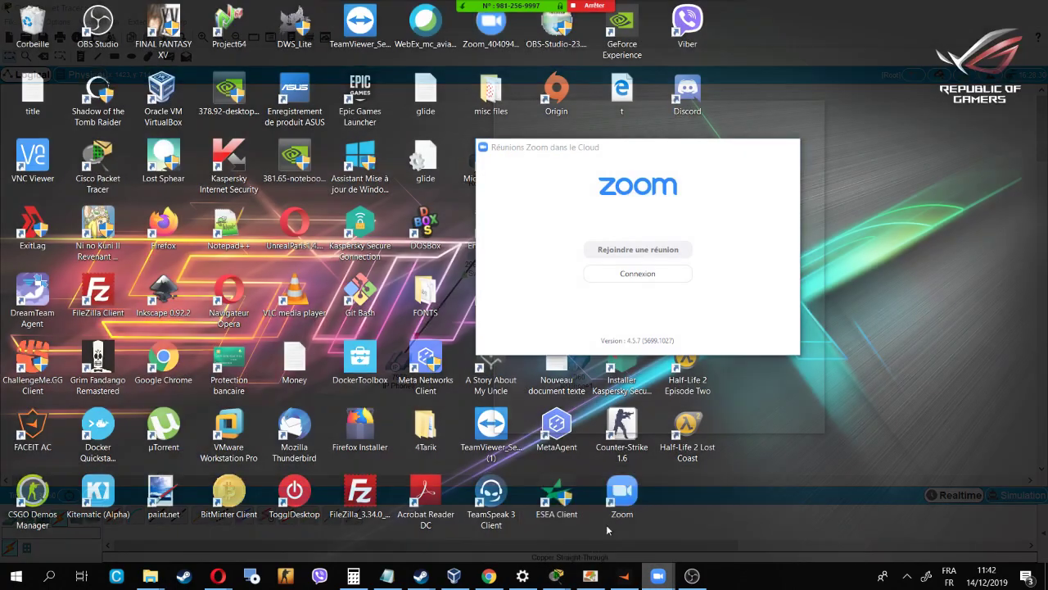
left_click(579, 516)
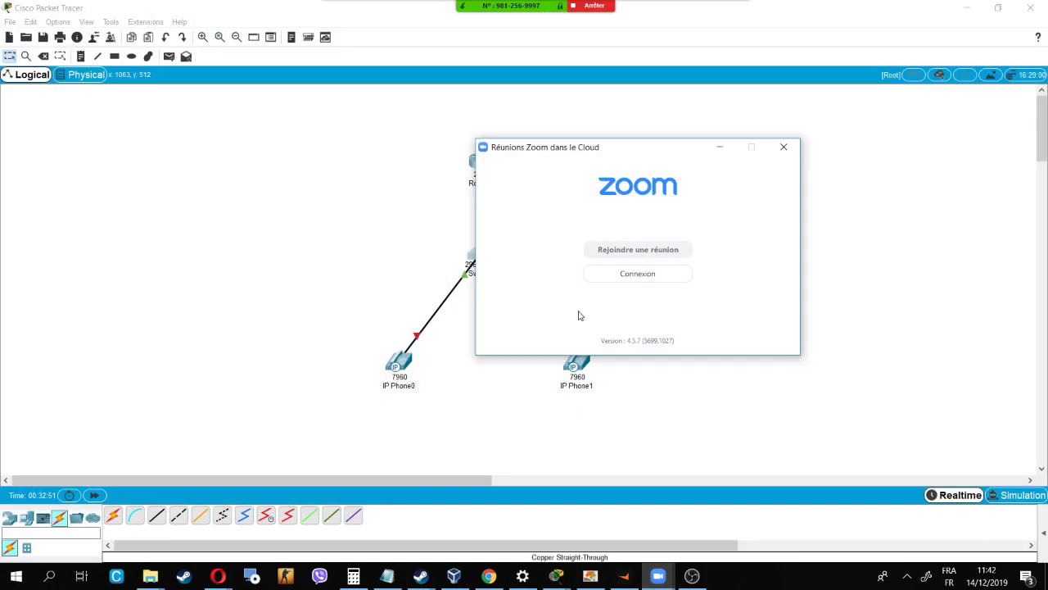
left_click(558, 576)
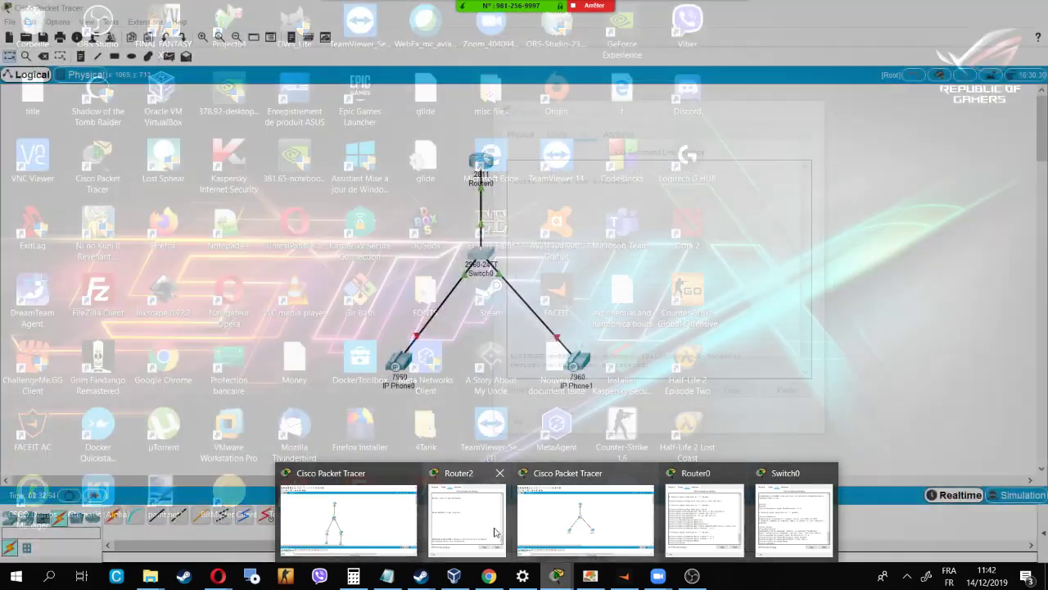
mouse_move(386, 526)
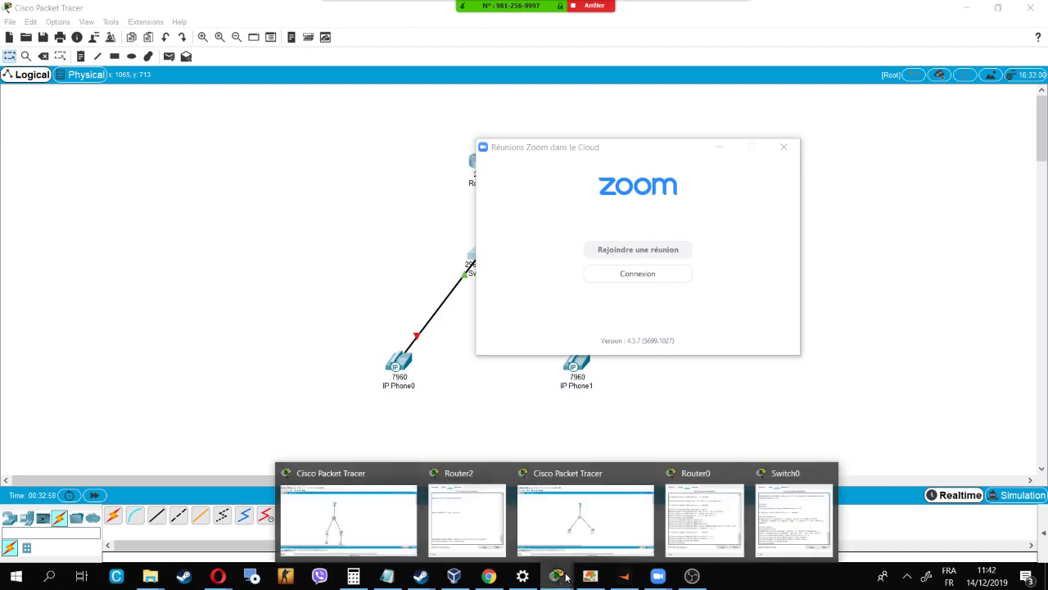
left_click(691, 160)
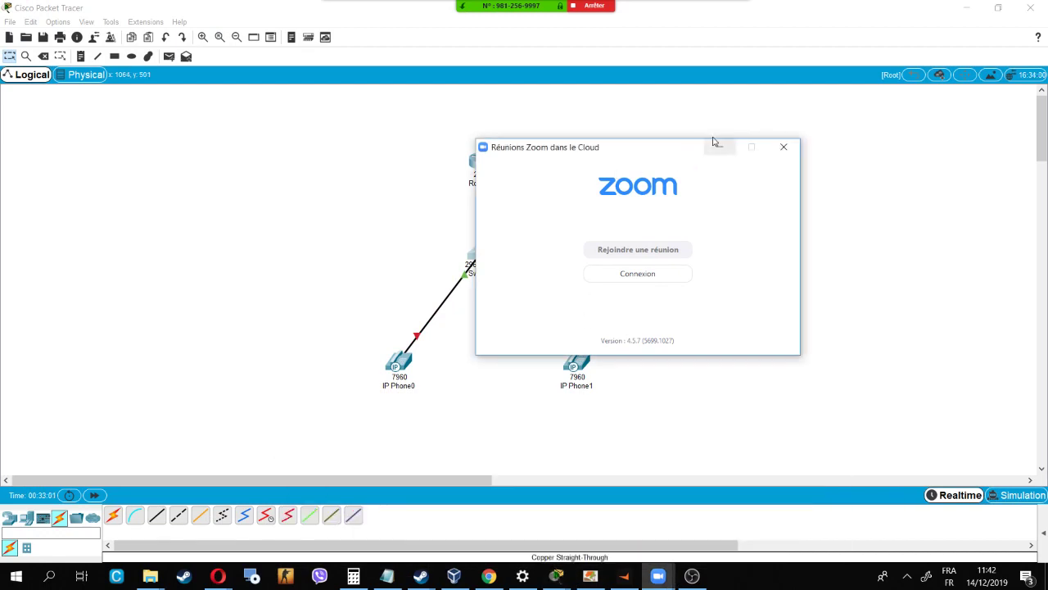
left_click_drag(683, 156, 840, 112)
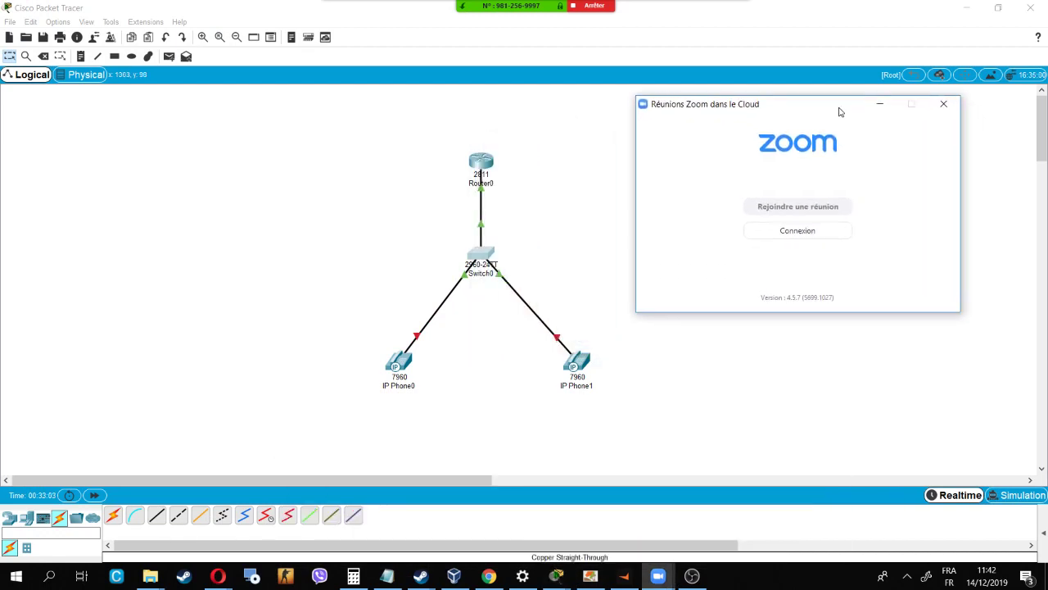
left_click(870, 109)
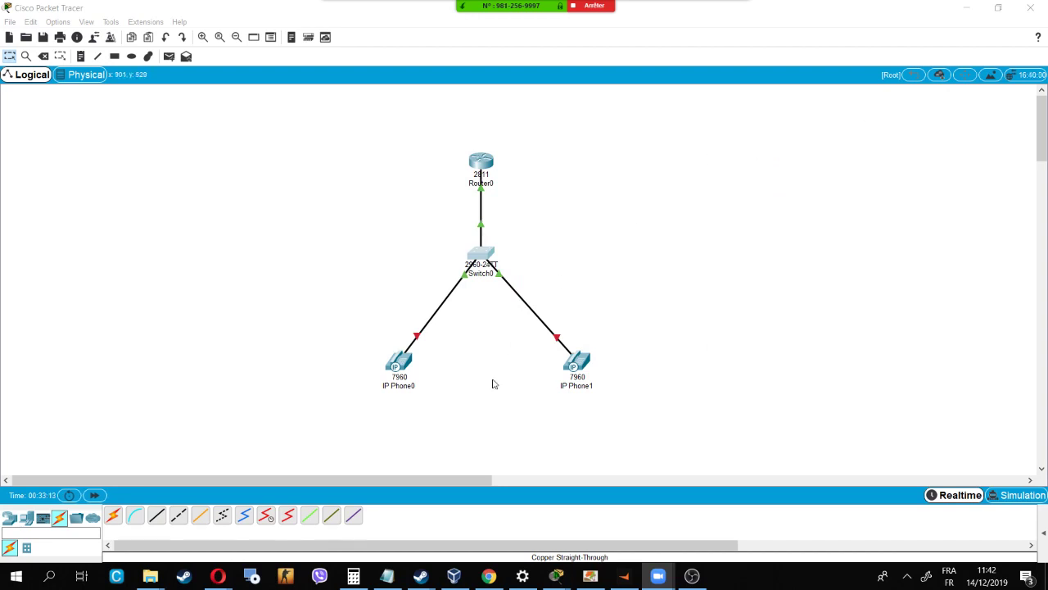
Step: Review the Router0 and Switch0 command-line configurations, then return to the network topology
mouse_move(562, 583)
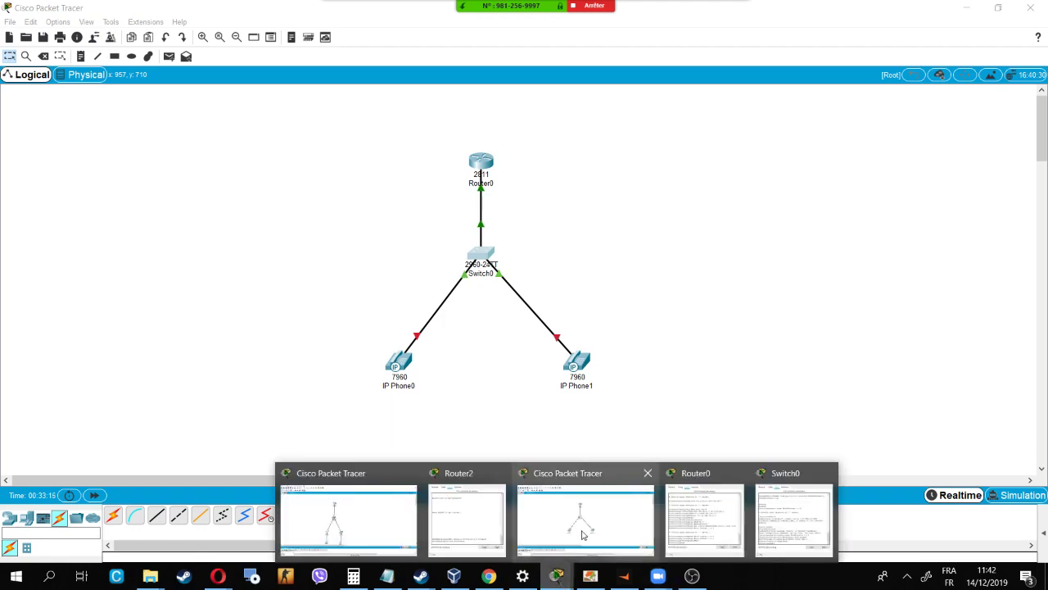
left_click(704, 535)
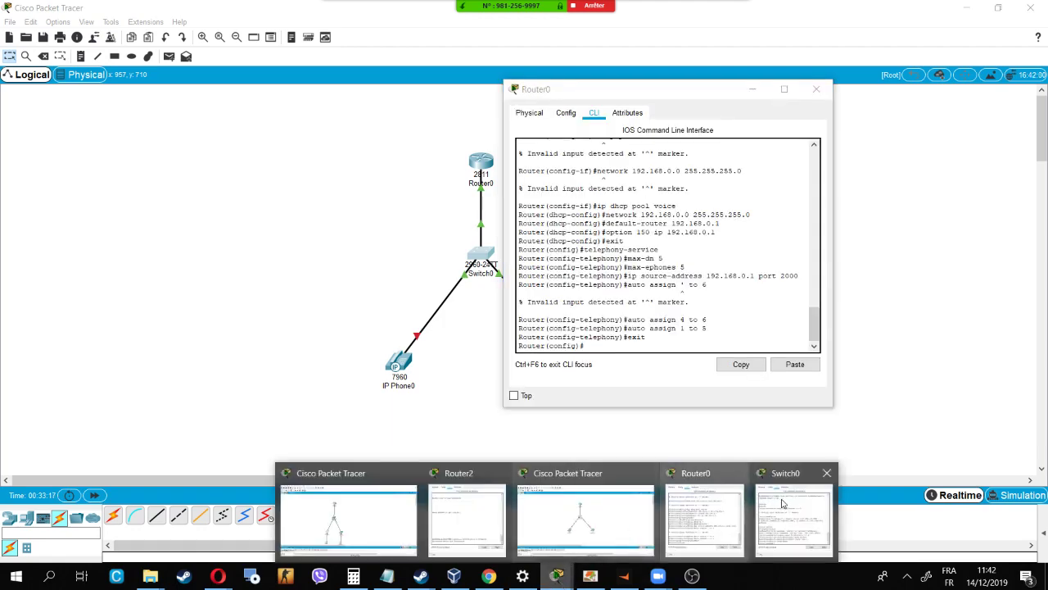
left_click(813, 520)
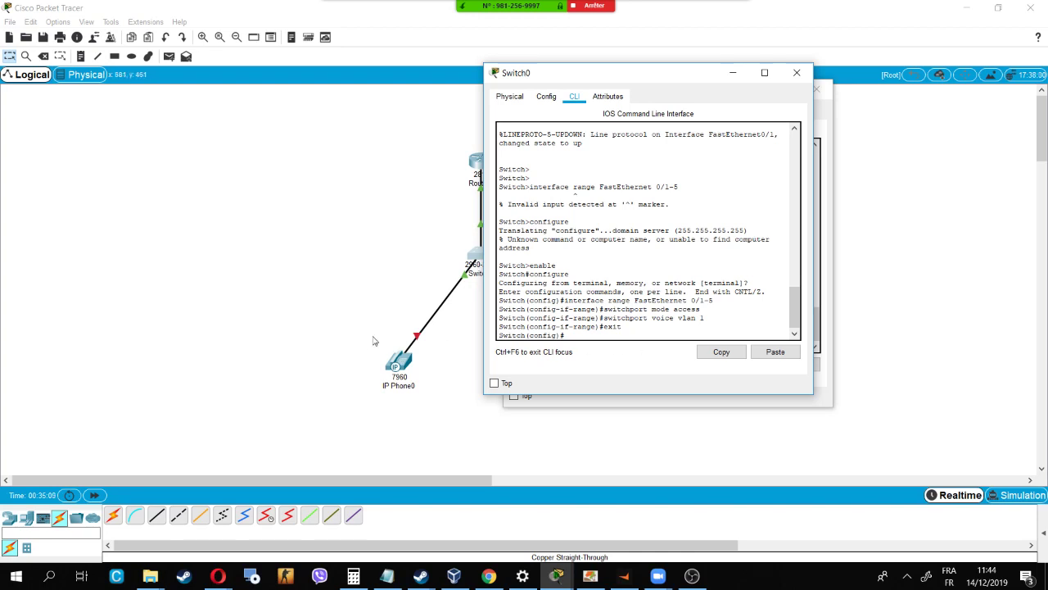
left_click(732, 71)
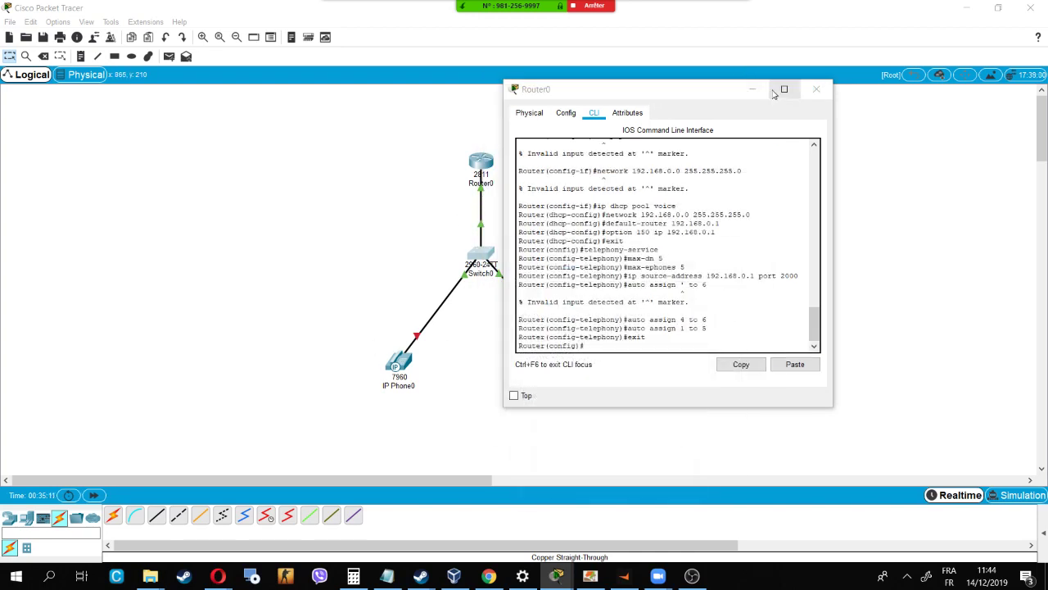
left_click(758, 94)
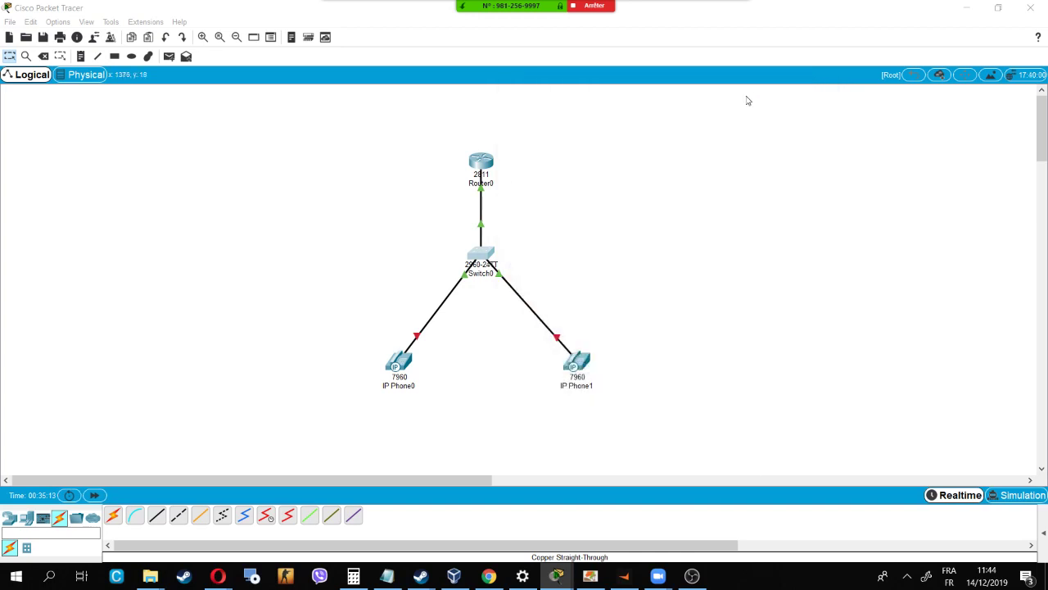
Step: Power on IP Phone0 by connecting its power adapter and show the phone's graphical interface
left_click(406, 367)
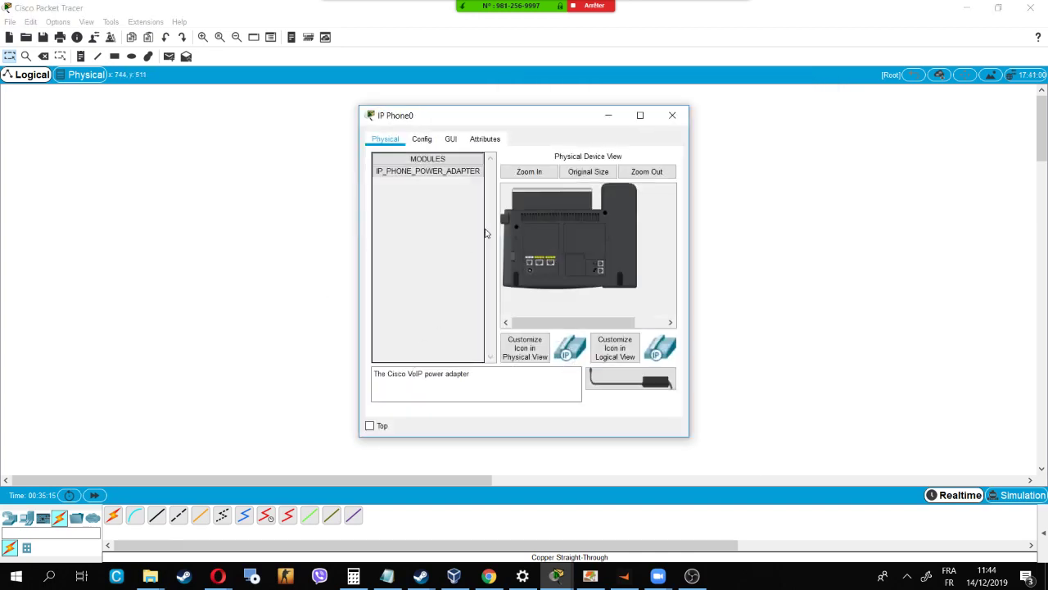
left_click(452, 140)
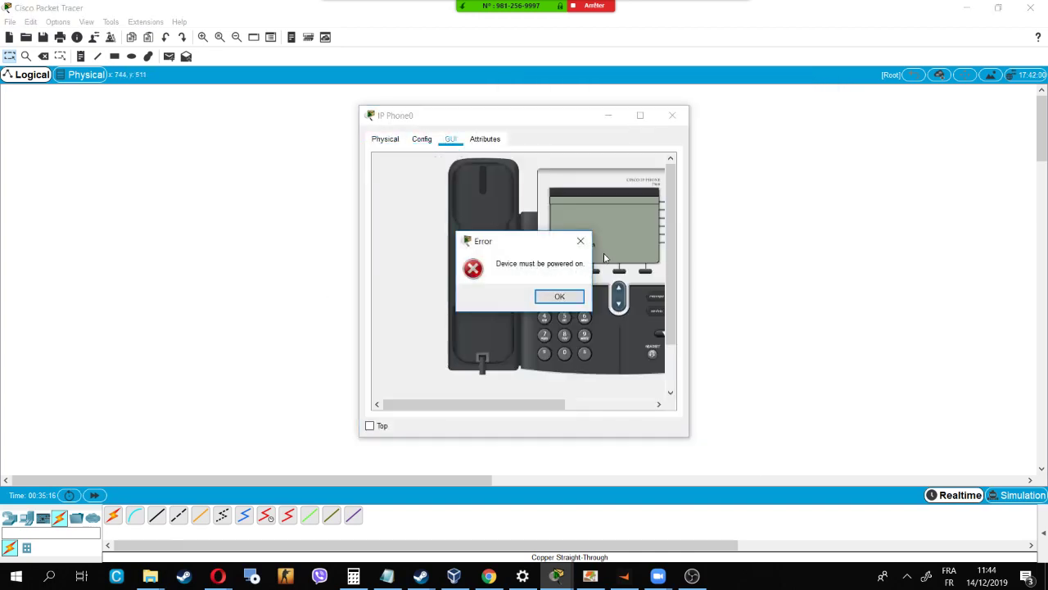
left_click(561, 297)
left_click_drag(631, 379, 532, 276)
left_click(451, 140)
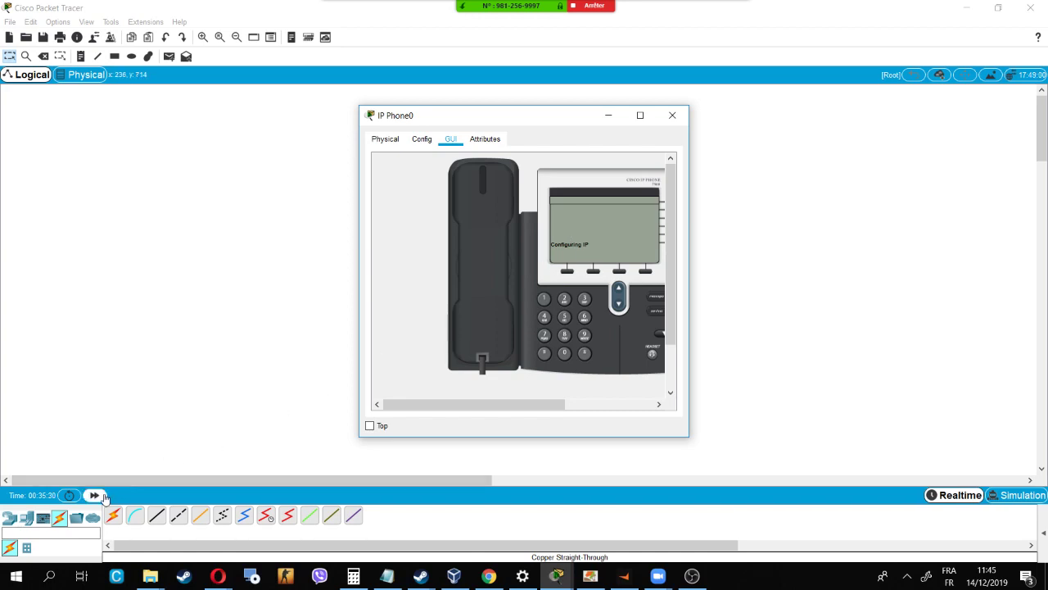
Step: Fast-forward the simulation time twice and check IP Phone0's display, placing its window beside the topology
left_click(102, 497)
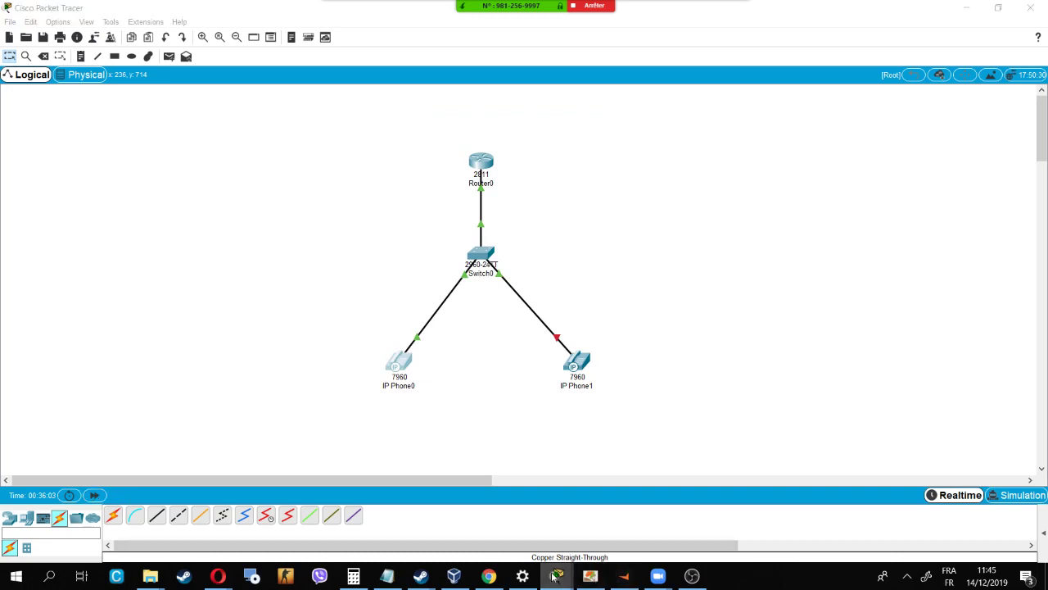
mouse_move(555, 577)
left_click(811, 516)
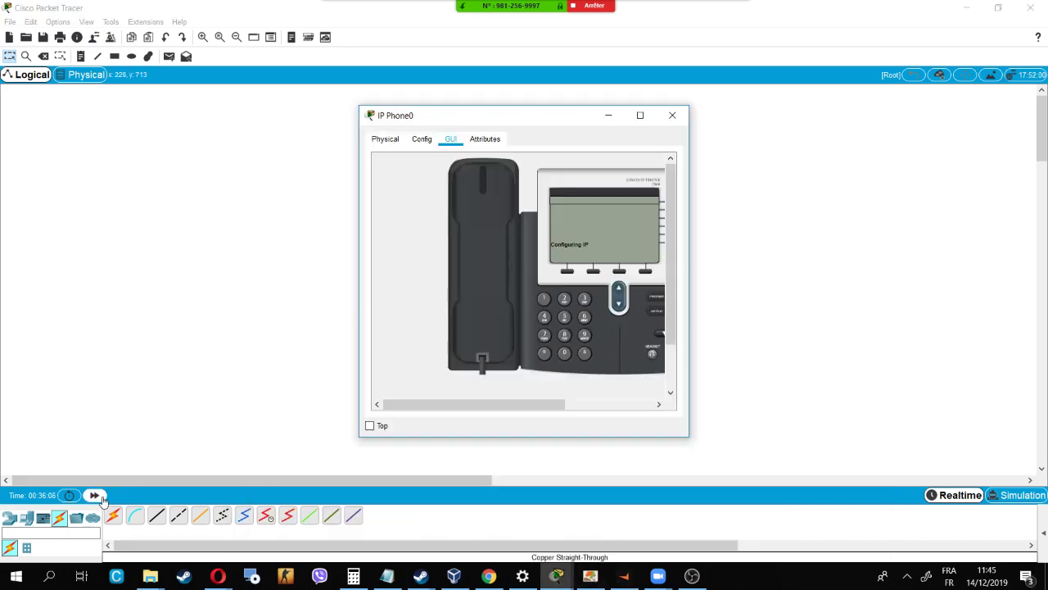
left_click(103, 497)
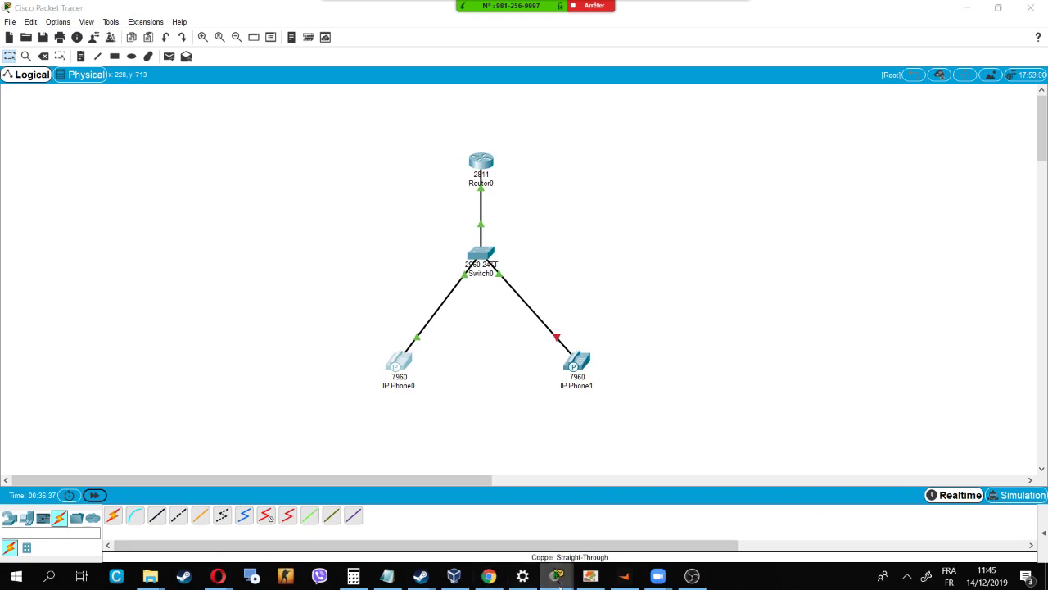
mouse_move(556, 578)
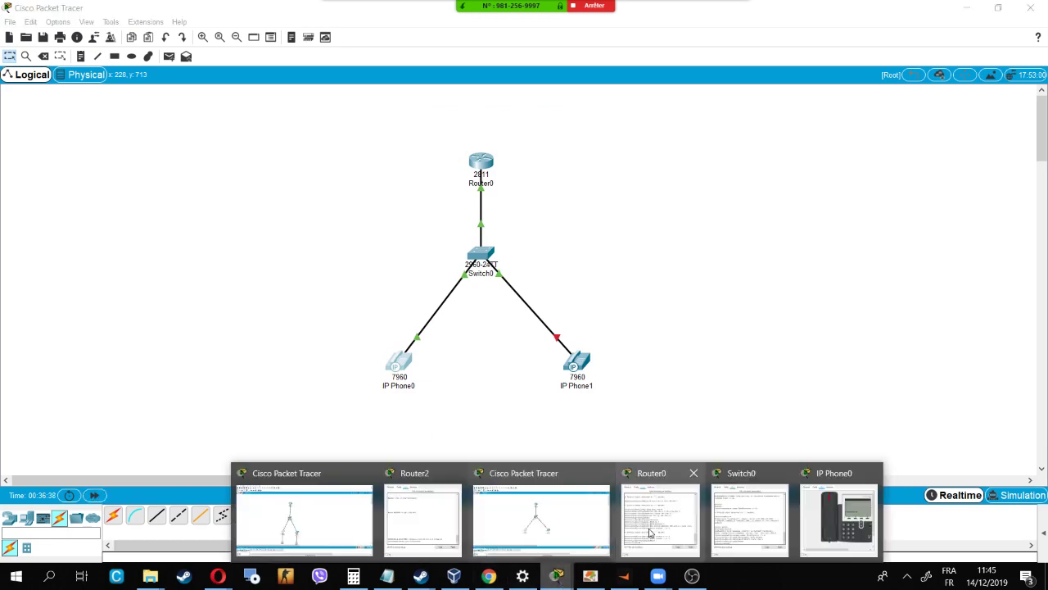
left_click(831, 511)
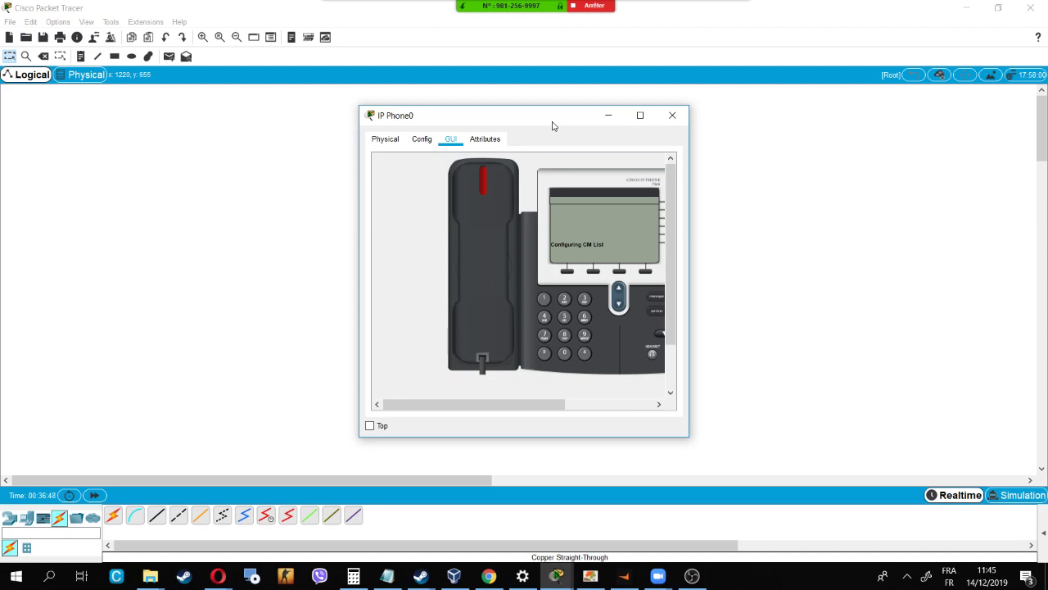
left_click_drag(544, 118, 761, 153)
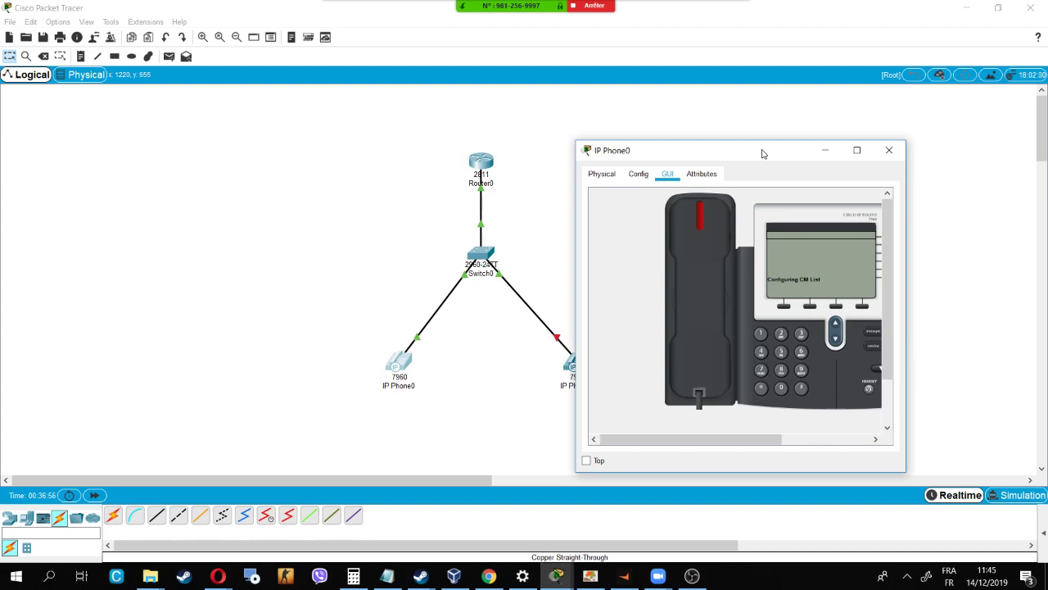
left_click_drag(761, 153, 731, 106)
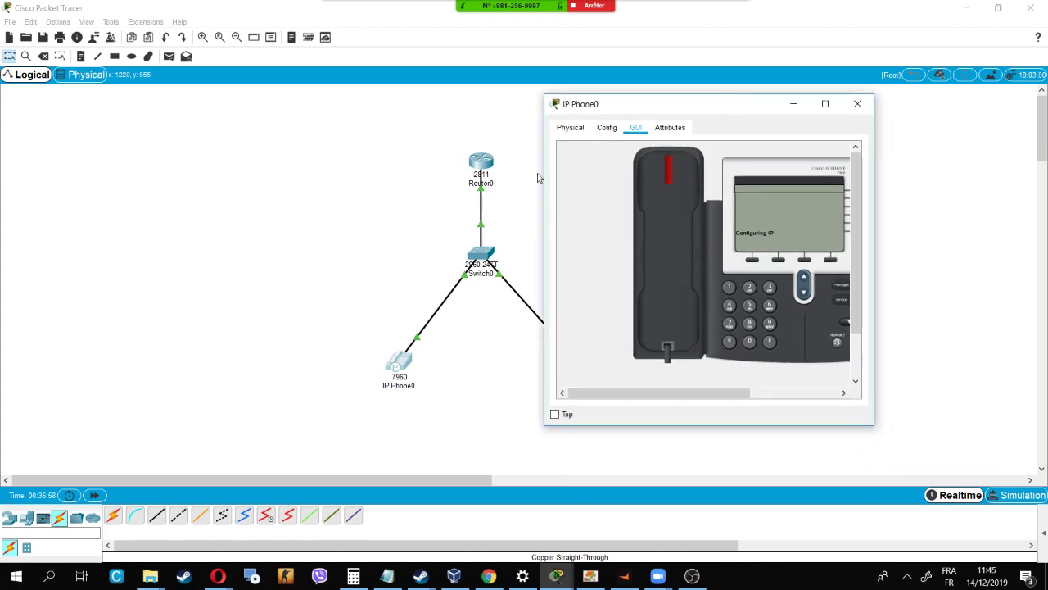
Step: Review Router0's command-line history from startup through the interface, DHCP pool and telephony-service commands
left_click(482, 168)
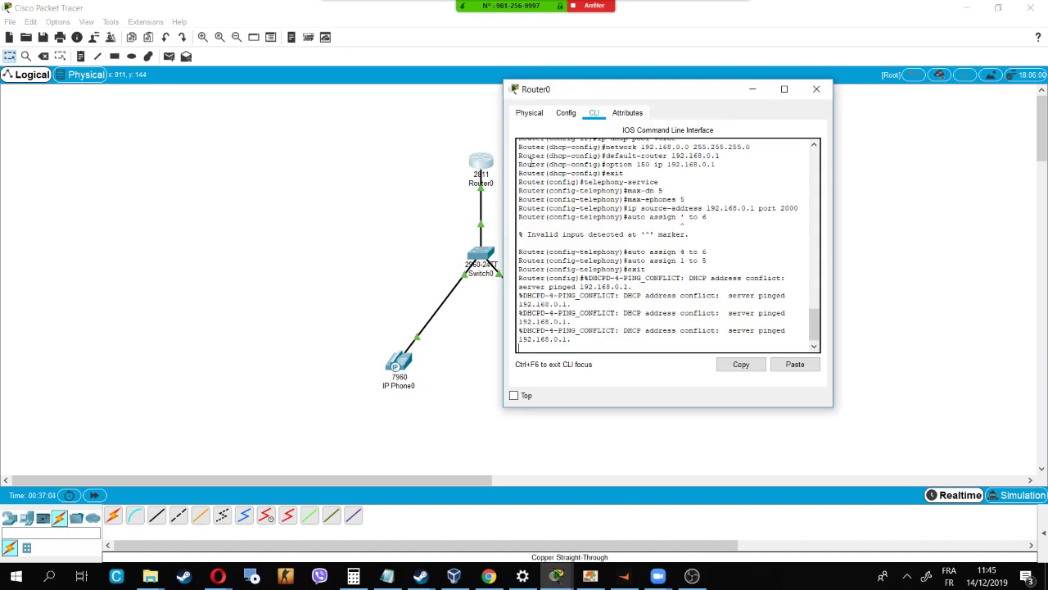
scroll(671, 259, "up", 1)
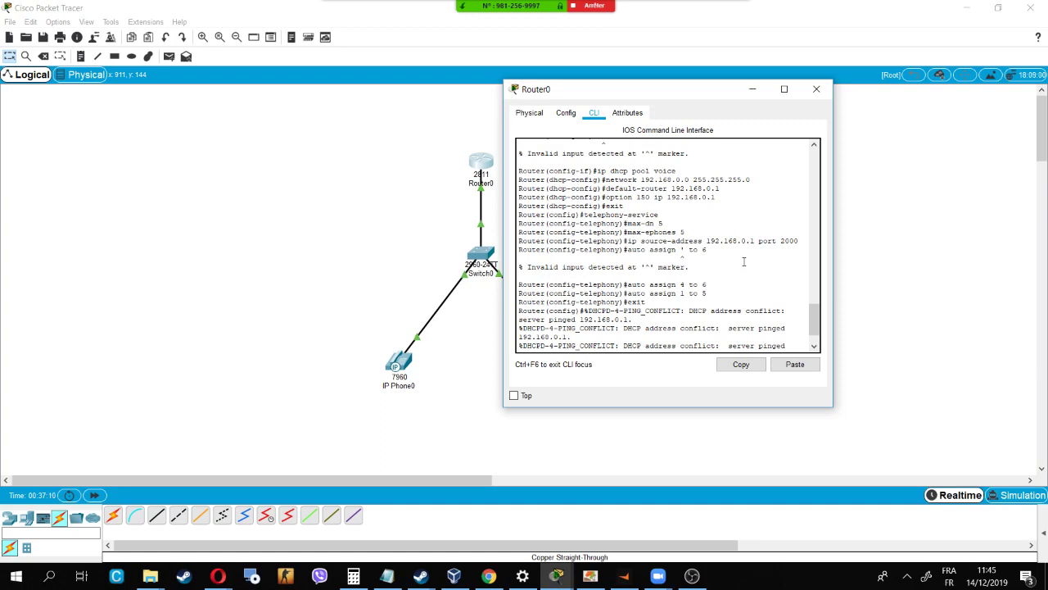
scroll(741, 245, "up", 1)
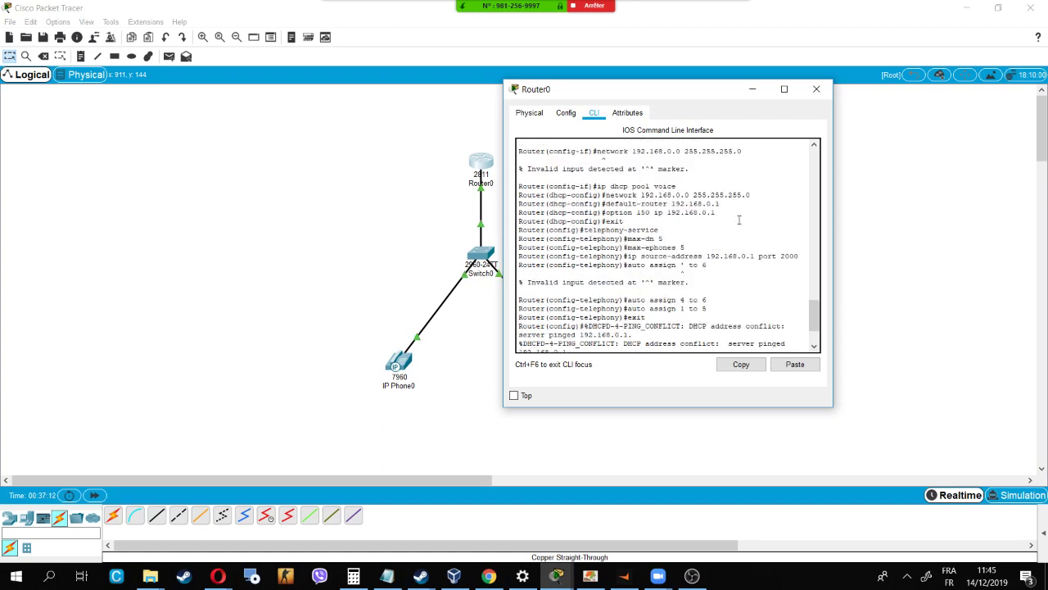
scroll(739, 219, "down", 2)
scroll(740, 226, "up", 5)
scroll(742, 234, "up", 15)
scroll(741, 234, "up", 9)
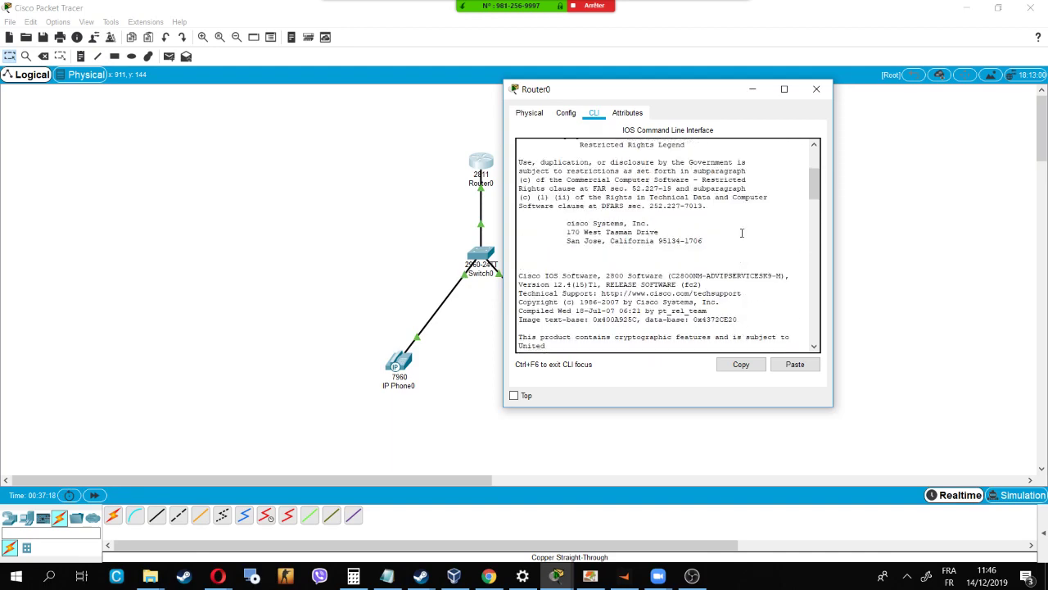
scroll(741, 234, "up", 2)
scroll(745, 230, "down", 10)
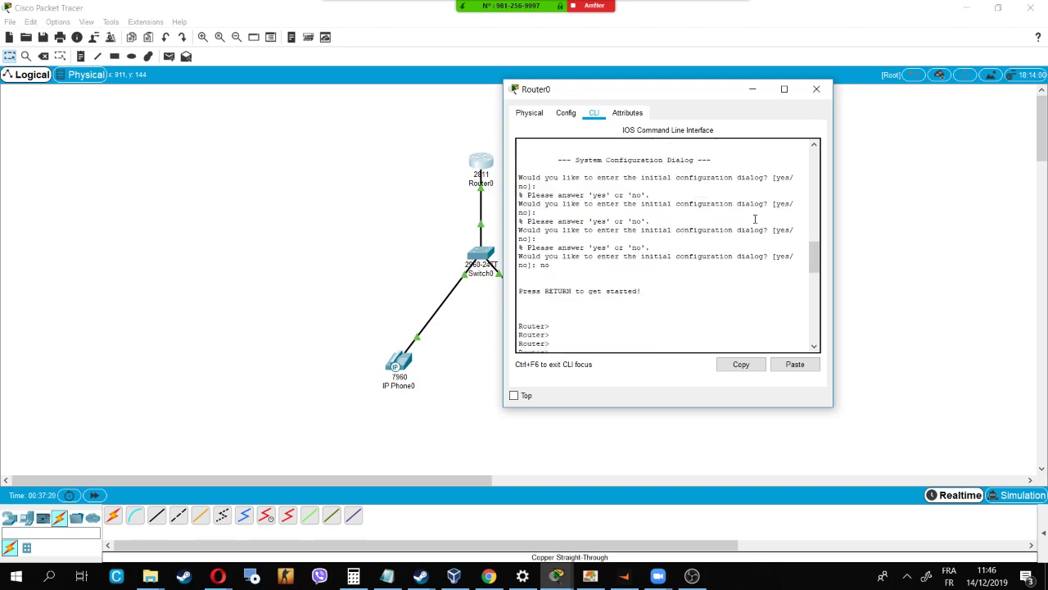
scroll(755, 218, "down", 4)
scroll(756, 218, "down", 3)
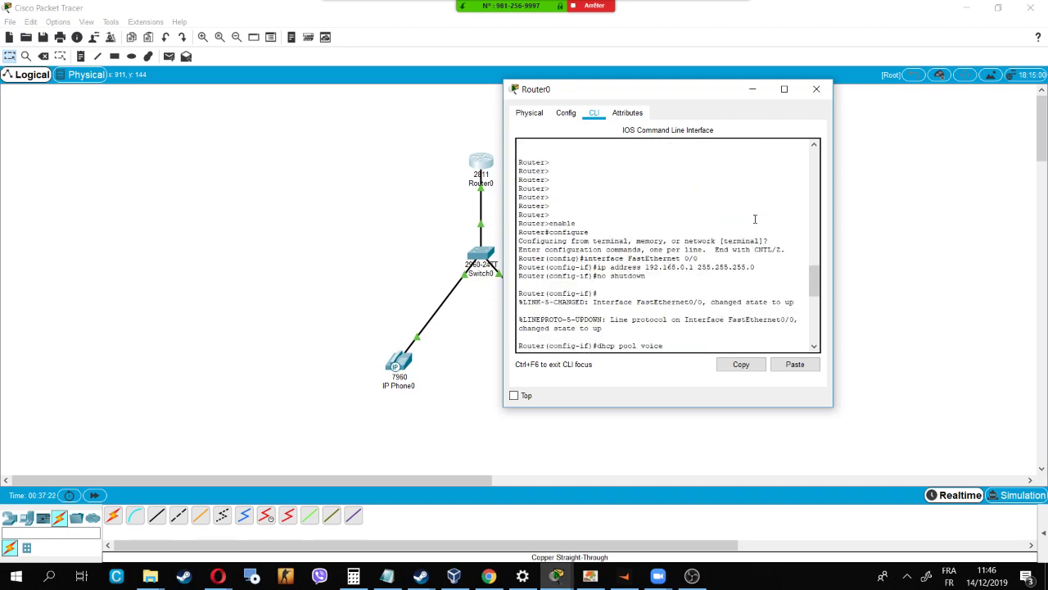
scroll(755, 219, "down", 5)
Step: Compare the telephony-service commands in correction TP2.pdf with Router0's command history, then close the router window
key("alt+Tab")
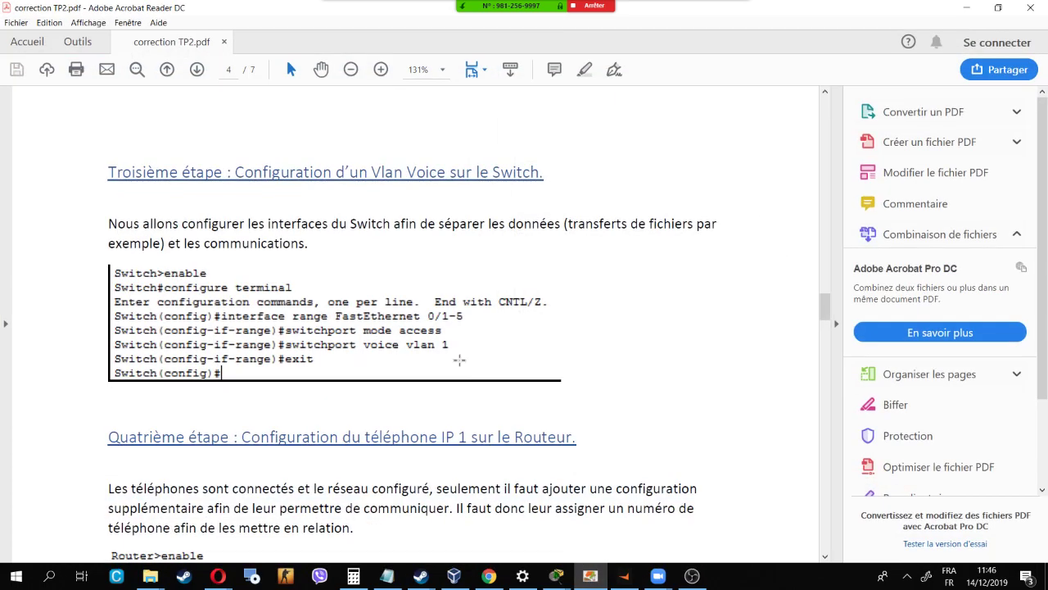
scroll(456, 354, "up", 6)
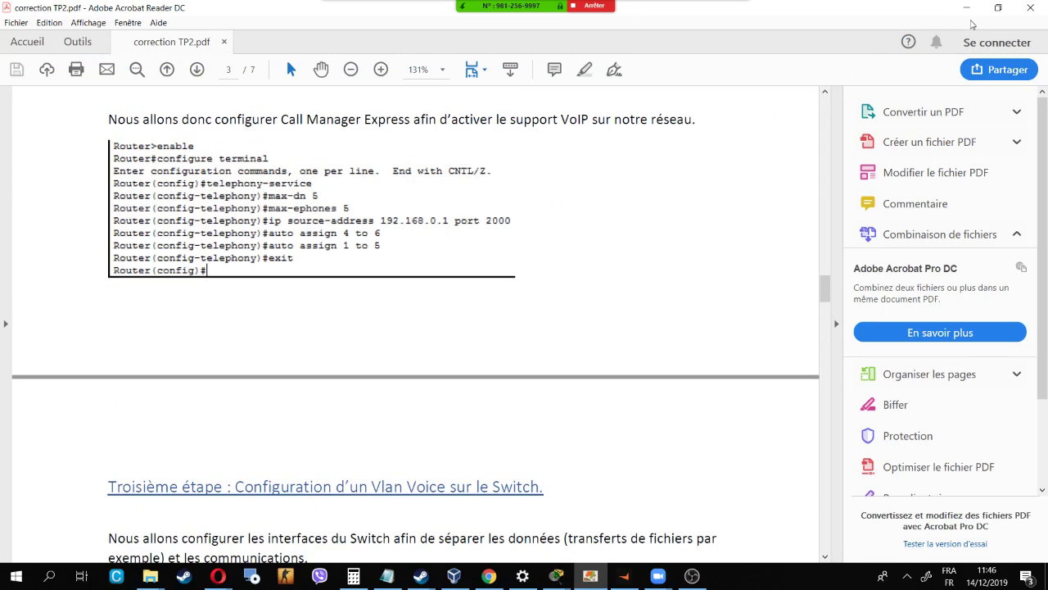
left_click(966, 11)
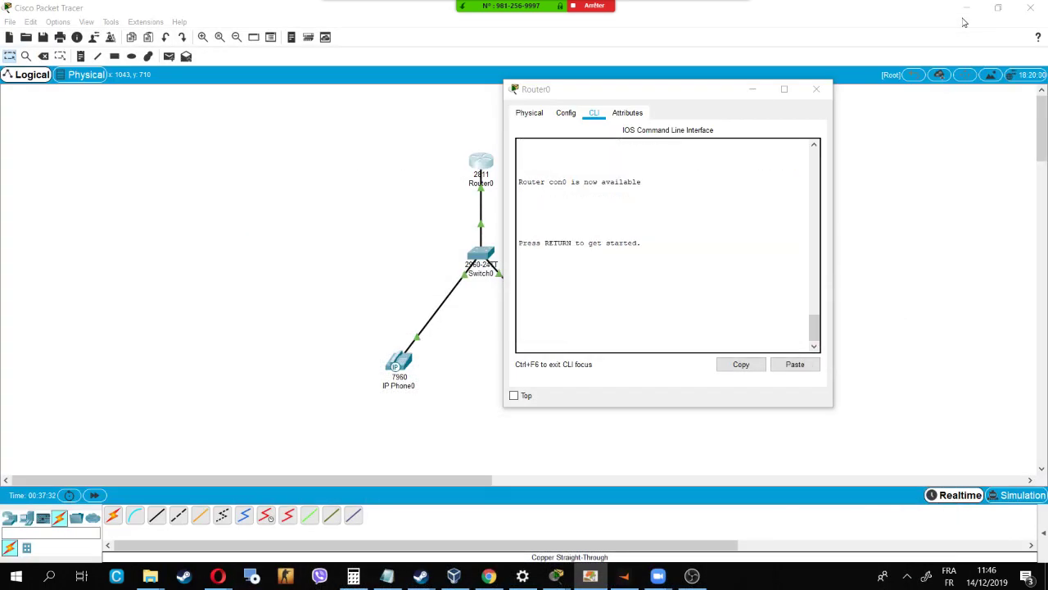
left_click(707, 254)
key("ctrl+v")
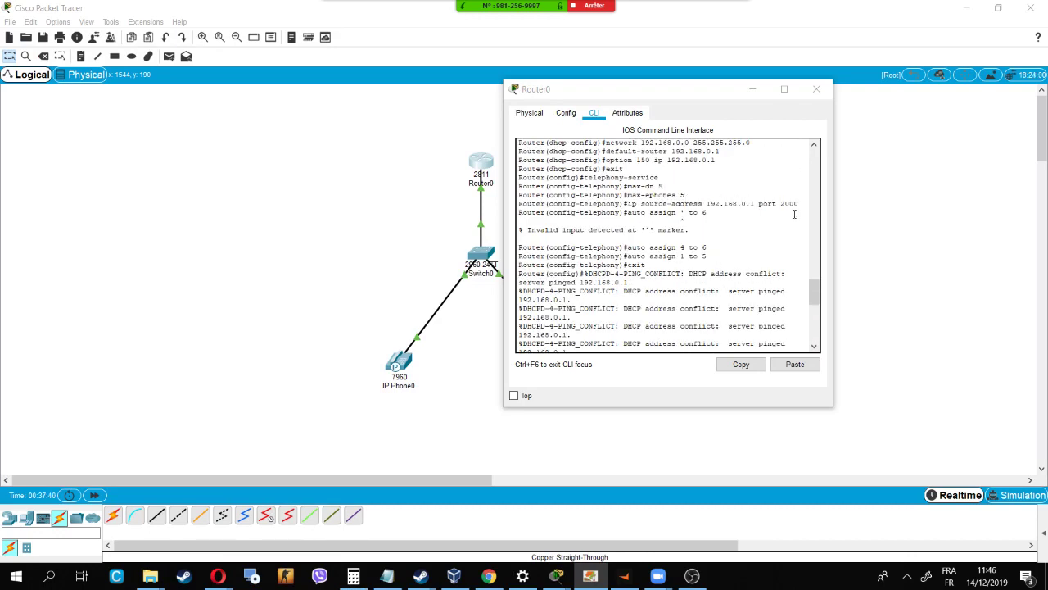
left_click(817, 88)
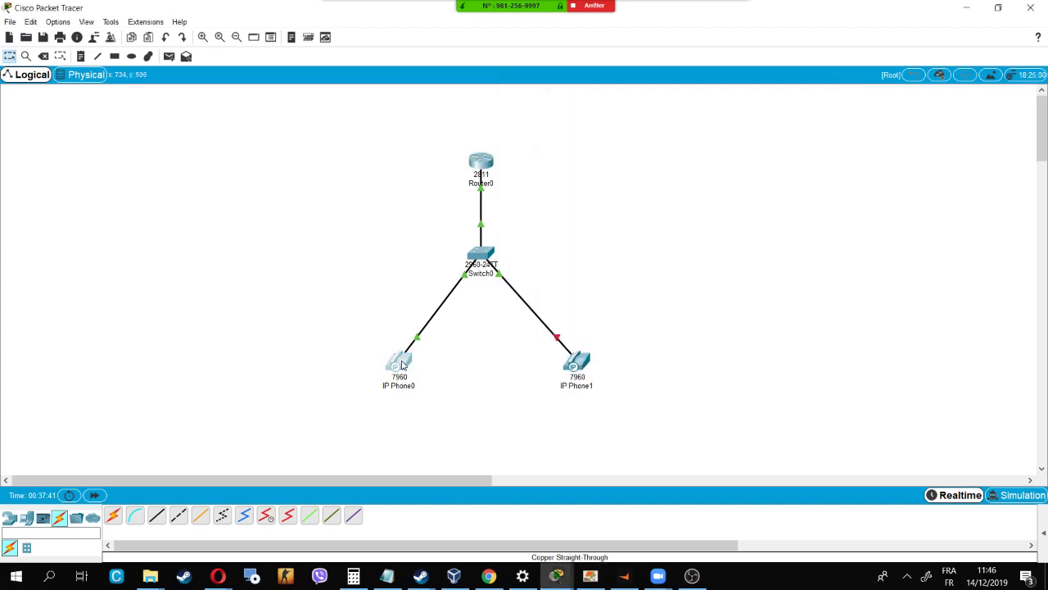
Step: Restart IP Phone0 by disconnecting and reconnecting its power adapter, then show the phone's graphical interface
left_click(400, 362)
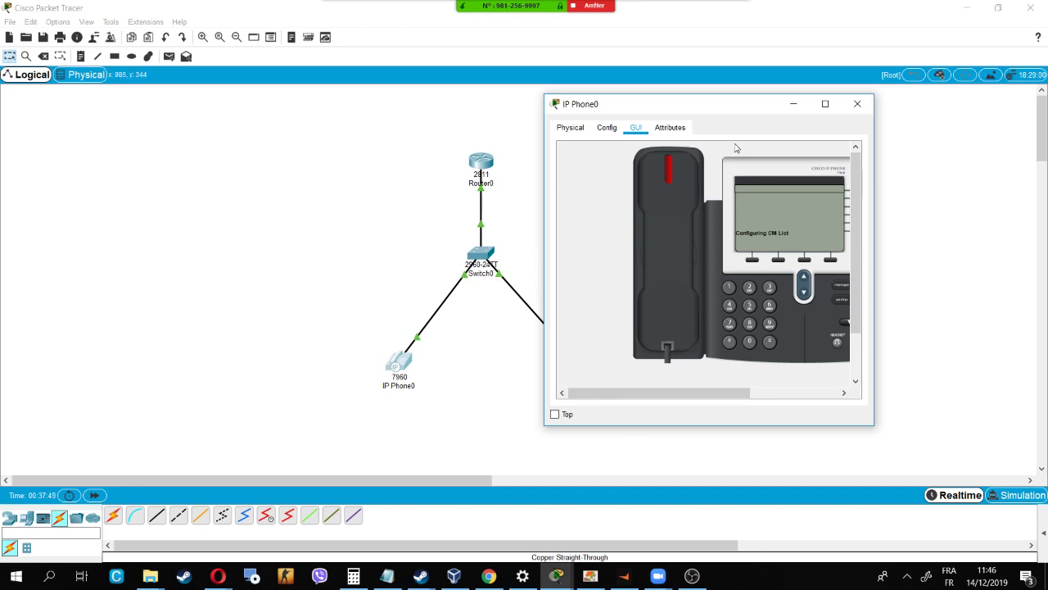
left_click(606, 128)
left_click(580, 129)
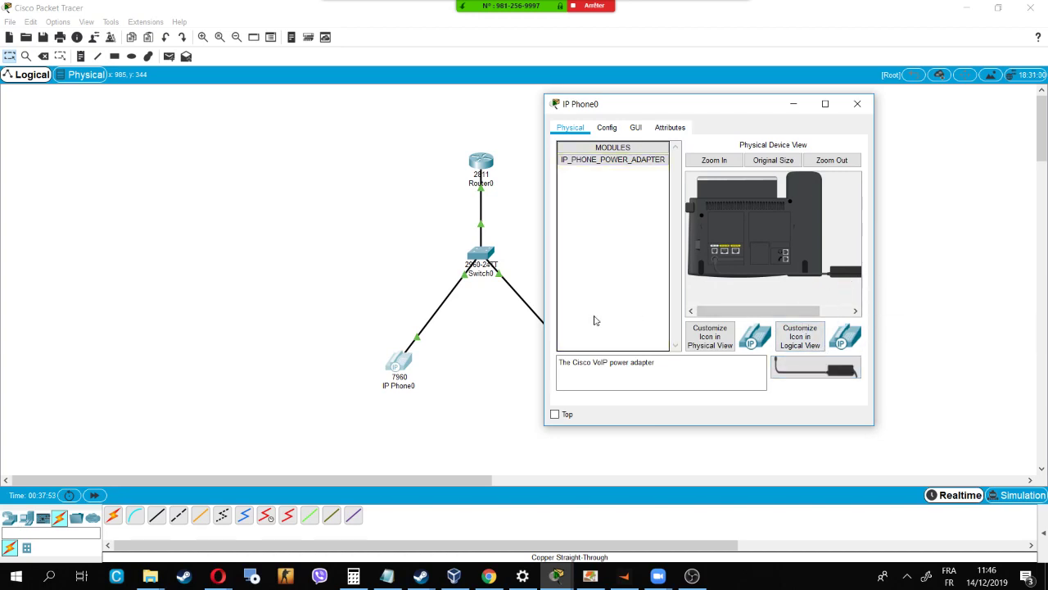
left_click_drag(849, 271, 618, 297)
left_click_drag(819, 370, 712, 257)
left_click(636, 127)
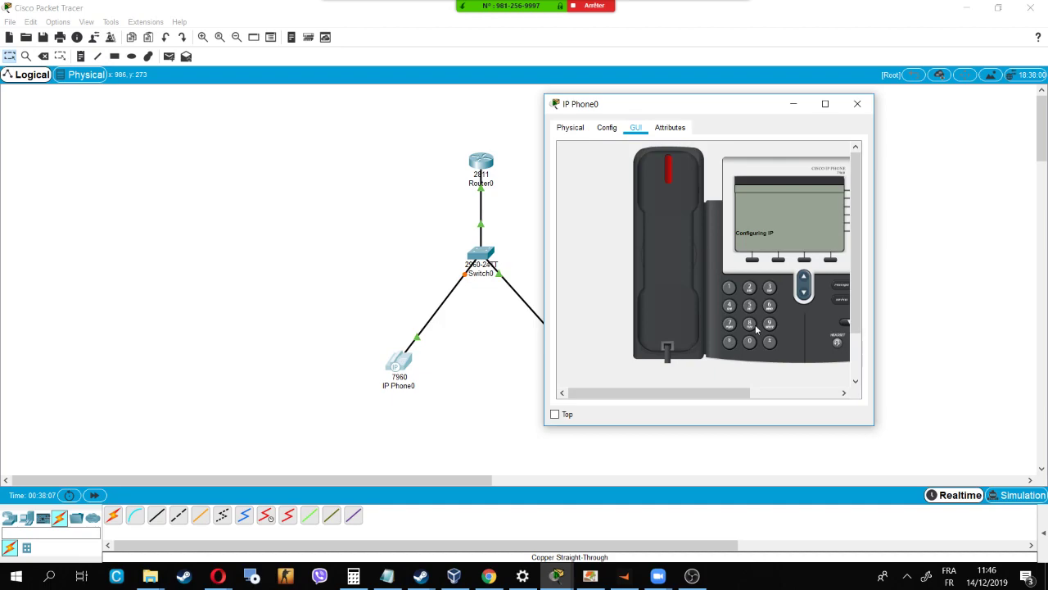
Step: Examine the DHCP address conflict messages in Router0's command line, then return to the network topology
left_click(501, 163)
left_click(485, 163)
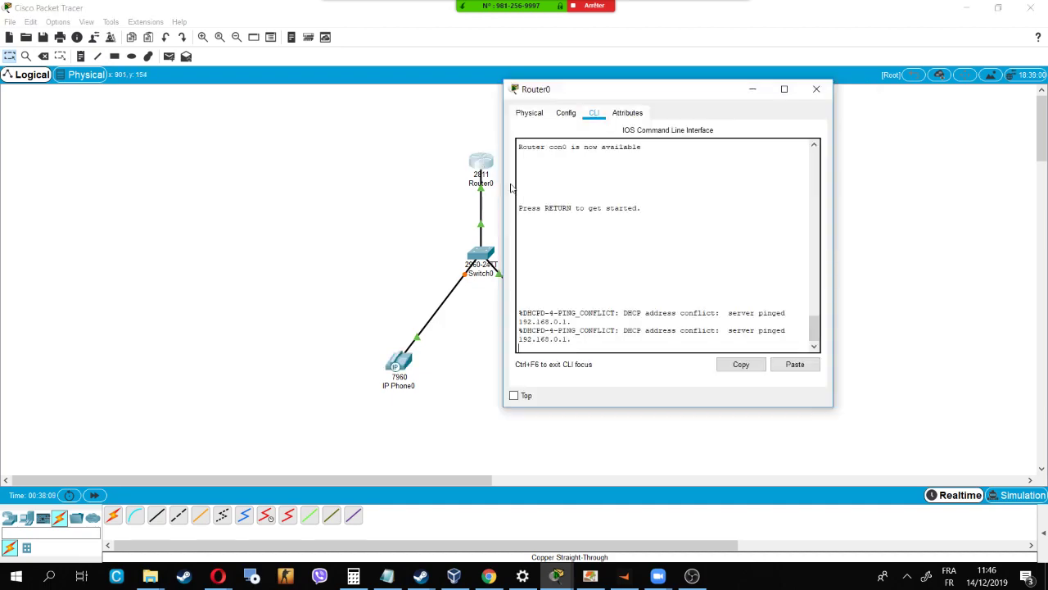
scroll(642, 276, "up", 5)
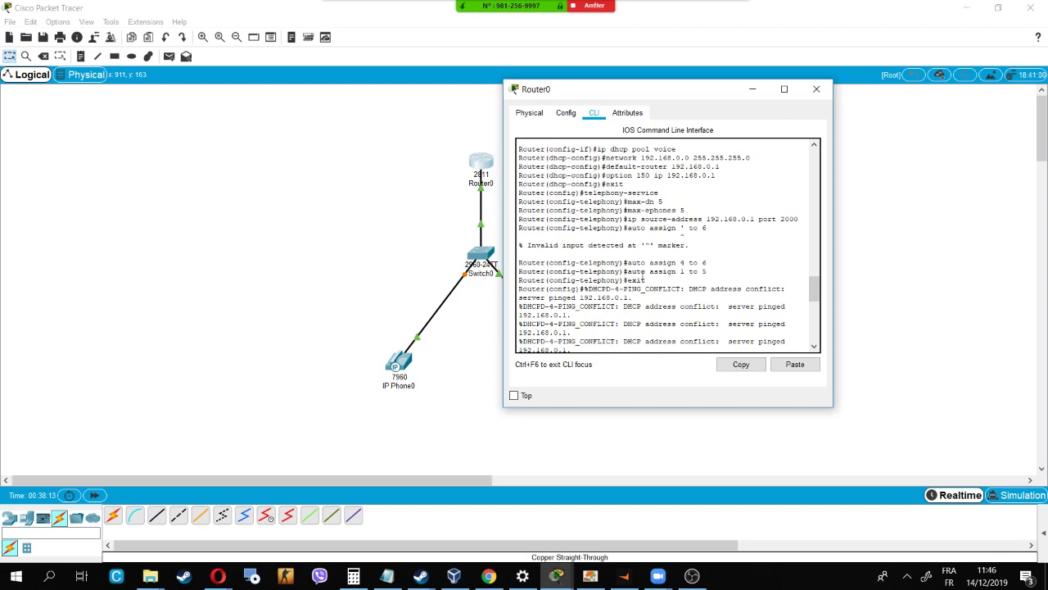
scroll(644, 278, "up", 1)
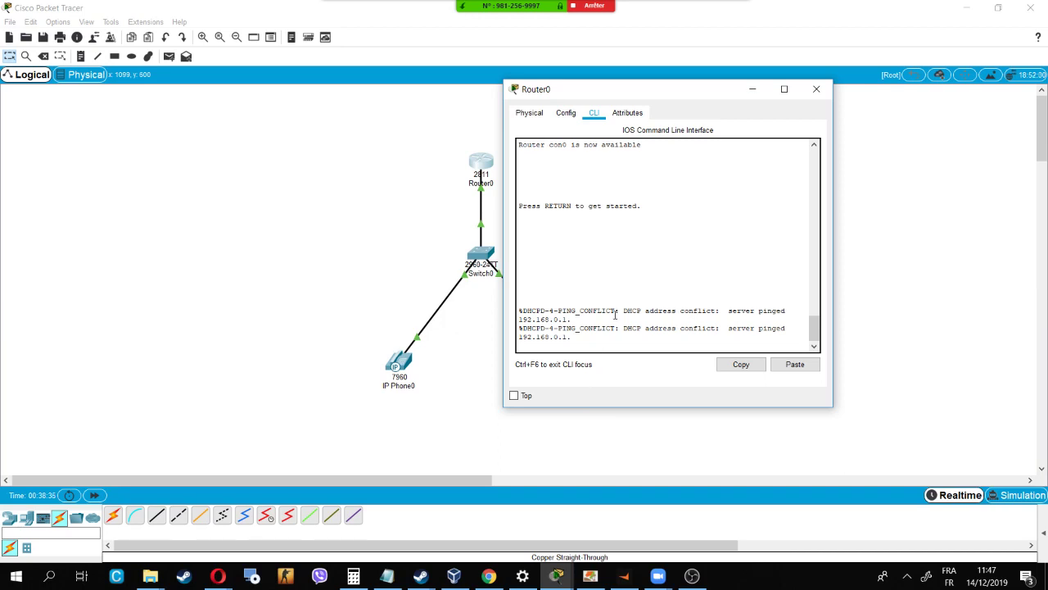
left_click(688, 215)
left_click_drag(535, 345, 510, 307)
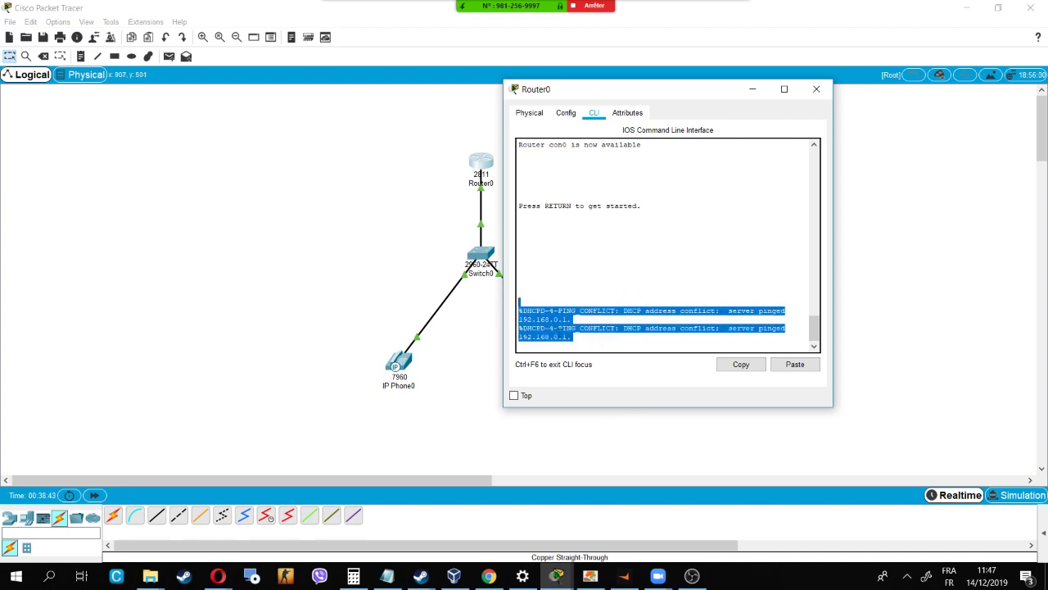
left_click(586, 343)
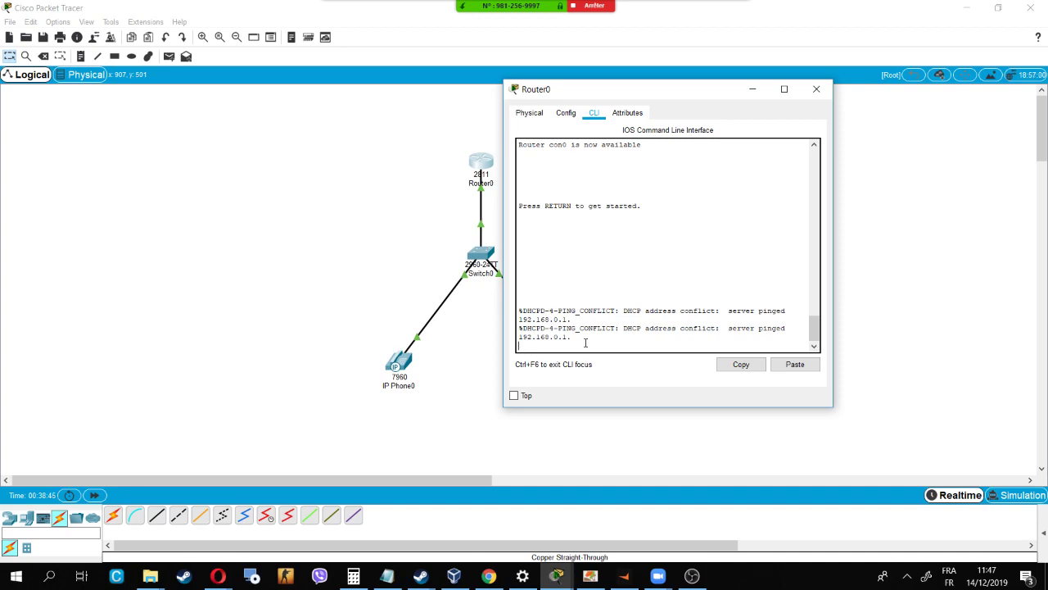
left_click(366, 381)
left_click(396, 368)
left_click(395, 368)
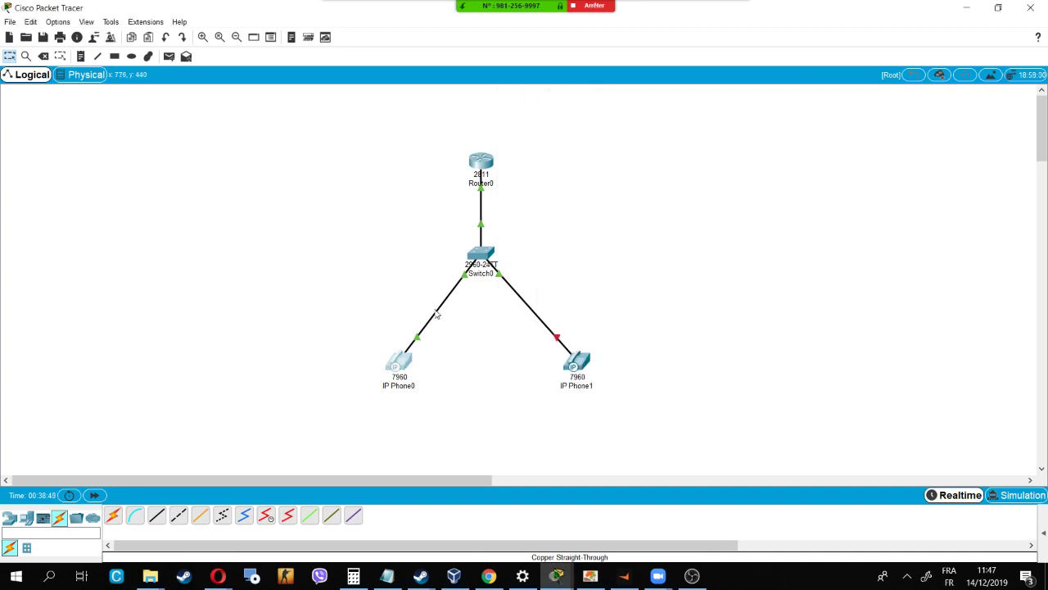
Step: Recheck the DHCP pool voice and telephony-service commands entered in Router0's command line
left_click(483, 167)
scroll(676, 315, "up", 5)
scroll(676, 316, "up", 3)
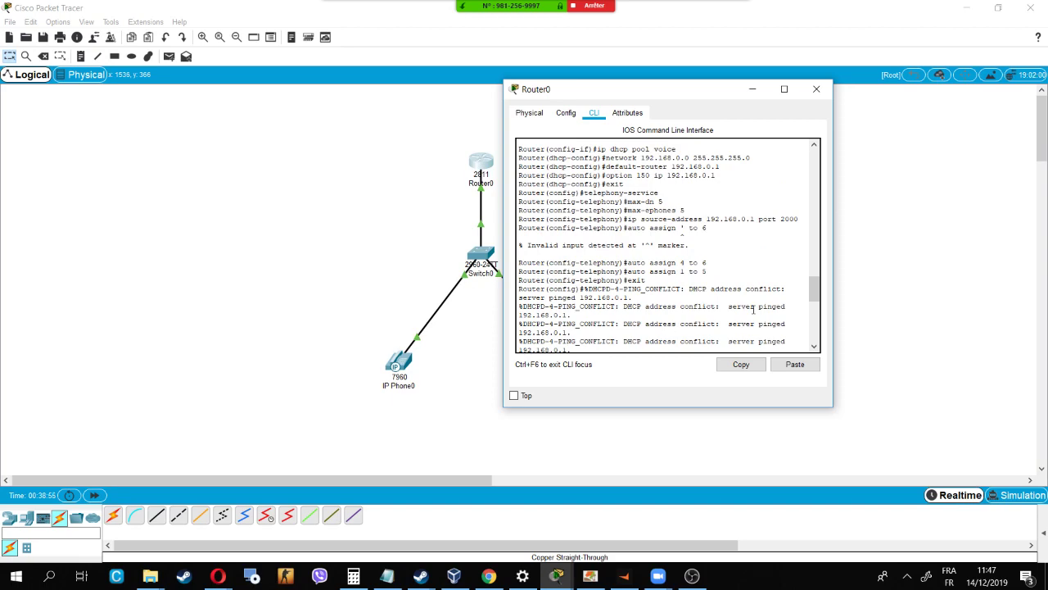
scroll(752, 309, "up", 3)
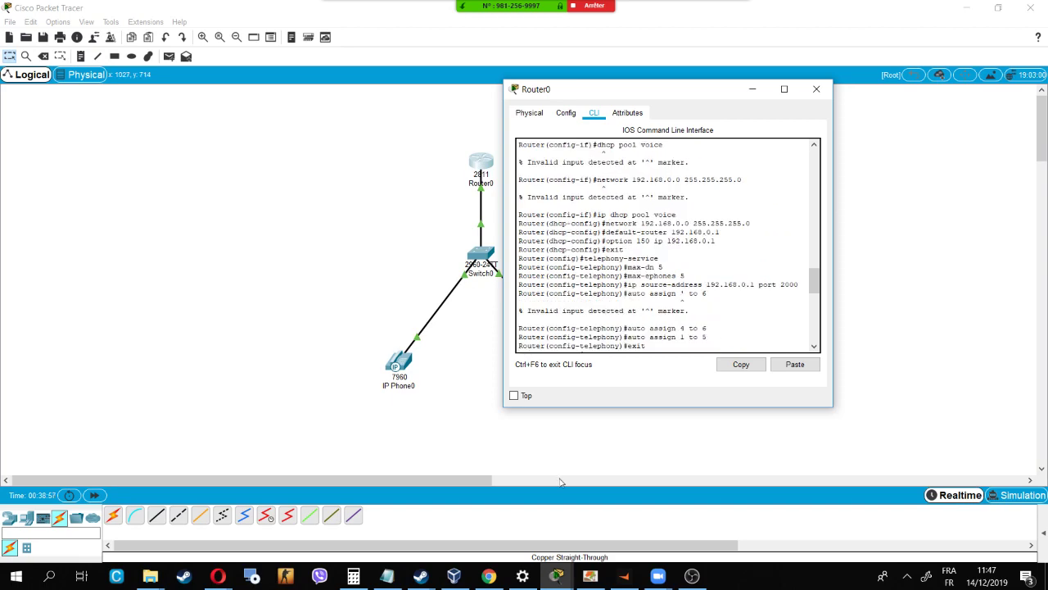
Step: Look up the IP phone number configuration steps in correction TP2.pdf, then switch back to Packet Tracer
left_click(590, 576)
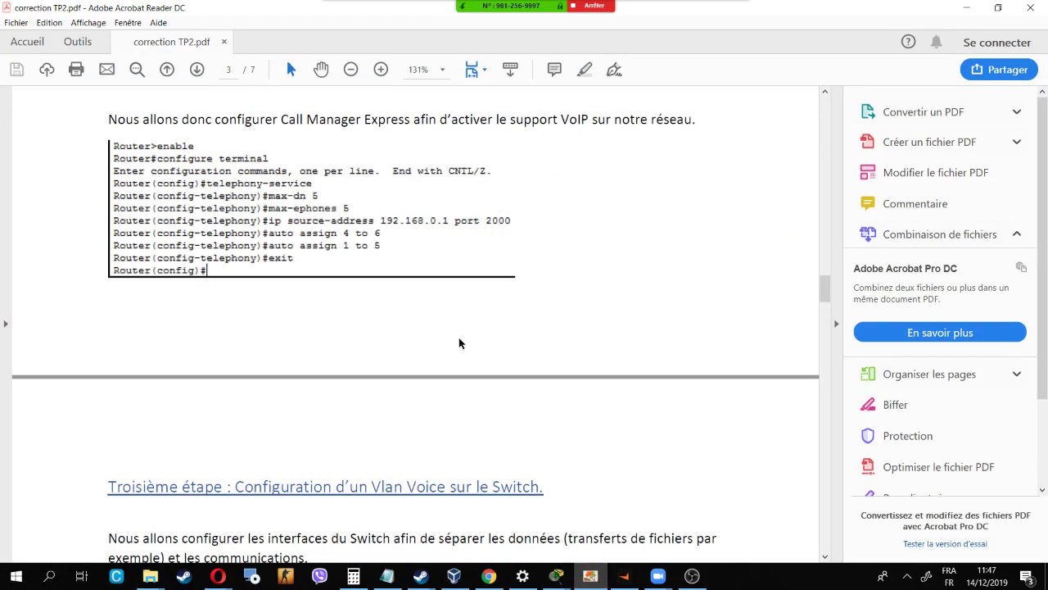
scroll(459, 343, "down", 5)
scroll(458, 337, "down", 6)
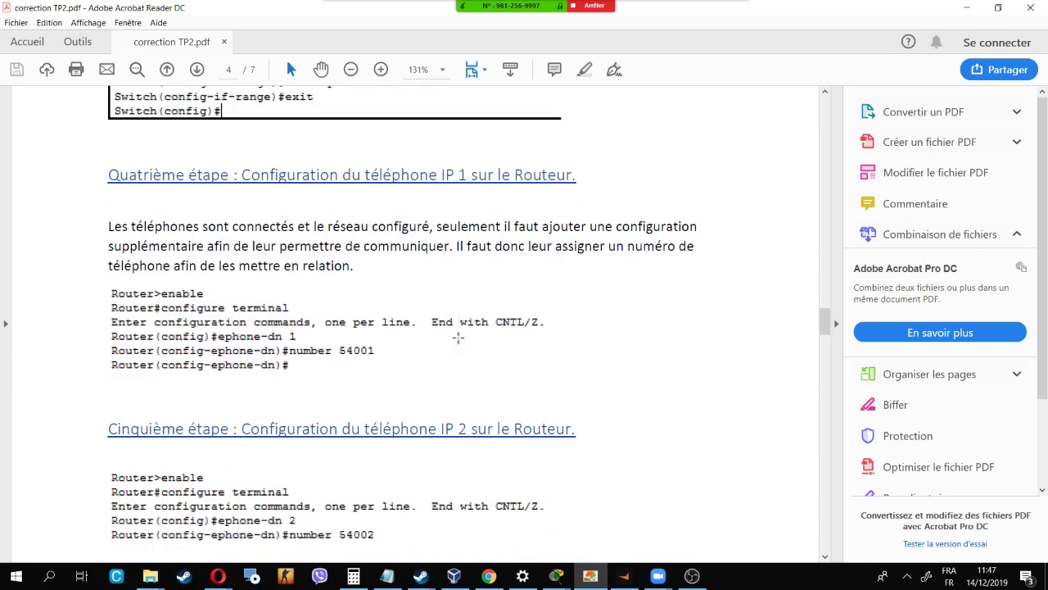
scroll(458, 337, "up", 2)
key("alt+Tab")
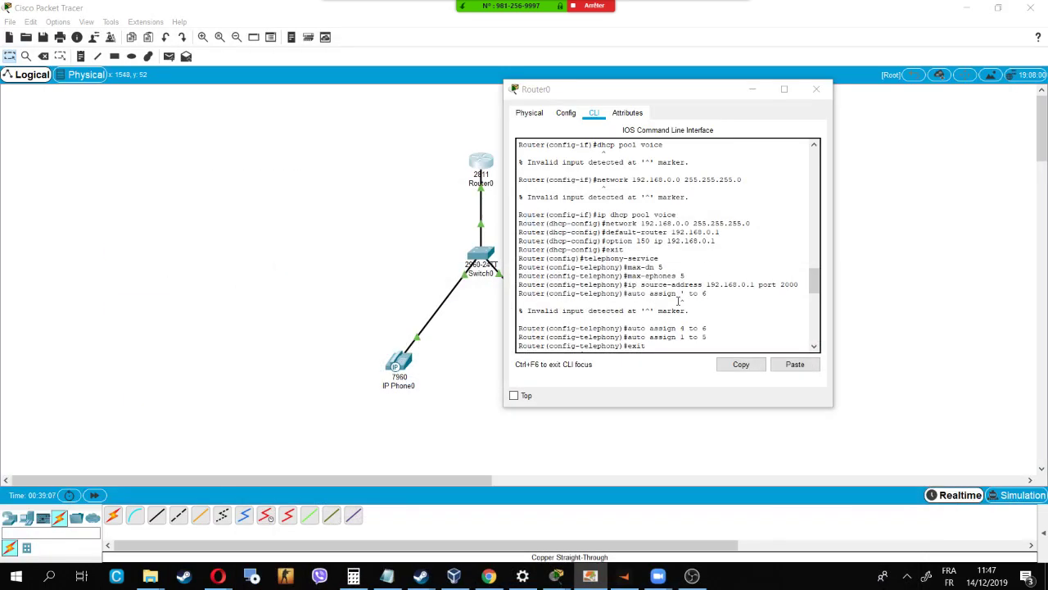
Step: Go to the end of Router0's console output and start a session at the user prompt
scroll(674, 307, "down", 15)
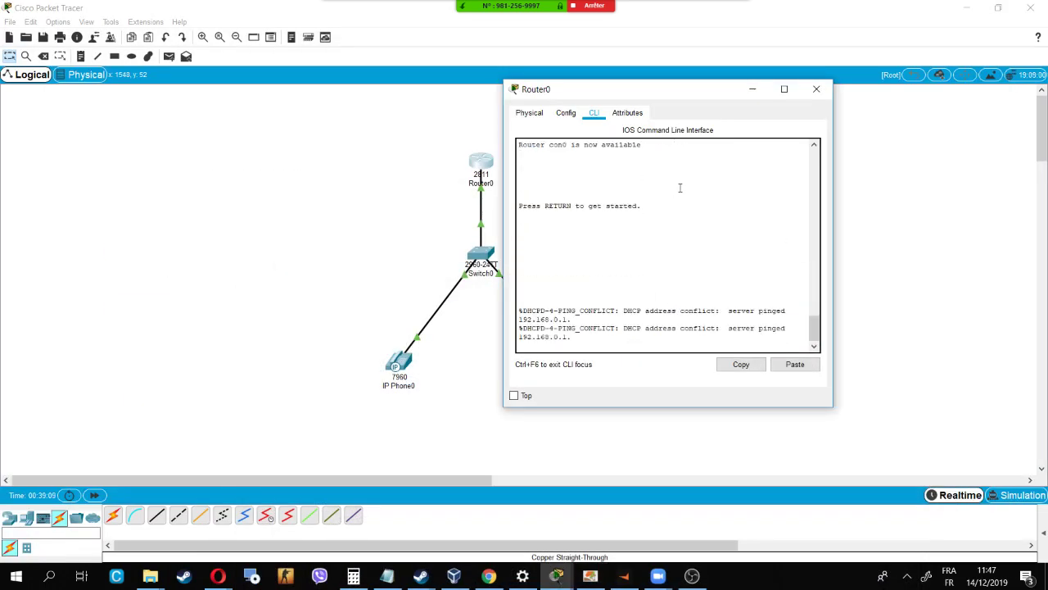
scroll(680, 187, "up", 5)
scroll(710, 276, "down", 5)
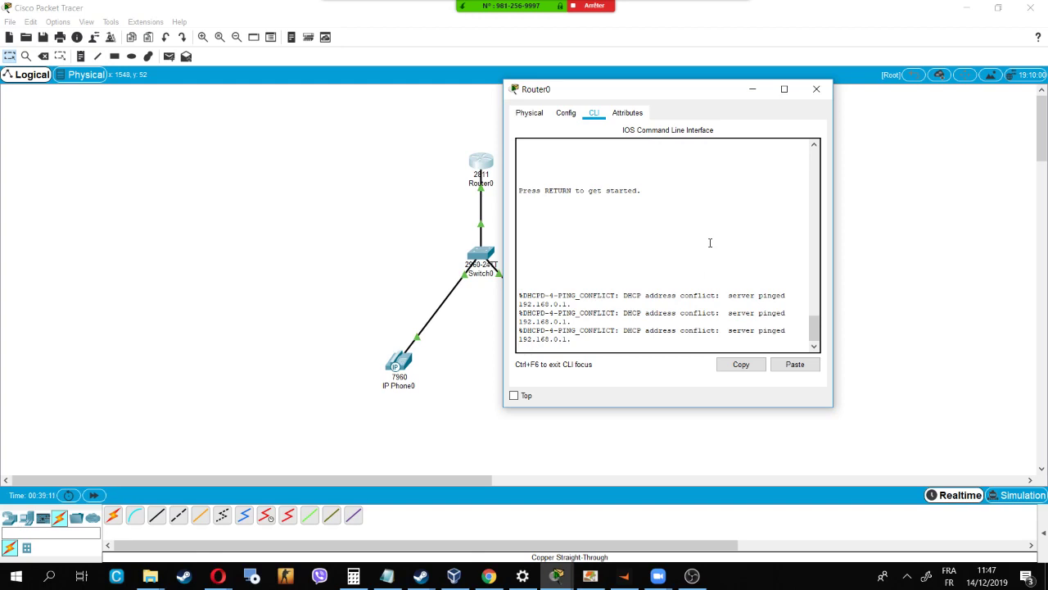
key("Return")
key("Return")
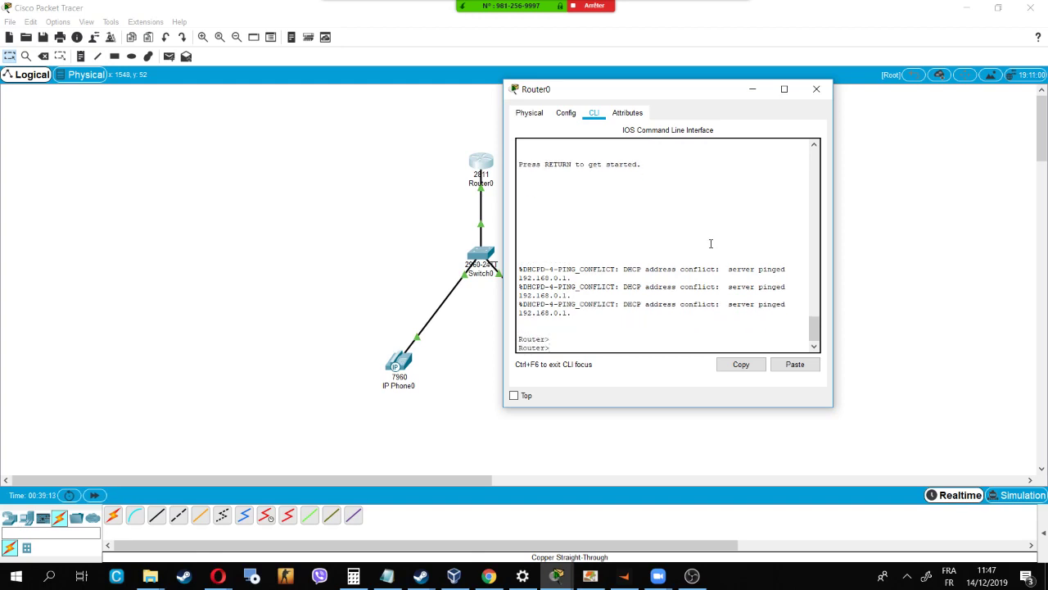
Step: Check IP Phone0's display, then power the phone off by removing its power adapter and minimize its window
left_click(400, 365)
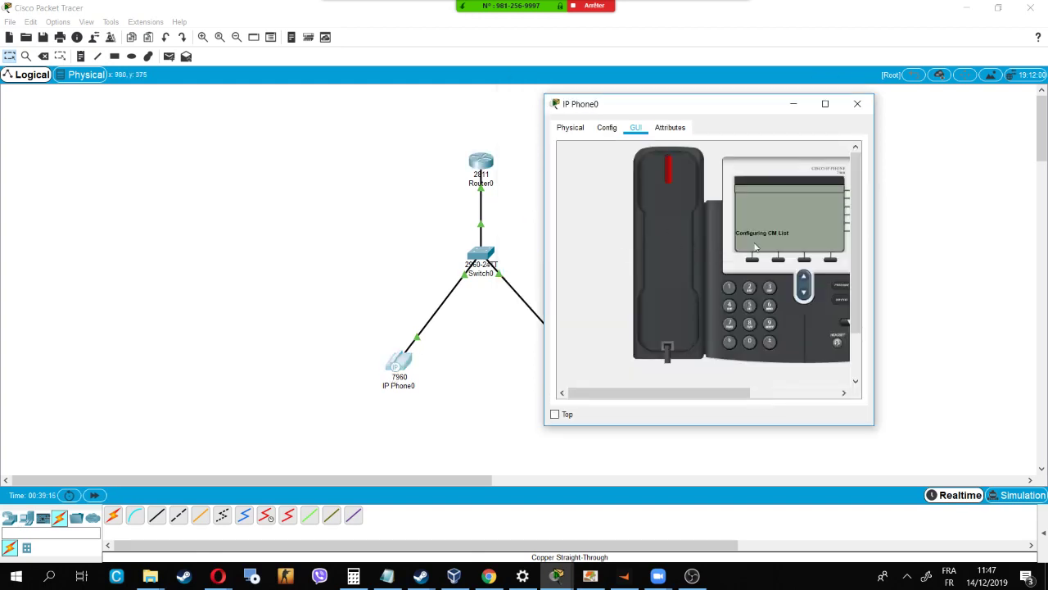
left_click(401, 359)
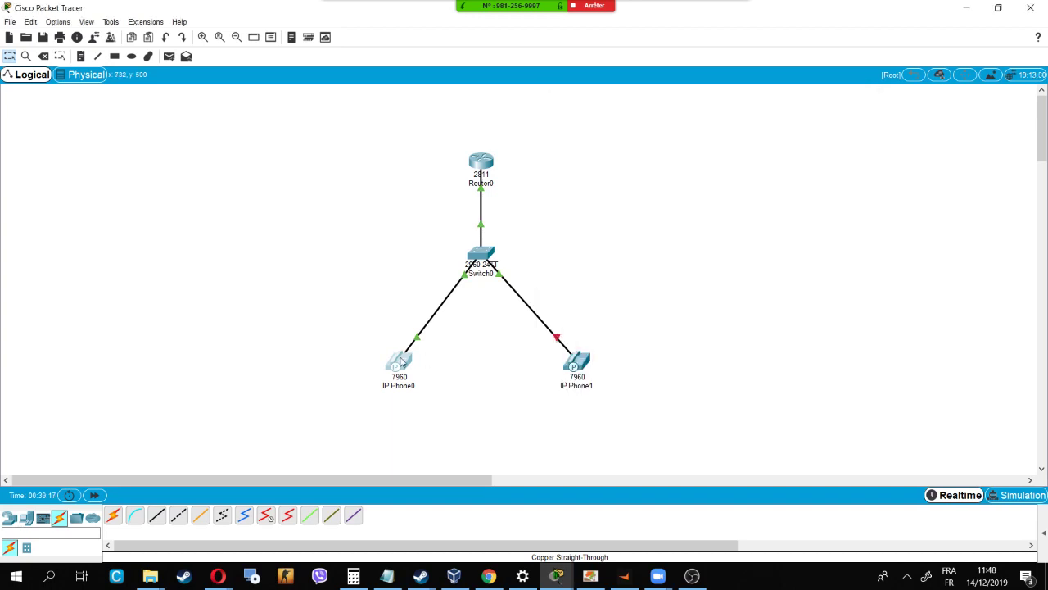
left_click(401, 359)
left_click(610, 129)
left_click(571, 127)
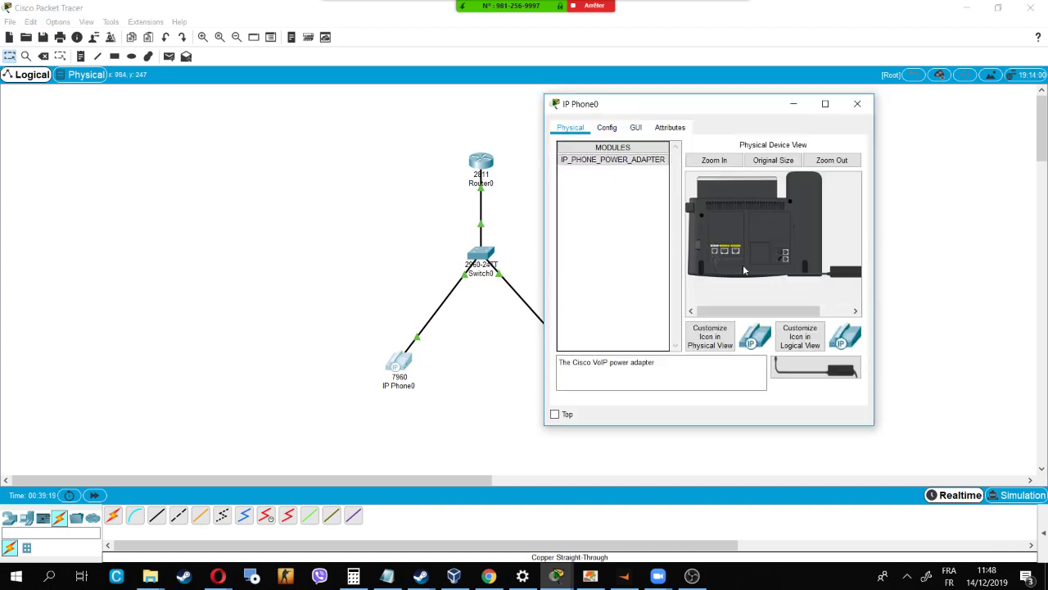
left_click_drag(835, 276, 714, 384)
left_click_drag(851, 277, 570, 287)
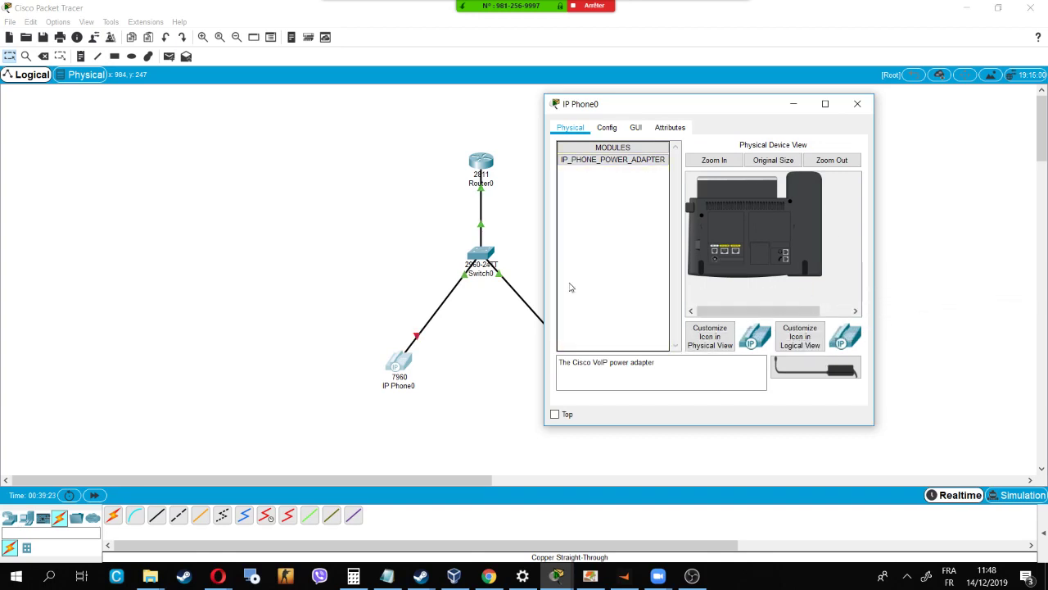
left_click(794, 104)
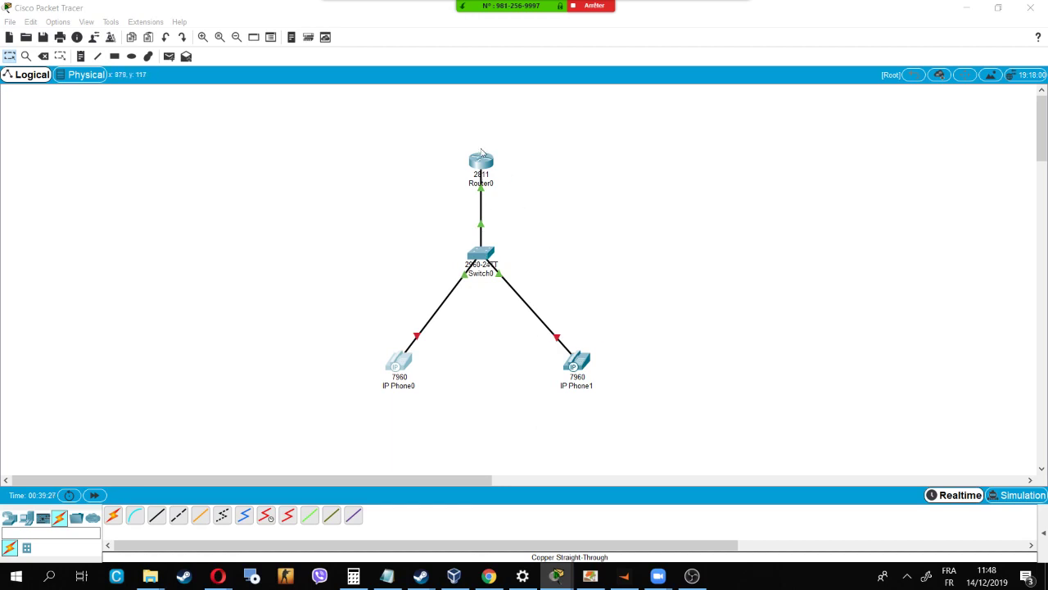
Step: Reopen Router0's command line and get a clean user prompt below the DHCP conflict messages
left_click(482, 157)
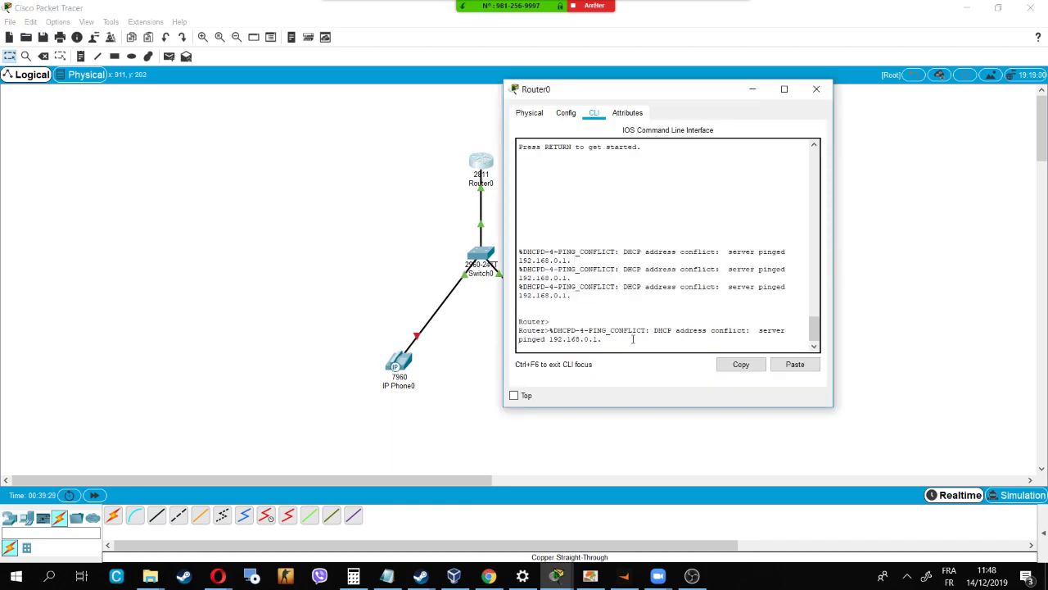
key("Return")
key("Return")
key("Return")
key("Return")
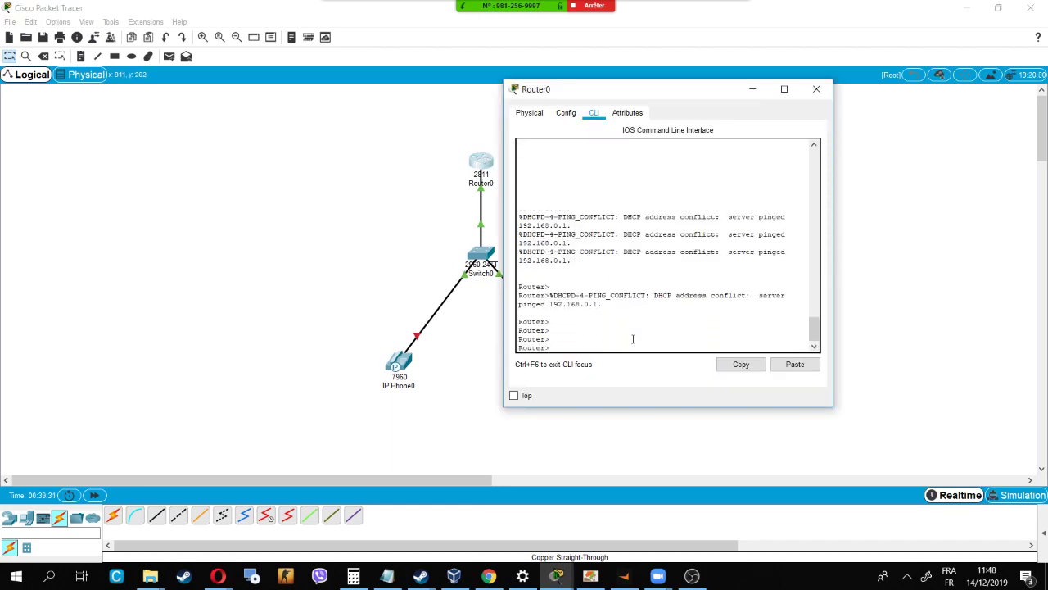
Step: Look up the ephone-dn commands for the IP phones in correction TP2.pdf, then switch back to Router0's command line in Packet Tracer
left_click(504, 574)
left_click(502, 583)
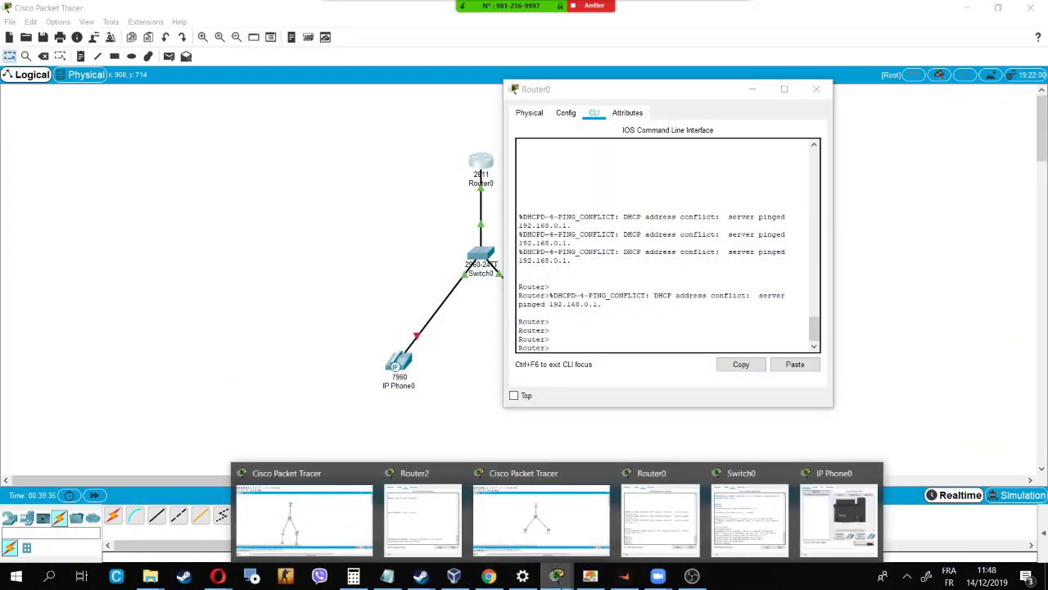
left_click(589, 576)
scroll(548, 475, "down", 3)
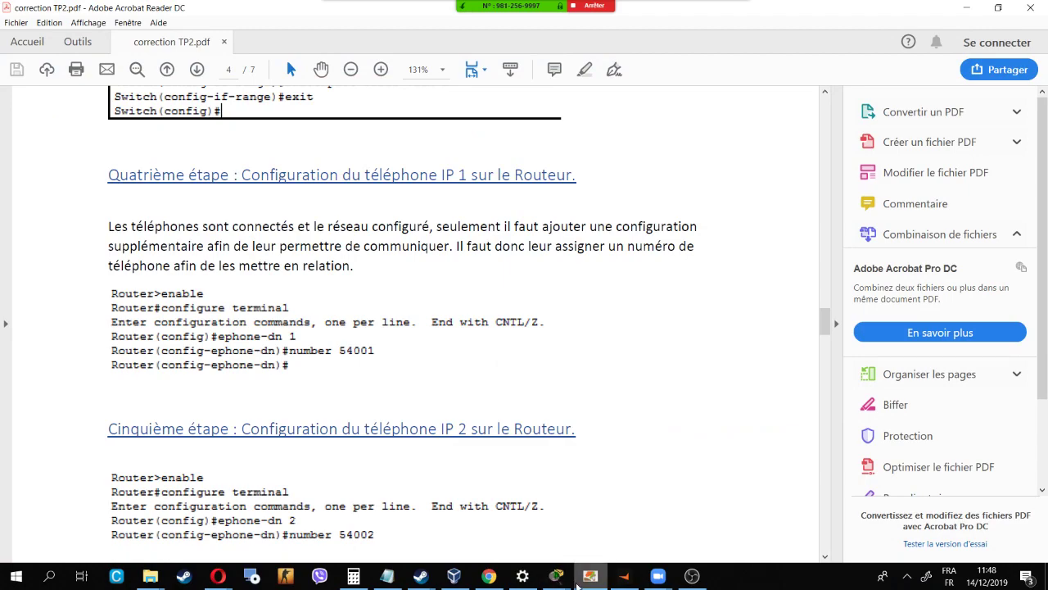
left_click(590, 576)
left_click(589, 575)
left_click(589, 576)
left_click(603, 349)
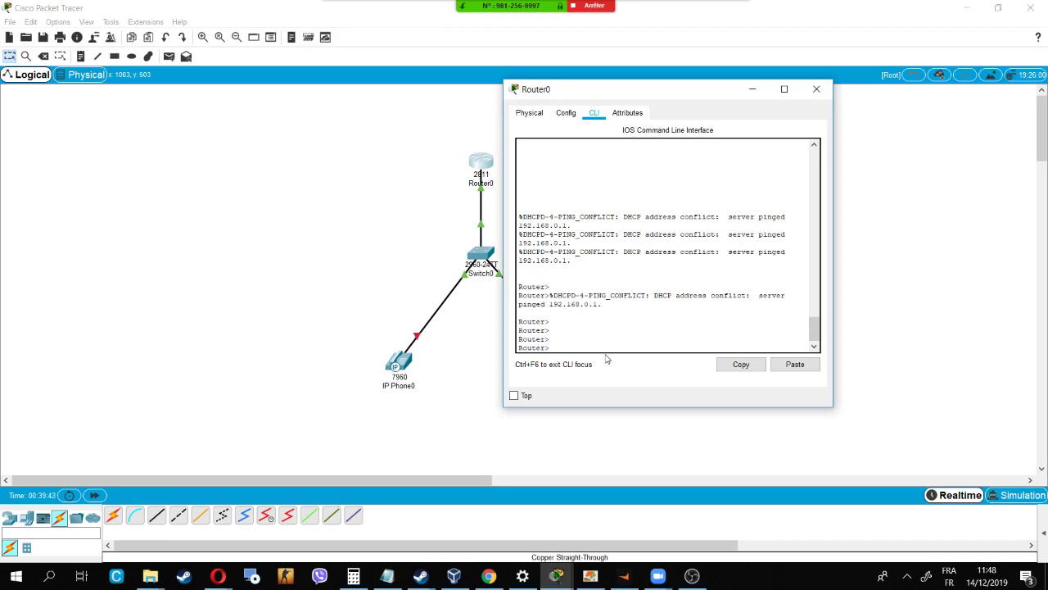
Step: Try the ephone-dn 1 command and then the configure command at Router0's user prompt
type("ephone-dn")
key("BackSpace")
key("BackSpace")
type("n 1")
key("Return")
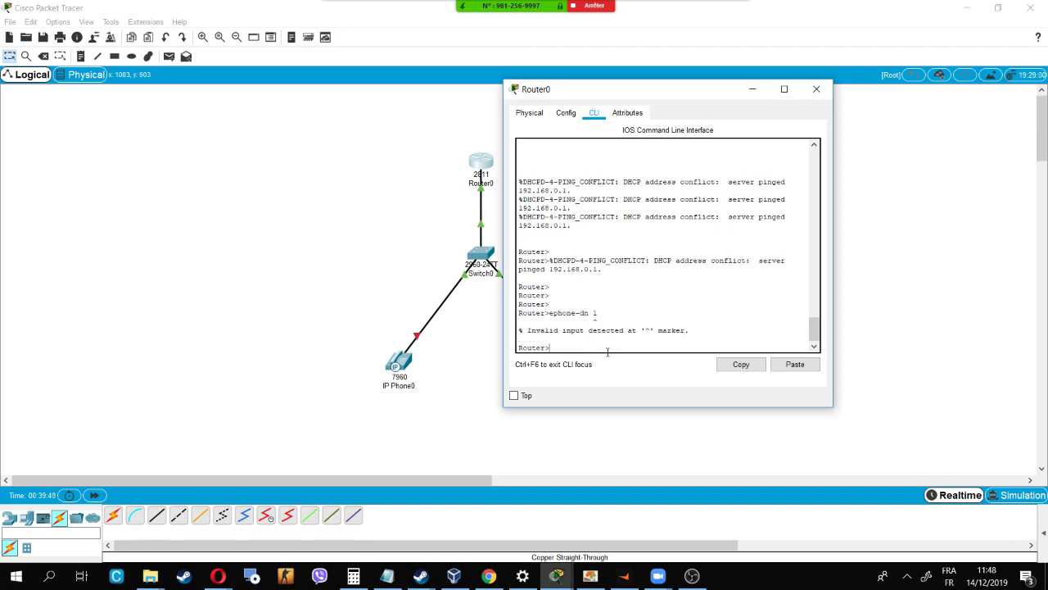
type("configure")
key("Return")
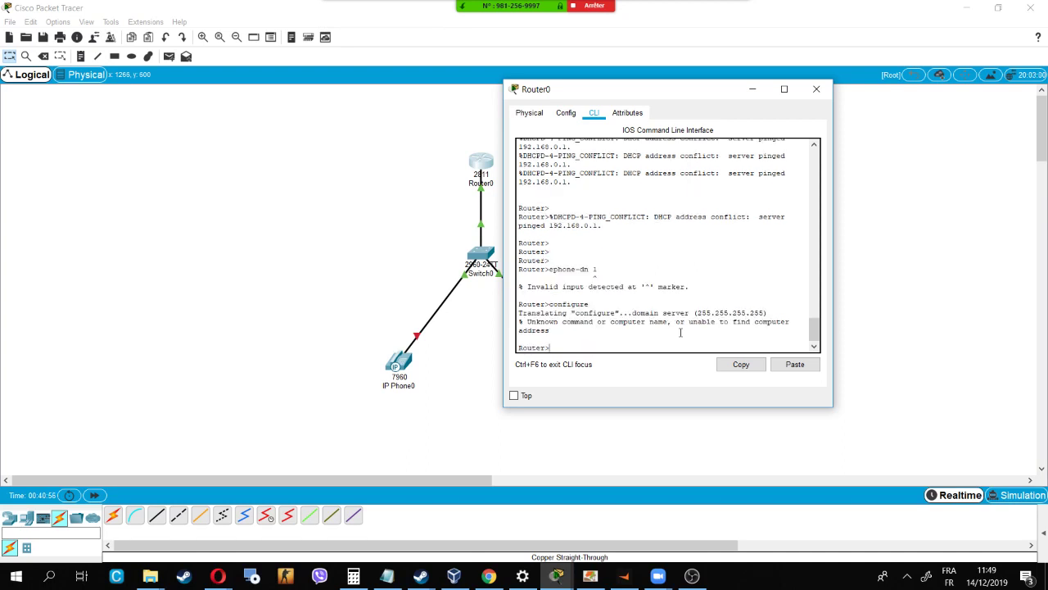
Step: Enter privileged mode on Router0 with enable and try ephone-dn 1 again
type("enable")
key("Return")
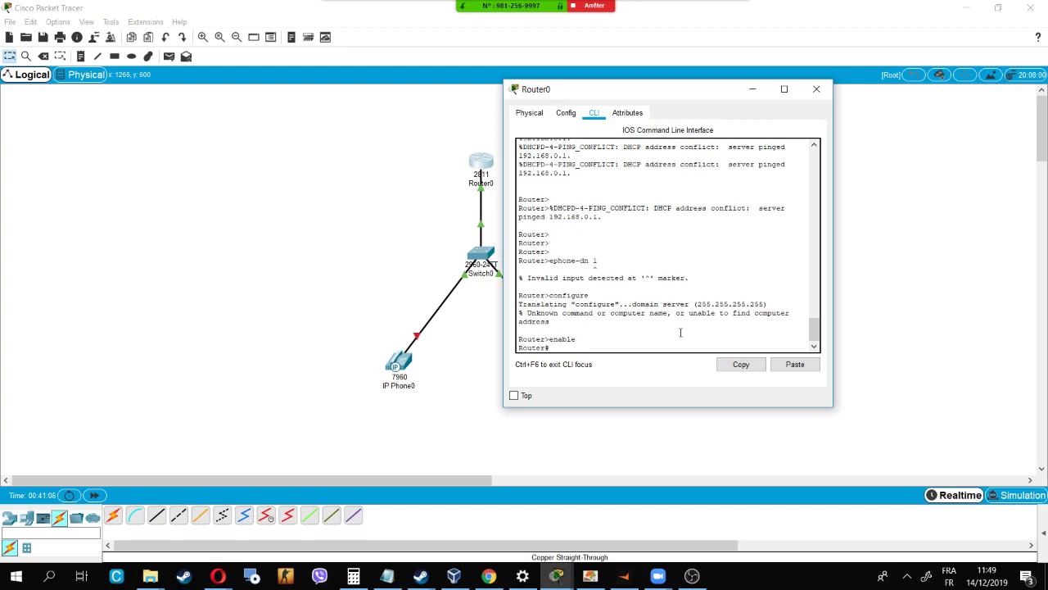
key("Up")
key("Up")
key("Up")
key("Return")
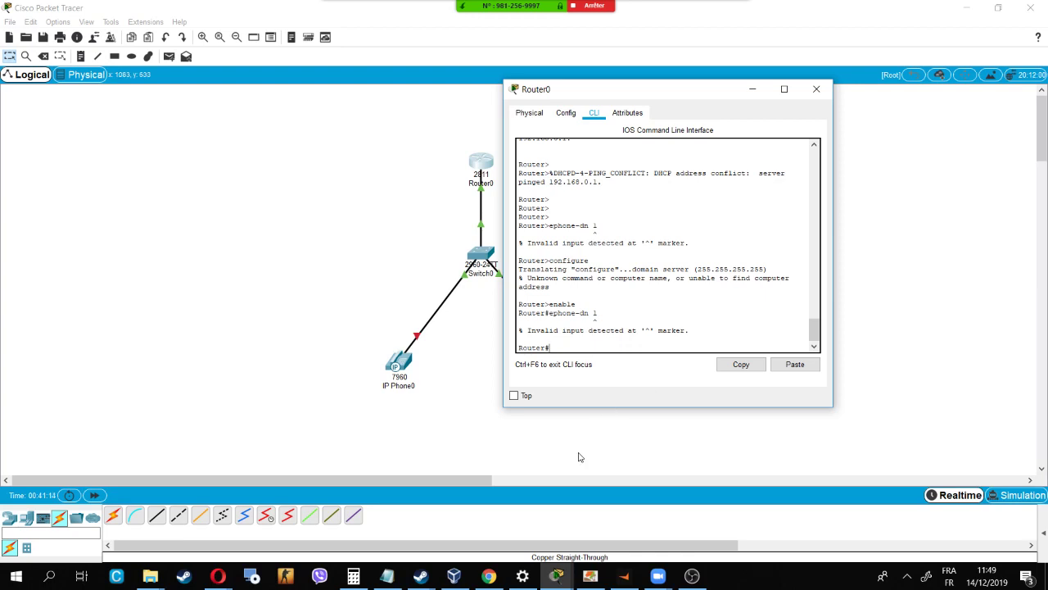
Step: Try to start configuration with configure from privileged mode, then rerun ephone-dn 1
type("configure")
key("Return")
key("Up")
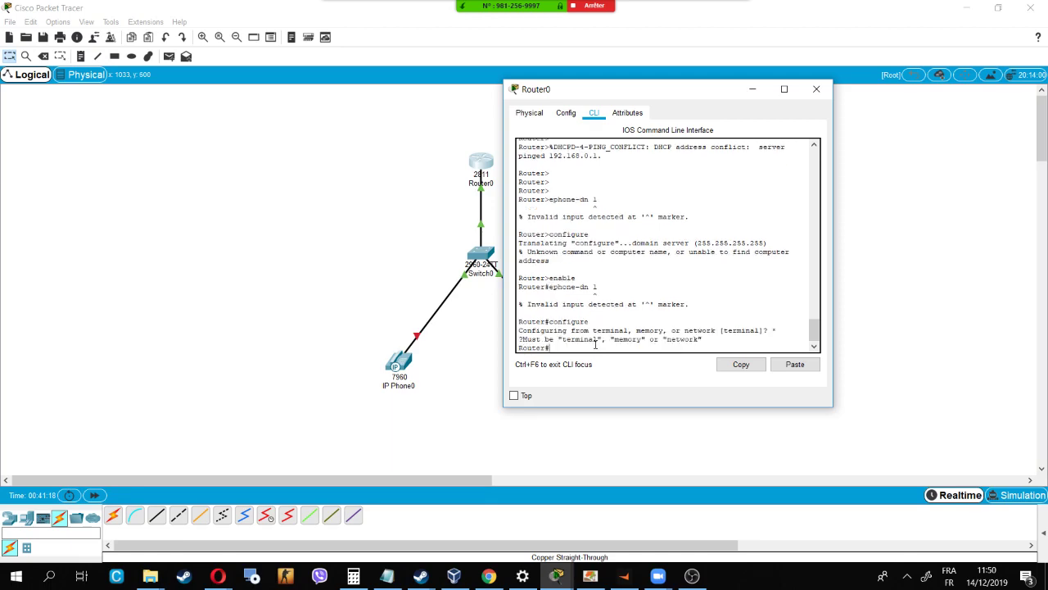
key("Up")
key("Return")
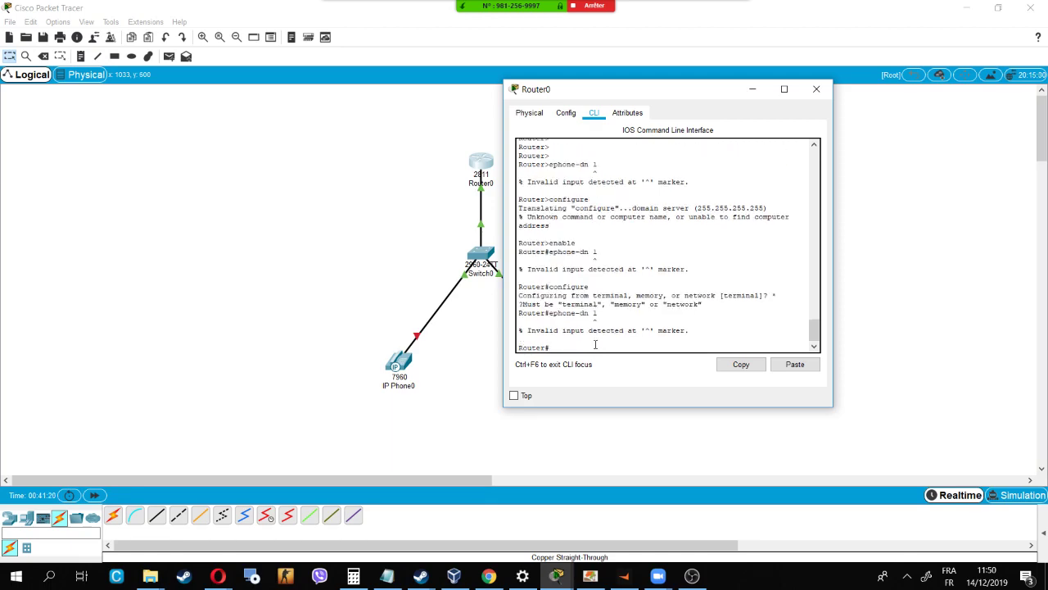
Step: Compare the command sequence for IP phone 1 in correction TP2.pdf with Router0's console, then return to Packet Tracer
left_click(590, 575)
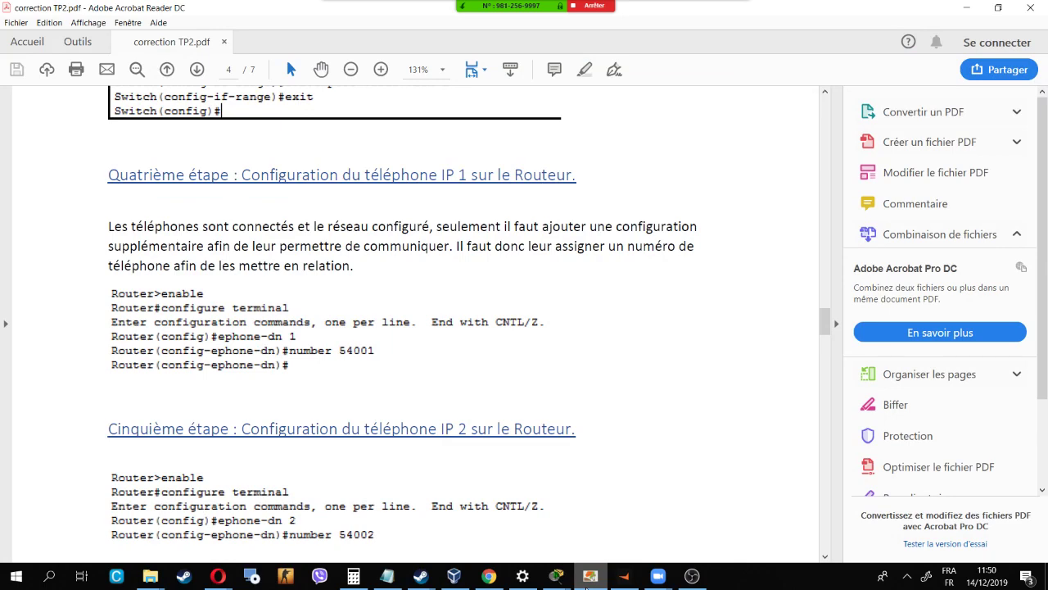
key("alt+Tab")
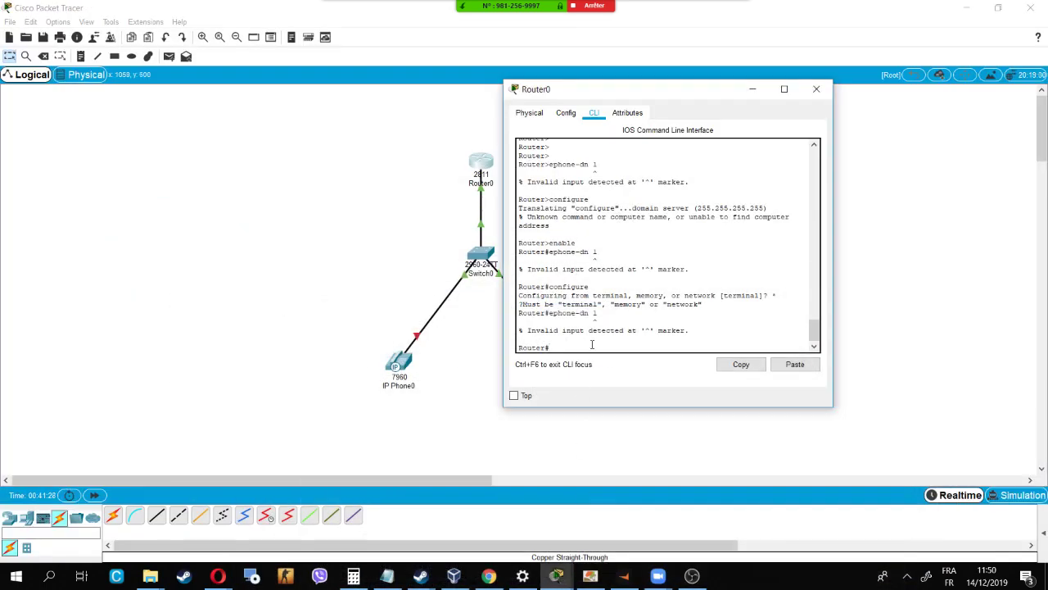
left_click(589, 577)
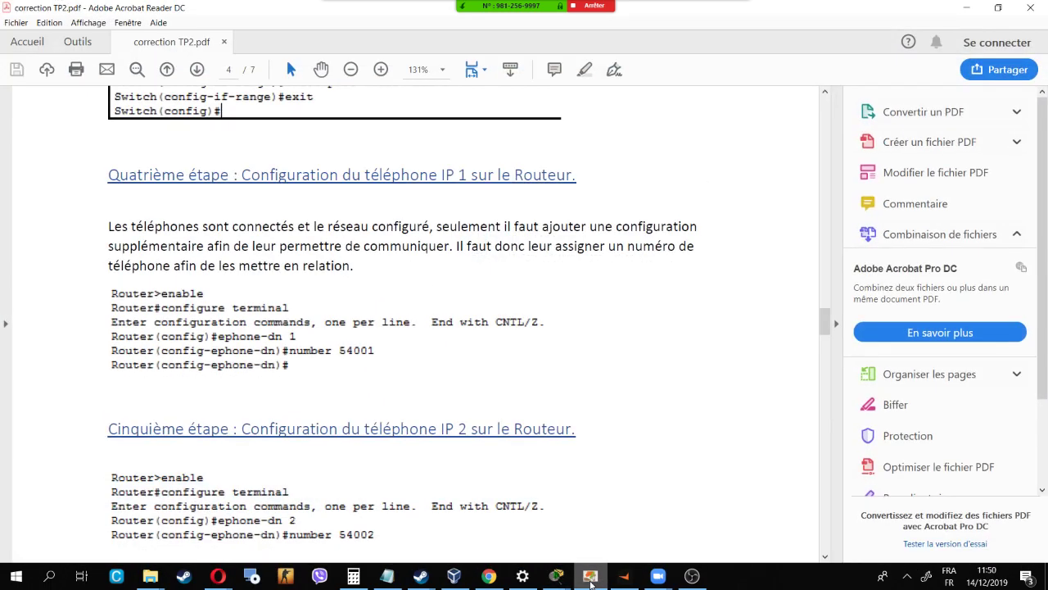
left_click(590, 578)
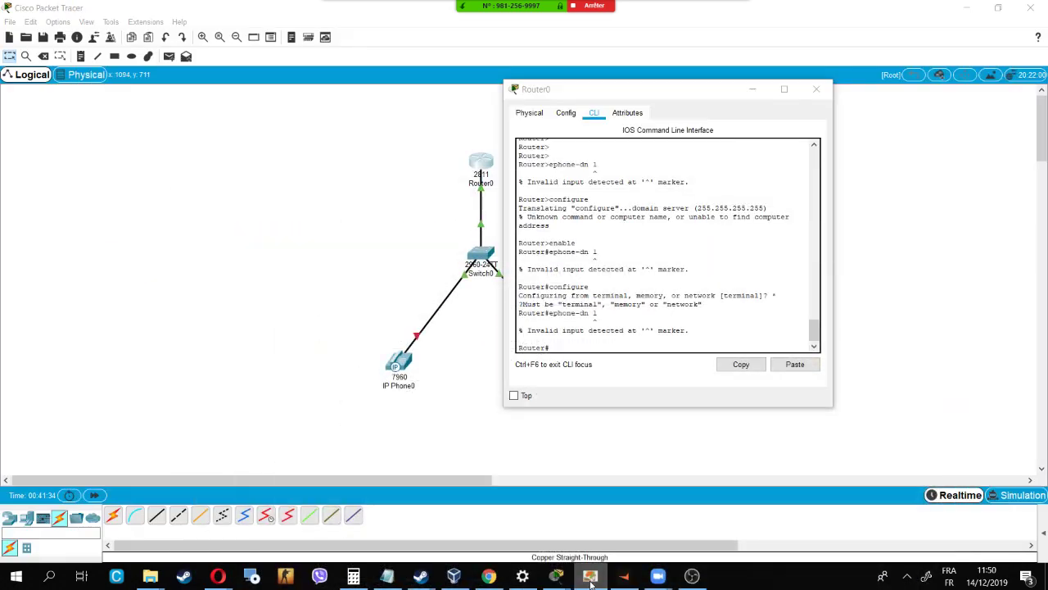
left_click(590, 580)
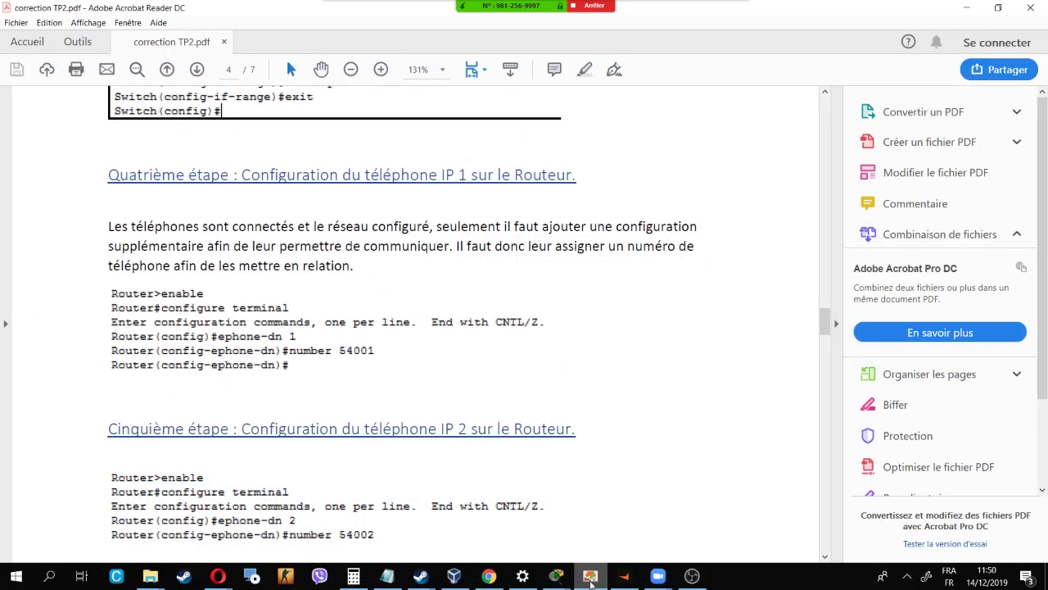
left_click(590, 579)
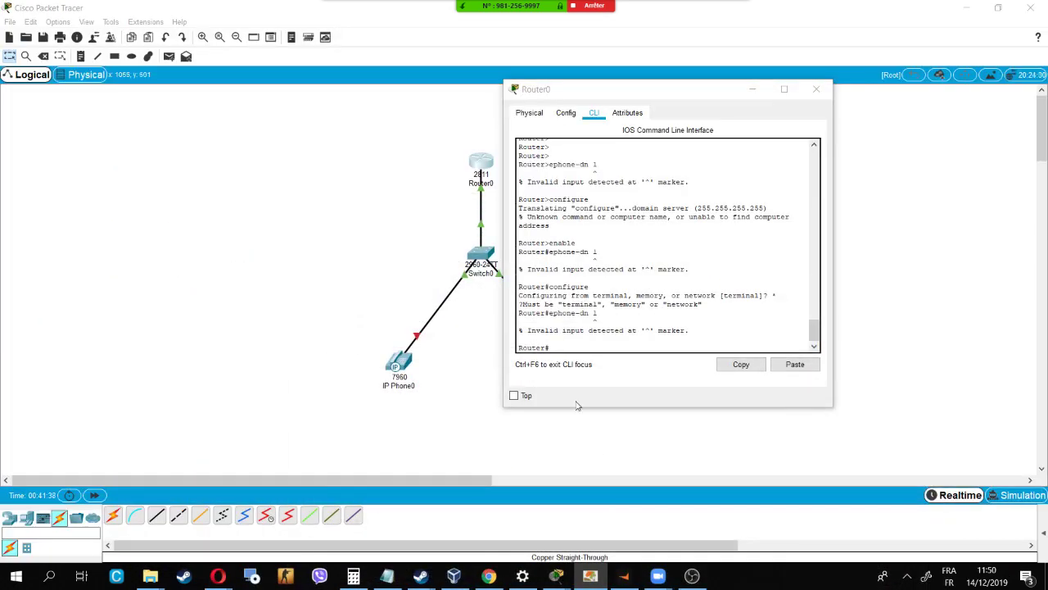
Step: Enter configuration mode on Router0 with configure, accepting the default terminal source, and create directory line ephone-dn 1
left_click(574, 349)
type("c")
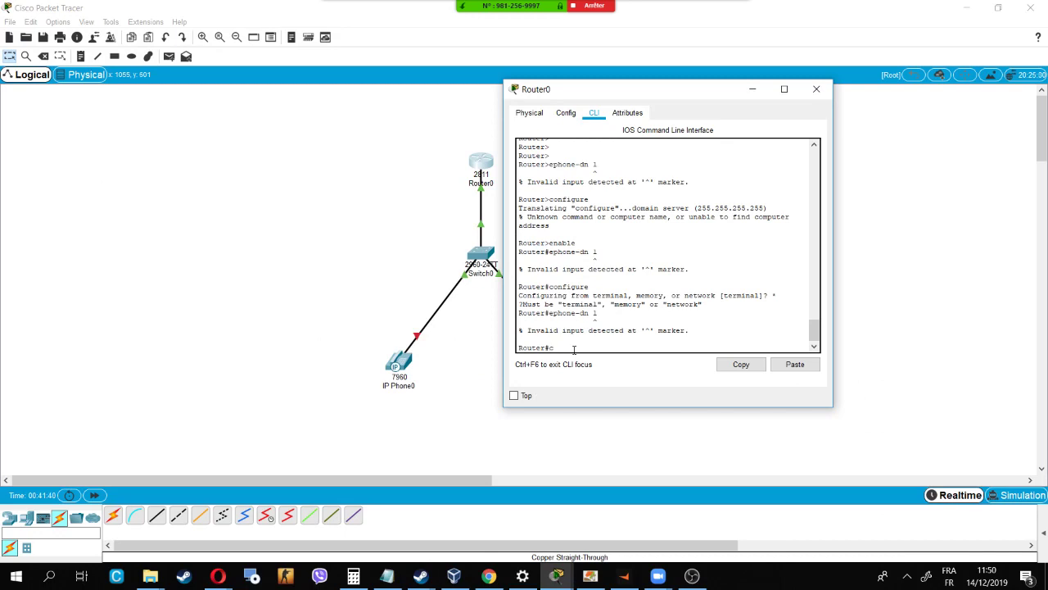
type("onfigure")
key("Return")
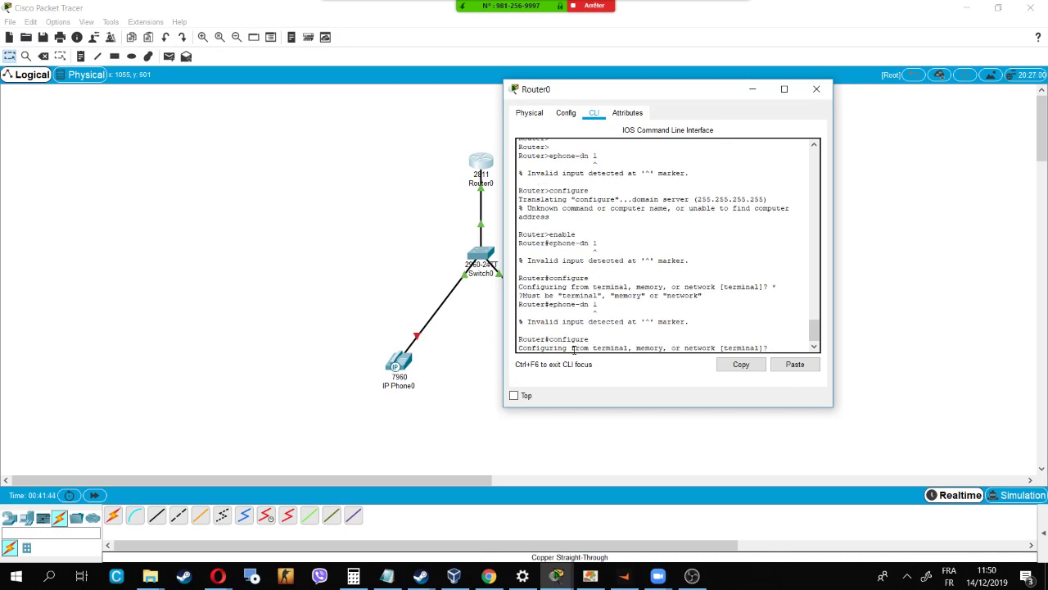
key("Return")
type("ephone-dn 1")
key("Return")
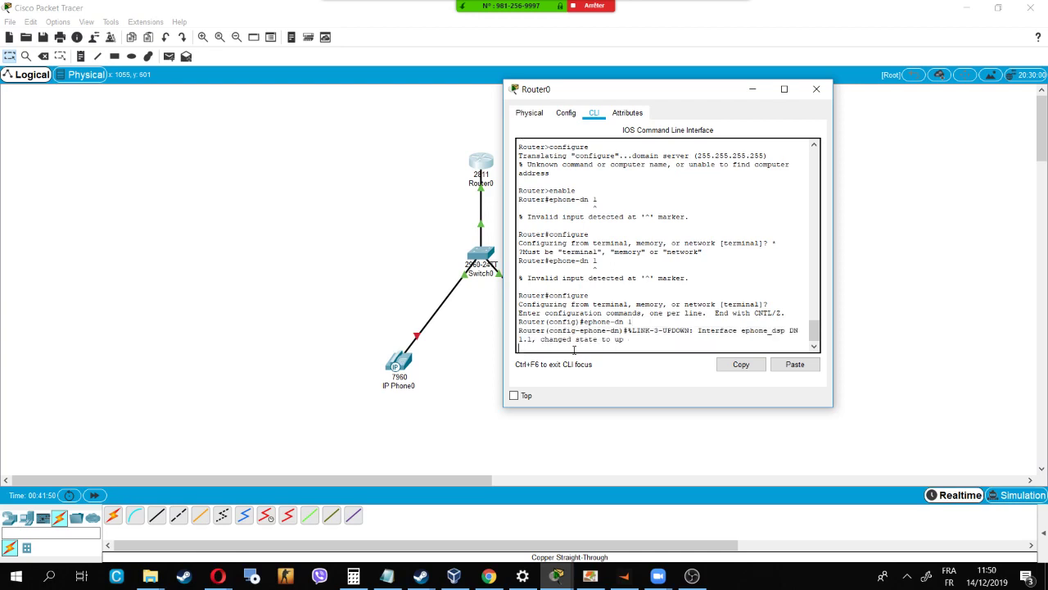
Step: Assign number 54001 to ephone-dn 1 on Router0
key("Return")
type("number 54001")
key("Return")
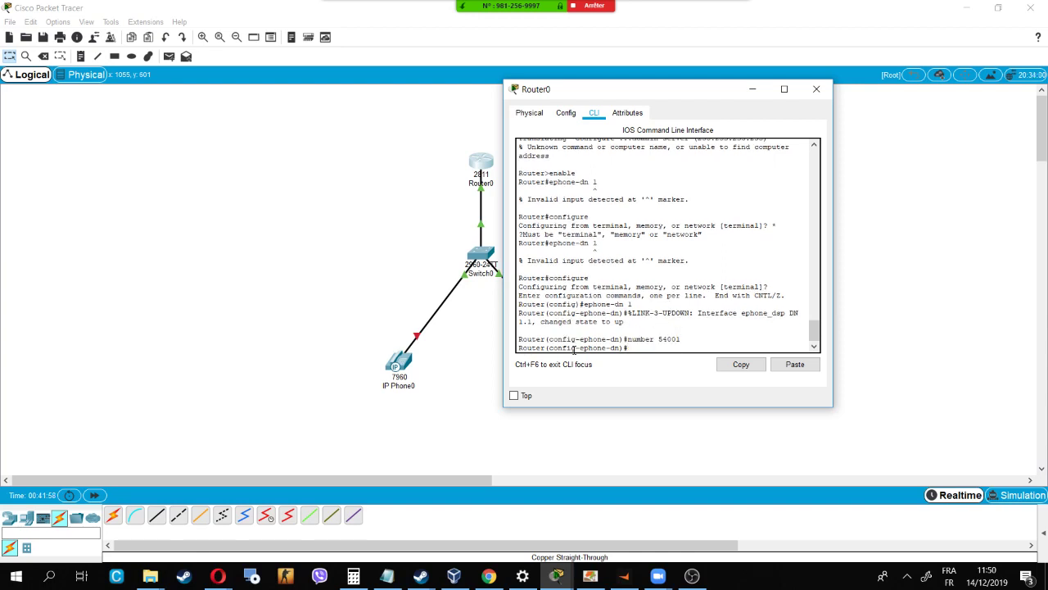
scroll(576, 348, "up", 1)
scroll(633, 328, "down", 1)
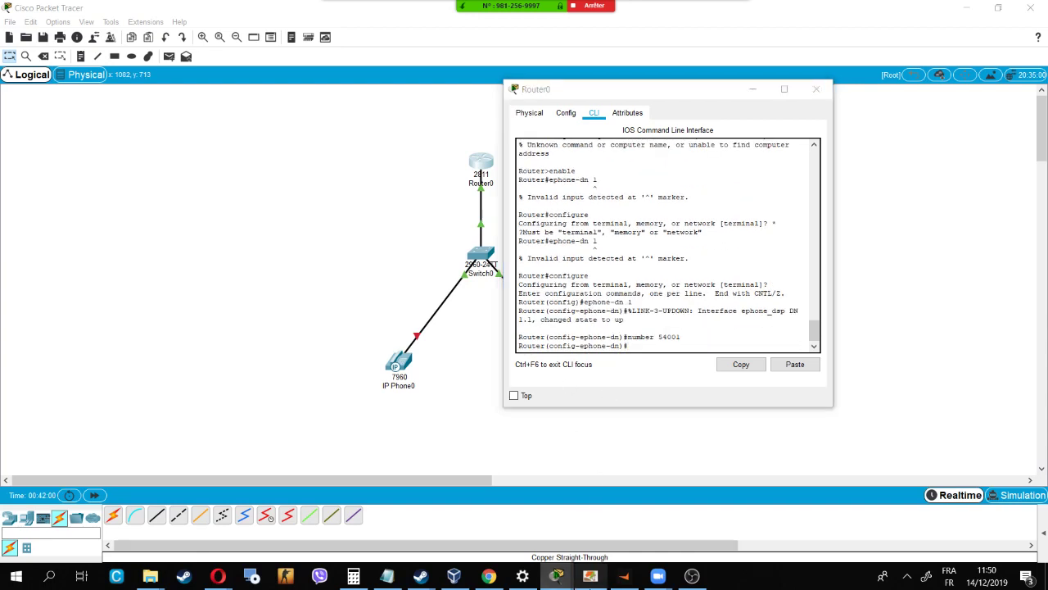
Step: Check the IP phone 2 commands in correction TP2.pdf, then leave ephone-dn 1 on Router0 and create ephone-dn 2
left_click(590, 575)
scroll(538, 509, "down", 1)
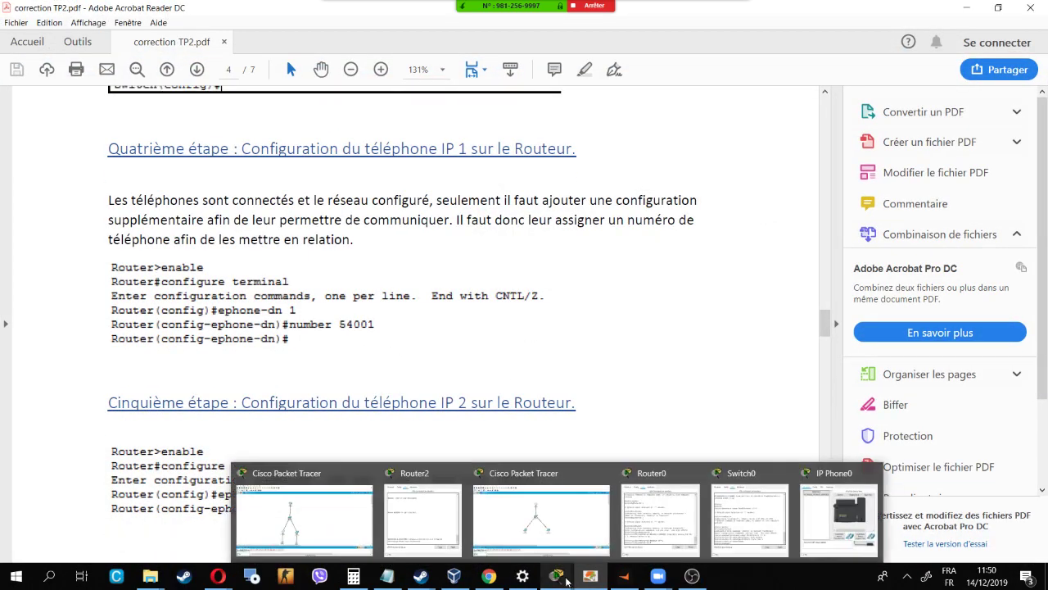
left_click(565, 577)
type("exit")
key("Return")
type("ephone-dn 1")
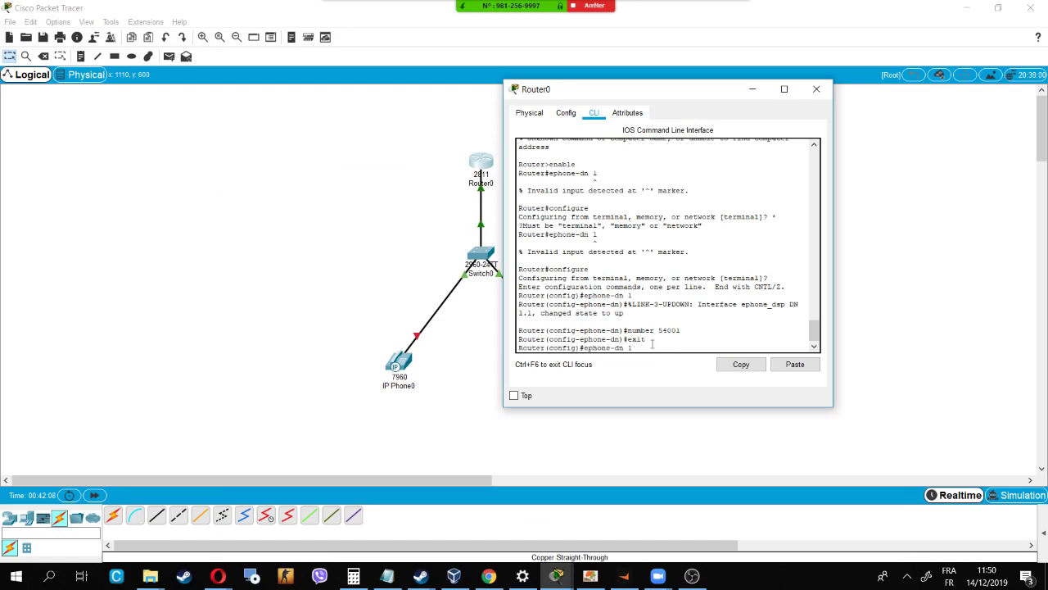
key("Return")
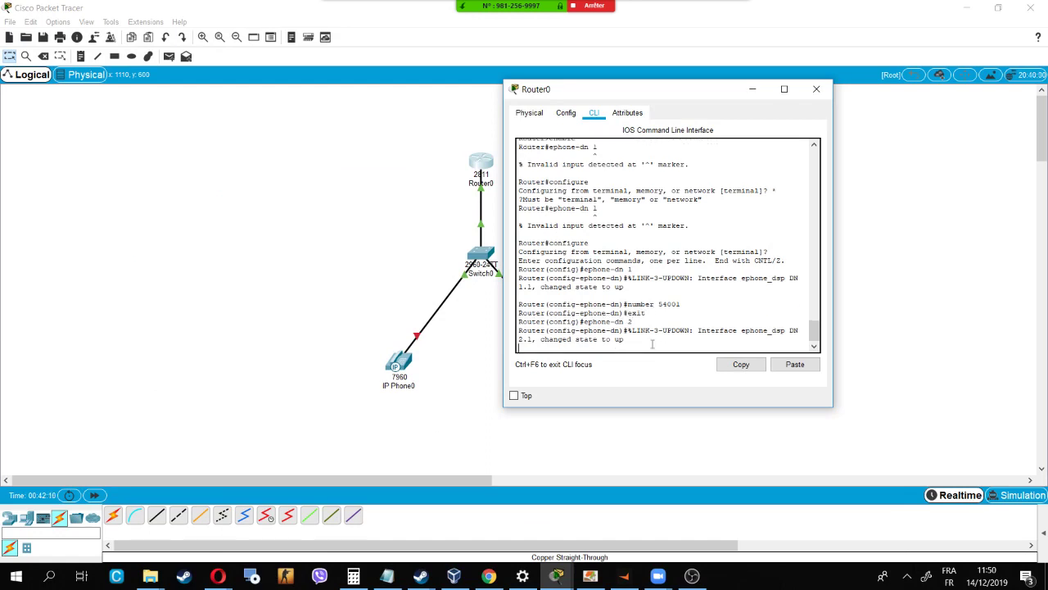
Step: Assign number 54002 to ephone-dn 2 and exit to global configuration mode
key("Up")
key("Up")
key("Up")
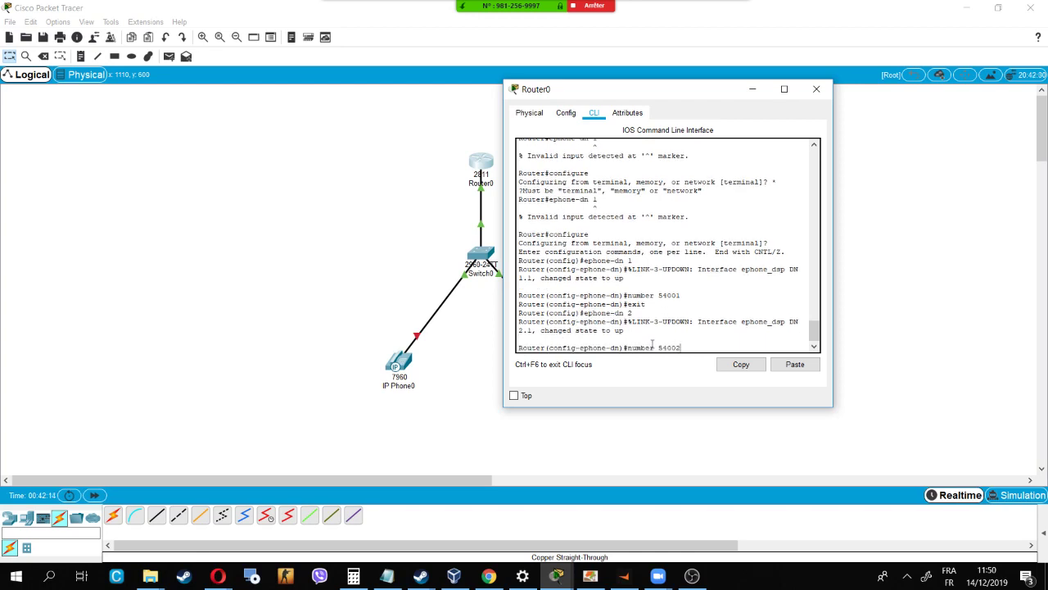
type("2")
key("Return")
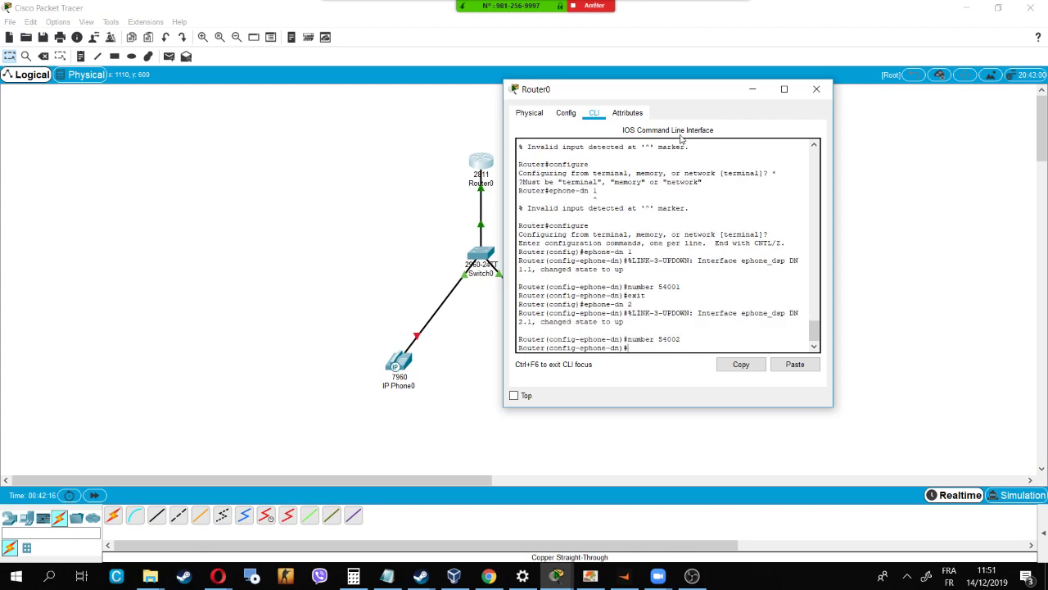
type("exit")
key("Return")
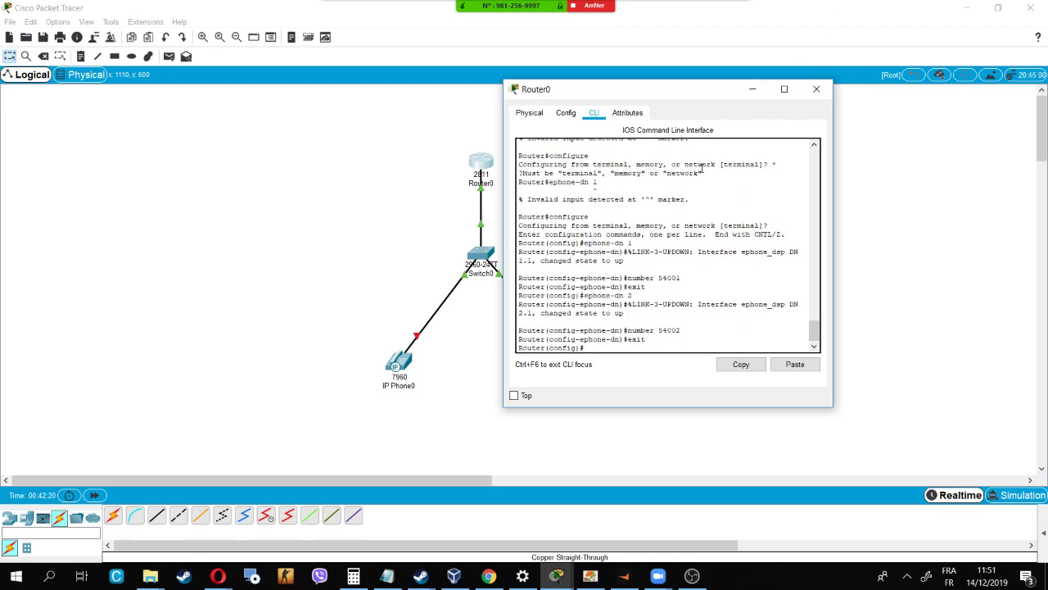
Step: Minimize Router0's window, power on IP Phone0 by attaching its power adapter, and show the phone's display
left_click(746, 90)
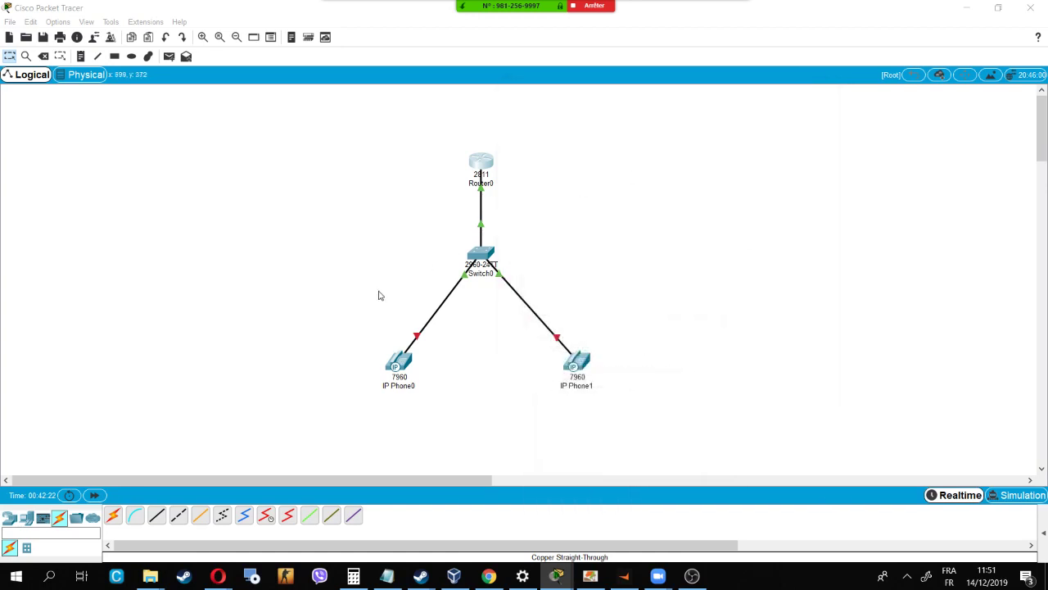
left_click(393, 361)
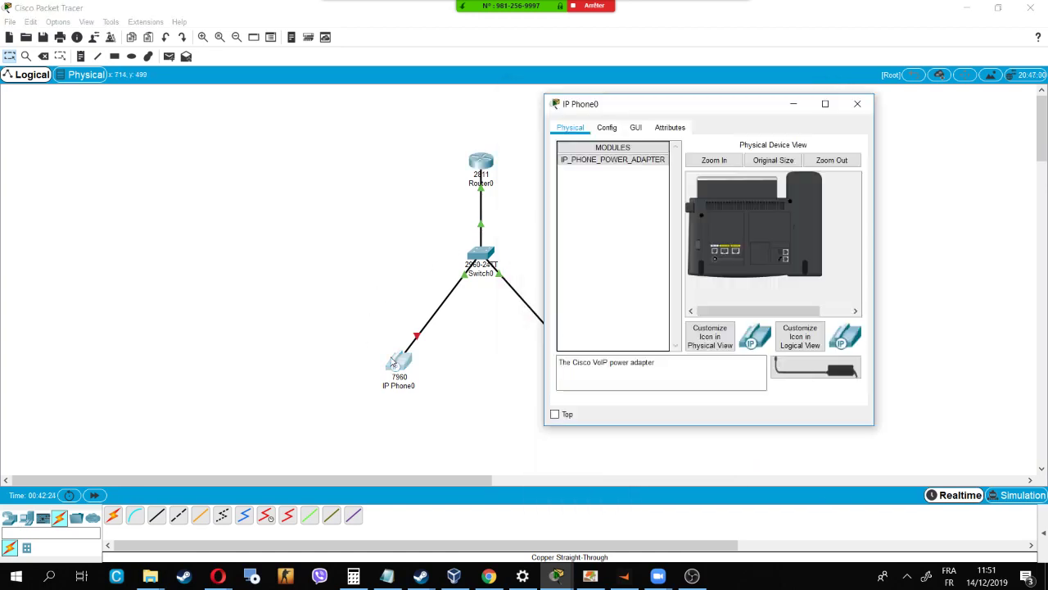
left_click_drag(829, 369, 716, 261)
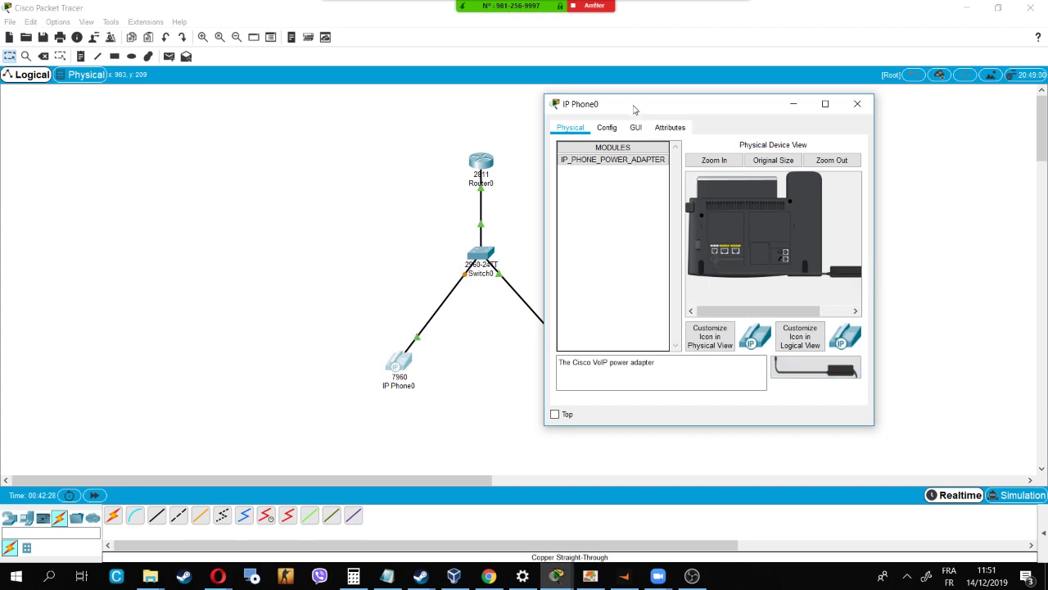
left_click(636, 127)
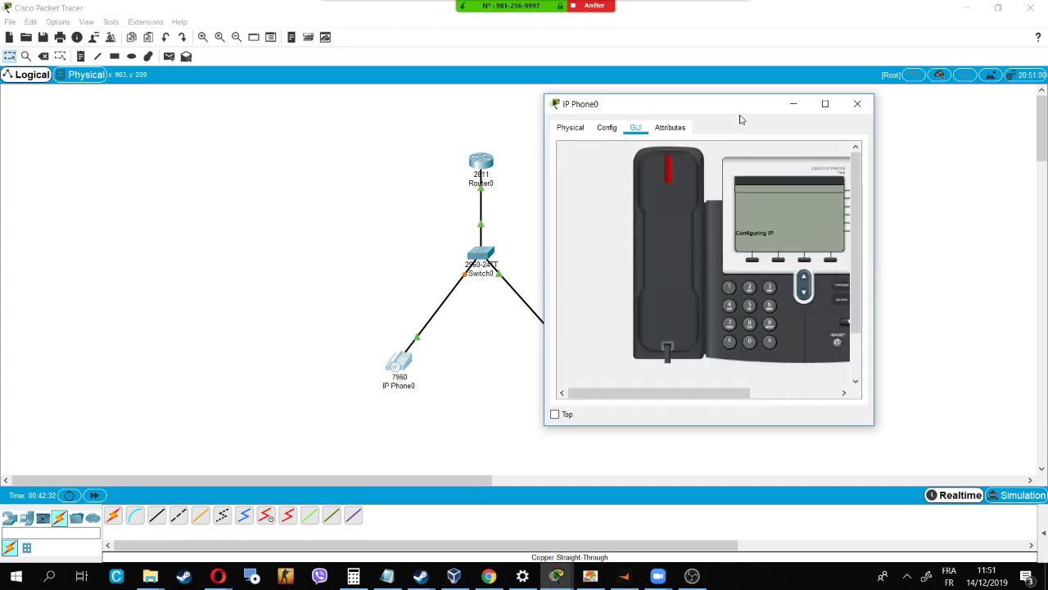
left_click_drag(759, 105, 544, 82)
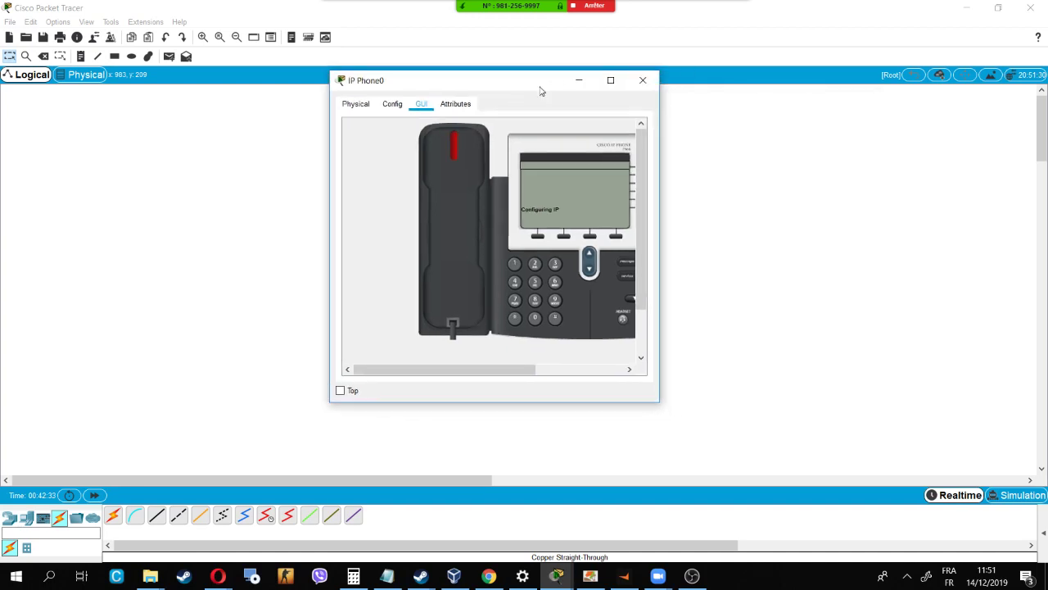
Step: Fast-forward the simulation time and check the assigned number on IP Phone0's display
left_click(95, 496)
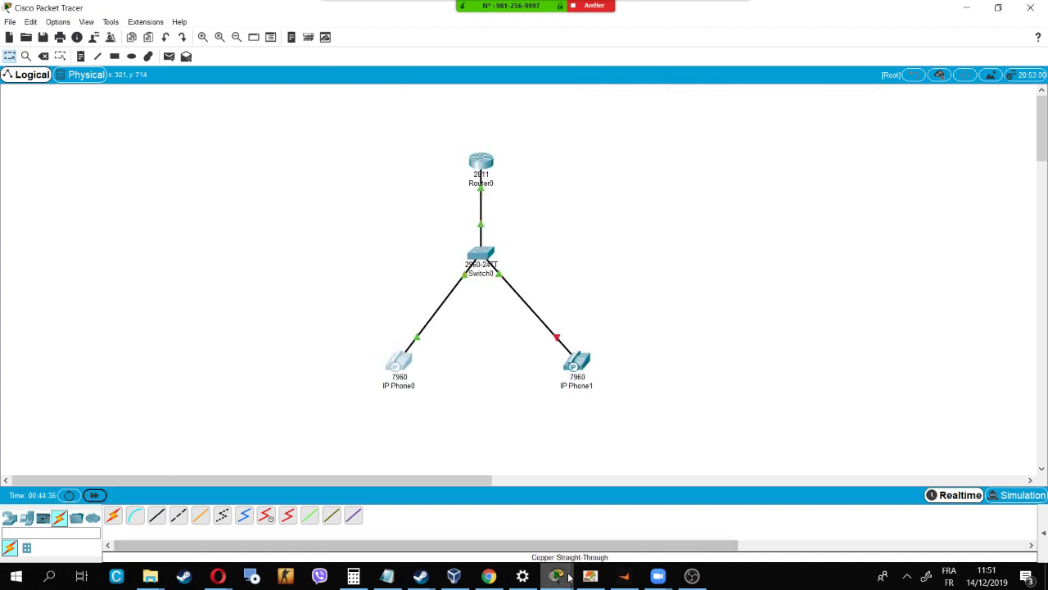
mouse_move(569, 578)
left_click(809, 515)
left_click_drag(524, 71, 547, 109)
left_click_drag(486, 125, 691, 113)
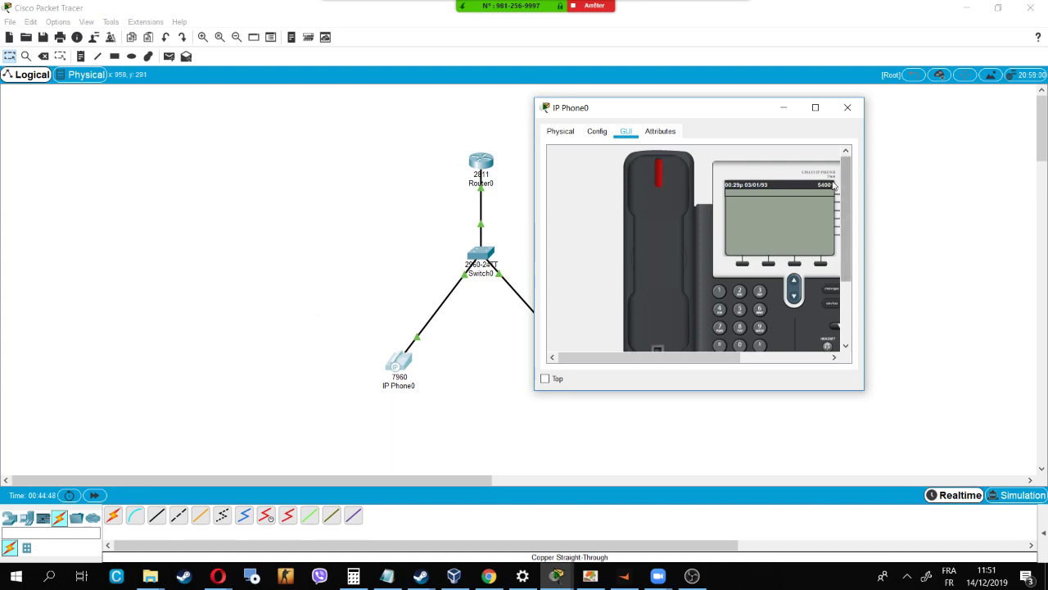
left_click(342, 282)
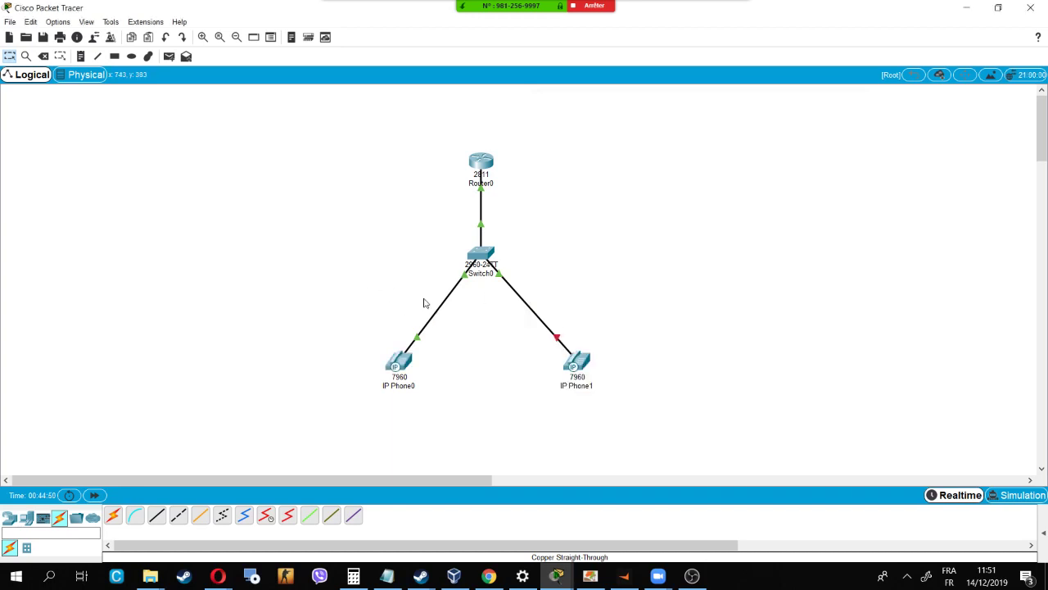
Step: Power on IP Phone1 by attaching its power adapter and show the phone's display
left_click(577, 361)
left_click_drag(631, 381, 534, 276)
left_click(451, 138)
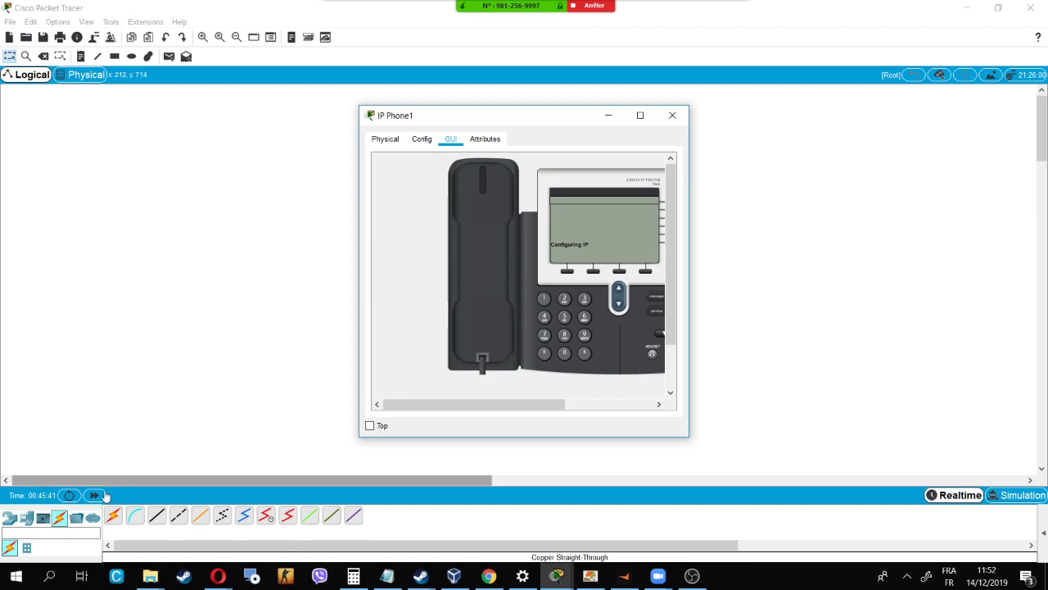
Step: Fast-forward the simulation time, bring up IP Phone1's window beside the topology and check the assigned number on its display
left_click(94, 496)
mouse_move(556, 576)
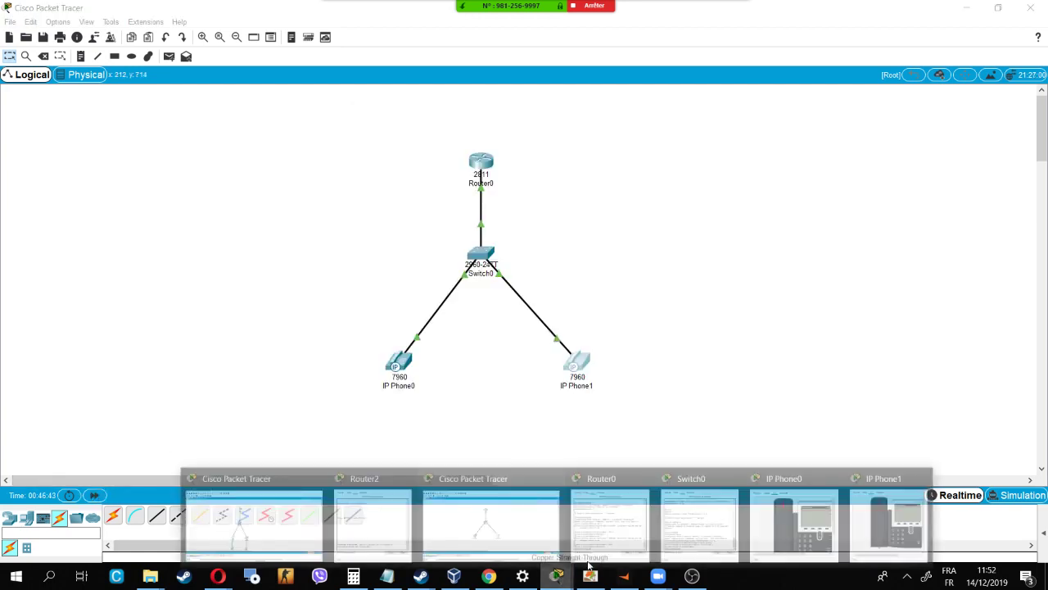
left_click(779, 475)
left_click_drag(533, 117, 724, 101)
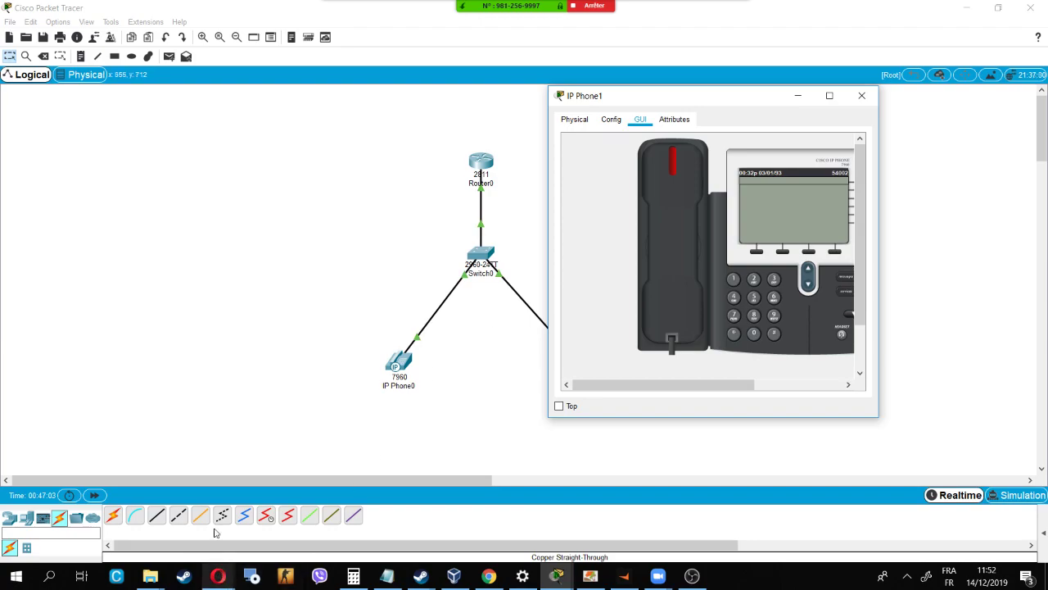
Step: Switch to the AWW online whiteboard in the Opera browser and erase the existing VoIP telephone diagram
left_click(489, 577)
left_click(492, 579)
mouse_move(218, 577)
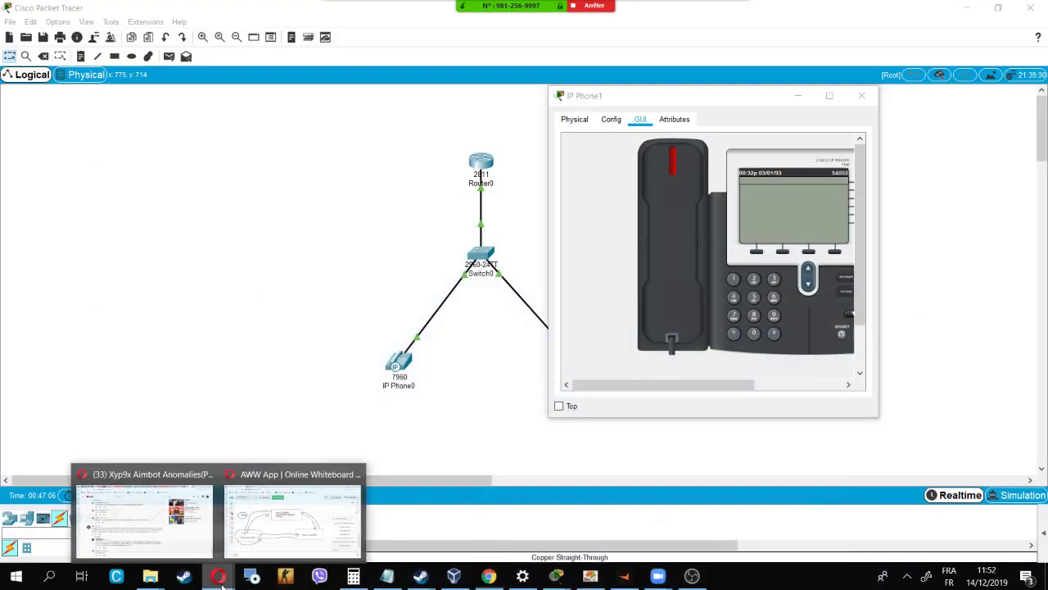
left_click(279, 533)
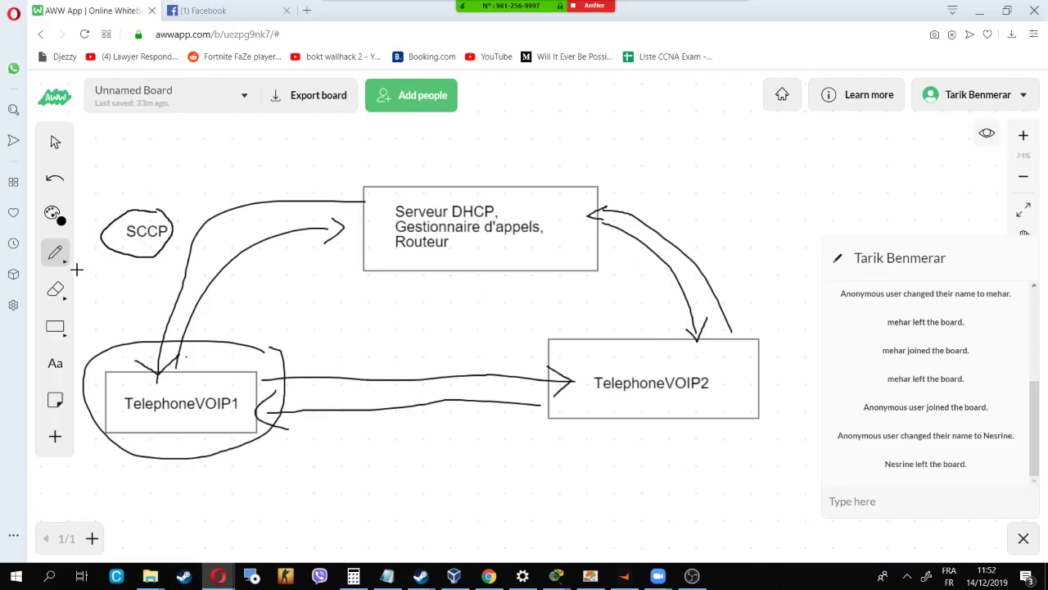
left_click(53, 327)
left_click_drag(558, 240, 308, 312)
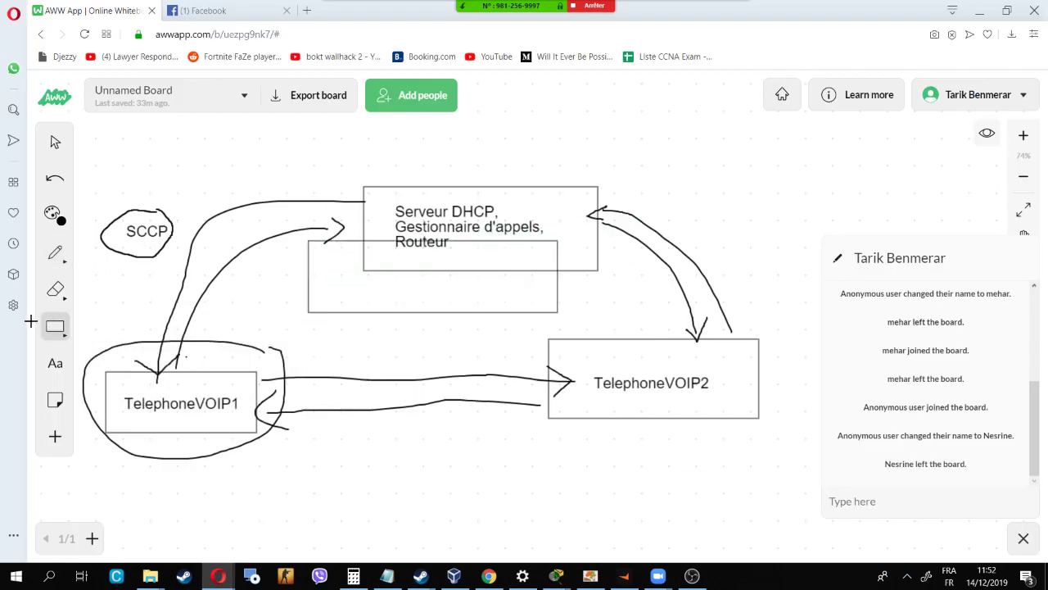
left_click(55, 289)
mouse_move(557, 244)
left_mouse_down()
mouse_move(512, 320)
mouse_move(532, 271)
mouse_move(461, 234)
mouse_move(165, 236)
mouse_move(183, 204)
mouse_move(183, 426)
mouse_move(443, 381)
mouse_move(617, 426)
left_mouse_up()
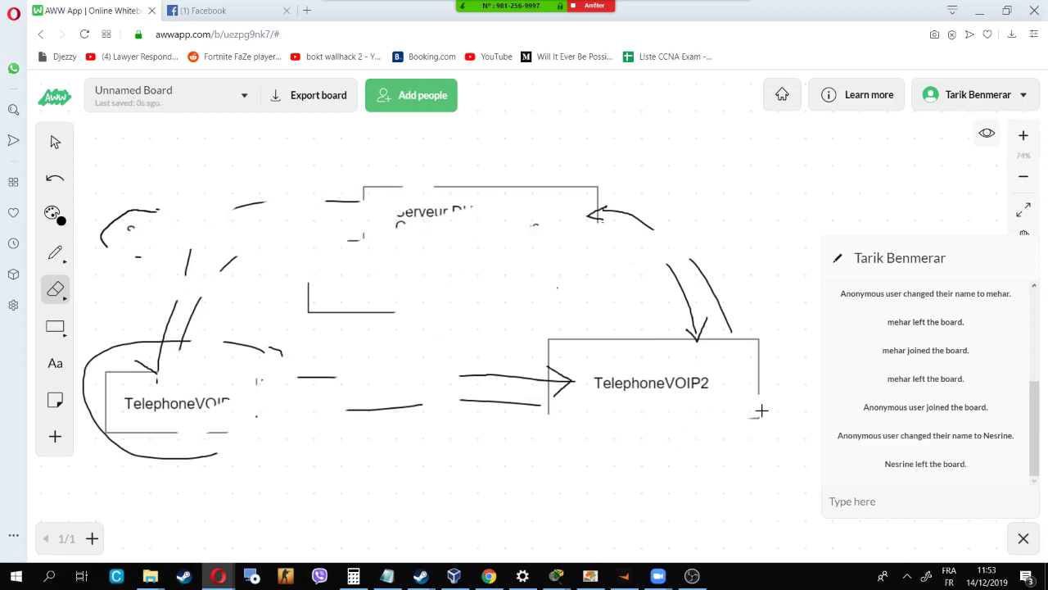
mouse_move(752, 413)
left_mouse_down()
mouse_move(756, 421)
mouse_move(758, 360)
mouse_move(728, 353)
mouse_move(584, 423)
mouse_move(594, 332)
mouse_move(536, 402)
mouse_move(346, 374)
mouse_move(241, 439)
mouse_move(152, 421)
mouse_move(155, 354)
mouse_move(132, 353)
mouse_move(90, 393)
mouse_move(138, 352)
mouse_move(70, 387)
mouse_move(319, 381)
mouse_move(195, 309)
mouse_move(208, 260)
mouse_move(121, 230)
mouse_move(391, 218)
mouse_move(435, 171)
mouse_move(496, 235)
mouse_move(321, 304)
mouse_move(578, 318)
mouse_move(573, 336)
mouse_move(458, 380)
mouse_move(617, 379)
mouse_move(704, 273)
mouse_move(708, 297)
mouse_move(614, 208)
mouse_move(194, 257)
mouse_move(213, 250)
mouse_move(178, 269)
mouse_move(175, 350)
mouse_move(125, 231)
left_mouse_up()
Step: Draw a wide rectangle in the upper middle of the whiteboard and center the label "Gestionnaire d'appels" inside it
left_click(55, 326)
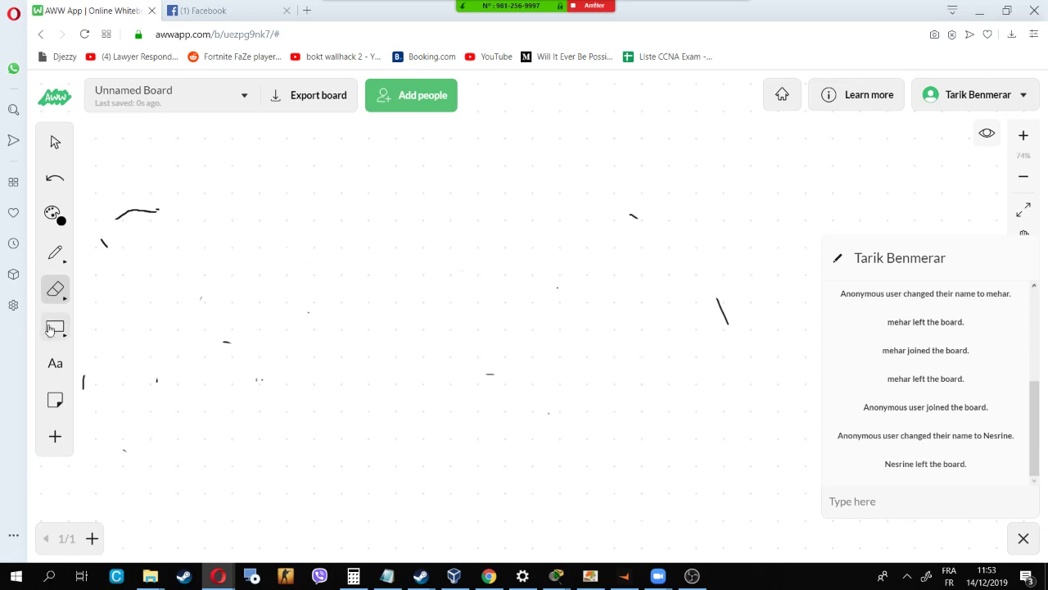
left_click_drag(327, 188, 547, 249)
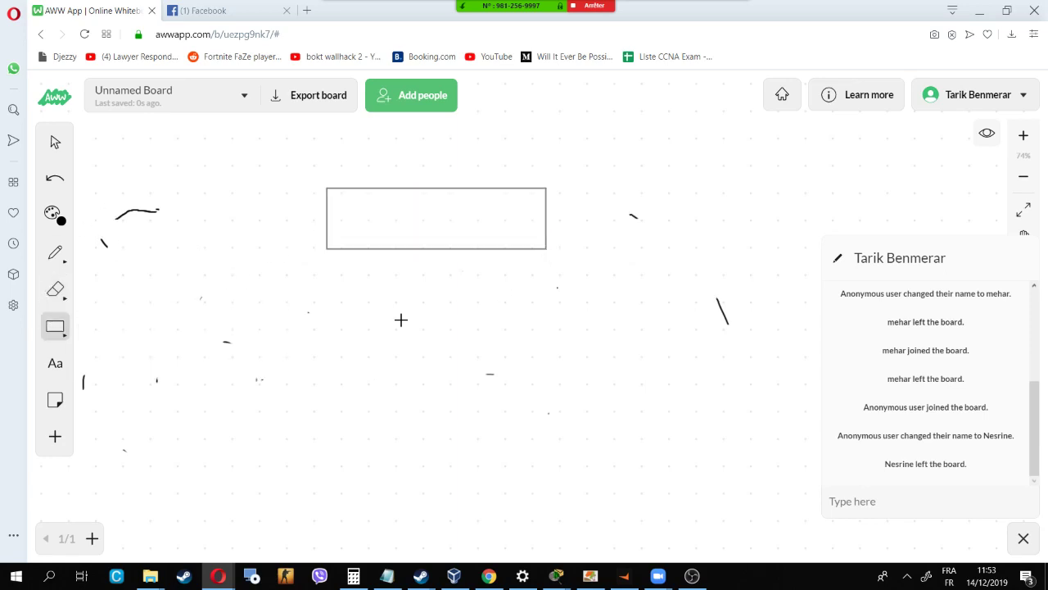
left_click(55, 363)
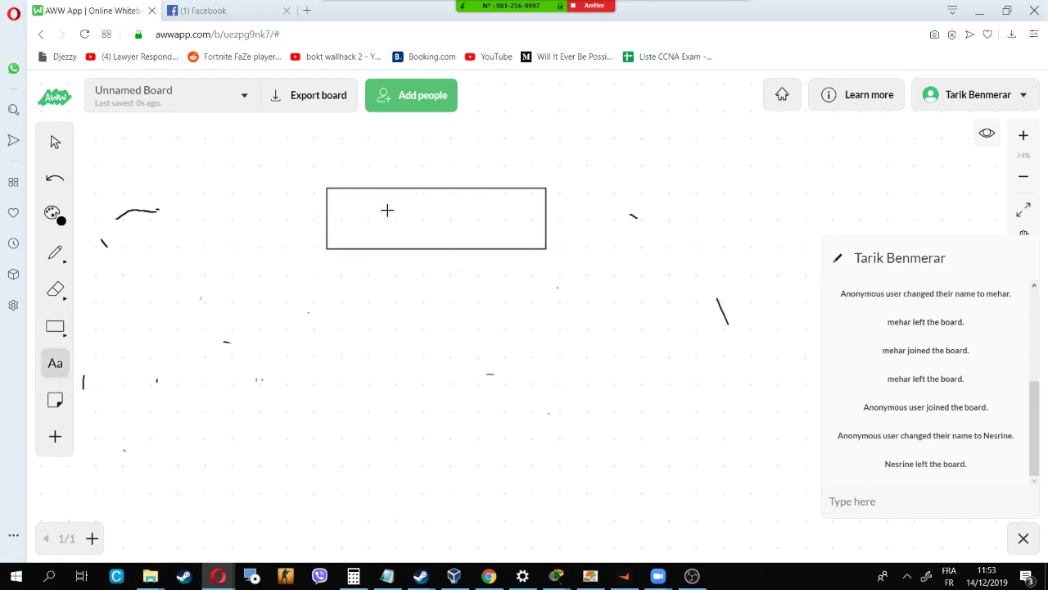
left_click(383, 212)
type("Ge")
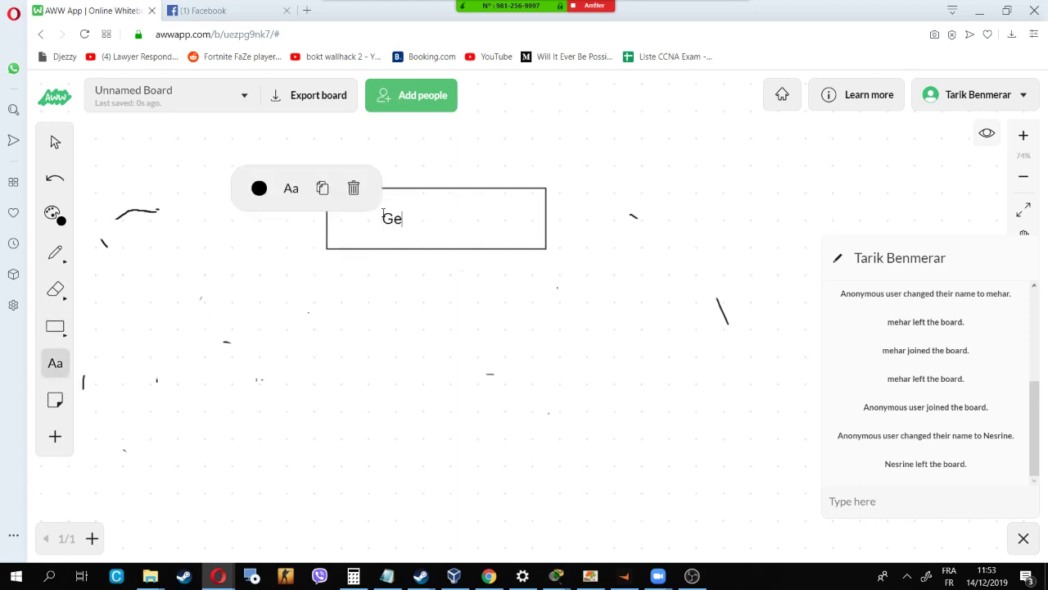
type("stionnaire d'appels")
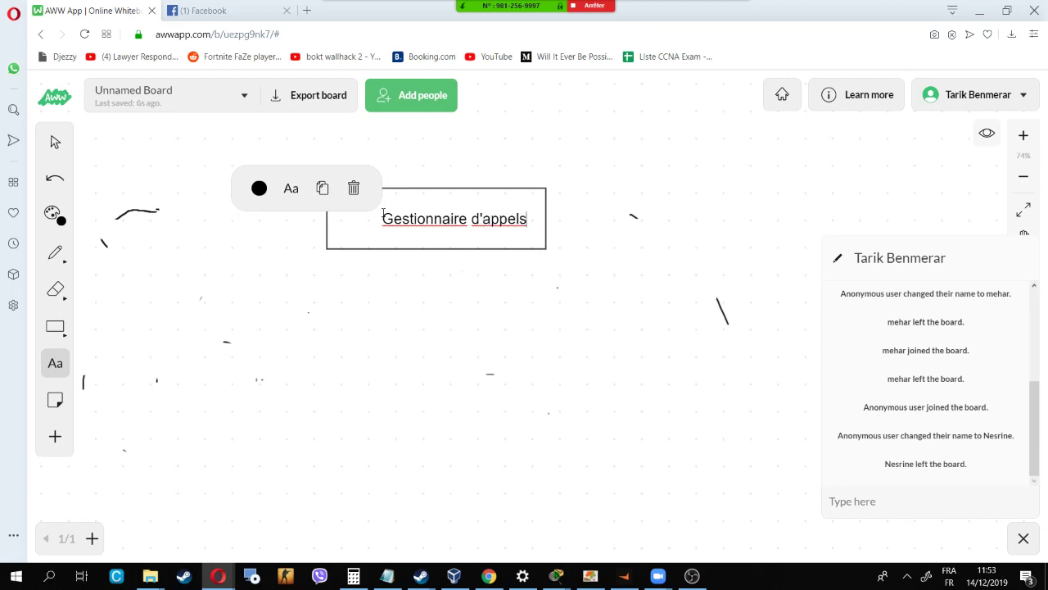
left_click(56, 142)
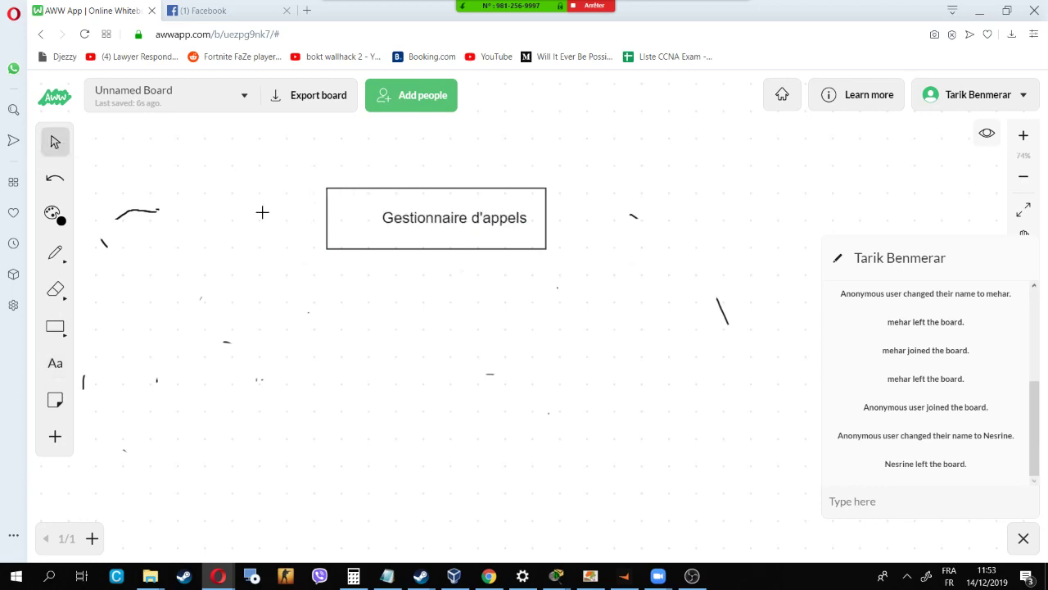
left_click_drag(437, 226, 423, 224)
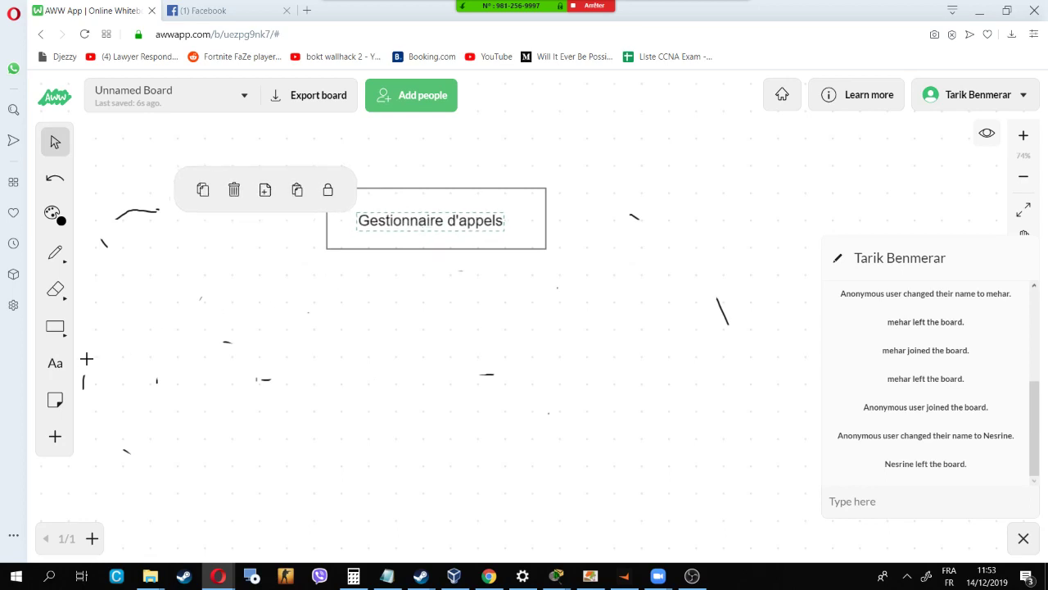
Step: Add the text "Serveur TFTP" just below the "Gestionnaire d'appels" box and shift it slightly to align with the box
left_click(56, 363)
left_click(395, 273)
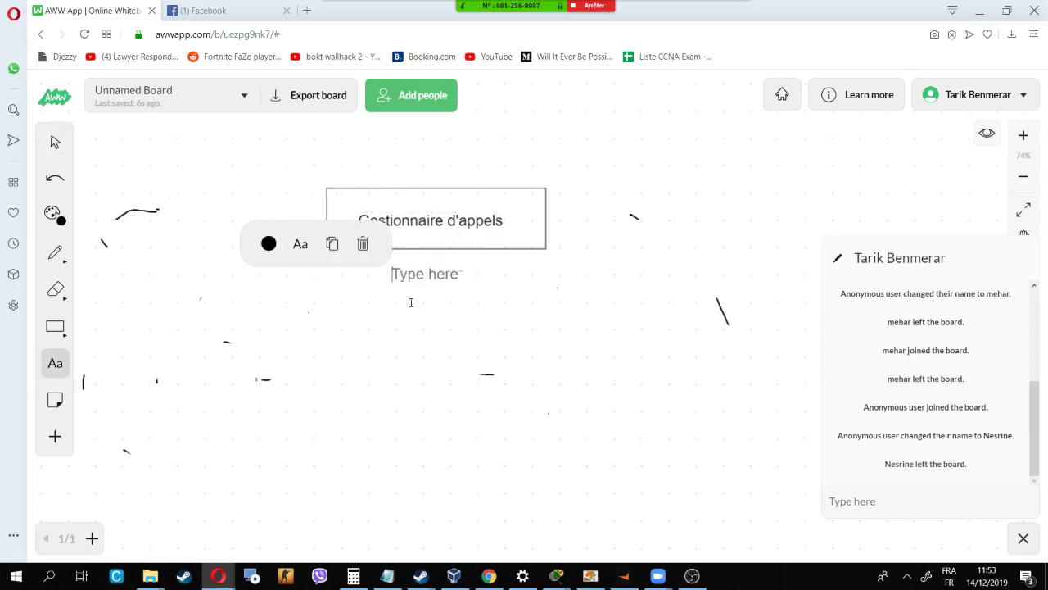
type("Serveur TFT\"P")
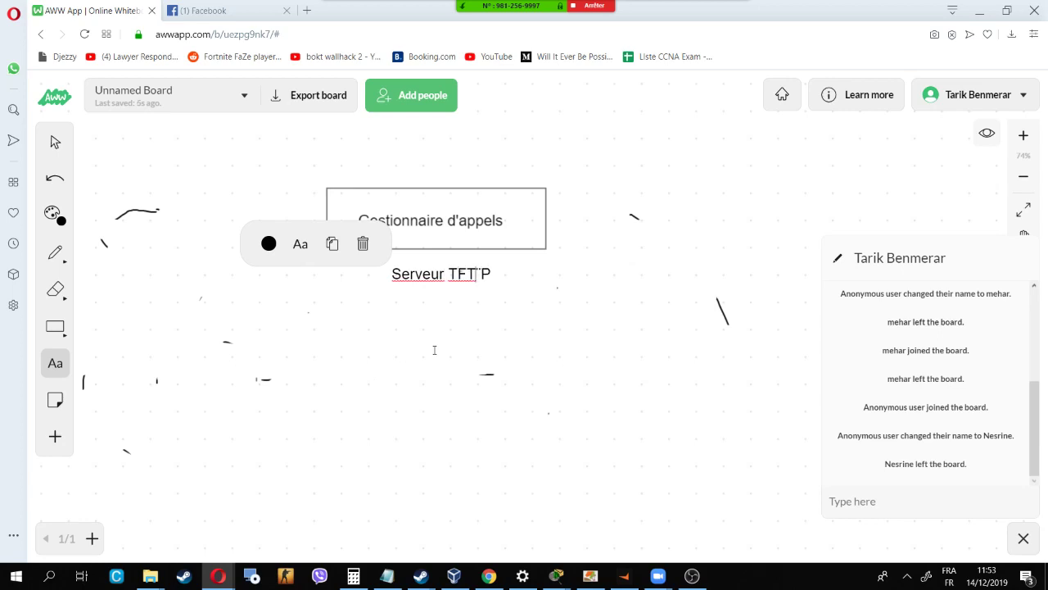
key("BackSpace")
left_click(55, 141)
left_click(439, 275)
left_click_drag(439, 275, 425, 272)
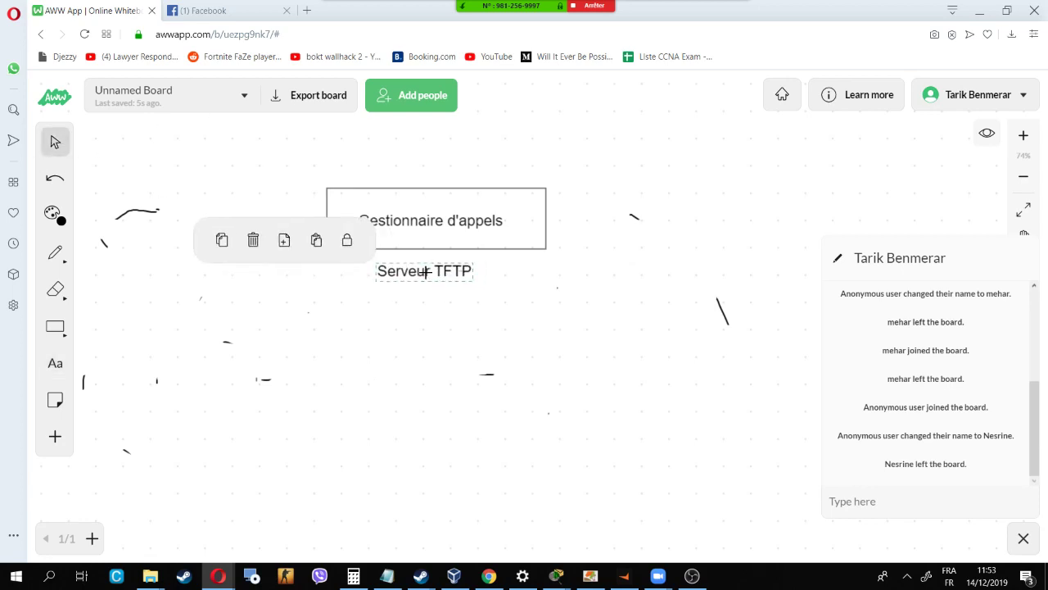
Step: Extend the "Serveur TFTP" text with "contient des fichiers de configuration" over two new lines and realign it under the box
left_click(55, 364)
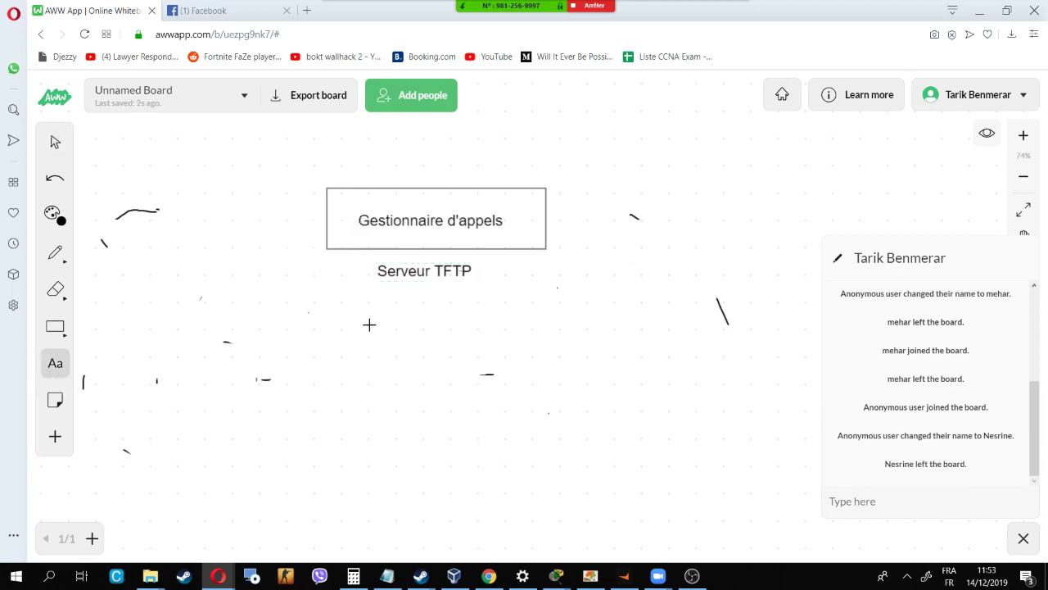
left_click(472, 274)
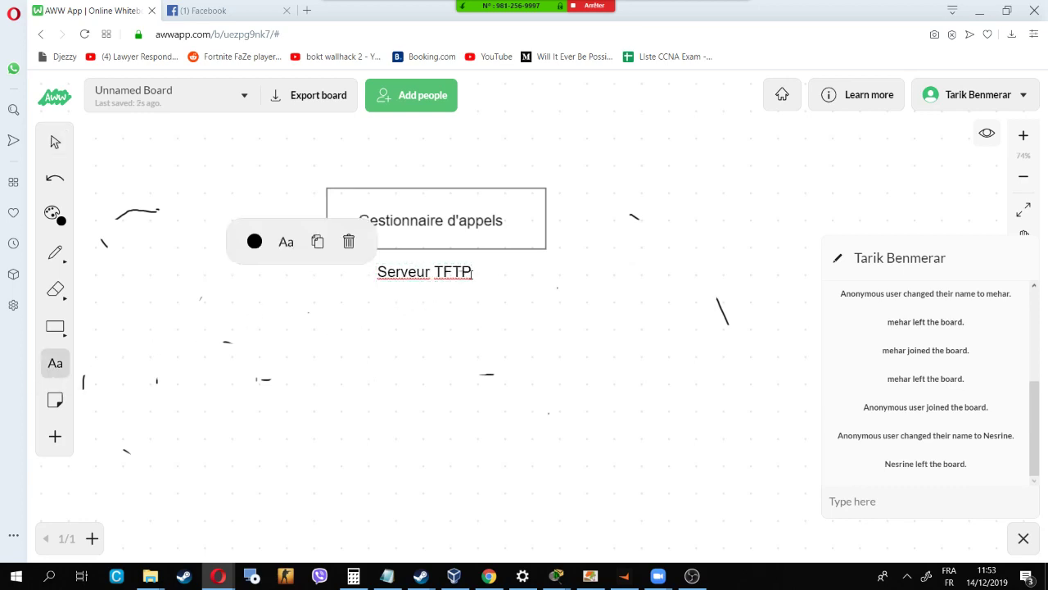
type("Fich")
key("BackSpace")
key("BackSpace")
type("contient des")
key("Return")
type("fichiers de")
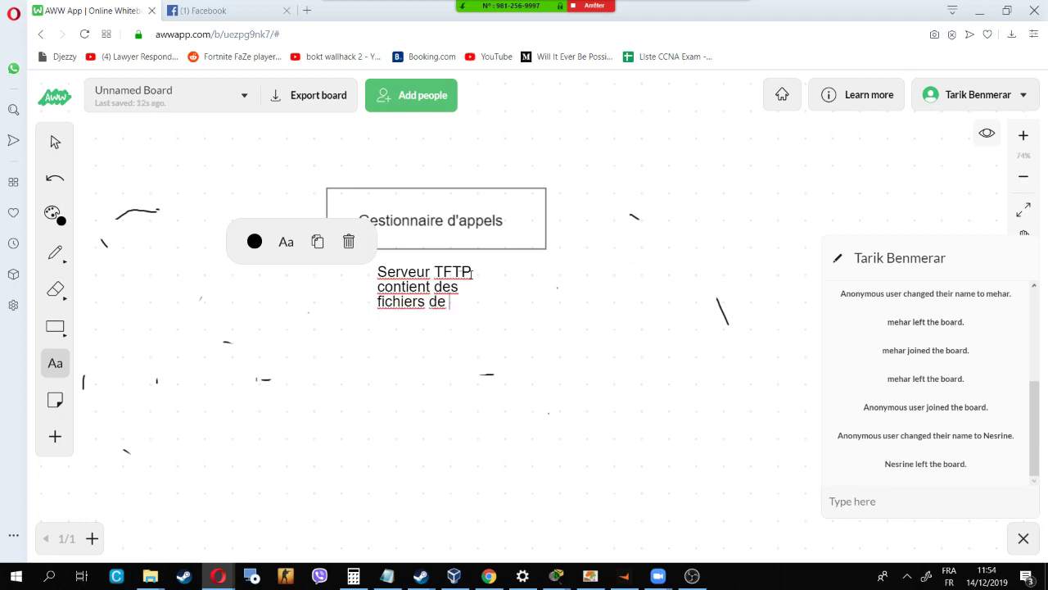
type(" configuration")
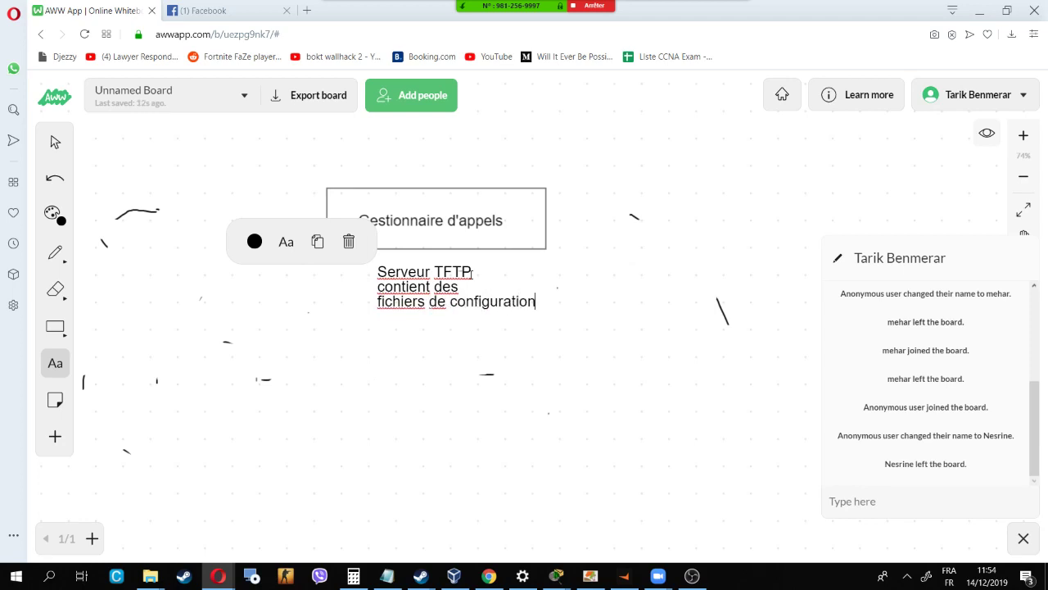
left_click(54, 141)
left_click_drag(452, 302, 435, 298)
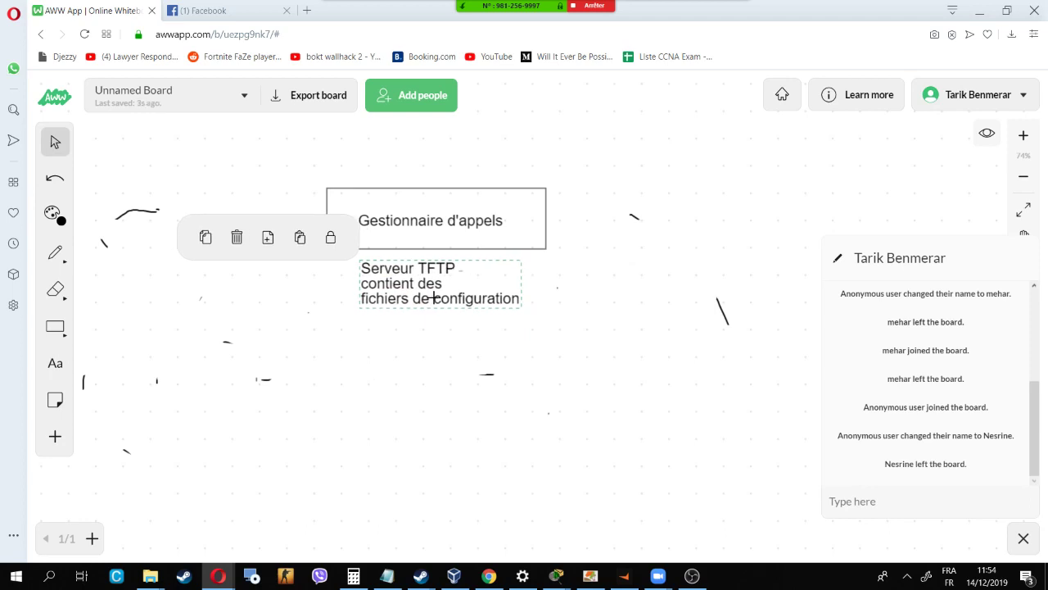
left_click_drag(432, 298, 426, 296)
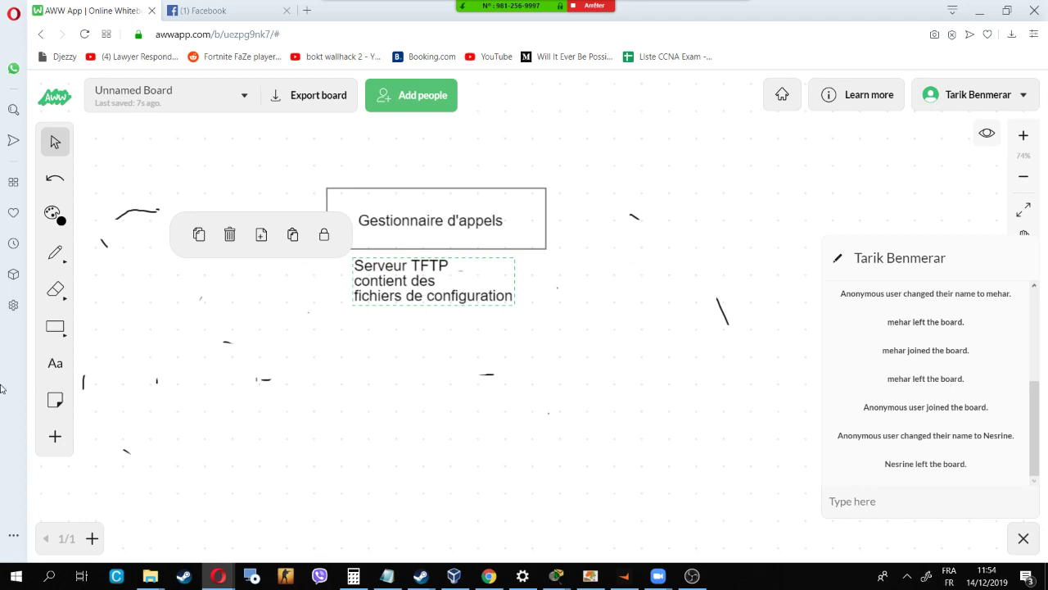
Step: Draw a smaller rectangle below and to the left of the TFTP text and label it "IP Phone"
left_click(54, 326)
mouse_move(202, 424)
left_mouse_down()
mouse_move(276, 473)
mouse_move(360, 482)
left_mouse_up()
left_click(55, 363)
left_click(238, 447)
key("Escape")
left_click(234, 447)
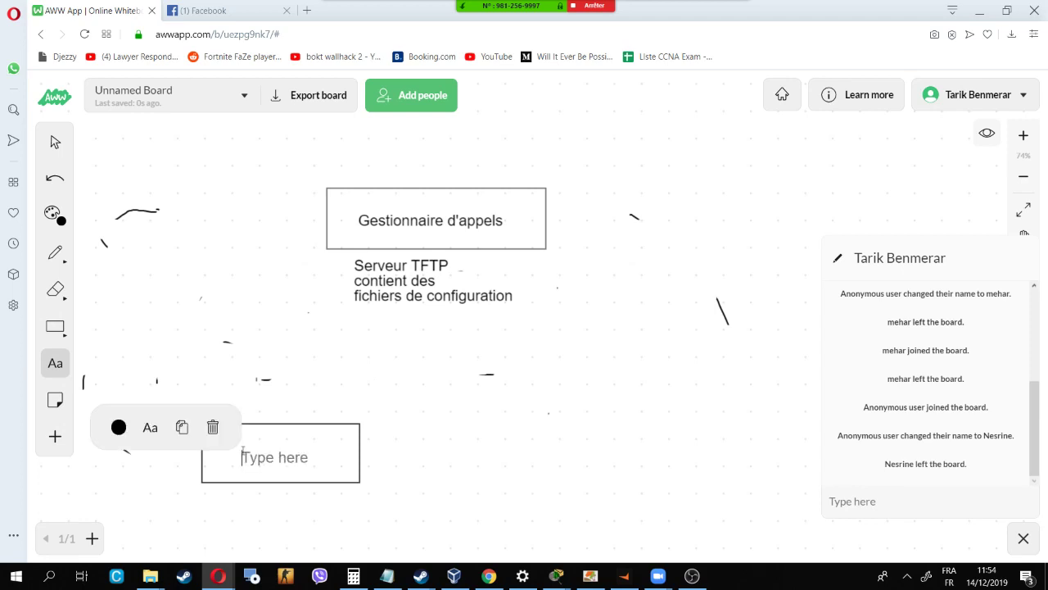
type("IP Phone")
left_click(271, 311)
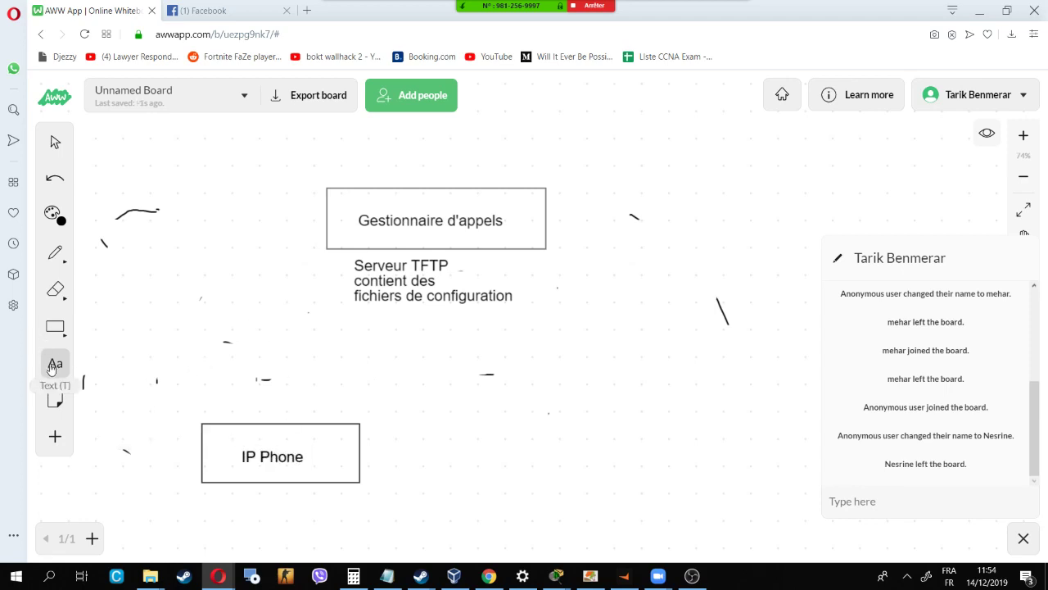
Step: Draw a curved arrow from the "IP Phone" box to the "Gestionnaire d'appels" box and place the label "option 150" beside it
left_click(55, 252)
mouse_move(254, 418)
left_mouse_down()
mouse_move(218, 400)
mouse_move(222, 265)
mouse_move(276, 222)
mouse_move(306, 219)
left_mouse_up()
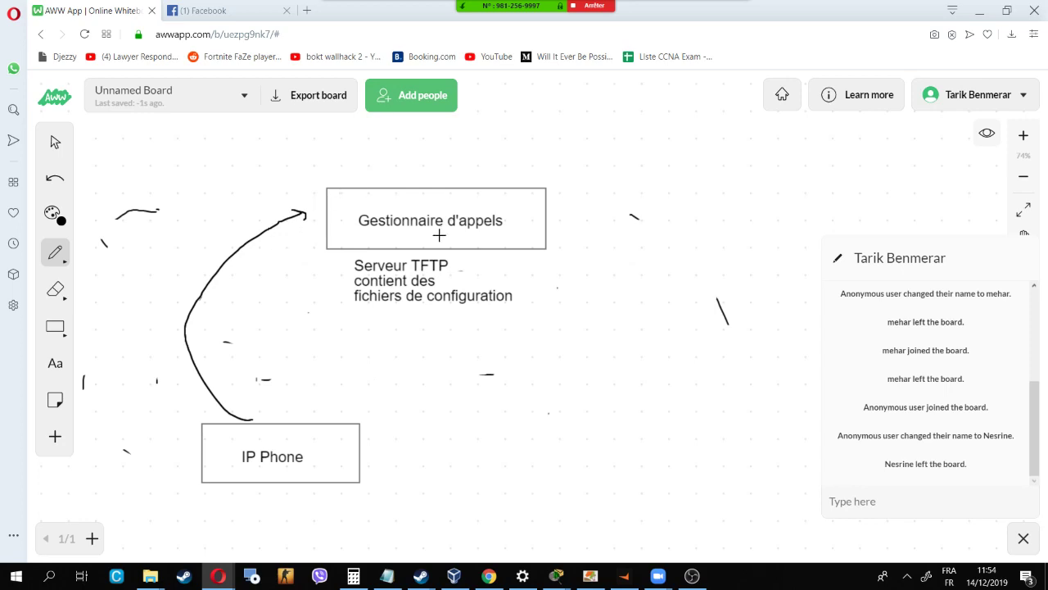
left_click(56, 363)
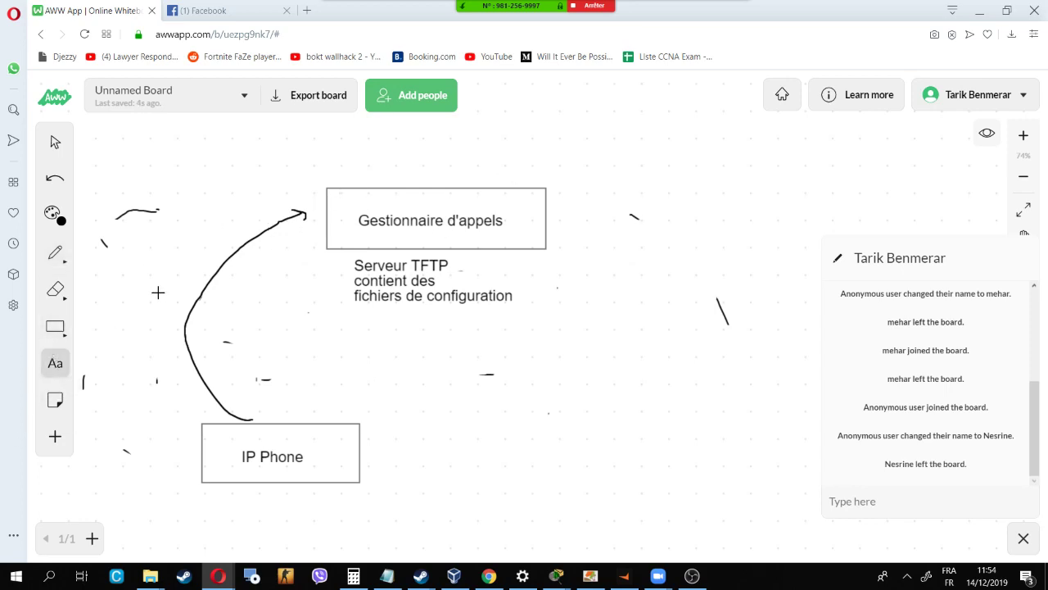
left_click(158, 296)
type("op")
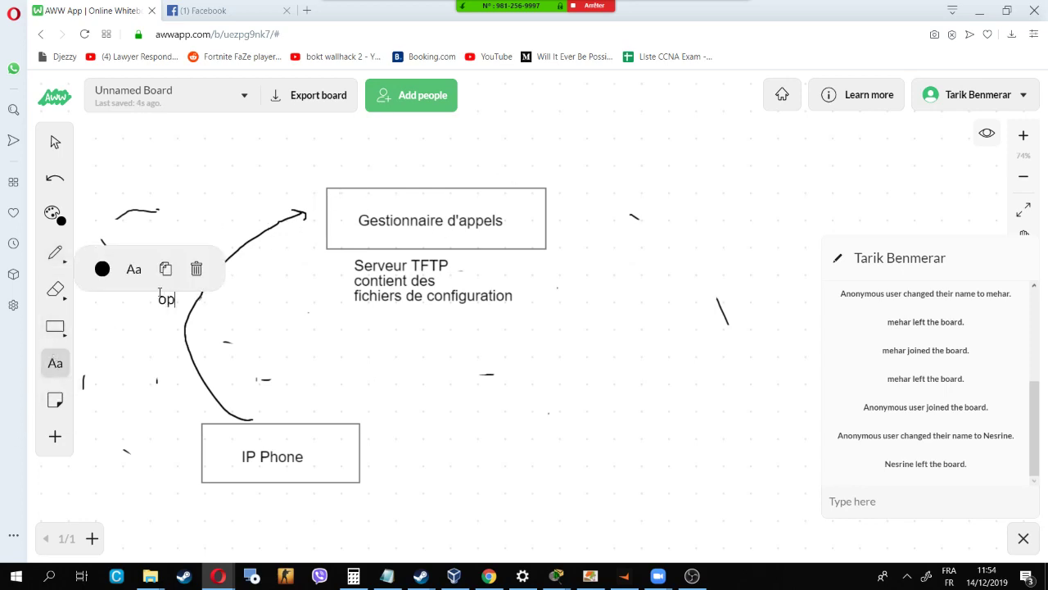
type("tion 159")
left_click(54, 142)
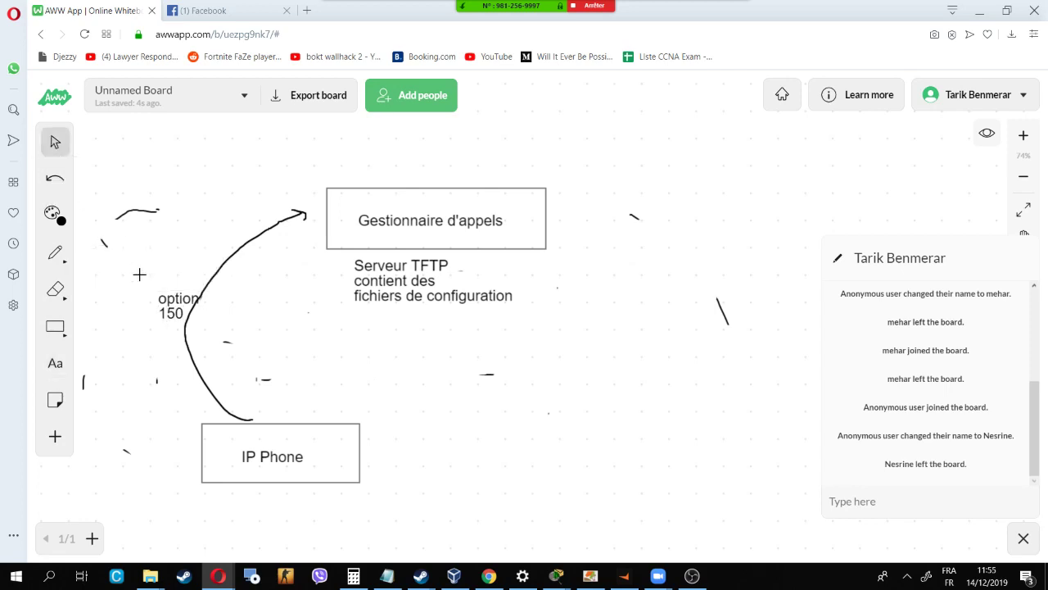
left_click(161, 298)
mouse_move(161, 298)
left_mouse_down()
mouse_move(144, 280)
mouse_move(158, 279)
left_mouse_up()
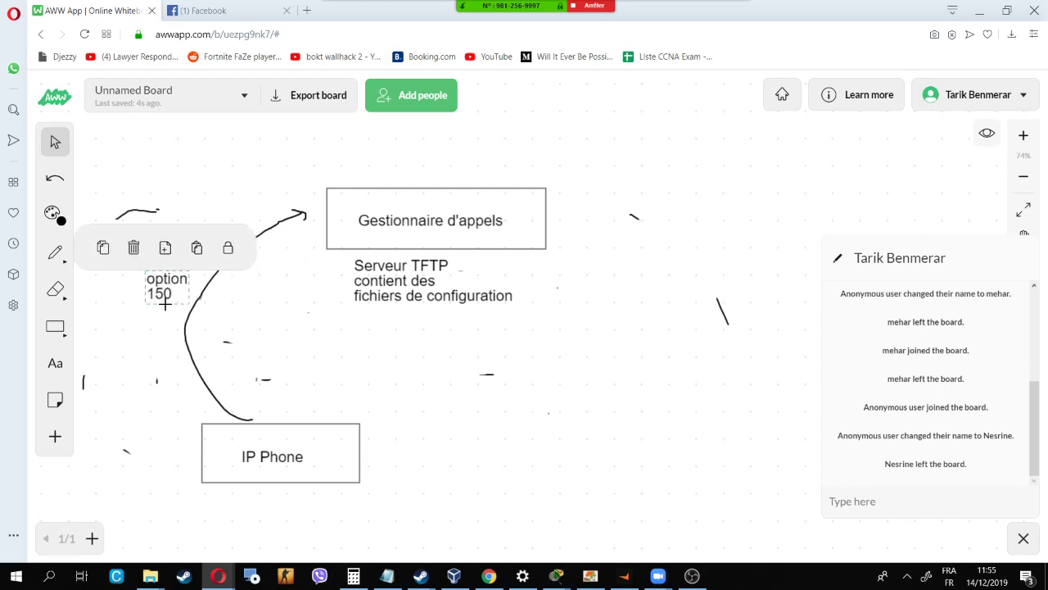
Step: Draw a curved return arrow from the call manager box to the "IP Phone" box and add the text "addresse" beside it
left_click(50, 264)
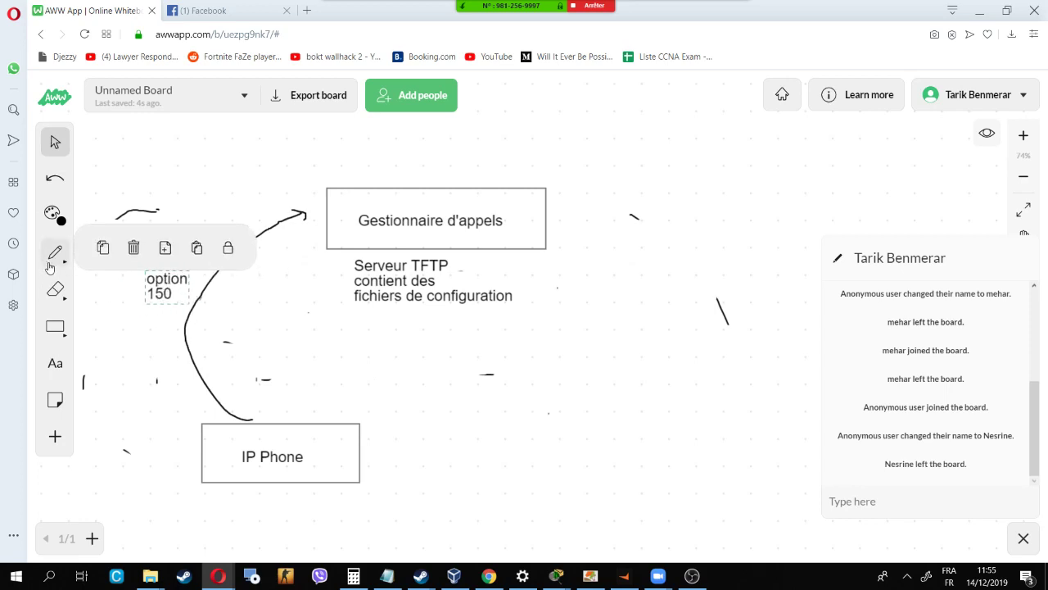
mouse_move(320, 234)
left_mouse_down()
mouse_move(288, 255)
mouse_move(220, 360)
mouse_move(262, 423)
left_mouse_up()
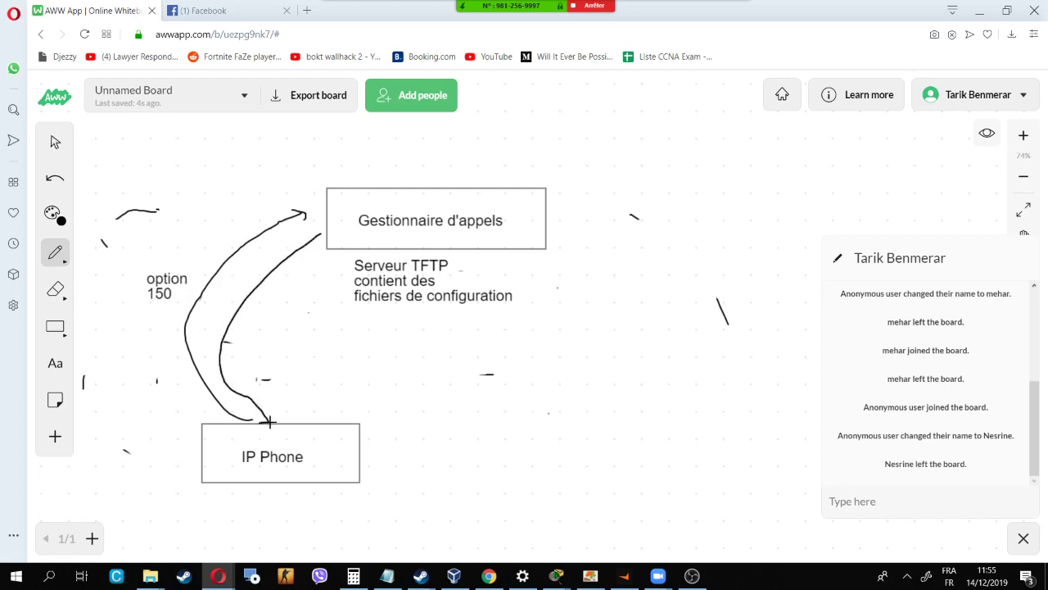
left_click(55, 363)
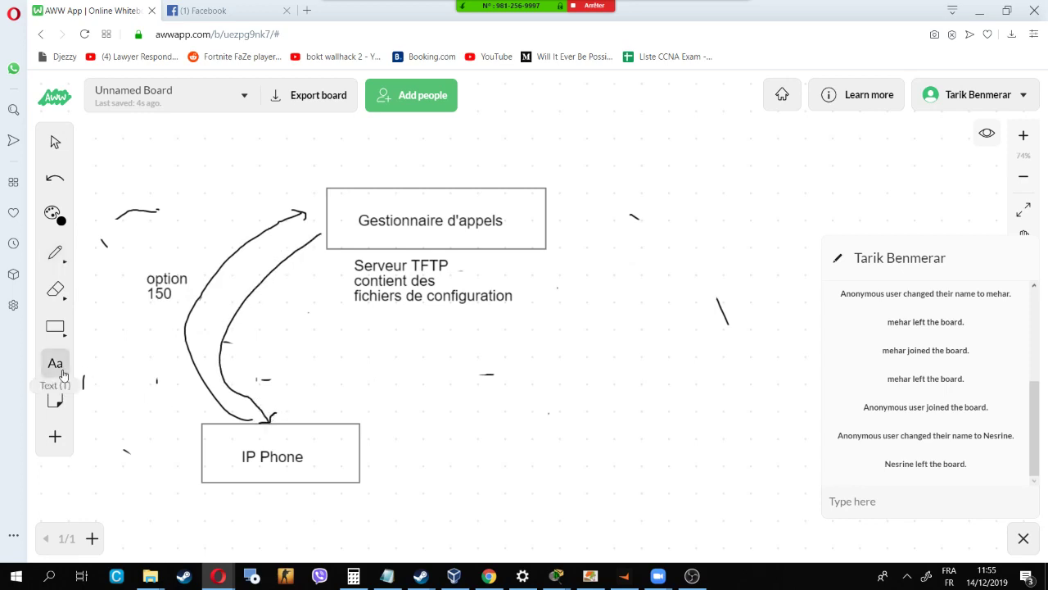
left_click(238, 350)
type("addresse")
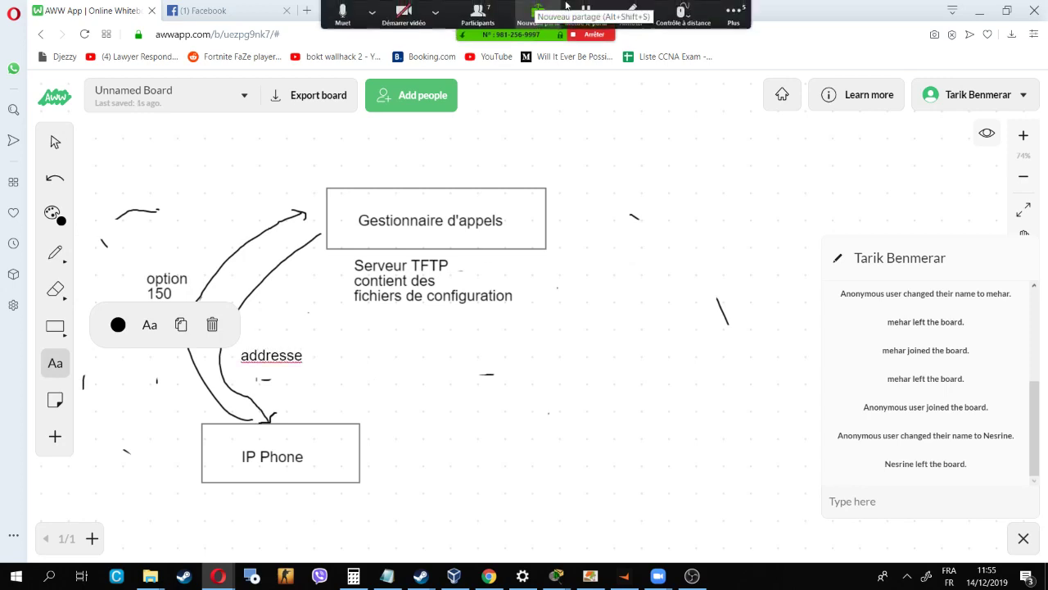
Step: Open the Zoom meeting's participant list and mute one participant whose microphone is on
left_click(478, 12)
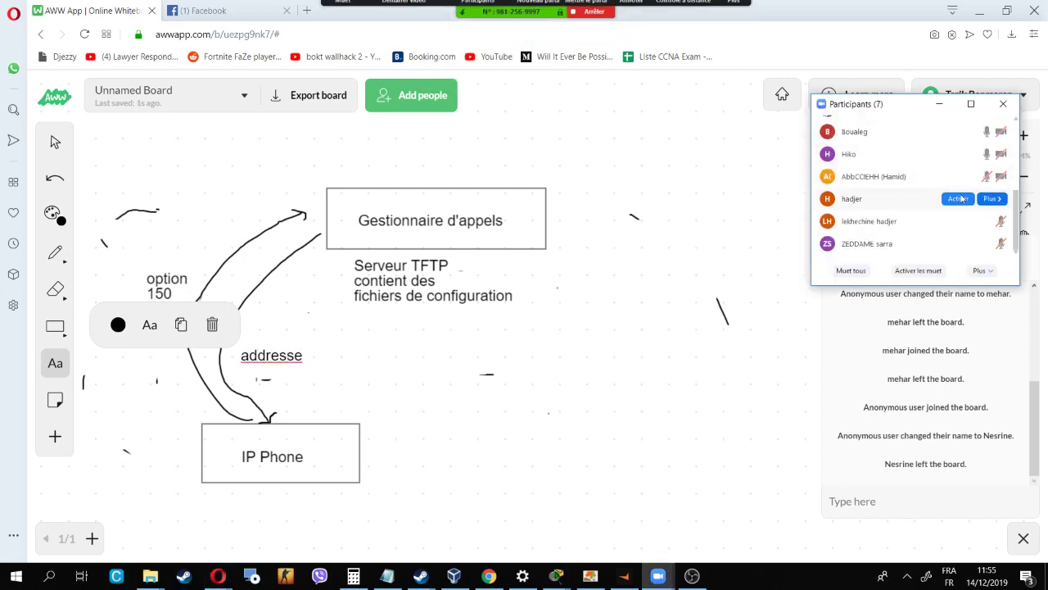
left_click(961, 154)
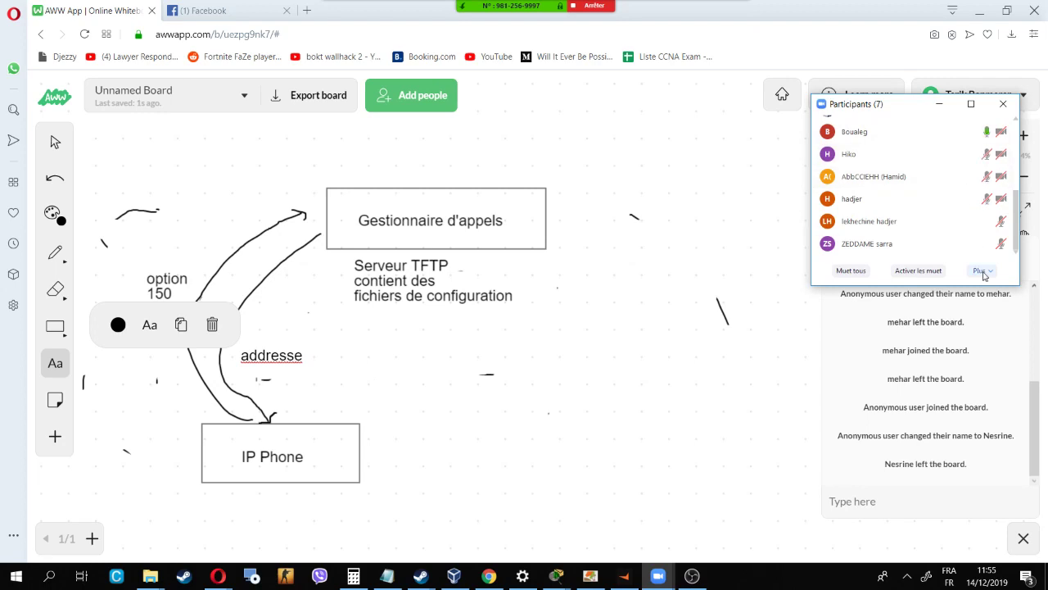
Step: Mute the remaining participant with an active microphone and minimise the participant list to reveal the whiteboard
left_click(958, 131)
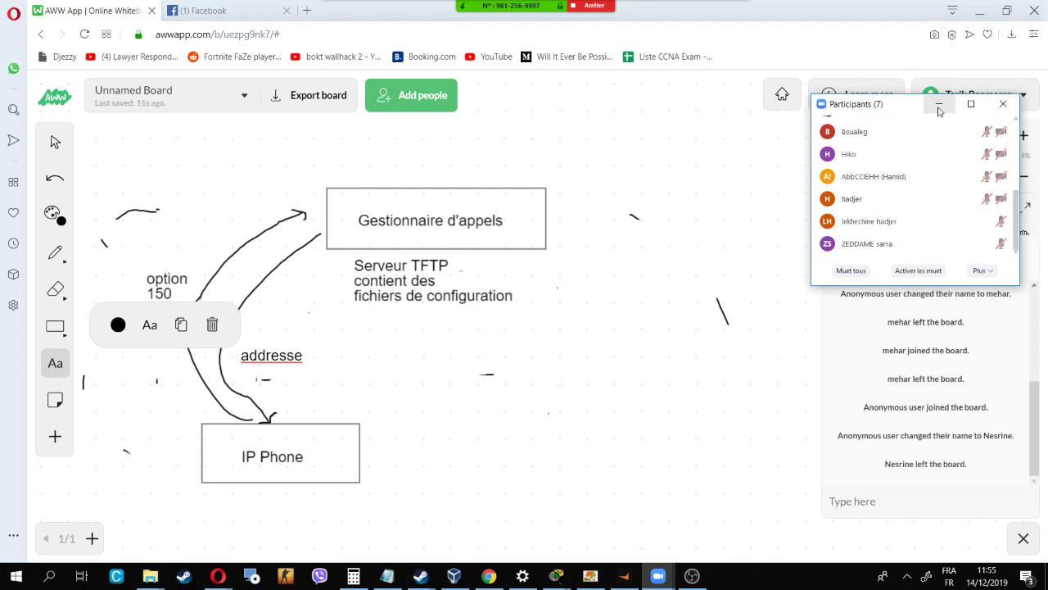
left_click(941, 104)
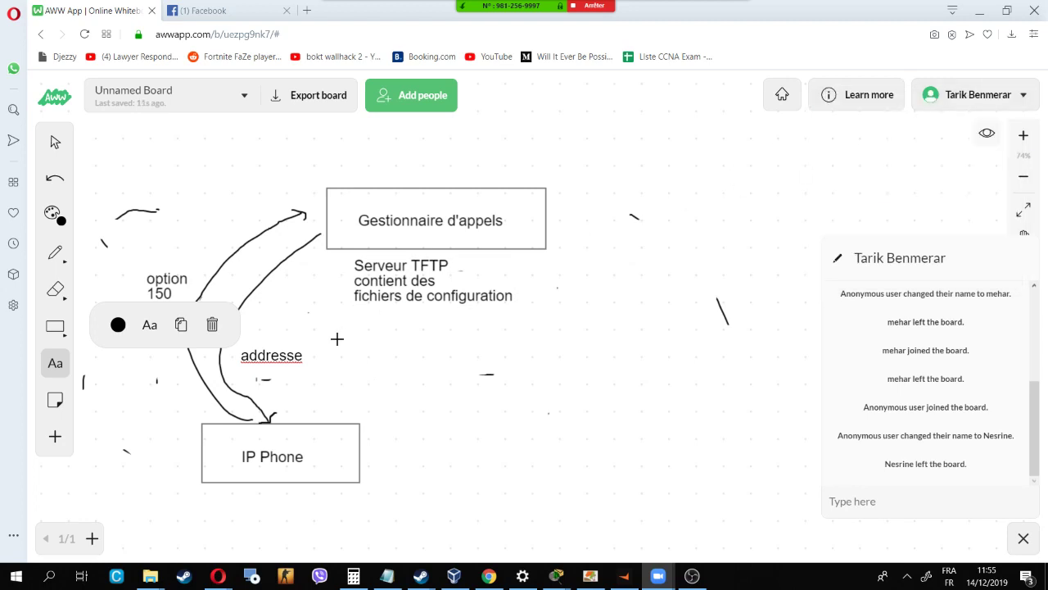
Step: Add "TFTP" on a second line under "addresse" and move the label slightly up beside the return arrow
left_click(303, 356)
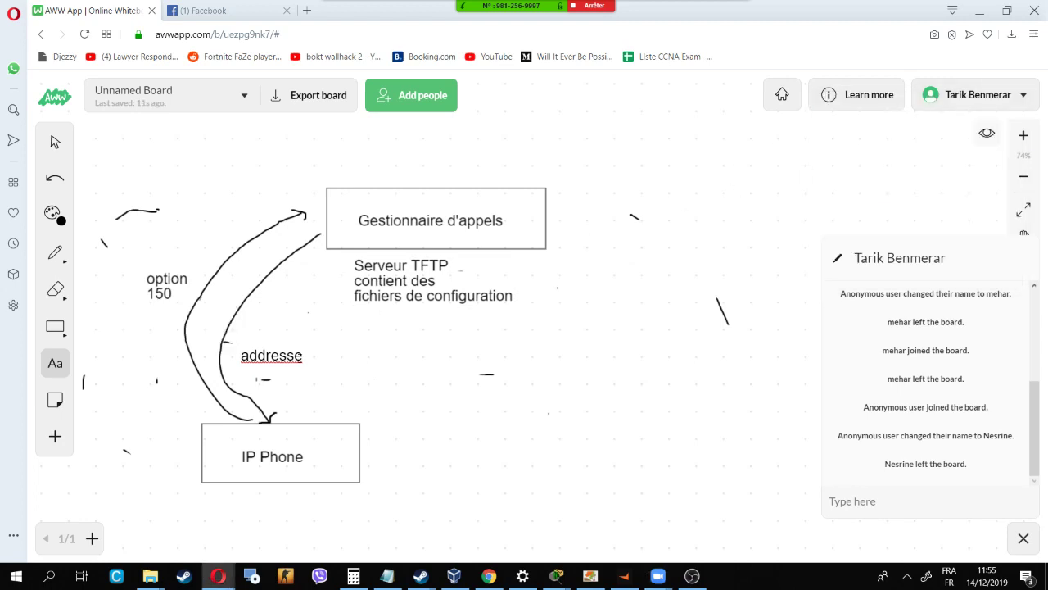
key("Return")
type("TFTP")
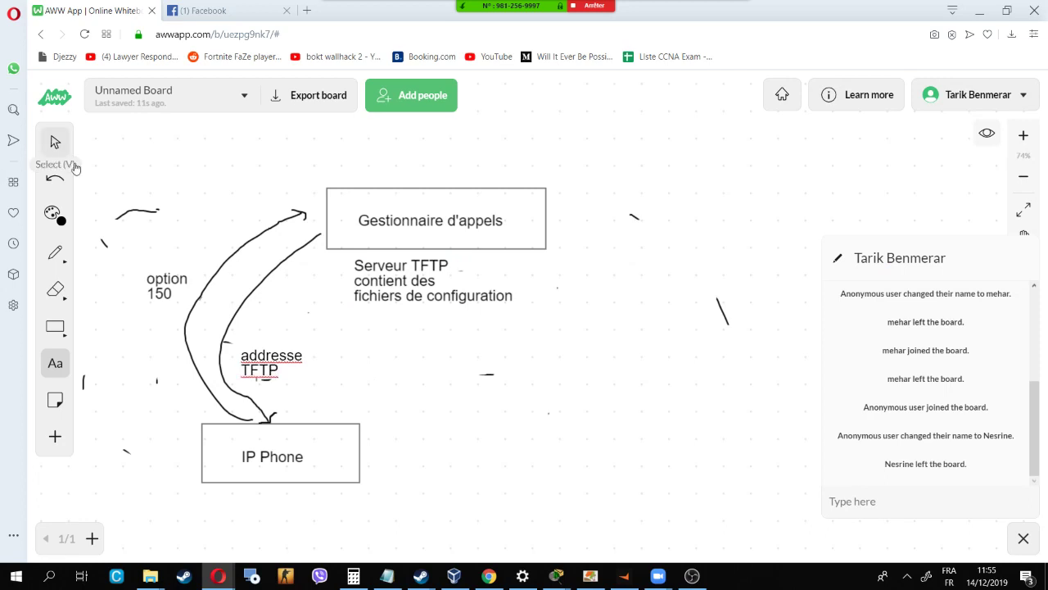
left_click(55, 141)
left_click_drag(261, 362, 255, 353)
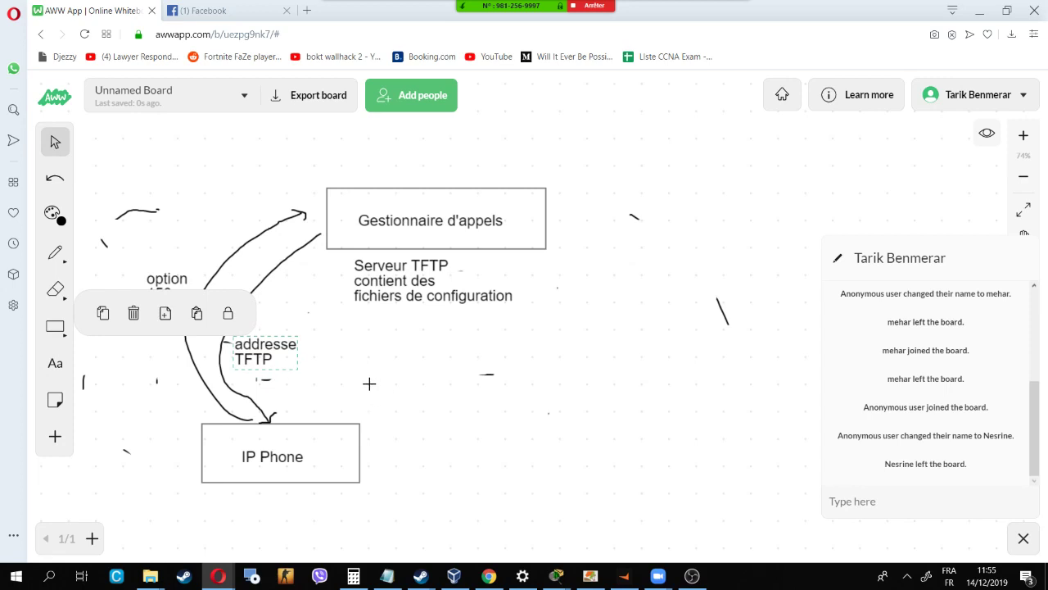
Step: Draw freehand arrows in both directions between the "IP Phone" and "Gestionnaire d'appels" boxes, and circle the "IP Phone" box
left_click(52, 251)
mouse_move(320, 414)
left_mouse_down()
mouse_move(390, 251)
mouse_move(395, 339)
mouse_move(347, 421)
mouse_move(339, 410)
mouse_move(383, 424)
left_mouse_up()
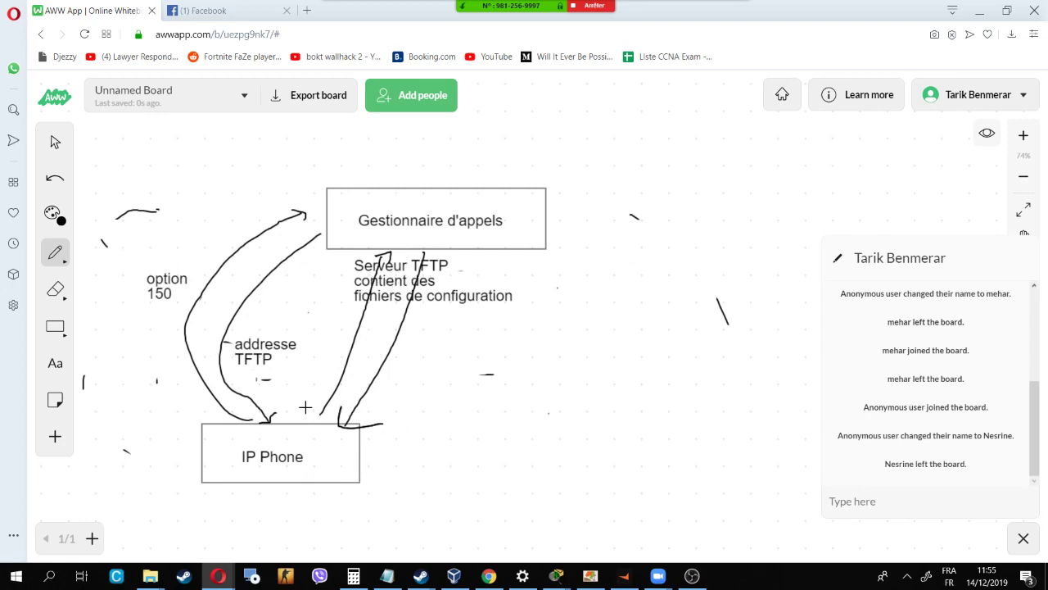
mouse_move(298, 413)
left_mouse_down()
mouse_move(159, 475)
mouse_move(417, 431)
mouse_move(280, 429)
left_mouse_up()
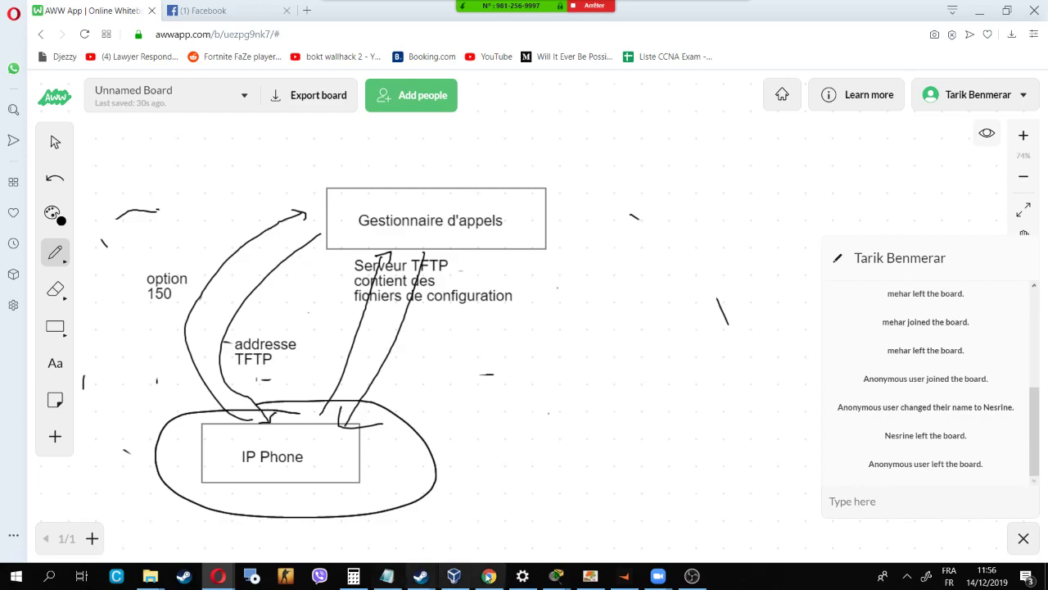
Step: Switch to the Packet Tracer topology with Router0, Switch0 and the two IP phones, and put it in Simulation mode
mouse_move(559, 576)
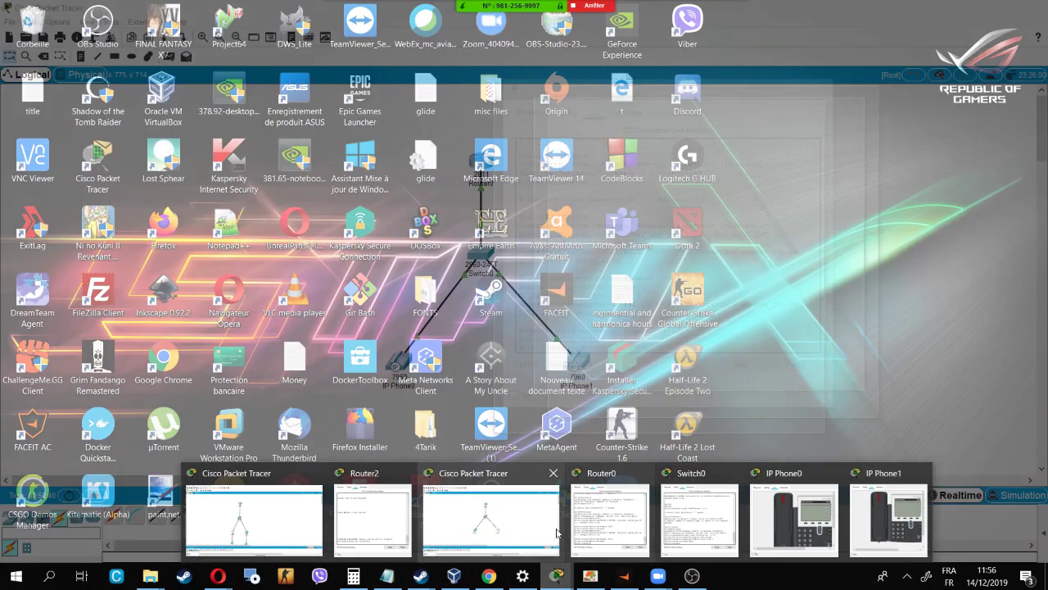
left_click(557, 532)
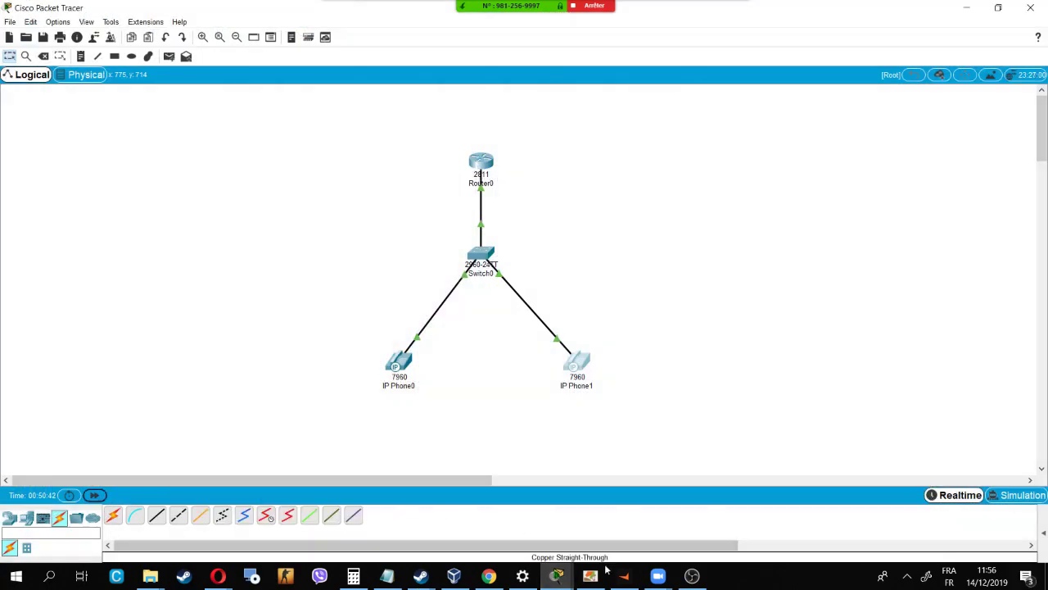
mouse_move(557, 576)
left_click(808, 524)
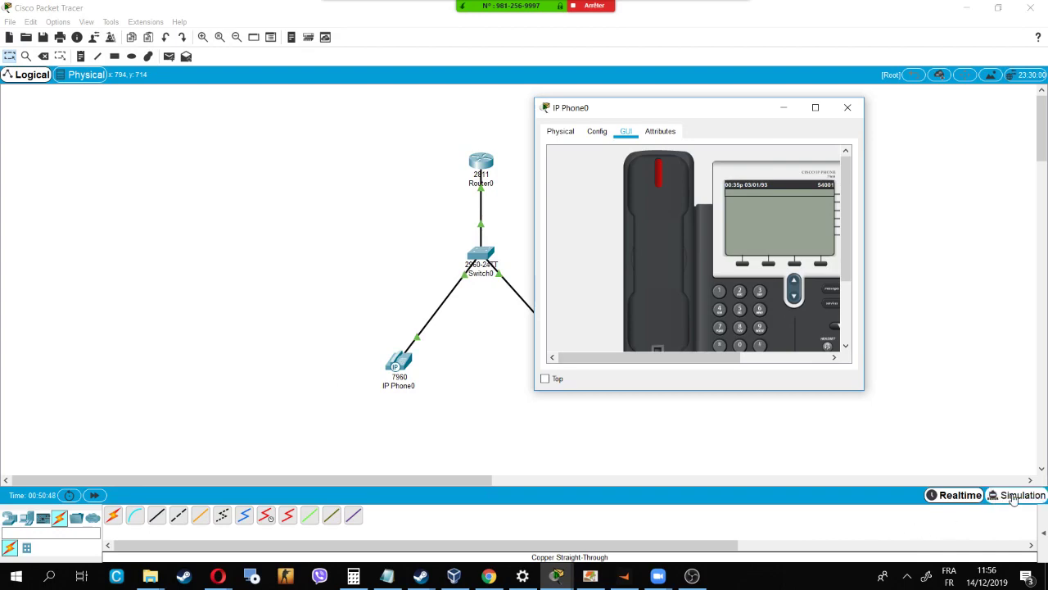
left_click(1012, 496)
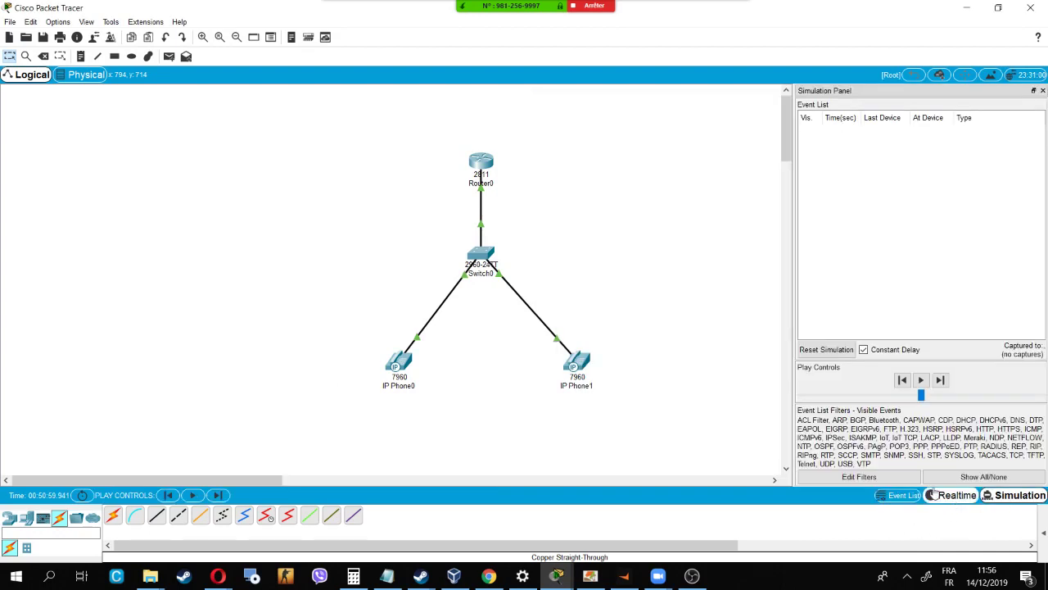
Step: Start automatic playback of the simulation and slow down its playback speed
left_click(577, 578)
left_click(578, 578)
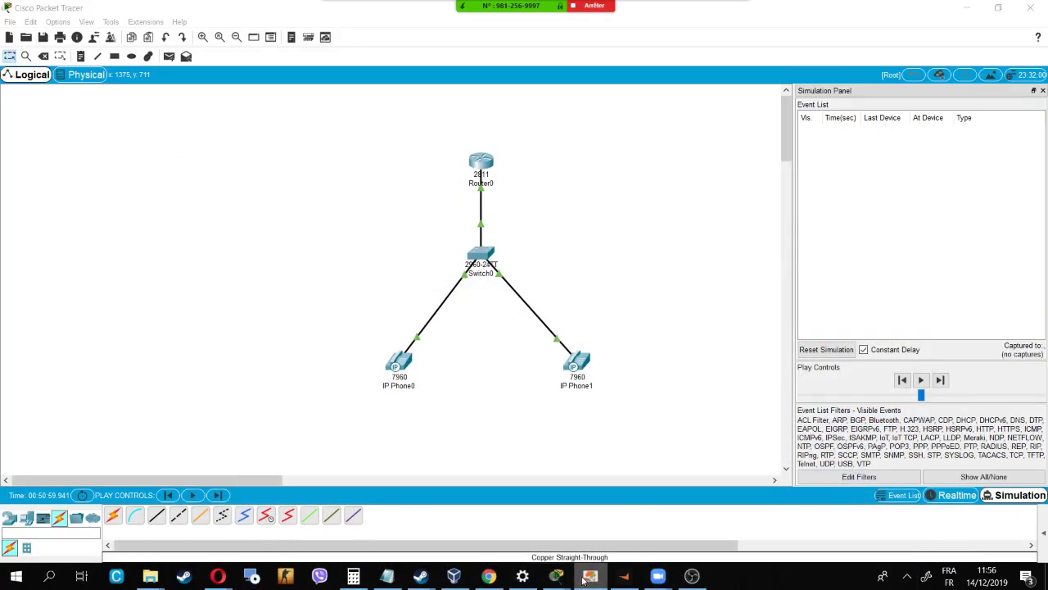
mouse_move(556, 575)
left_click(754, 517)
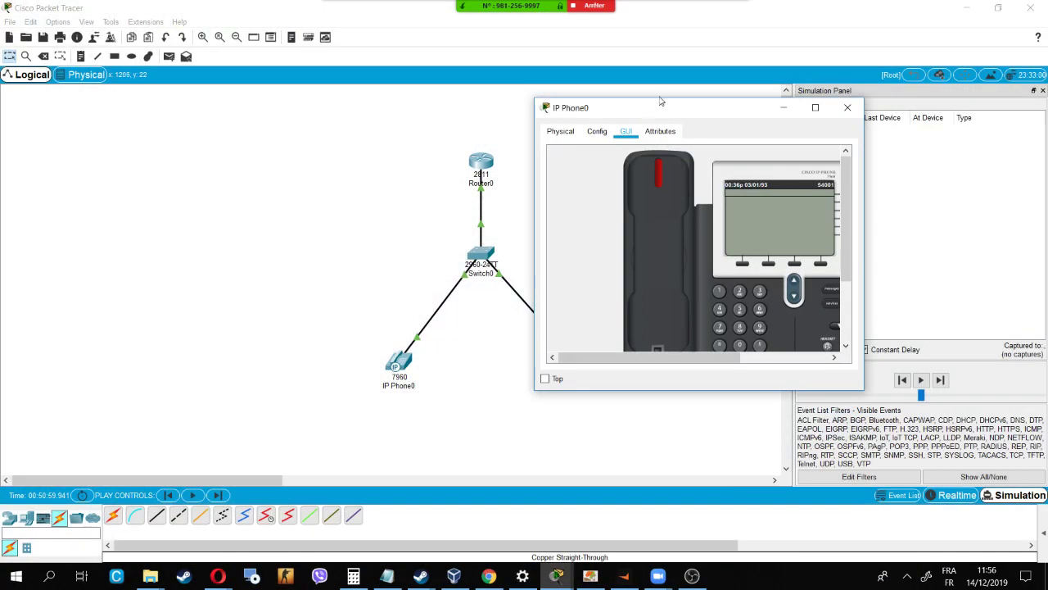
left_click_drag(674, 107, 587, 150)
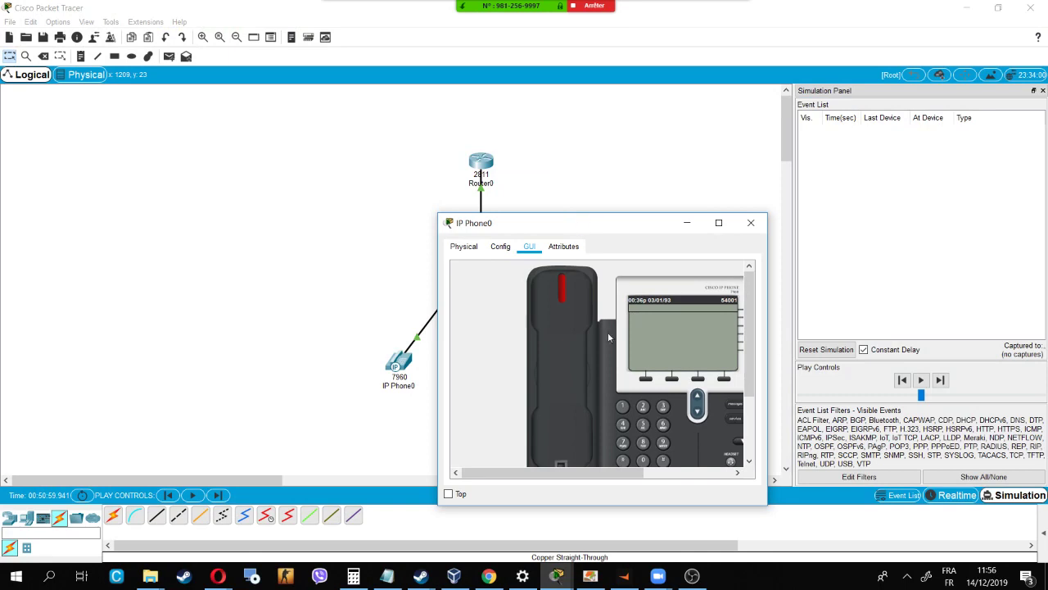
left_click(921, 379)
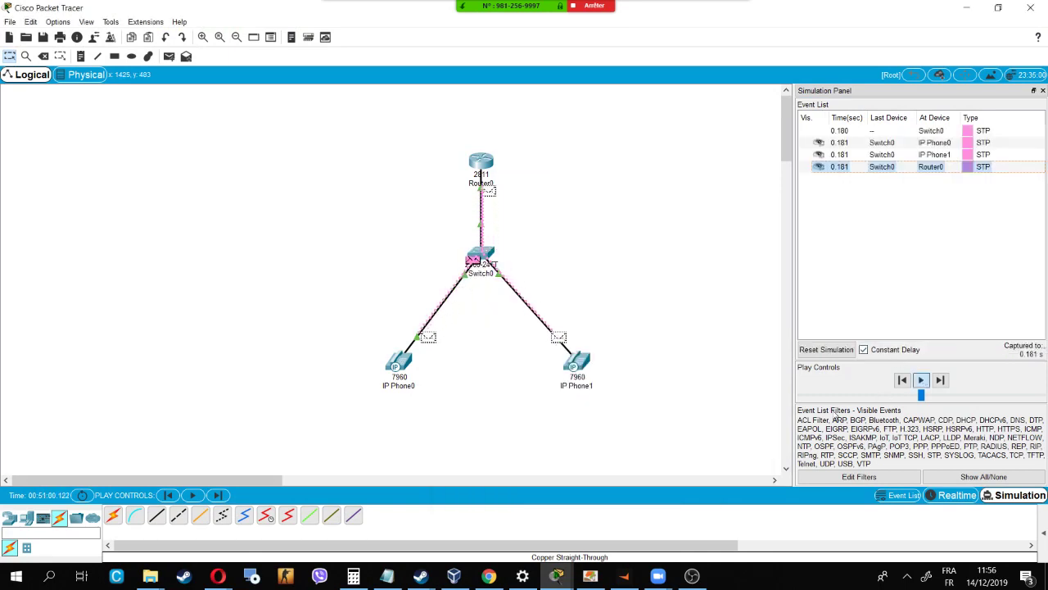
left_click_drag(922, 394, 848, 394)
Step: Bring up IP Phone0's phone interface, move its window clear of the topology and lift the handset
mouse_move(556, 582)
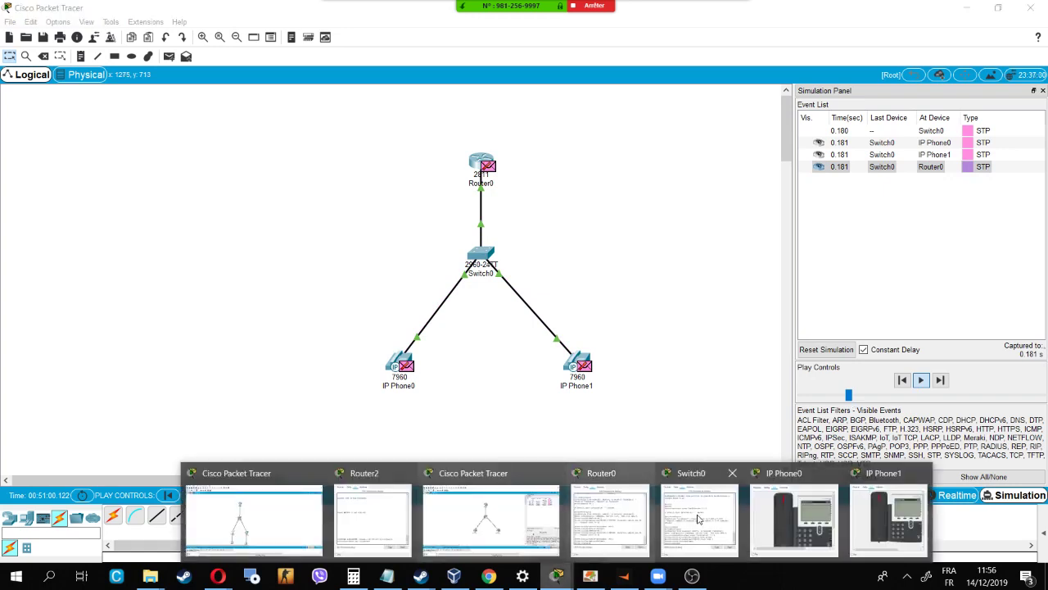
left_click(896, 491)
left_click_drag(593, 233, 182, 95)
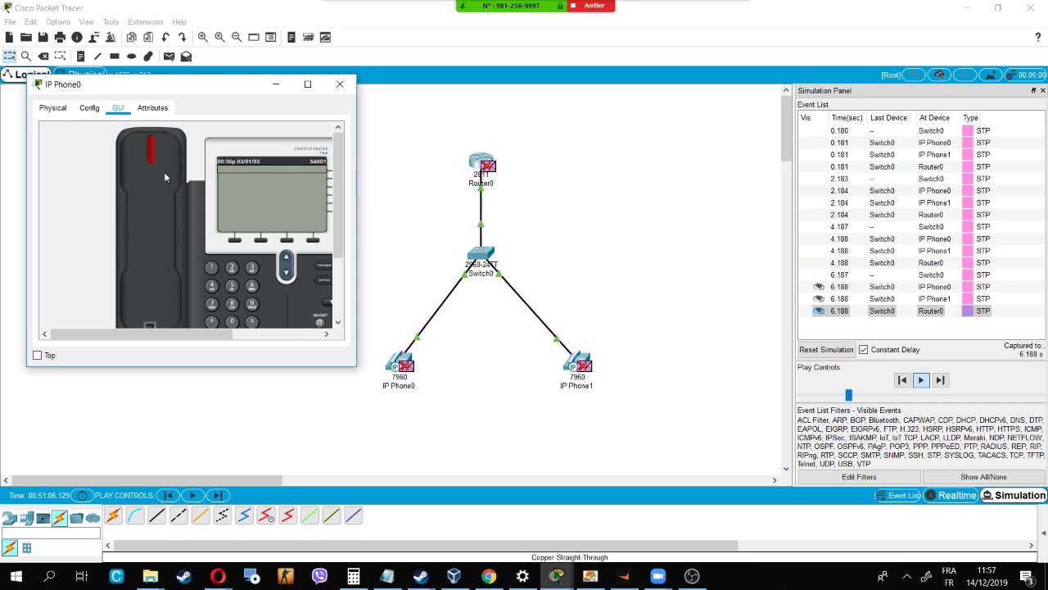
left_click(165, 177)
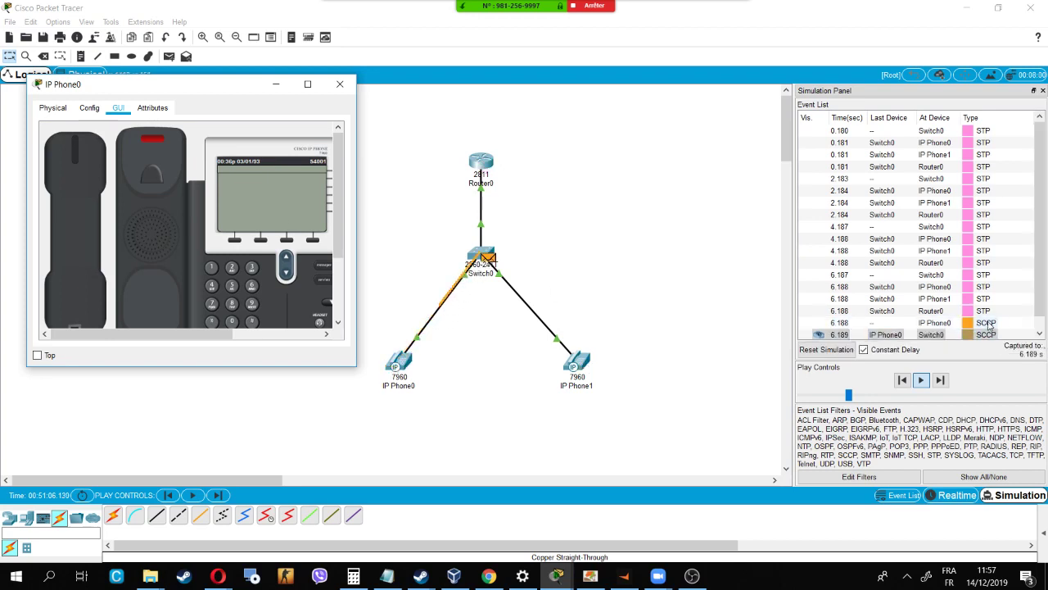
Step: Examine the PDU information of the first SCCP event at IP Phone0, highlighting the layer description, and close it
left_click(987, 323)
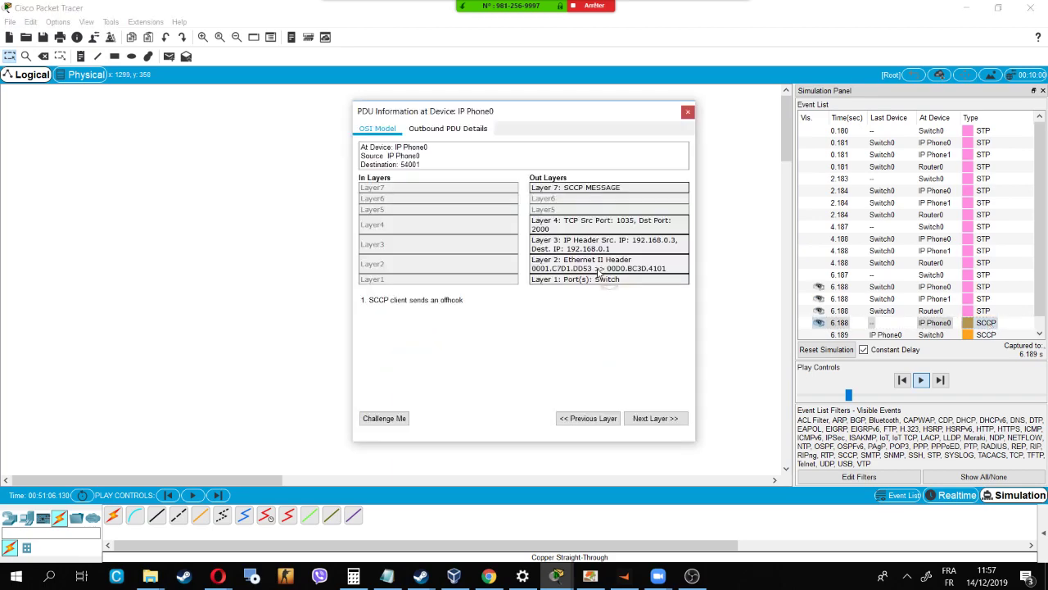
left_click_drag(465, 301, 369, 305)
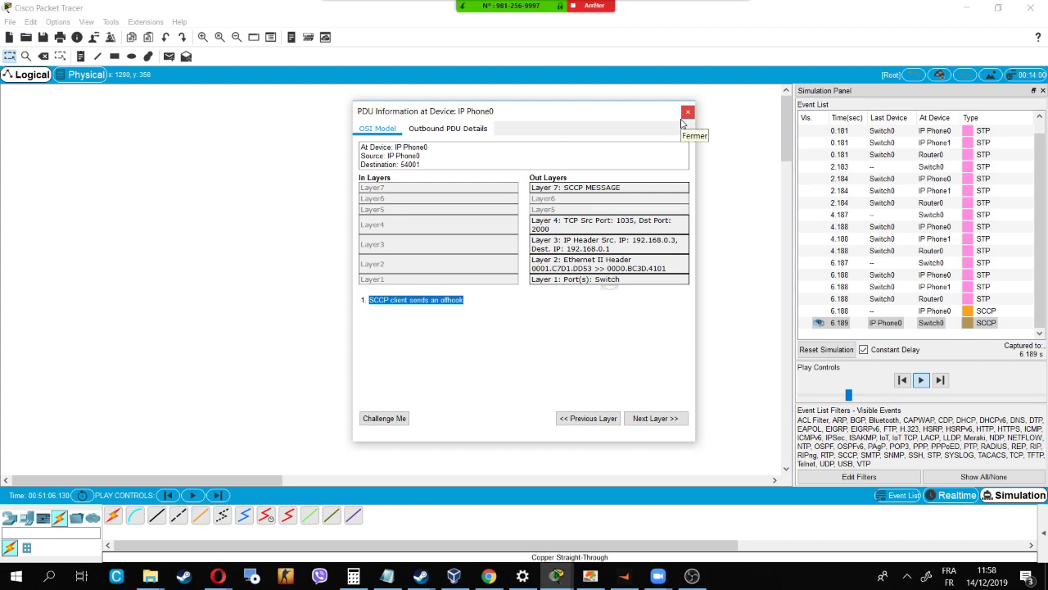
left_click(683, 118)
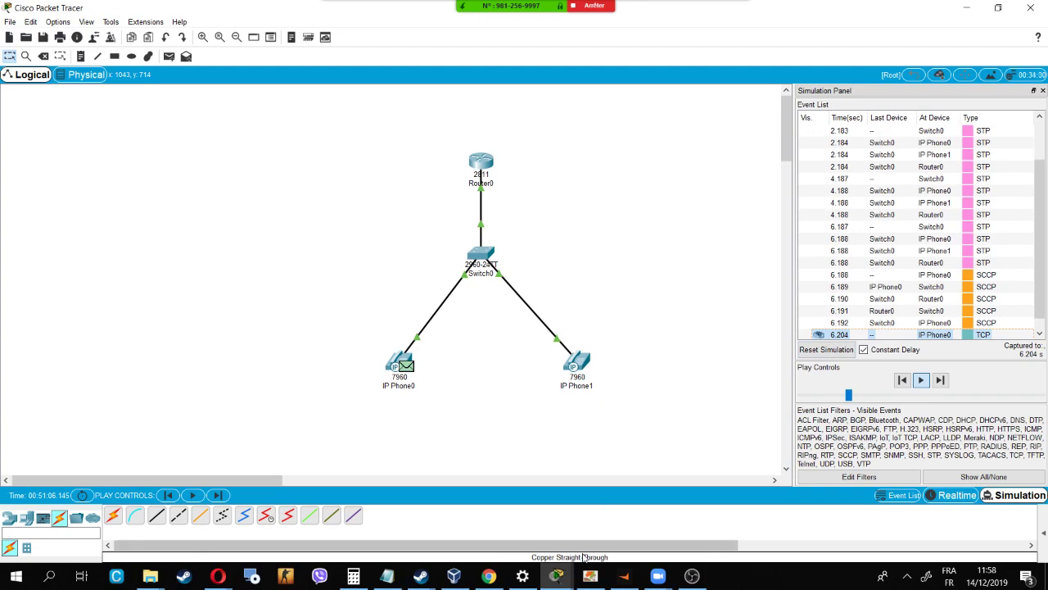
Step: Bring IP Phone0's interface back up, reposition its window and dial the digit 5
mouse_move(556, 576)
left_click(753, 524)
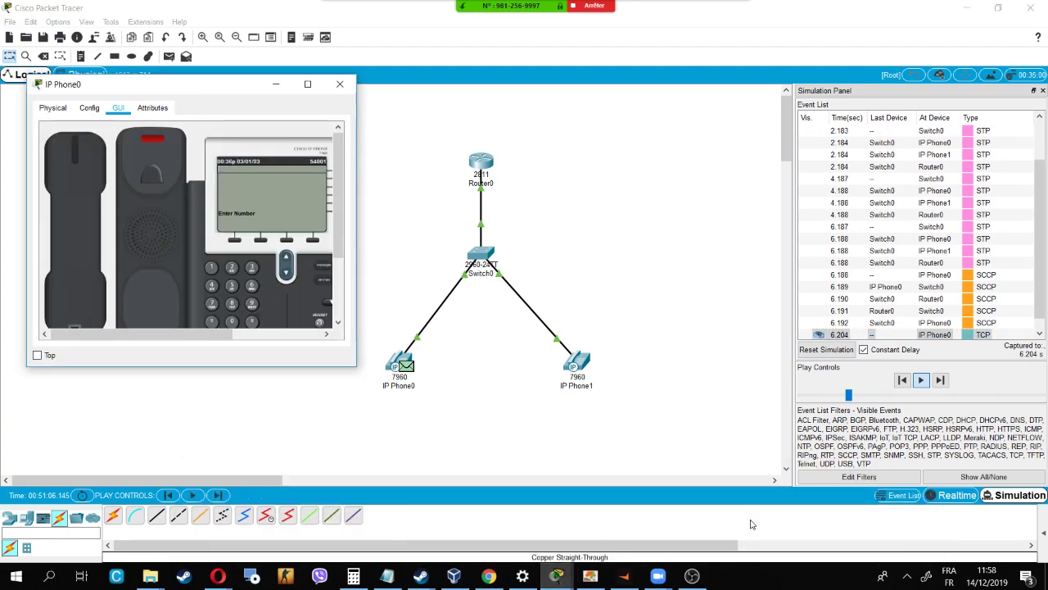
left_click_drag(241, 85, 446, 109)
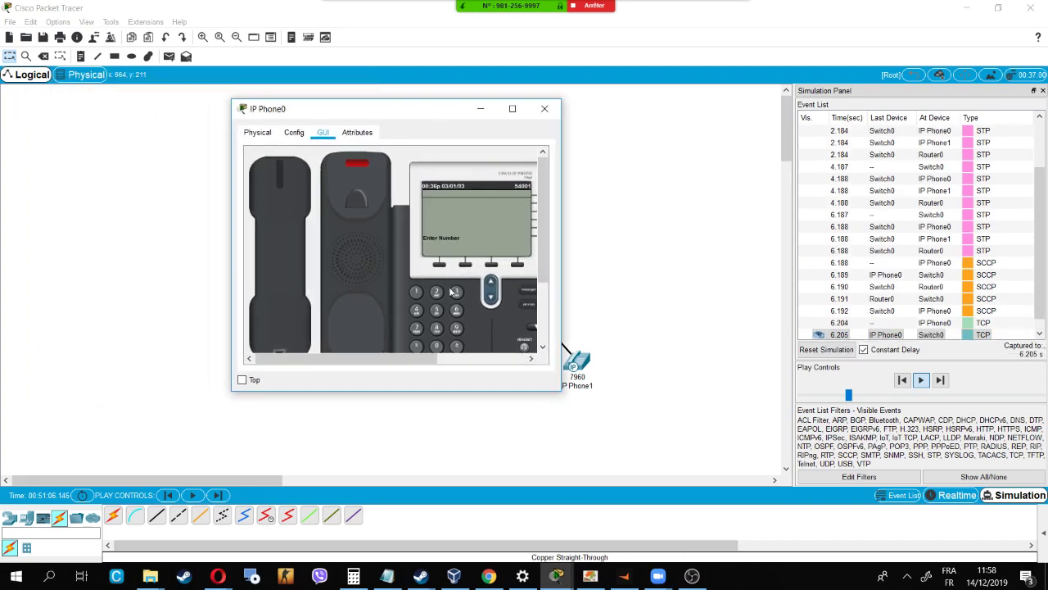
left_click(436, 309)
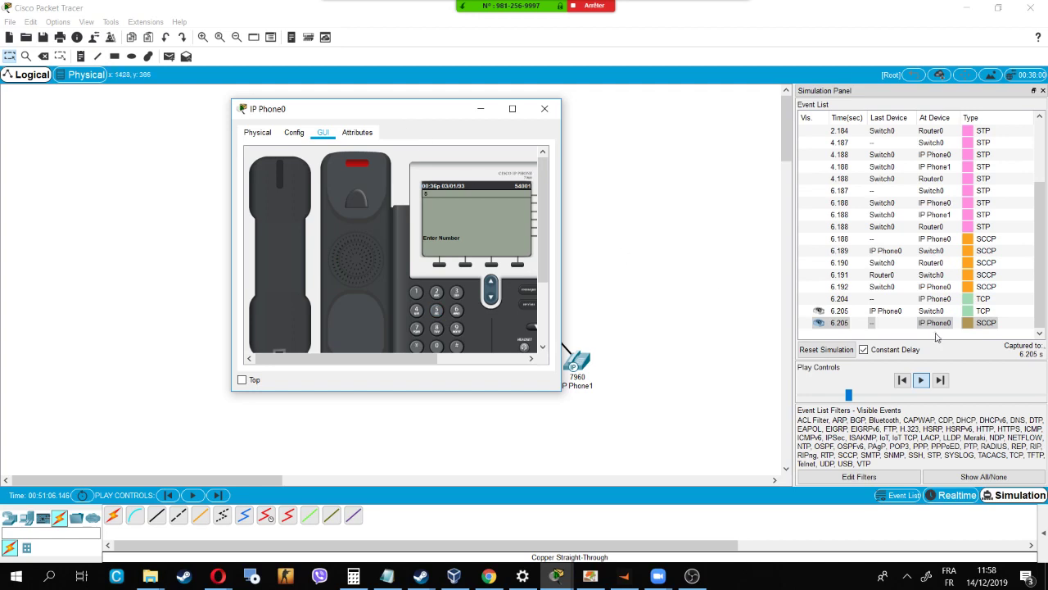
Step: Examine the PDU information of IP Phone0's latest SCCP event, close it, and view Router0's port summary
left_click(931, 325)
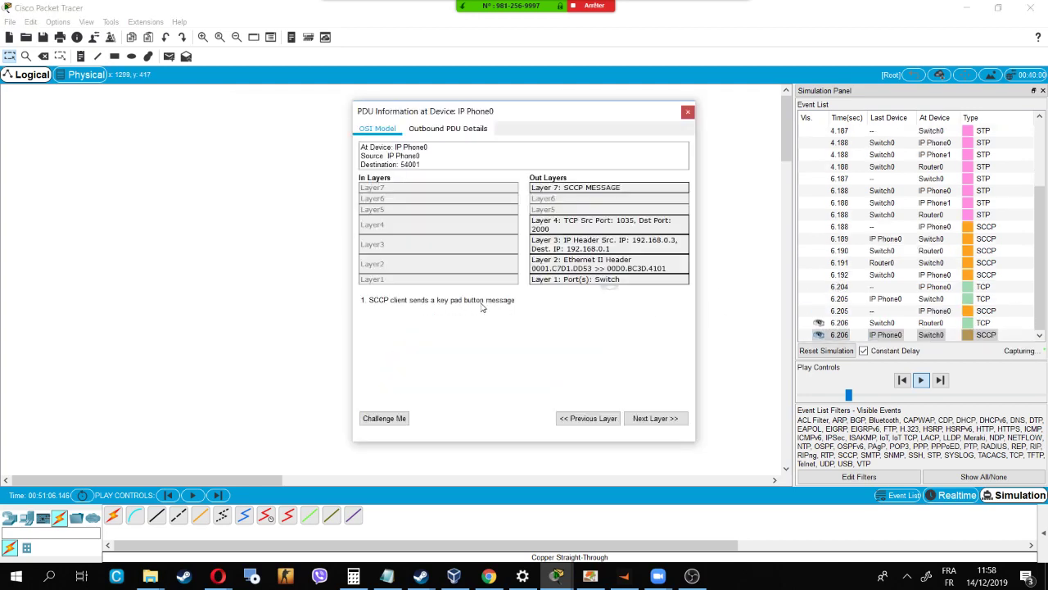
left_click(688, 112)
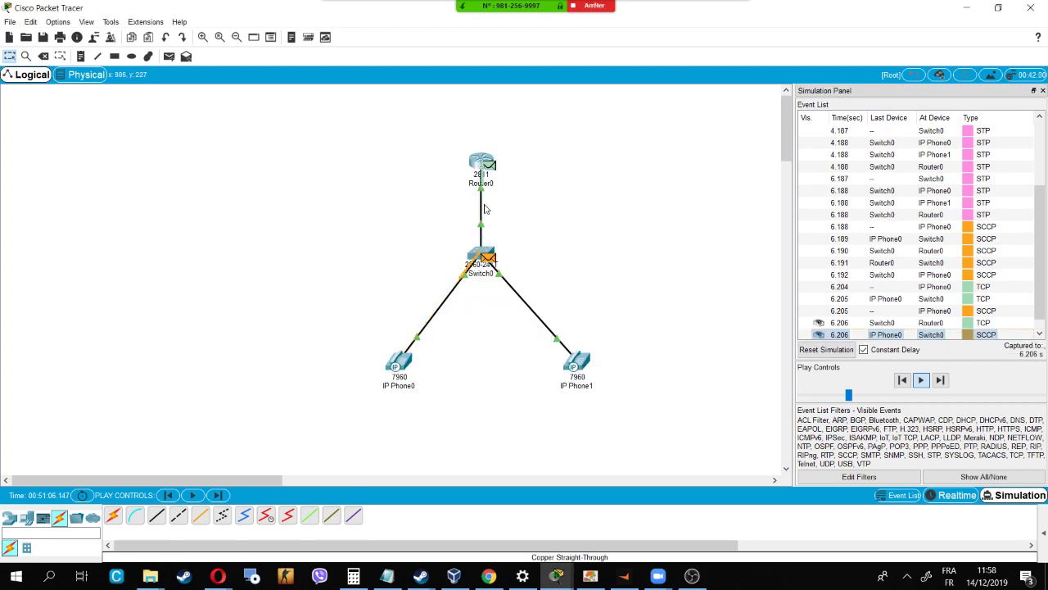
mouse_move(484, 157)
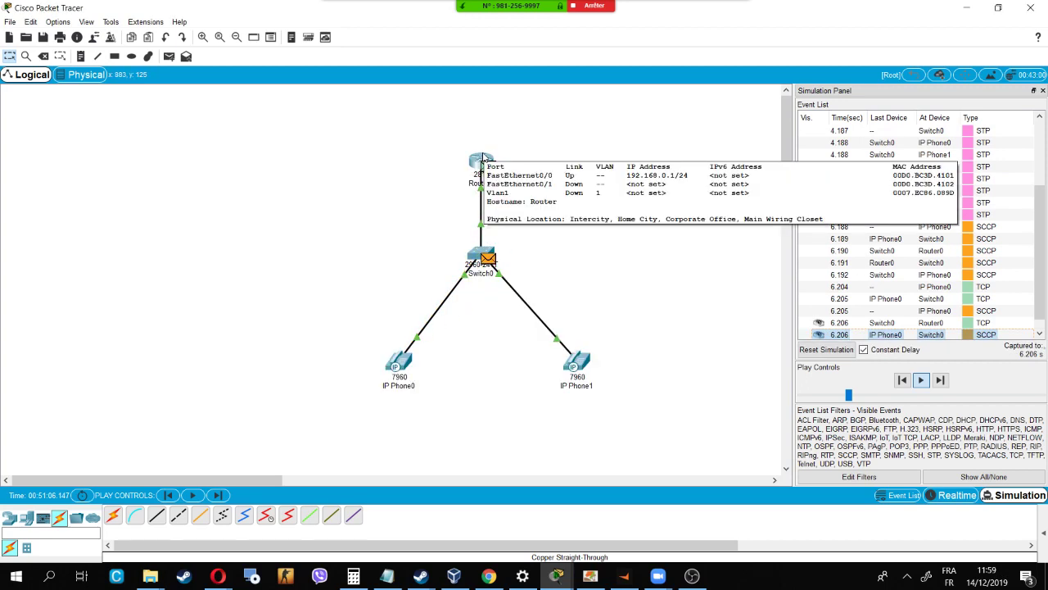
Step: Raise the simulation's playback speed to about the middle of its range
left_click_drag(849, 395, 891, 401)
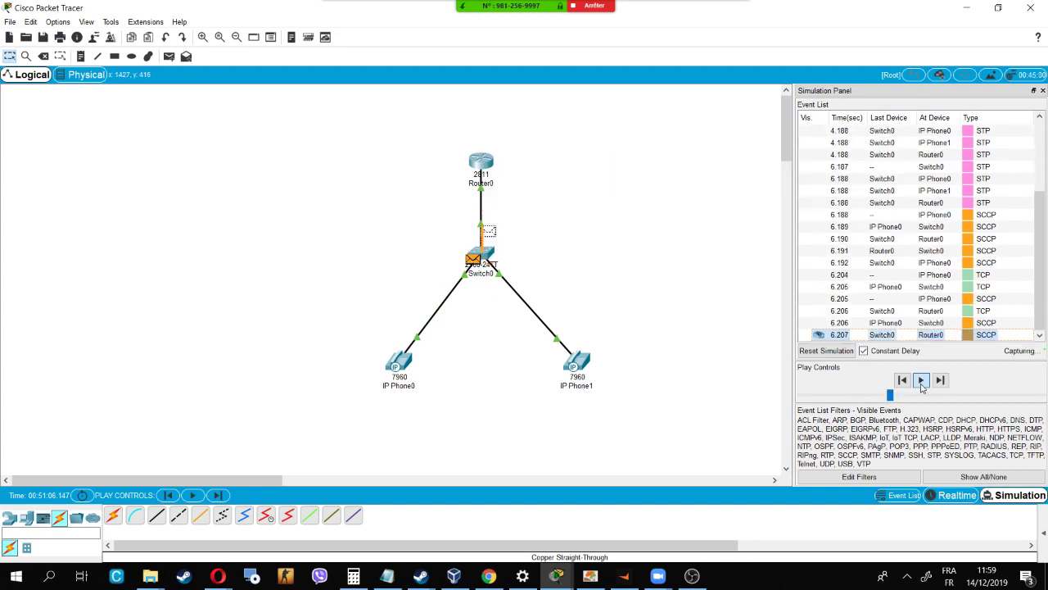
left_click_drag(902, 394, 955, 396)
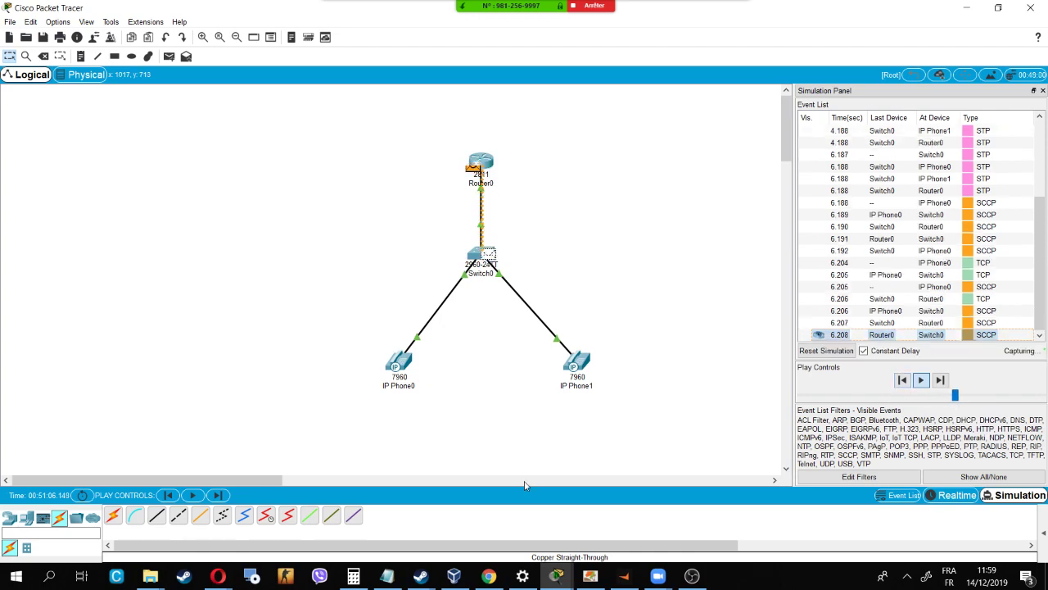
left_click(931, 395)
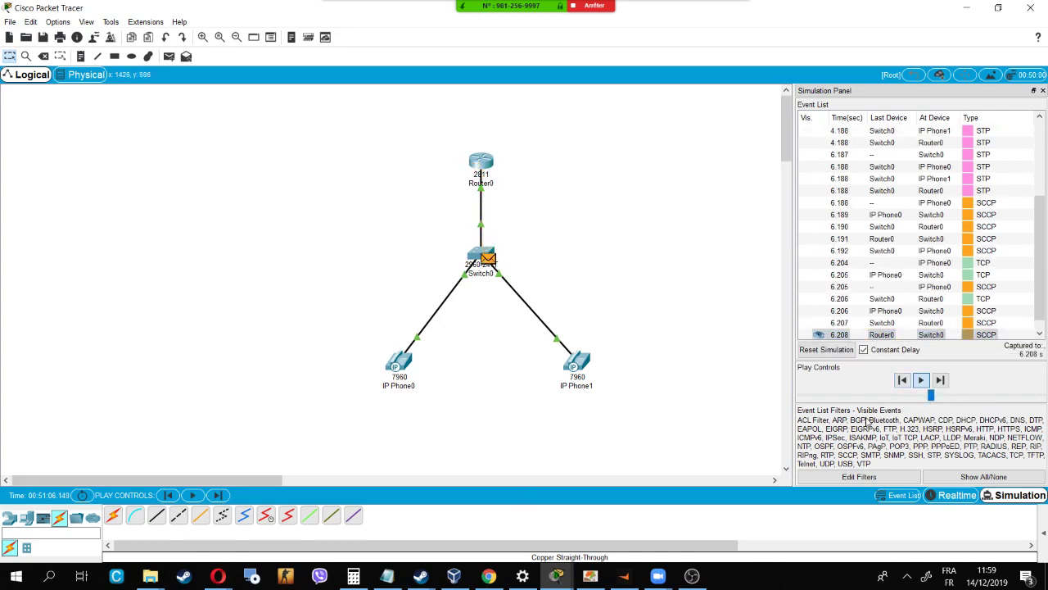
Step: Dial the remaining digits 4002 on IP Phone0 to call 54002, and put its window away
left_click(556, 576)
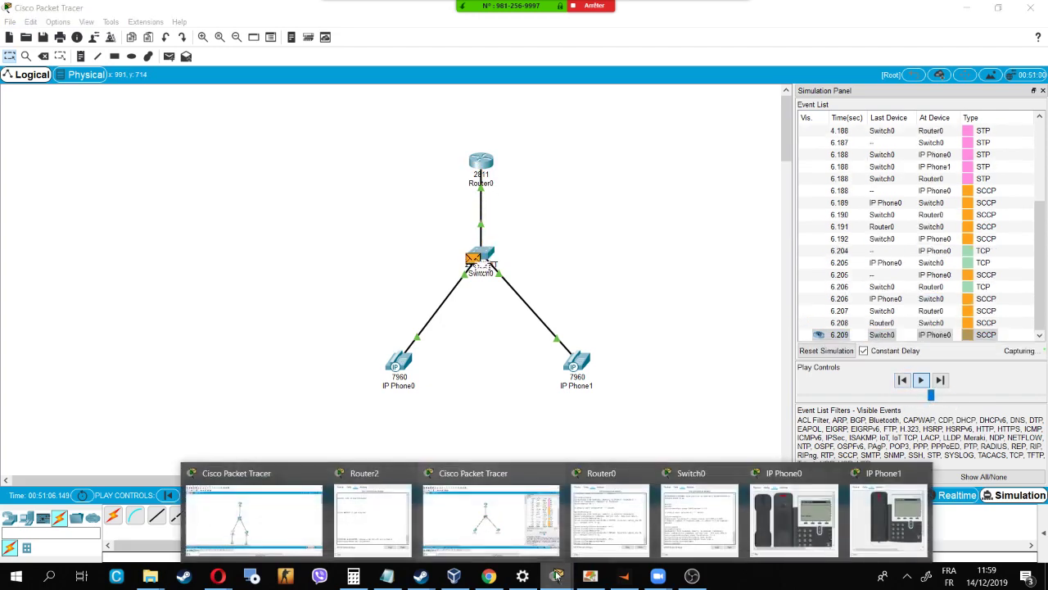
left_click(761, 529)
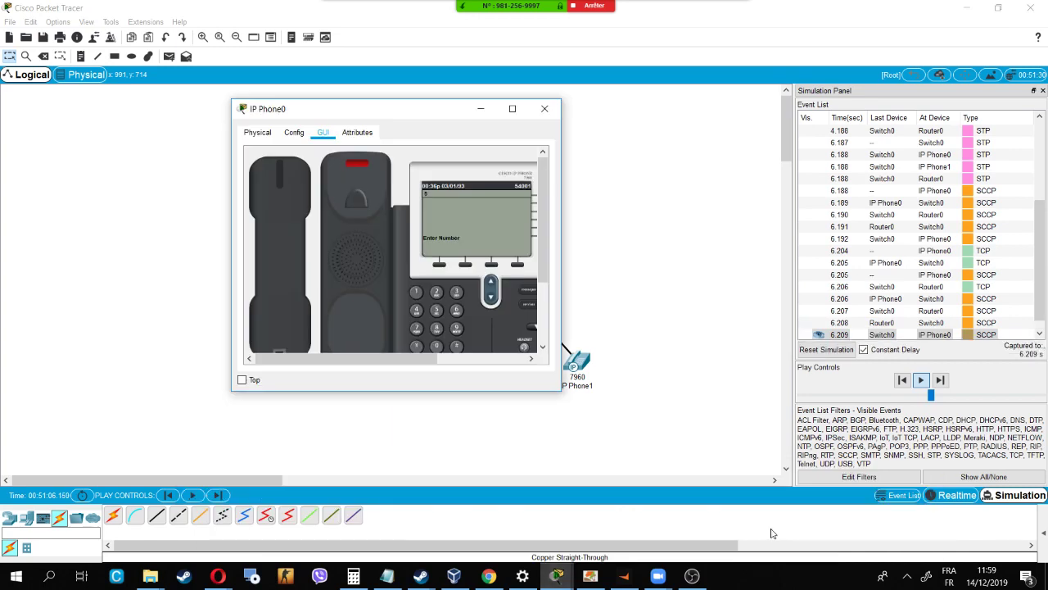
left_click(415, 310)
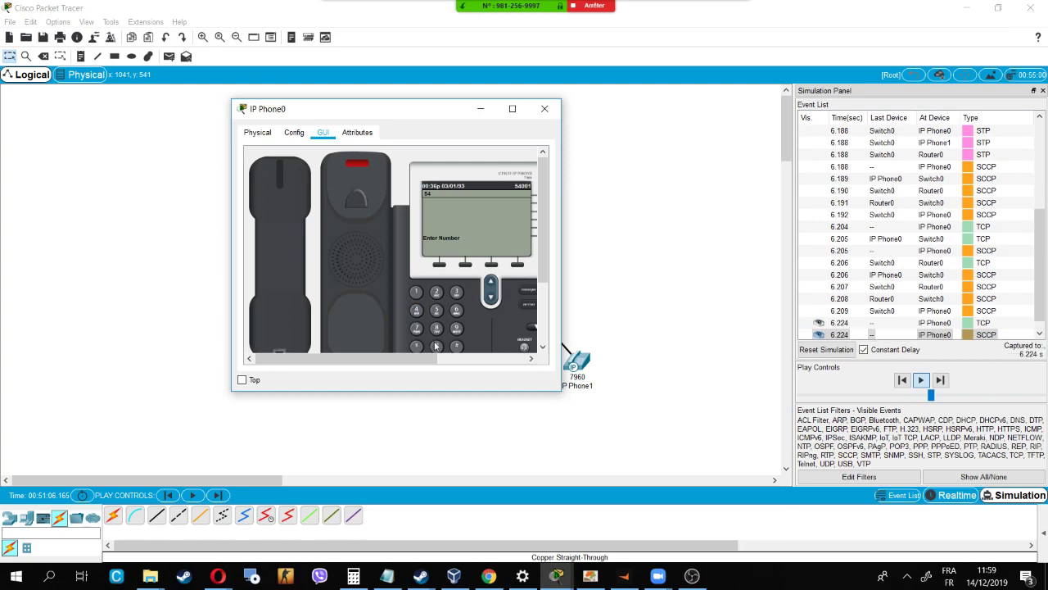
left_click(437, 346)
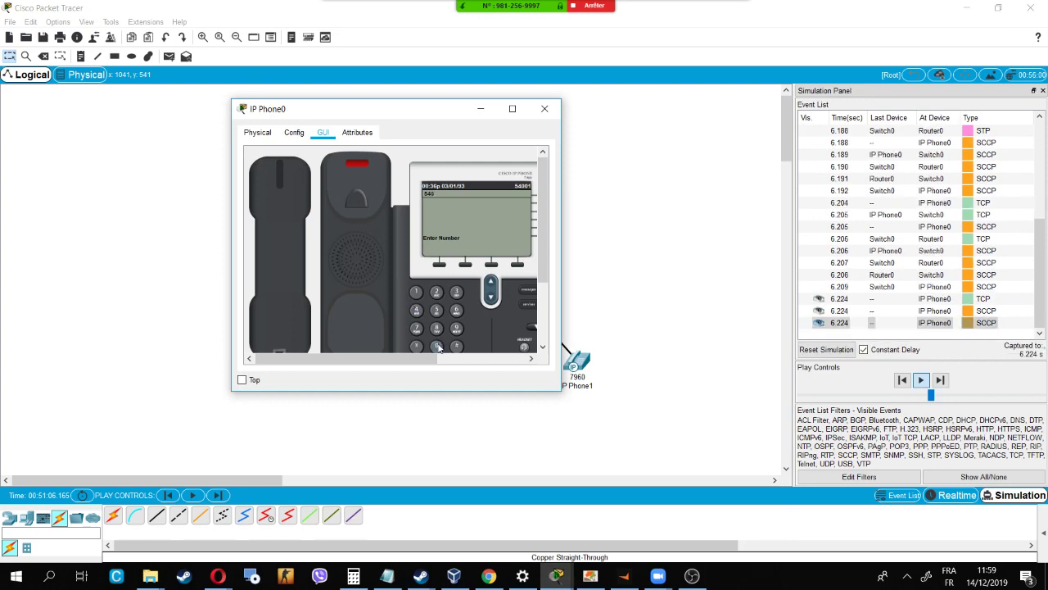
left_click(438, 347)
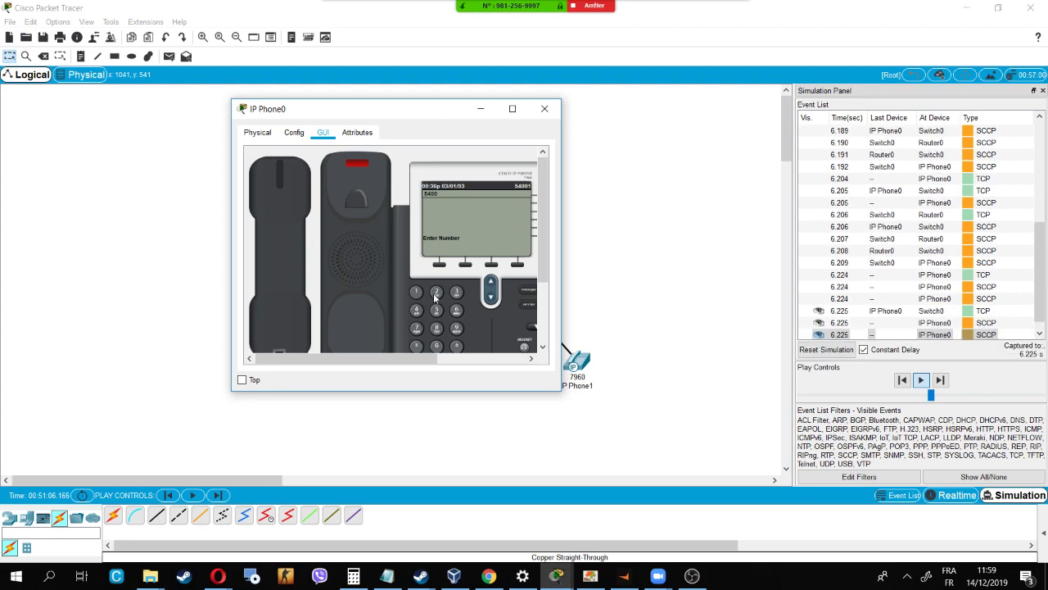
key("alt+F4")
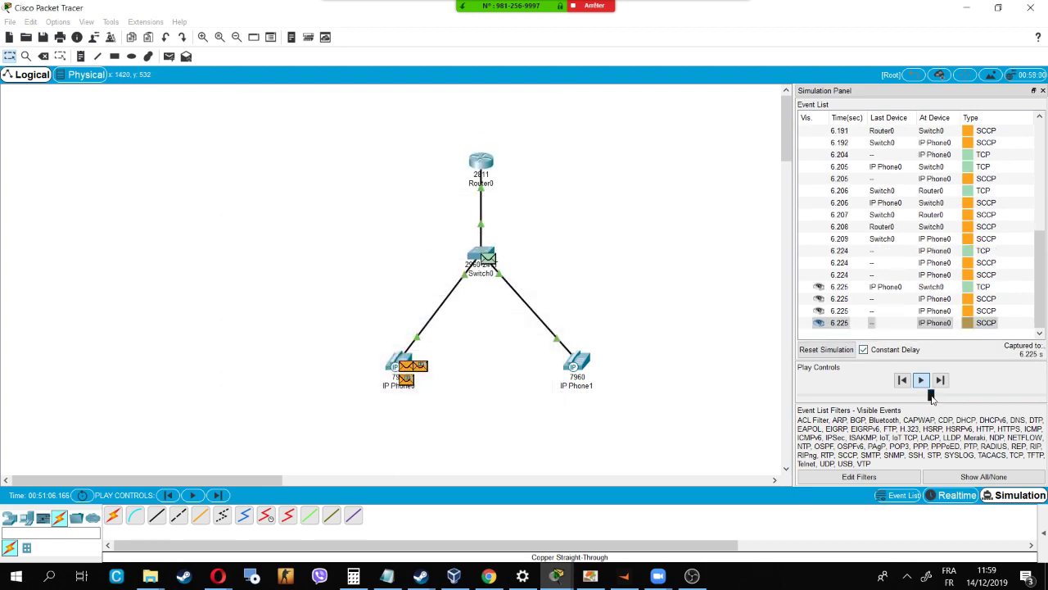
Step: Run the call signalling at a faster playback speed until an SCCP packet reaches IP Phone1, slow it down and pause
left_click_drag(930, 394, 952, 403)
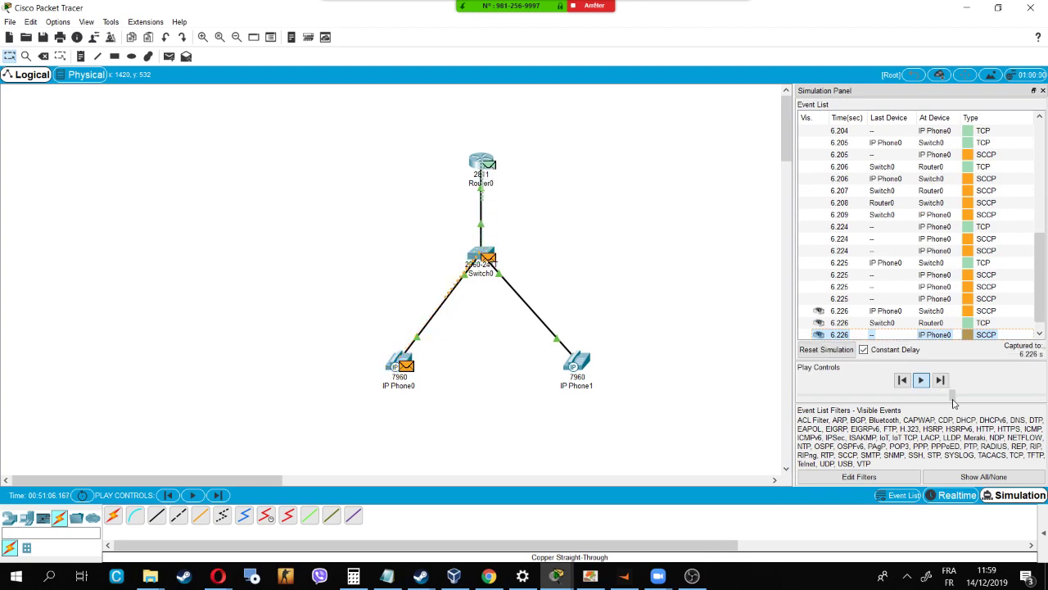
left_click_drag(953, 402, 1002, 405)
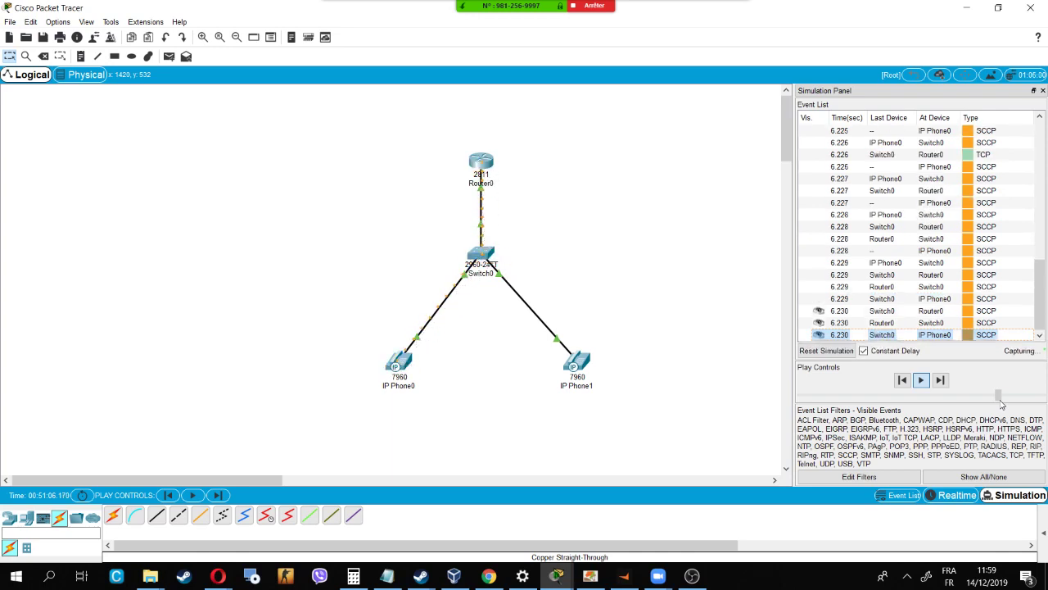
left_click_drag(1000, 405, 995, 403)
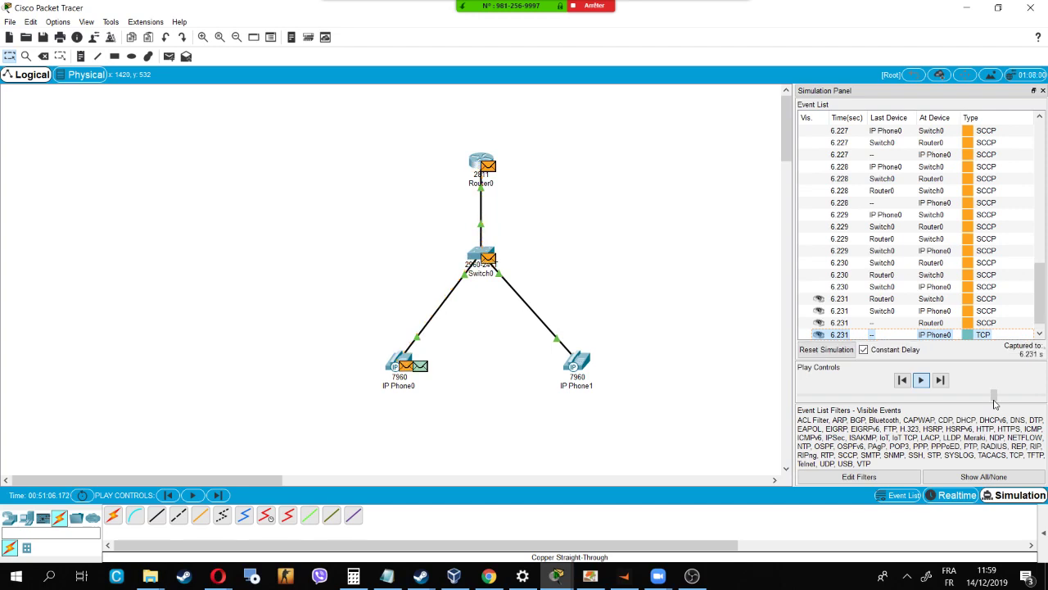
left_click_drag(995, 403, 907, 401)
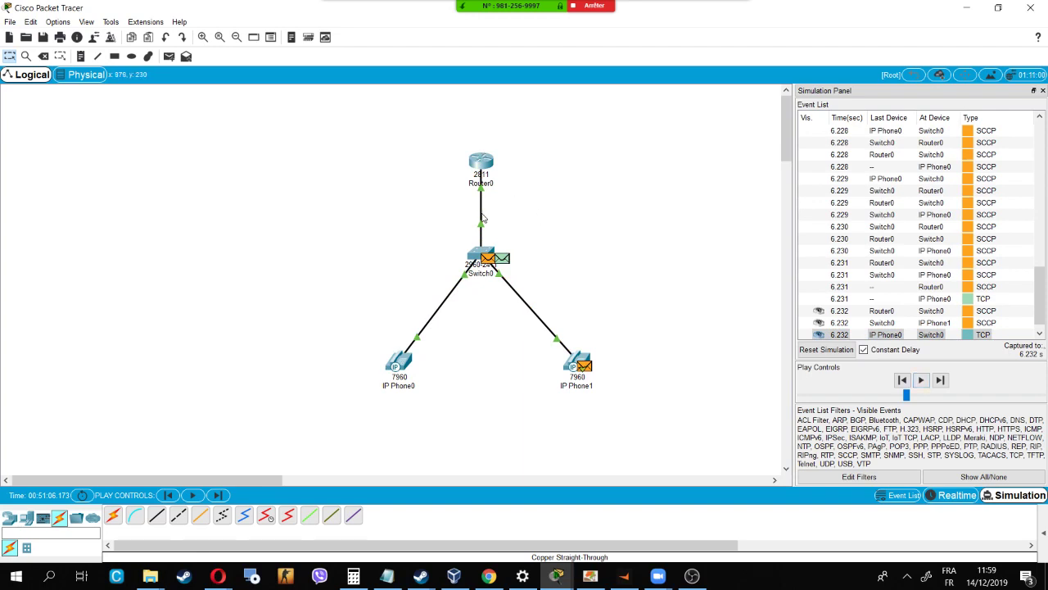
Step: Answer the incoming call from 54001 by lifting IP Phone1's handset, and minimise its window
mouse_move(583, 366)
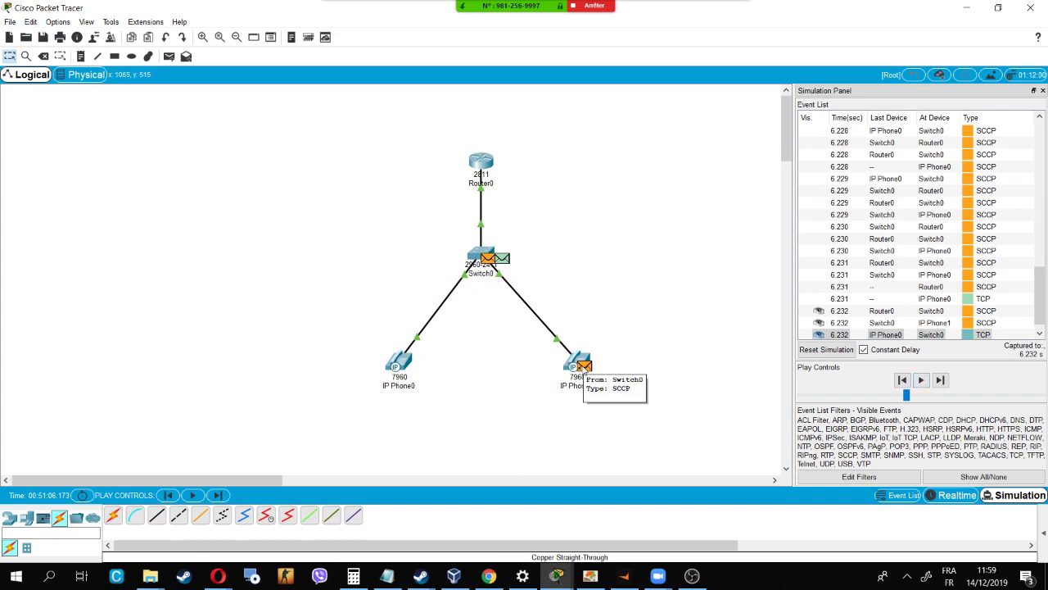
mouse_move(556, 576)
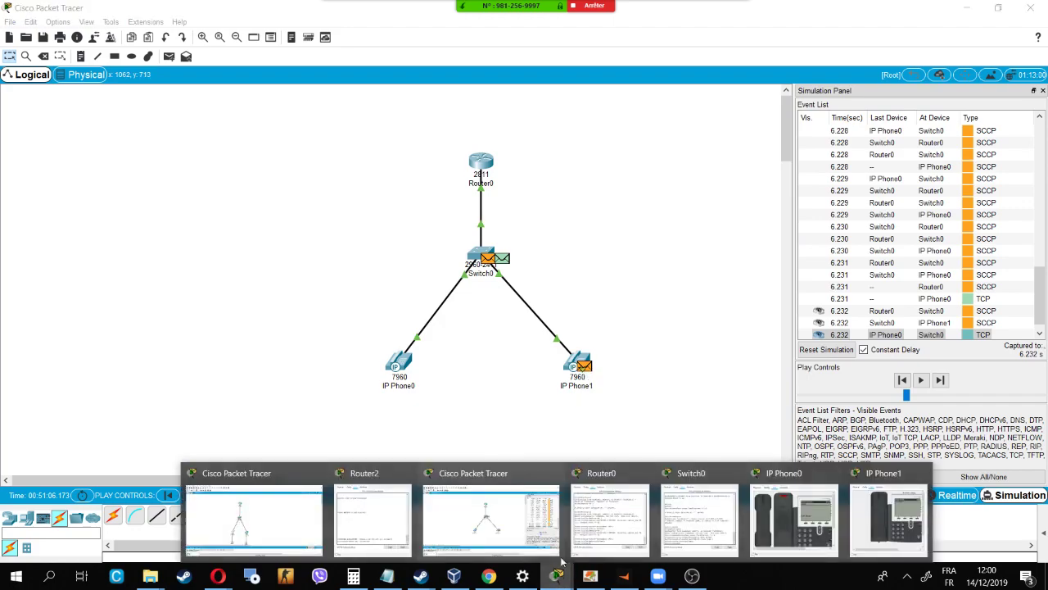
left_click(871, 538)
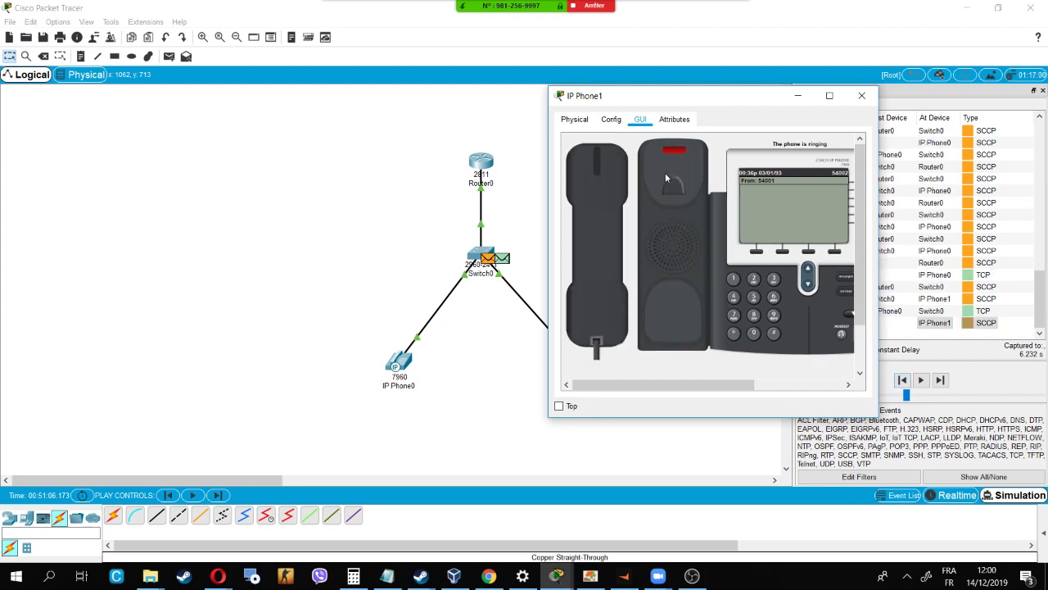
left_click(788, 98)
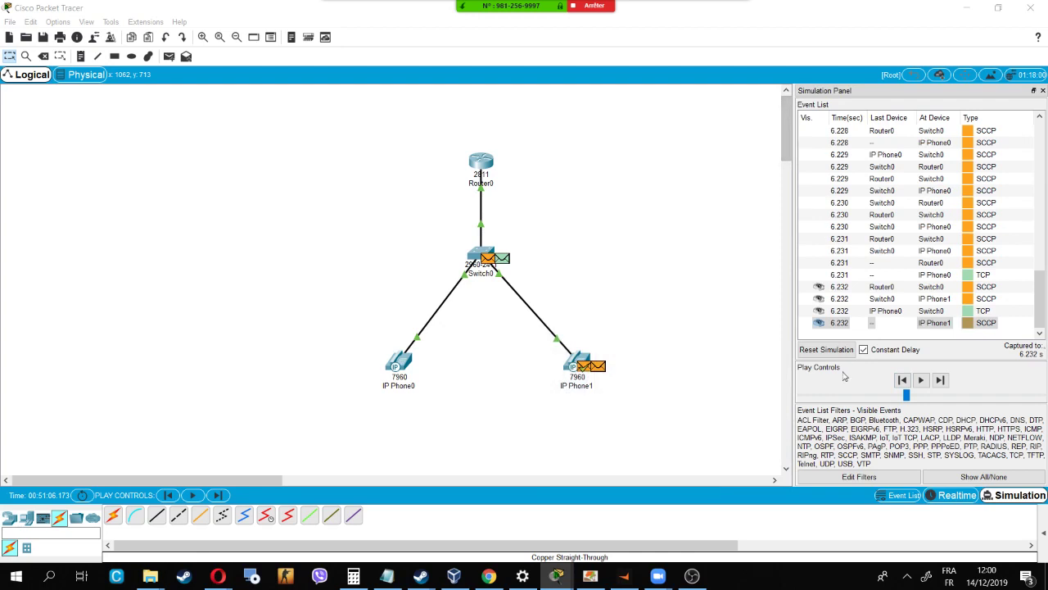
Step: Resume the simulation and set the playback speed slightly above the middle of its range
left_click_drag(917, 396, 930, 396)
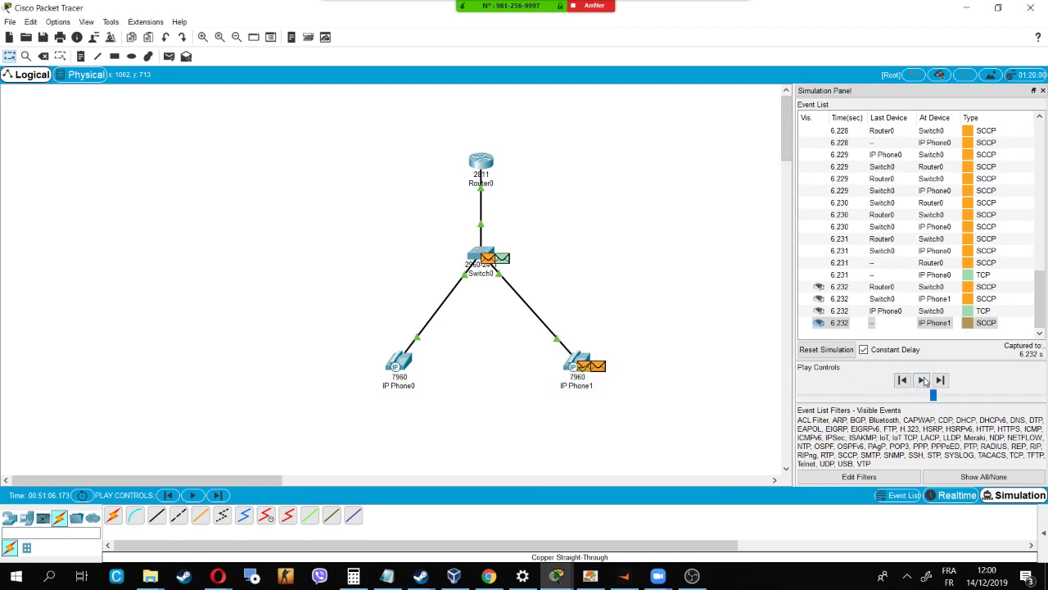
left_click(921, 380)
left_click_drag(942, 396, 971, 397)
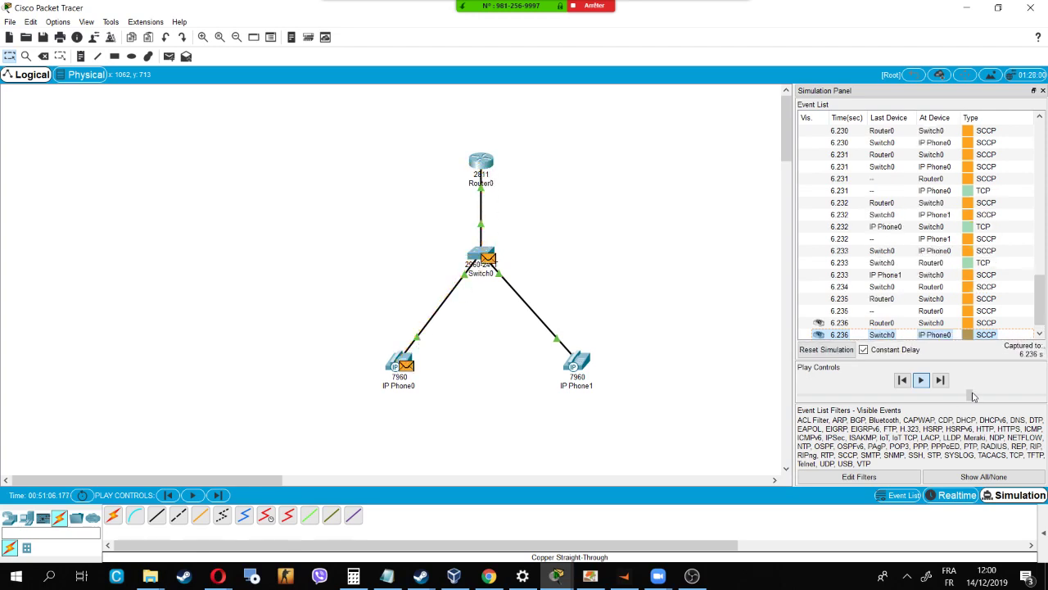
left_click_drag(974, 397, 954, 400)
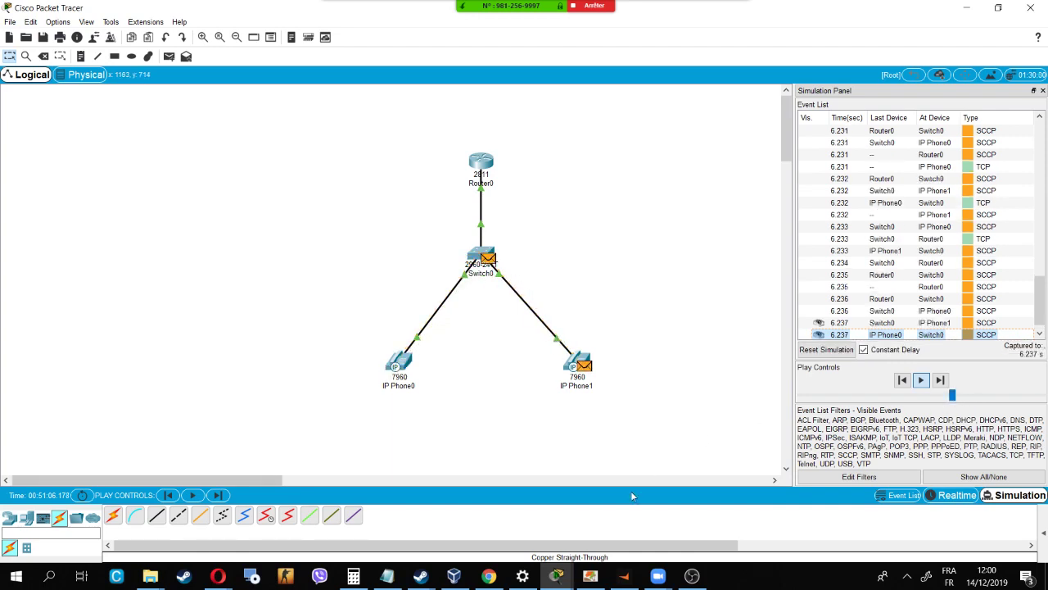
Step: Bring up the IP Phone0 and IP Phone1 interfaces side by side to check both call displays
mouse_move(557, 581)
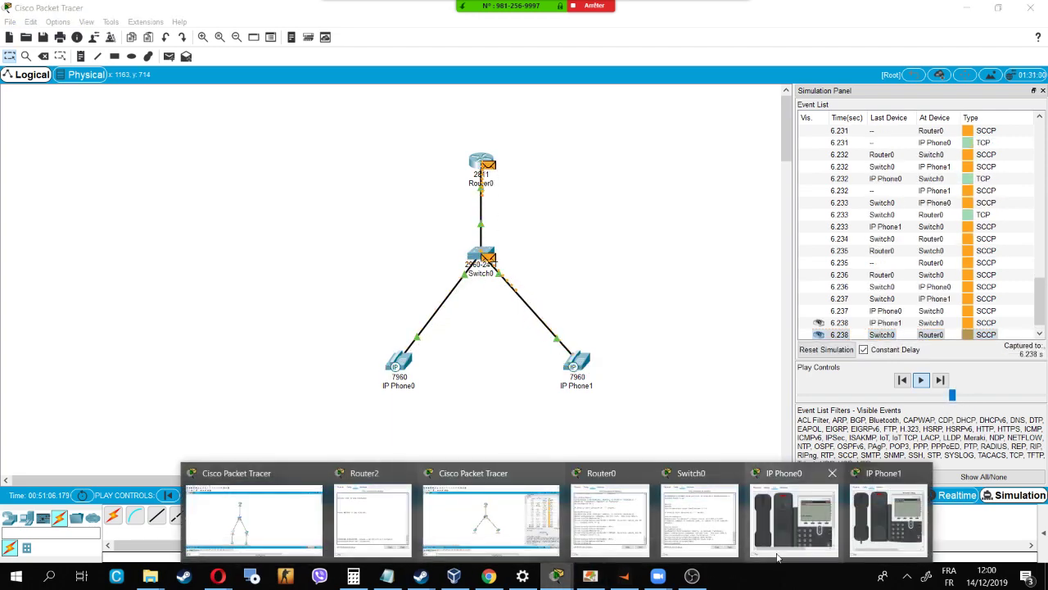
left_click(801, 512)
mouse_move(556, 578)
left_click(875, 528)
left_click_drag(456, 108, 358, 94)
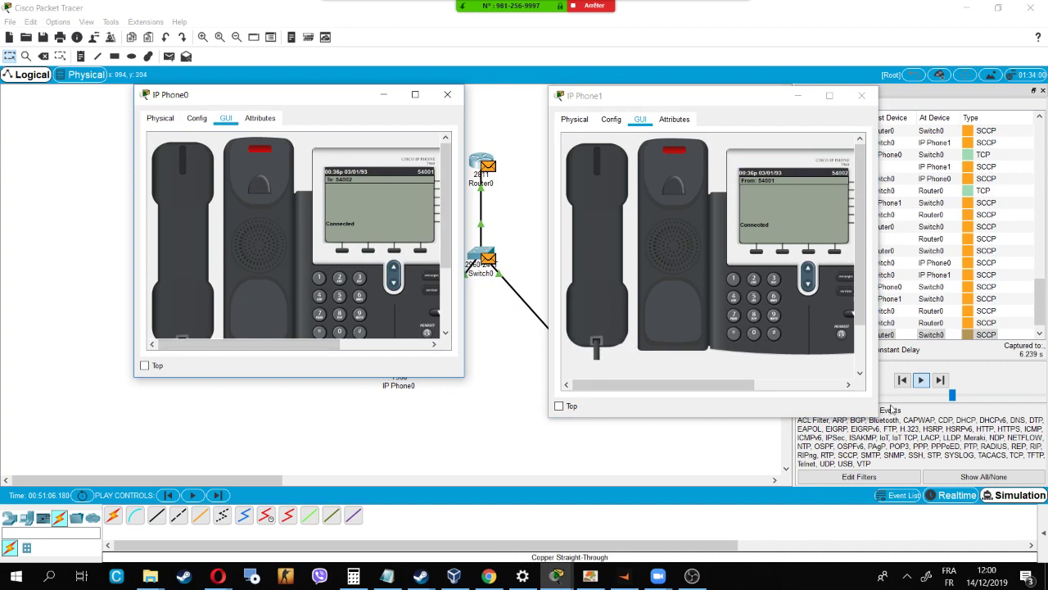
Step: Slow the simulation playback, examine the PDU information of IP Phone1's RTP event, and close it
left_click(931, 405)
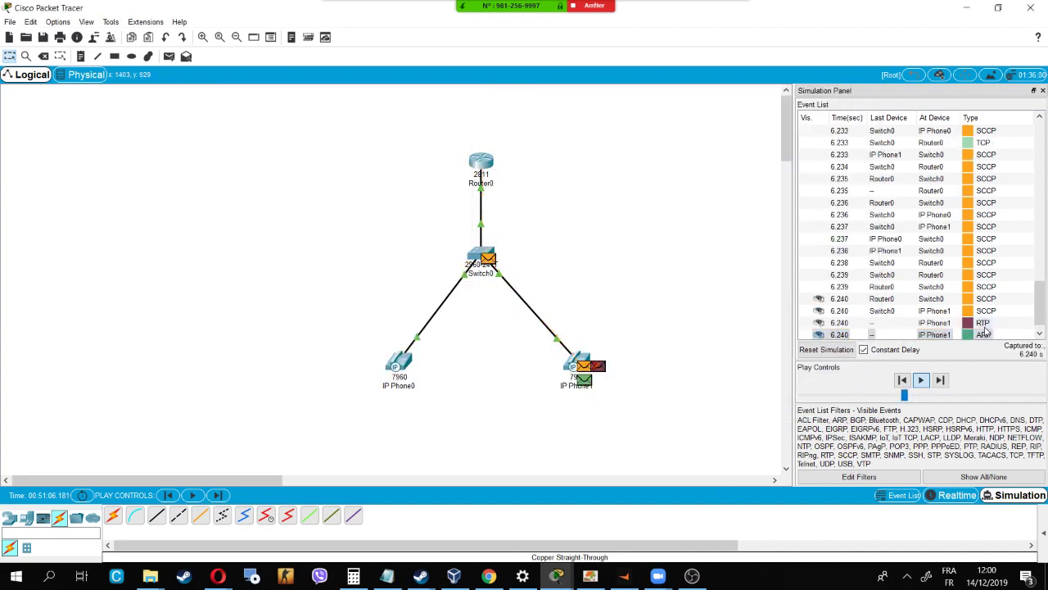
left_click(983, 324)
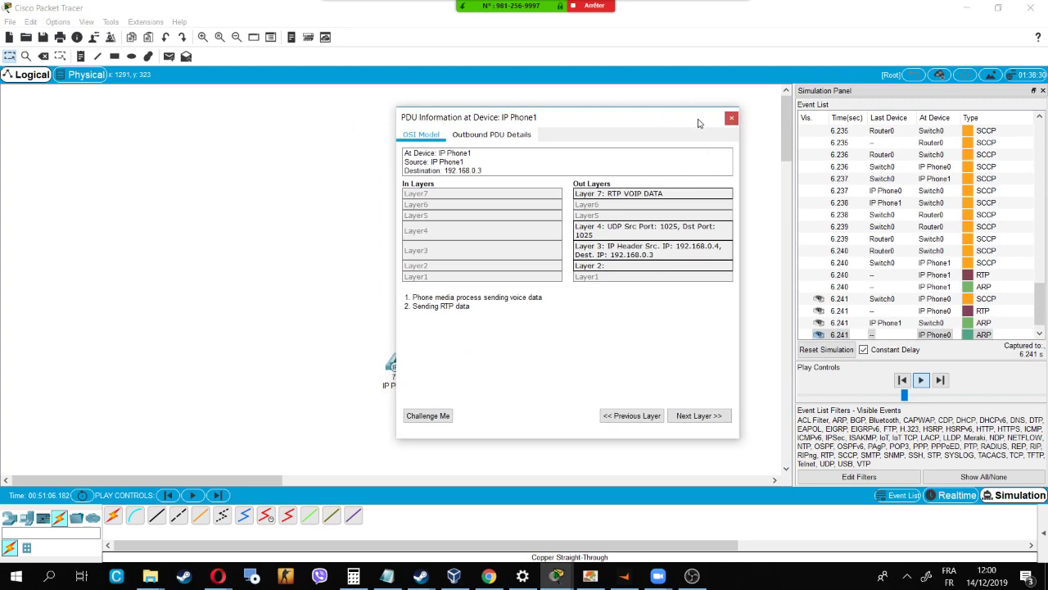
left_click(734, 119)
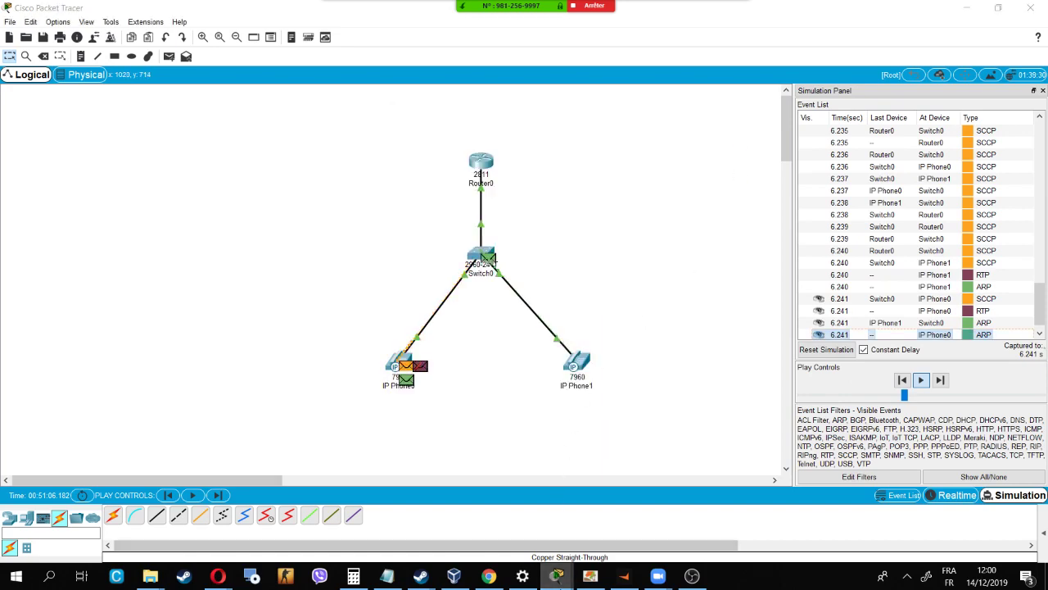
Step: Bring up IP Phone0's interface over the event list and examine the coloured Do, Re and Mi sound buttons beside the phone
mouse_move(556, 574)
left_click(794, 520)
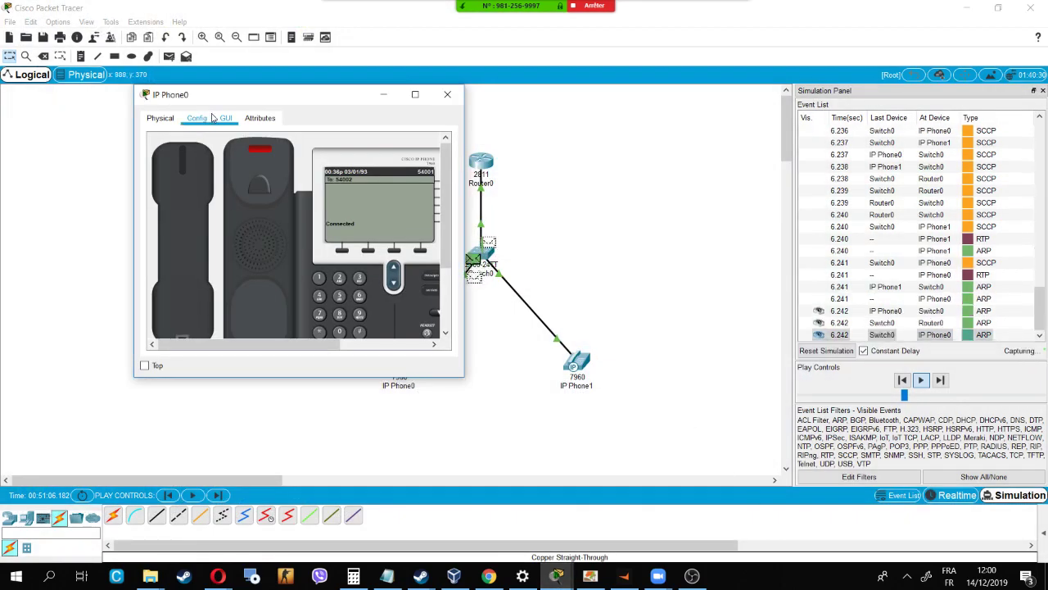
left_click_drag(278, 106, 718, 84)
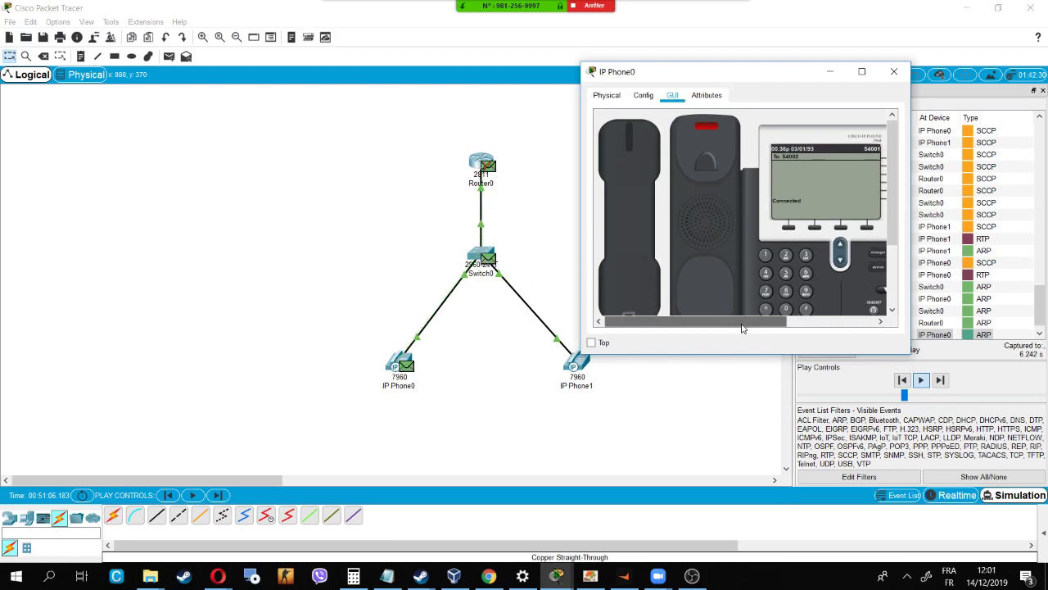
left_click_drag(742, 322, 866, 349)
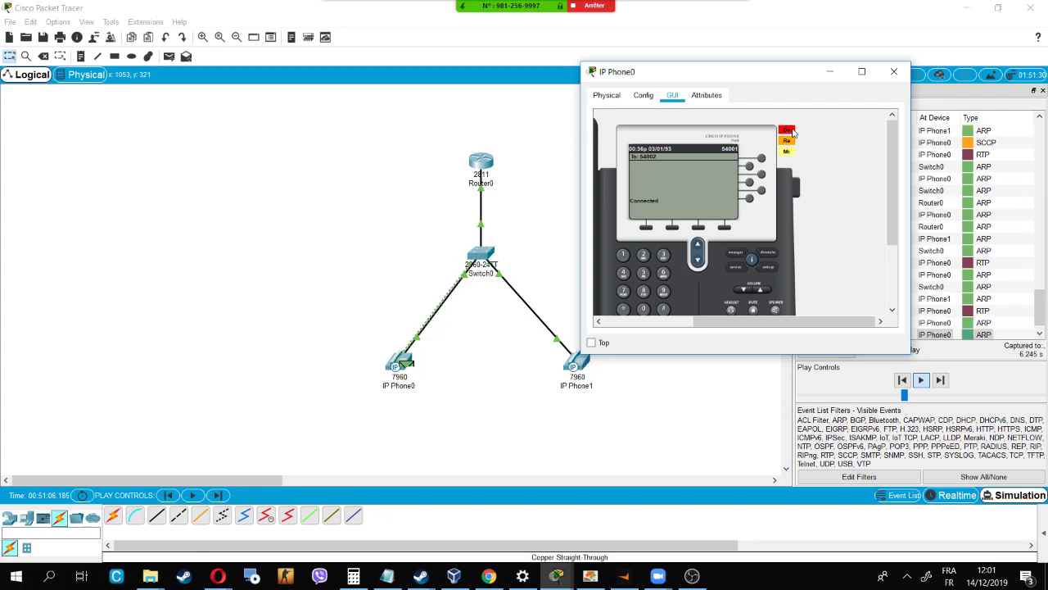
left_click_drag(758, 329, 800, 334)
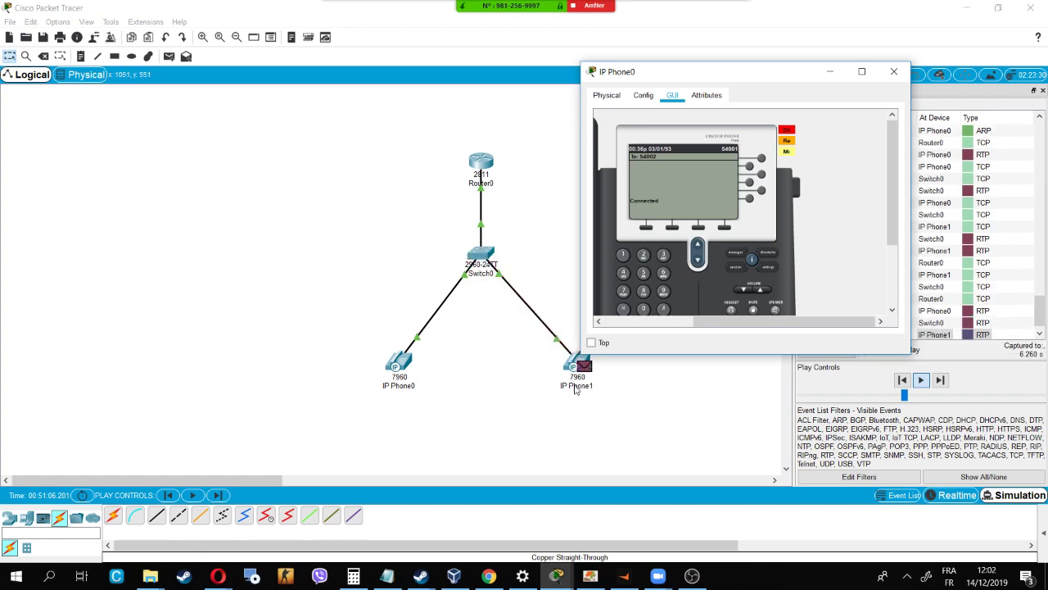
Step: Hang up IP Phone0's handset, examine the PDU information of the resulting SCCP event, and close it
left_click_drag(747, 321, 647, 263)
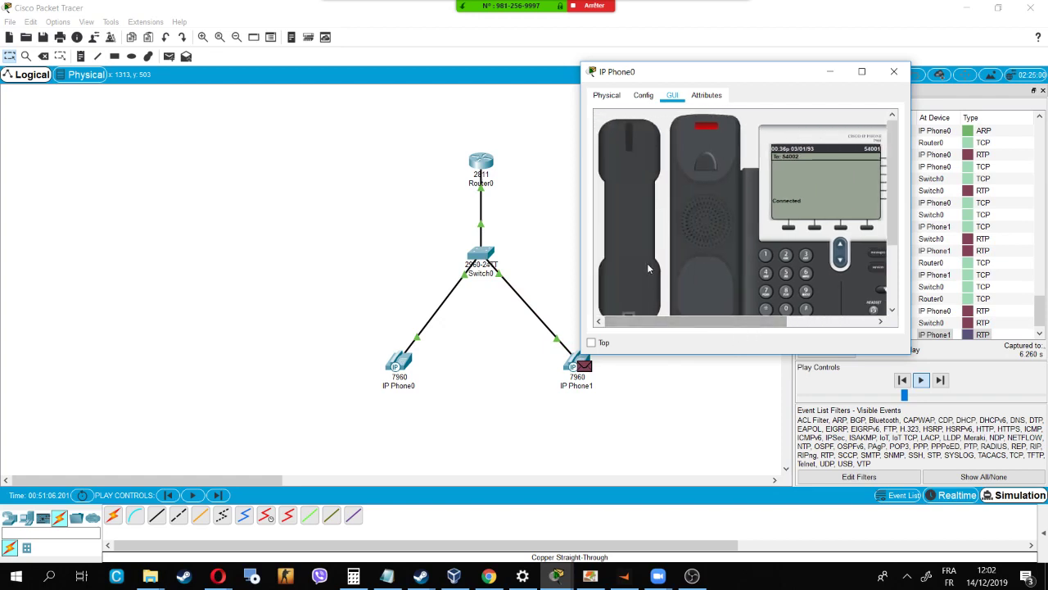
left_click(629, 209)
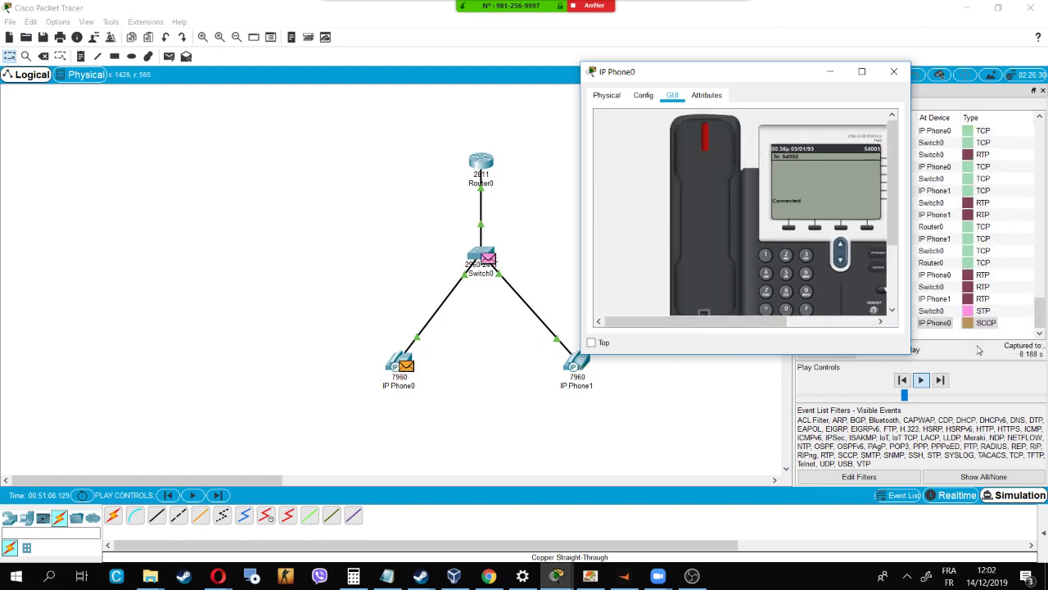
left_click(996, 324)
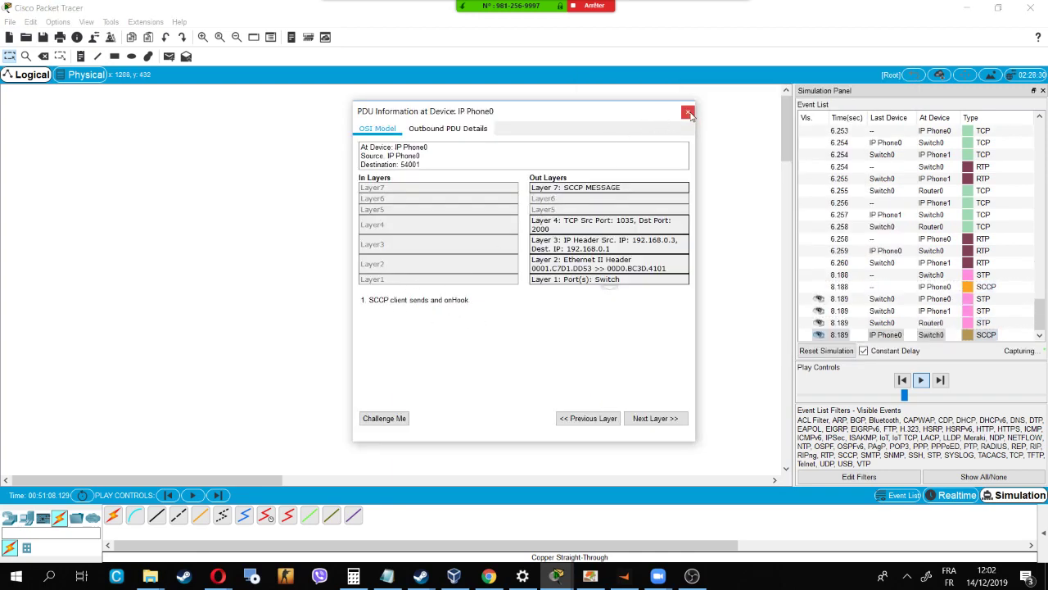
left_click(688, 113)
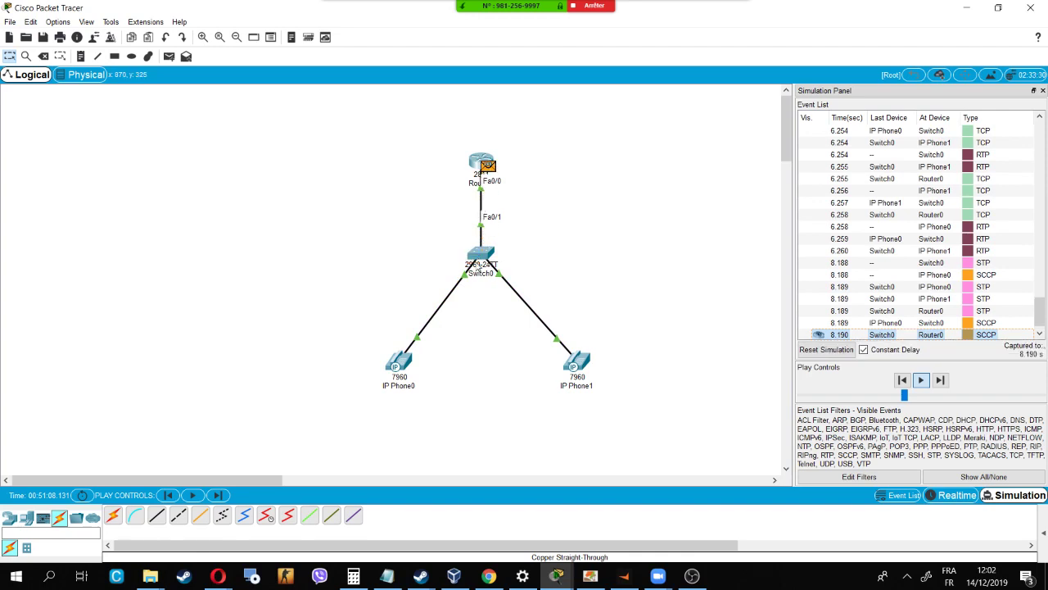
Step: Resume the simulation at a faster playback speed, examine the PDU information of IP Phone0's latest received SCCP event, and close it
mouse_move(579, 357)
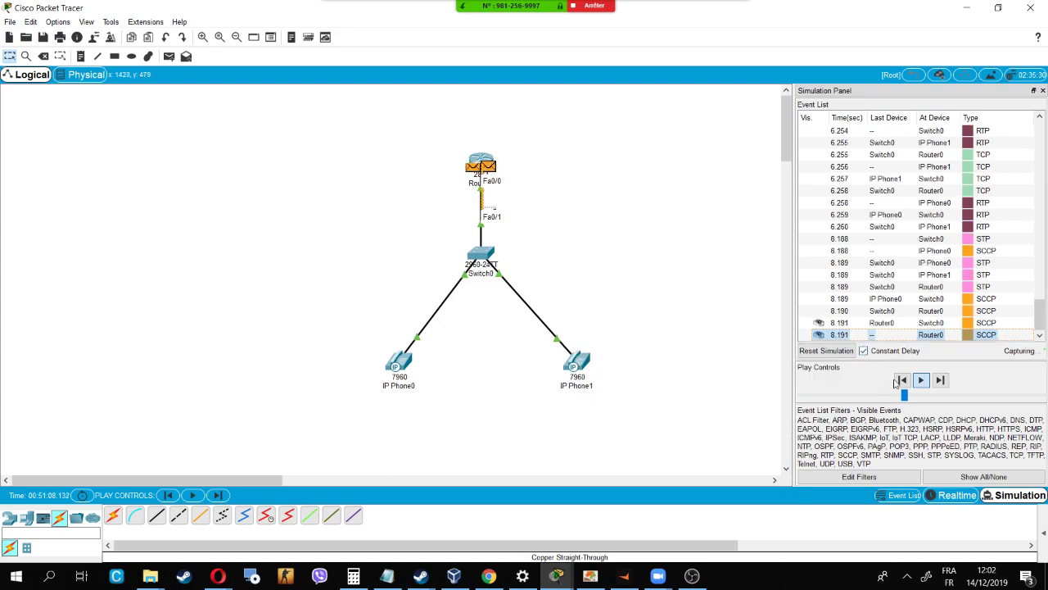
left_click_drag(907, 398, 940, 406)
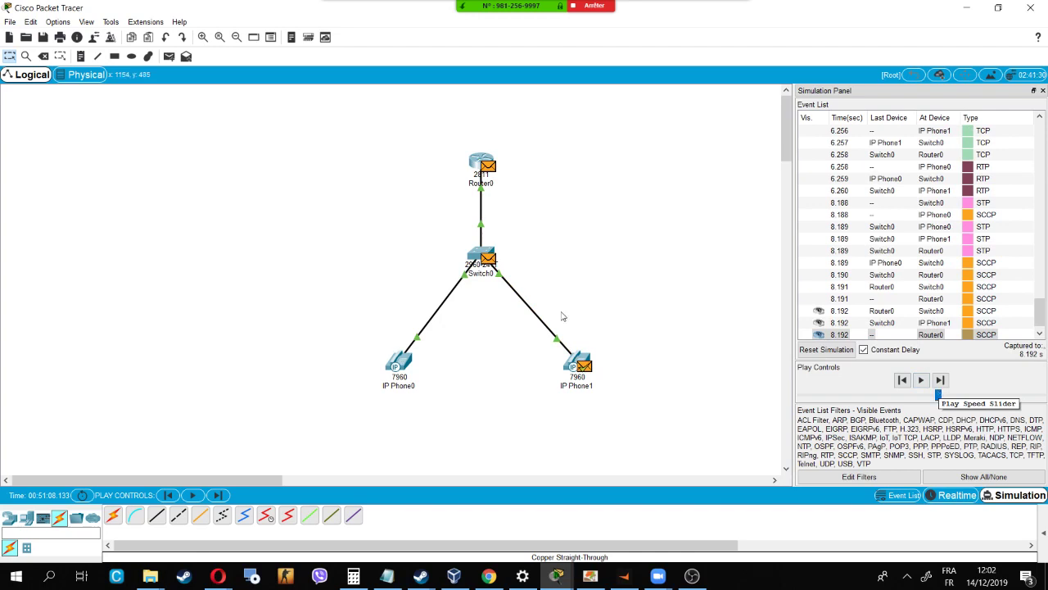
left_click(923, 381)
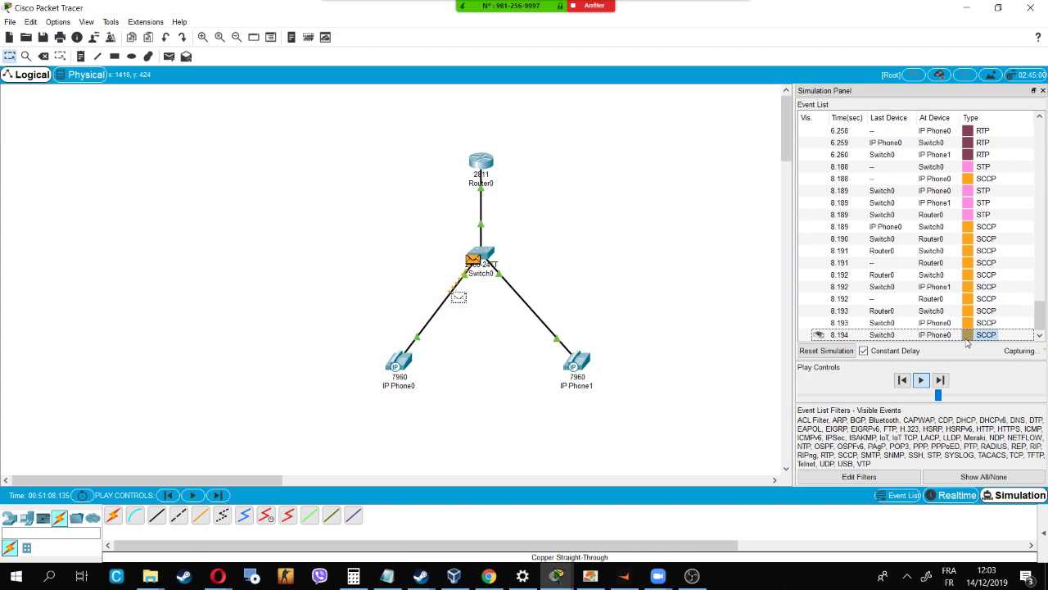
left_click(968, 338)
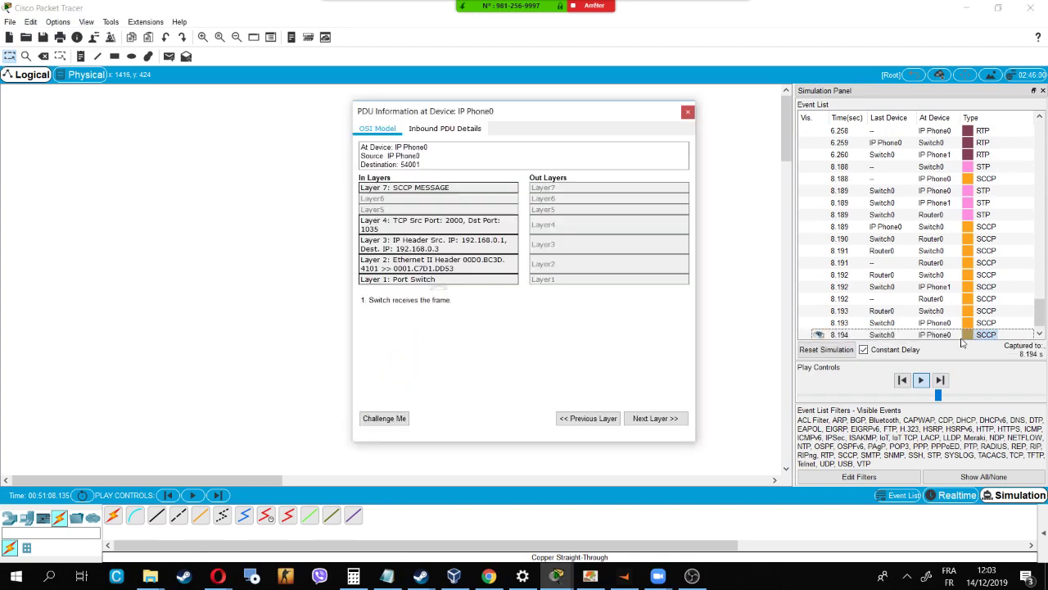
left_click(688, 112)
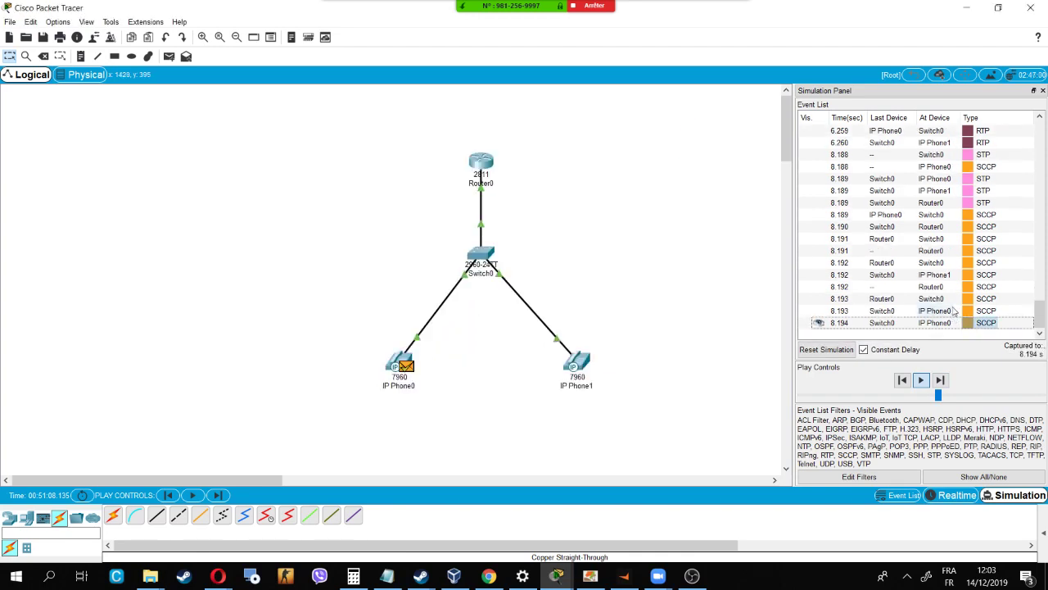
Step: Examine the PDU information of Router0's SCCP event at 8.192 s, returning the docked window to floating, and close it
left_click(952, 300)
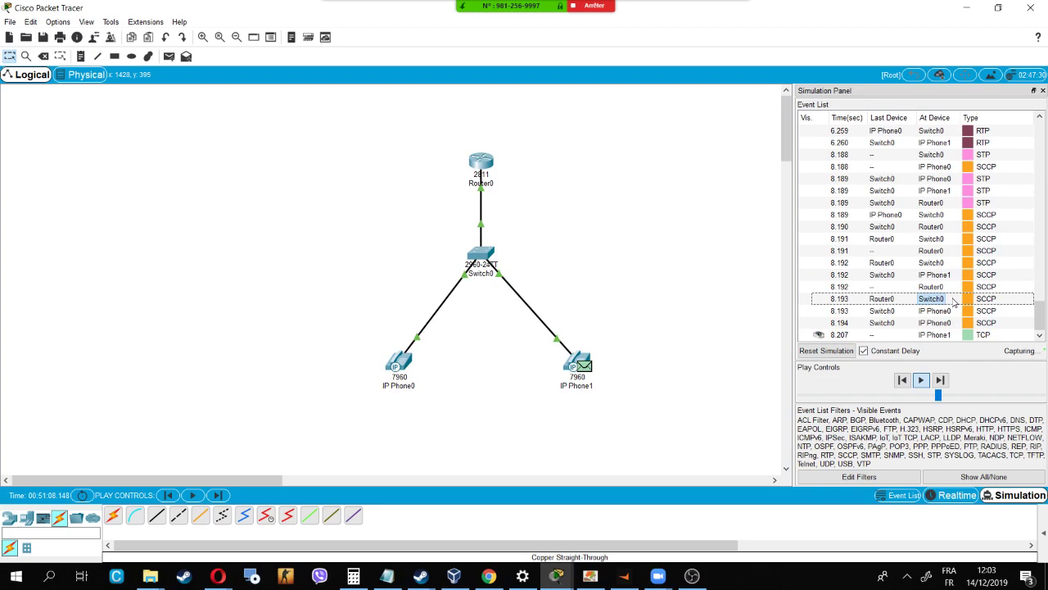
left_click(969, 299)
left_click(969, 300)
mouse_move(564, 576)
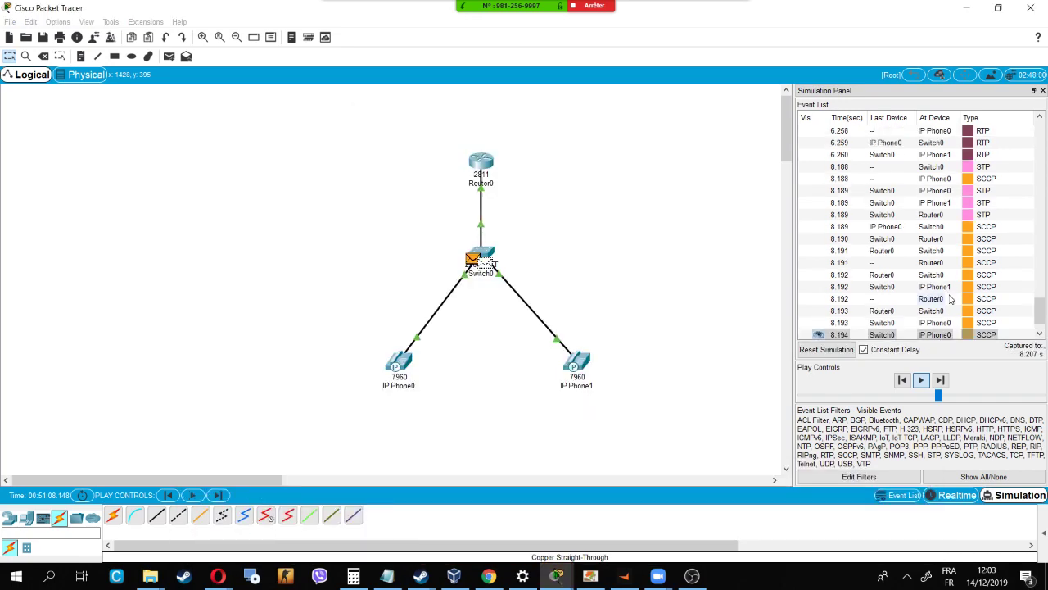
left_click(969, 298)
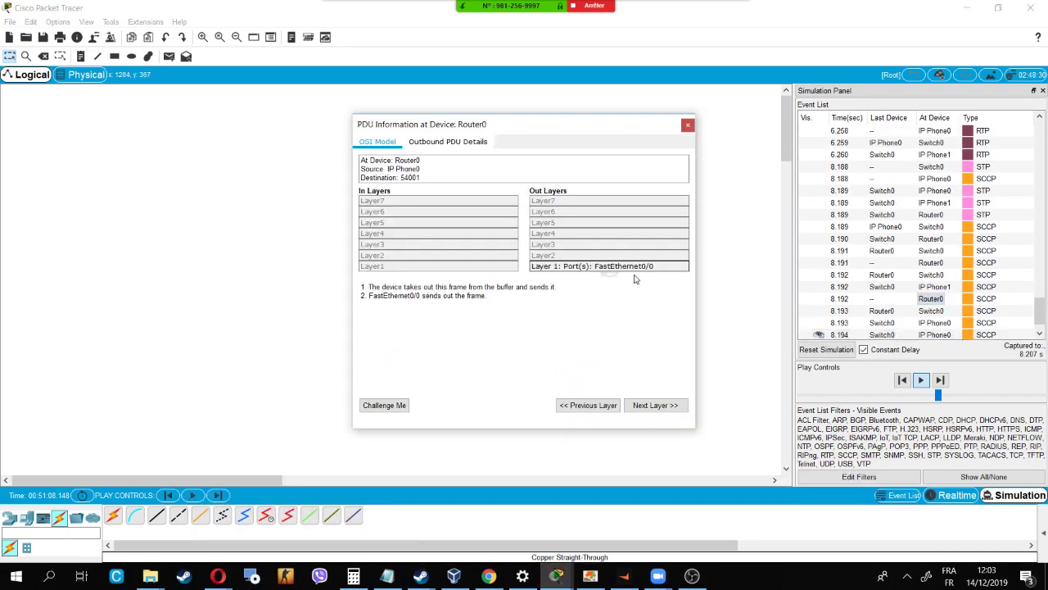
left_click(686, 126)
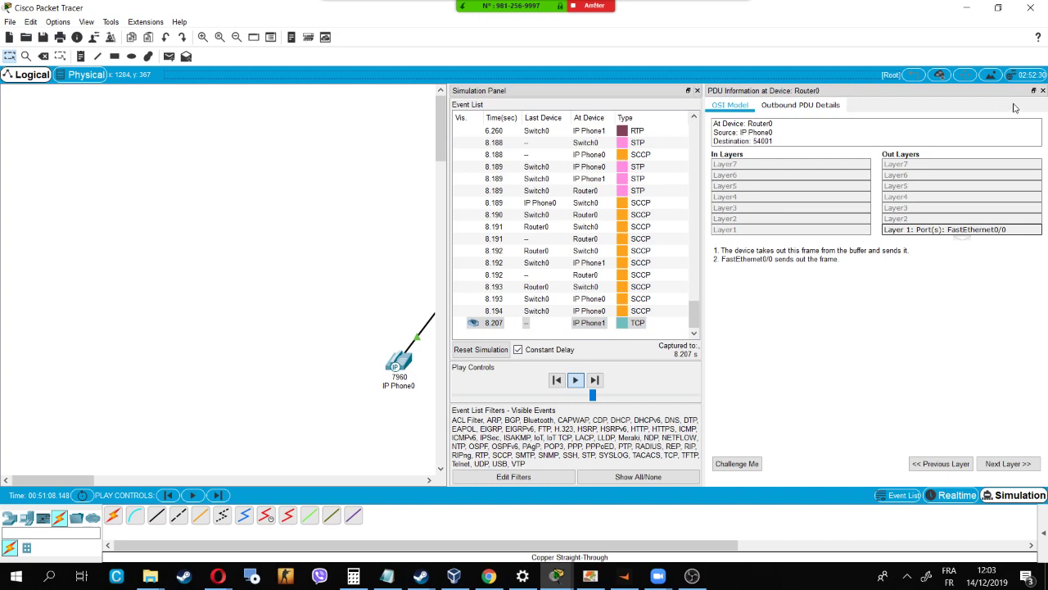
left_click(1033, 90)
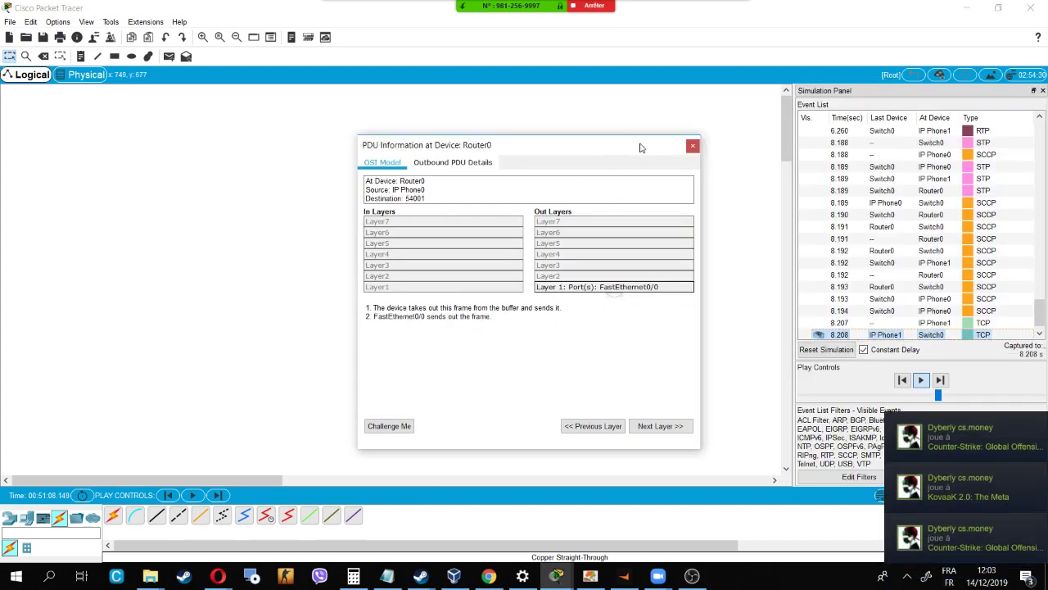
left_click(693, 145)
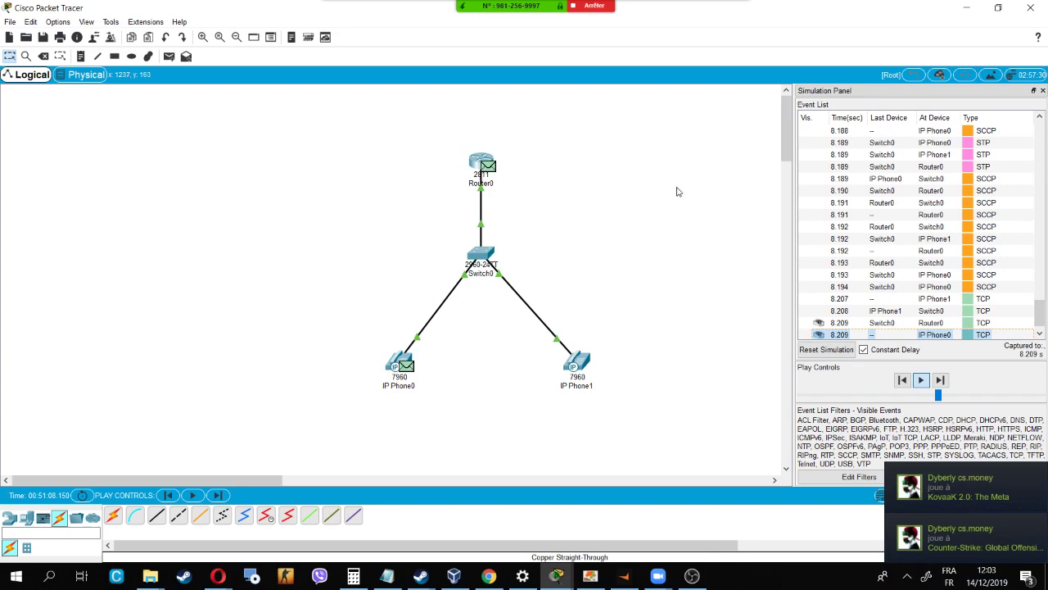
Step: Exit Steam running in the background to stop its game notifications, and return to the Packet Tracer simulation
left_click(907, 576)
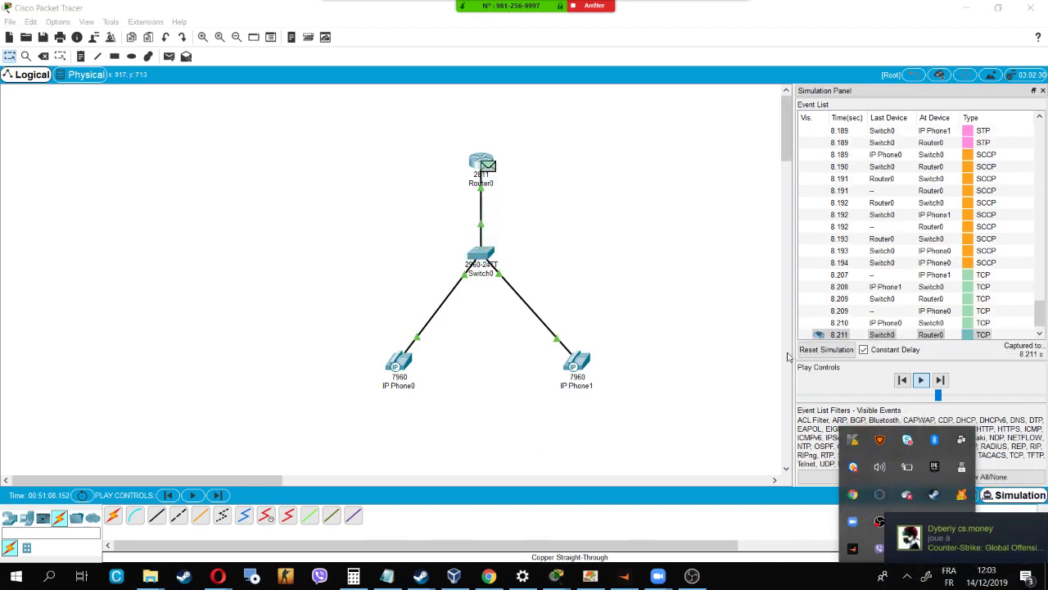
right_click(934, 494)
left_click(904, 487)
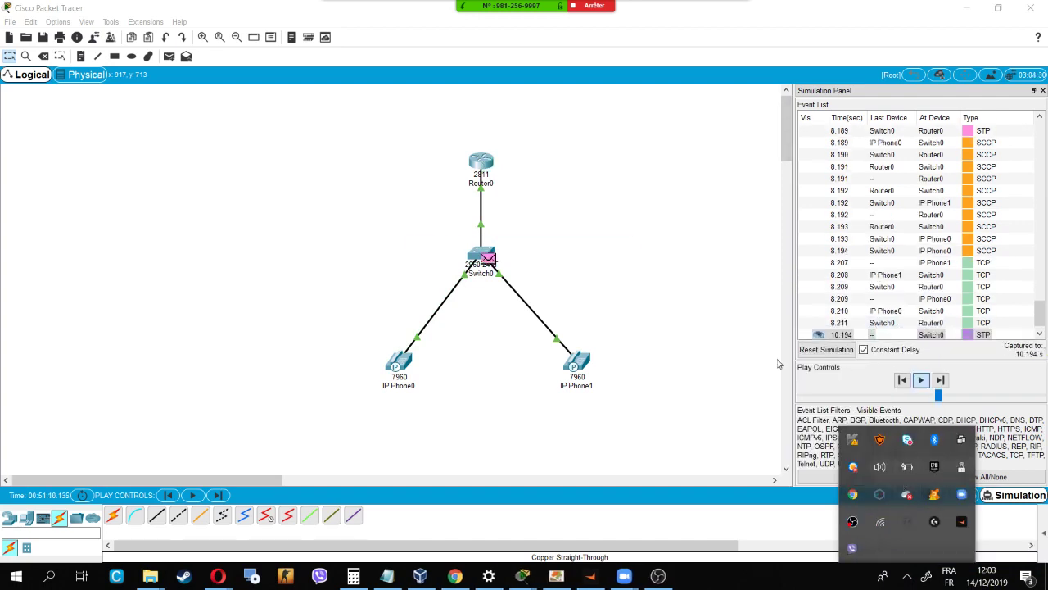
left_click(665, 310)
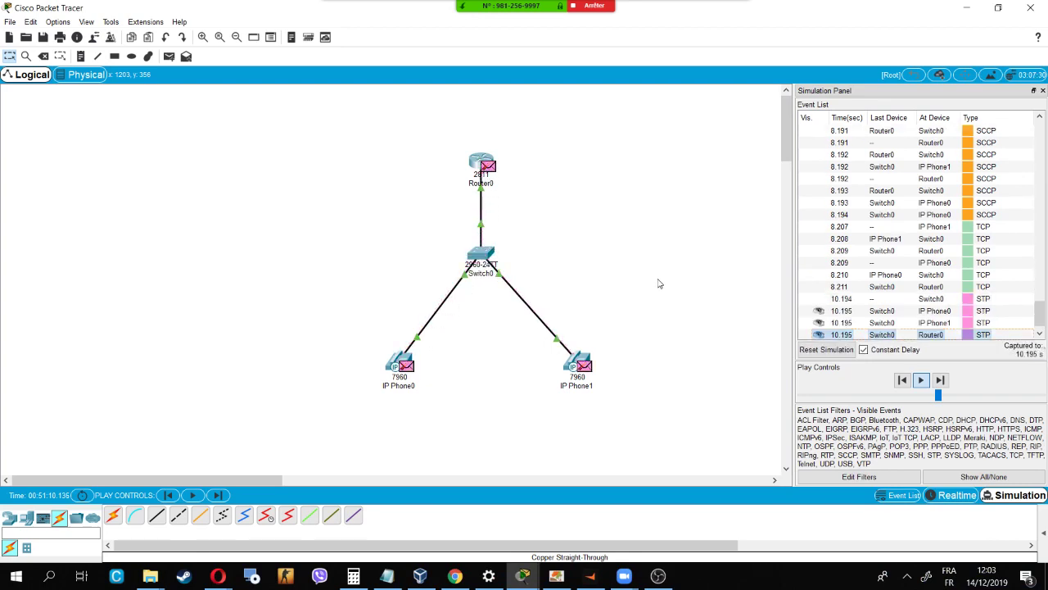
Step: Examine the PDU information of Switch0's SCCP event at 8.193 s, close it, and review the surrounding events in the list
left_click(983, 190)
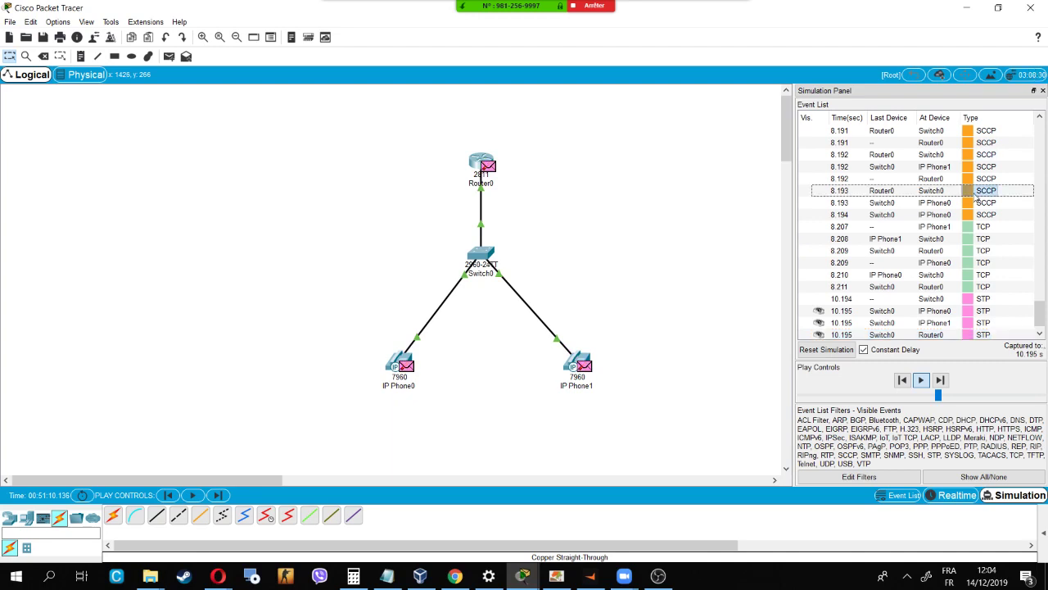
left_click(688, 121)
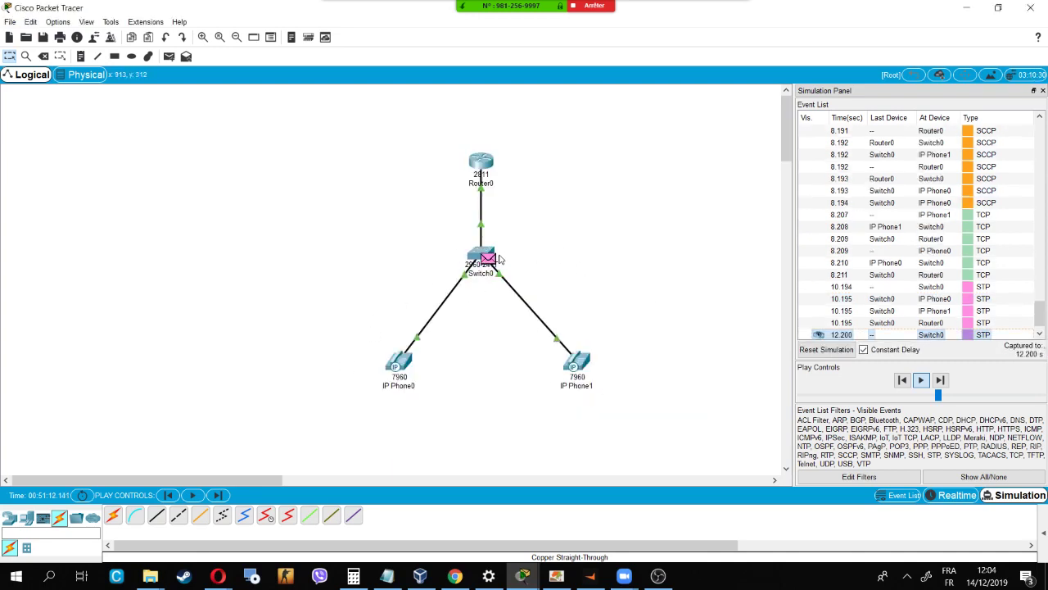
scroll(987, 307, "up", 3)
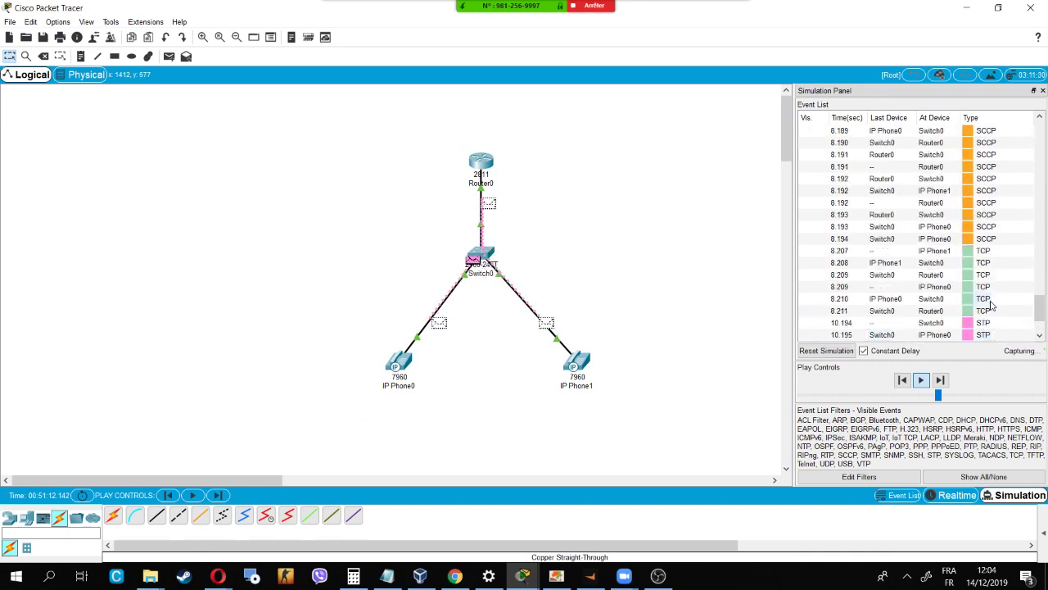
scroll(1038, 295, "up", 5)
left_click_drag(1039, 289, 1038, 334)
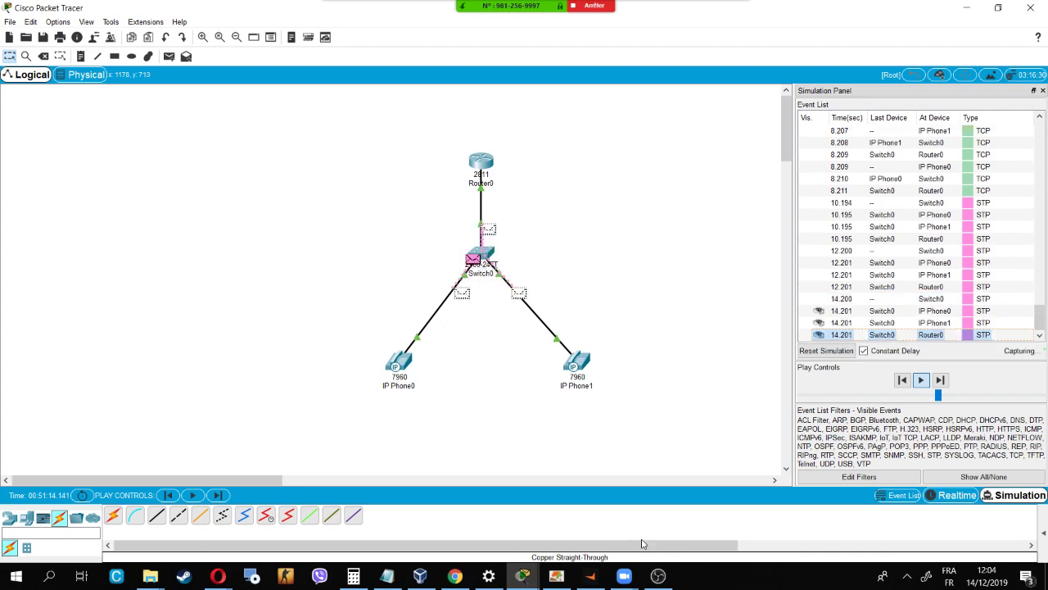
Step: Show the Zoom meeting's participant list and place its window over the simulation's event list
mouse_move(625, 578)
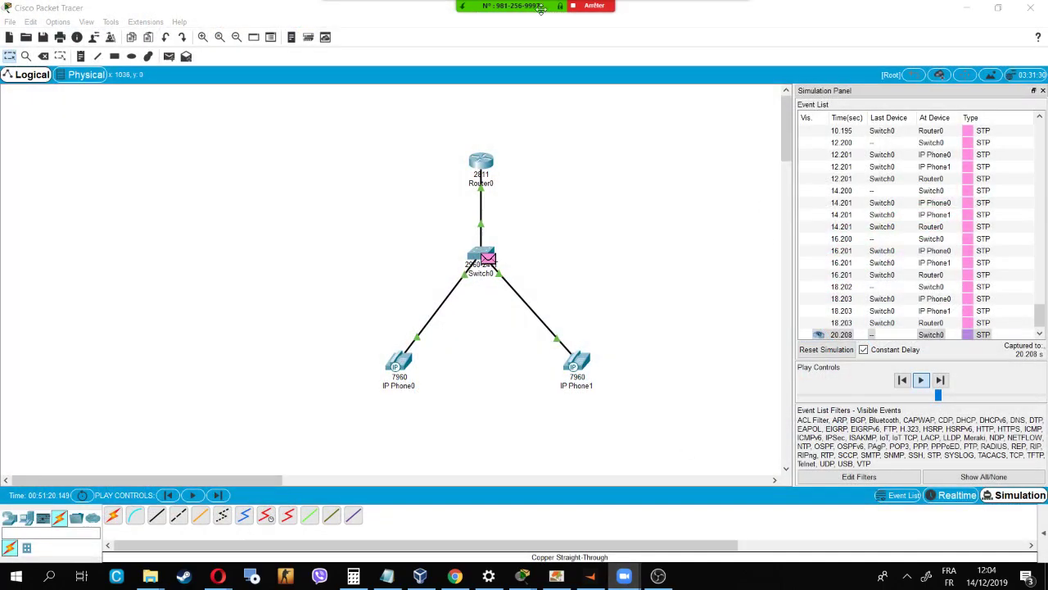
mouse_move(540, 10)
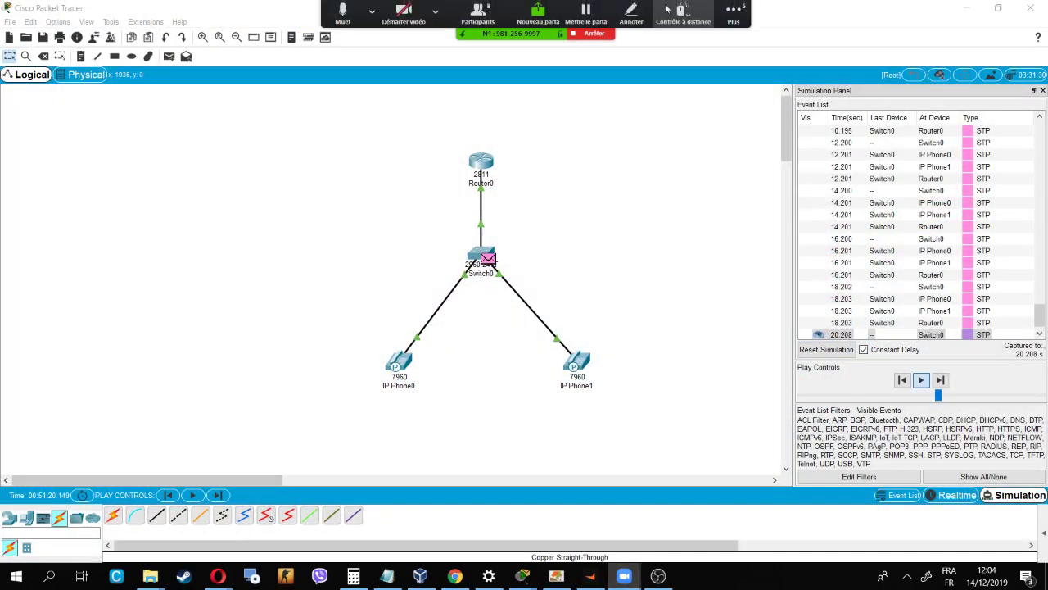
left_click(477, 15)
scroll(915, 206, "up", 3)
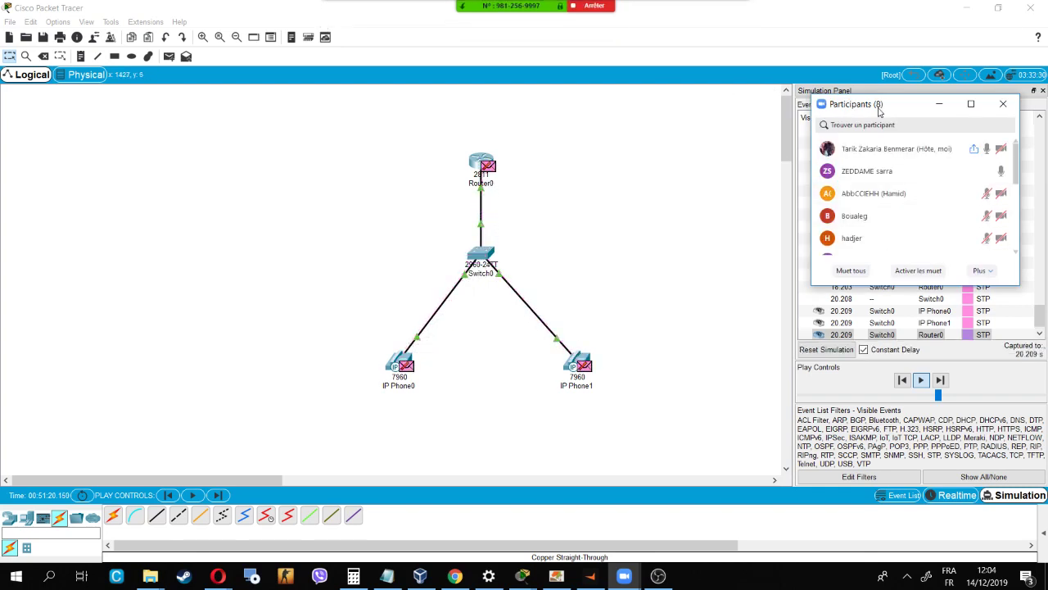
left_click_drag(878, 110, 827, 107)
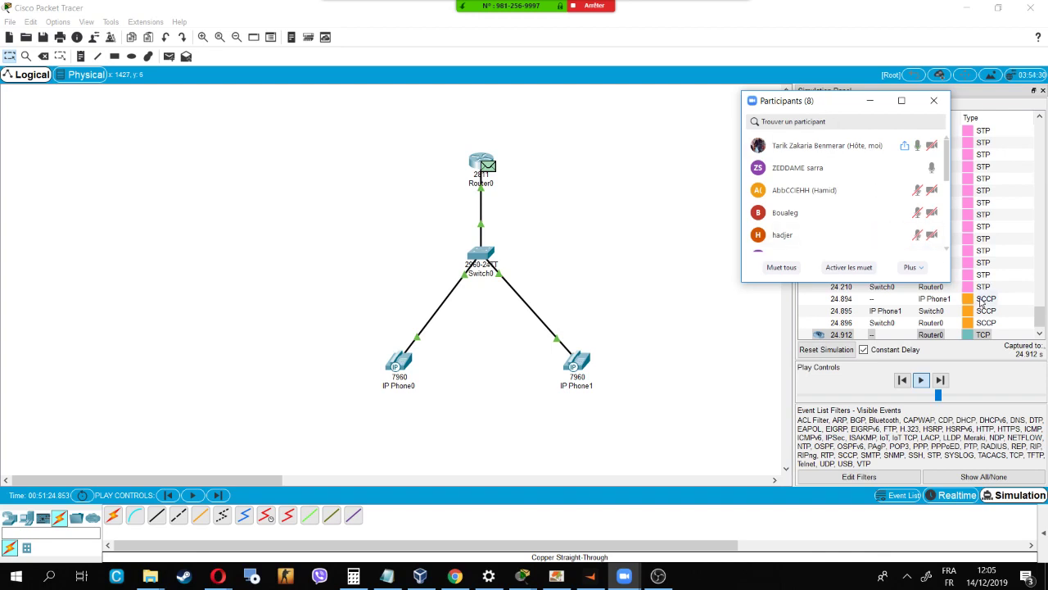
Step: Examine the PDU information of IP Phone1's SCCP event at 24.894 s, highlight its message description, and close it
left_click(982, 299)
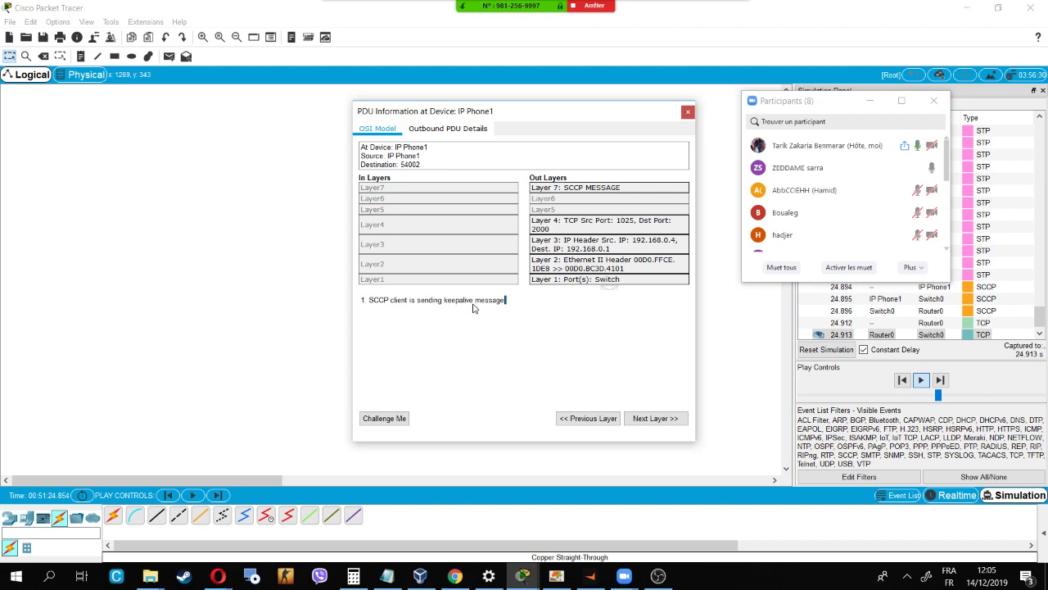
left_click_drag(506, 302, 408, 301)
left_click(687, 114)
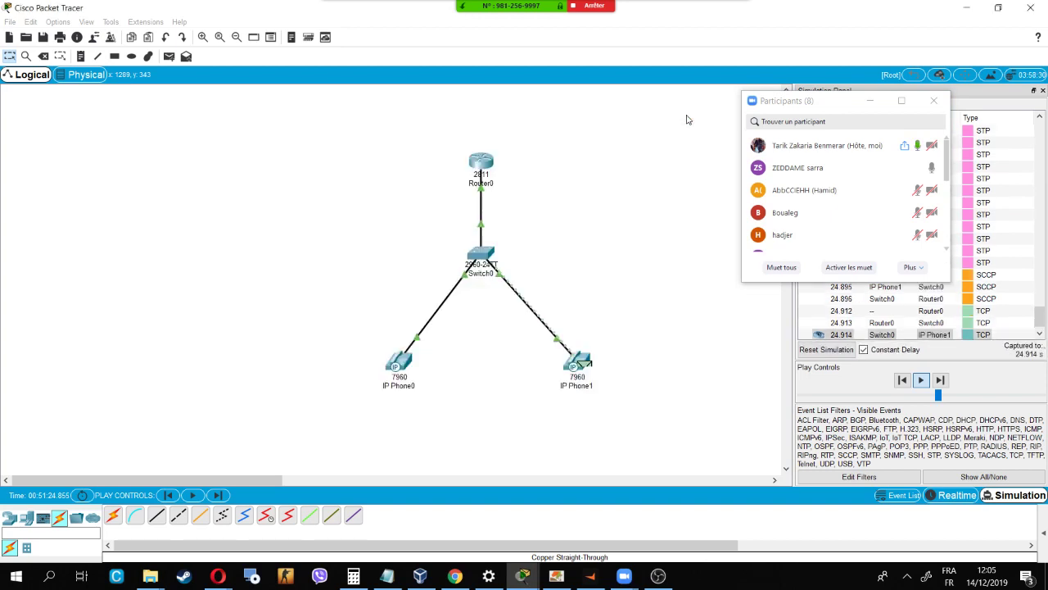
Step: Open IP Phone0's global settings and minimise the meeting's participant list covering its window
left_click(396, 365)
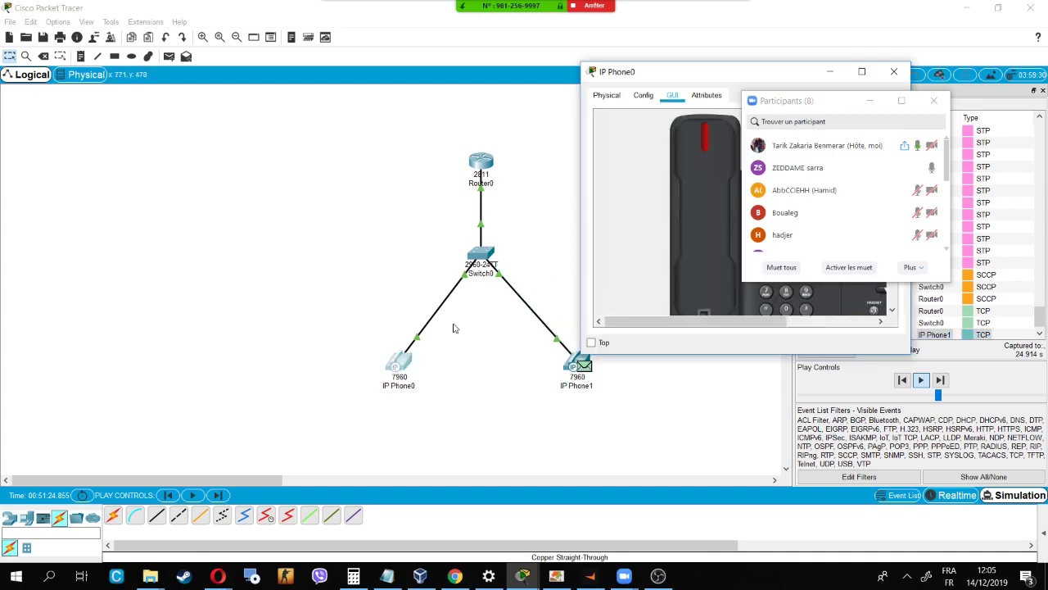
left_click_drag(792, 102, 468, 163)
left_click(643, 95)
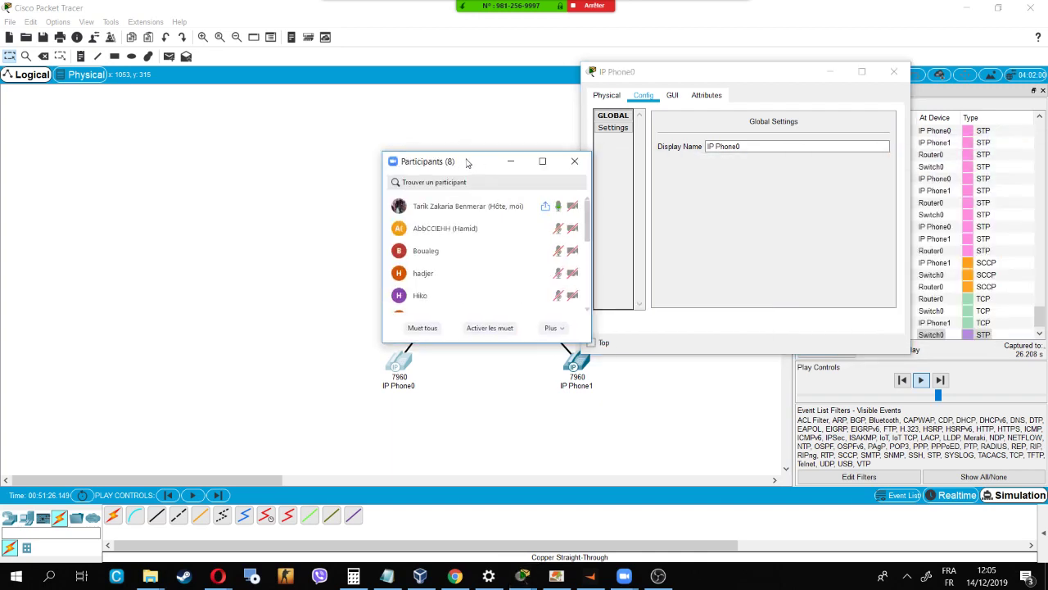
left_click(516, 163)
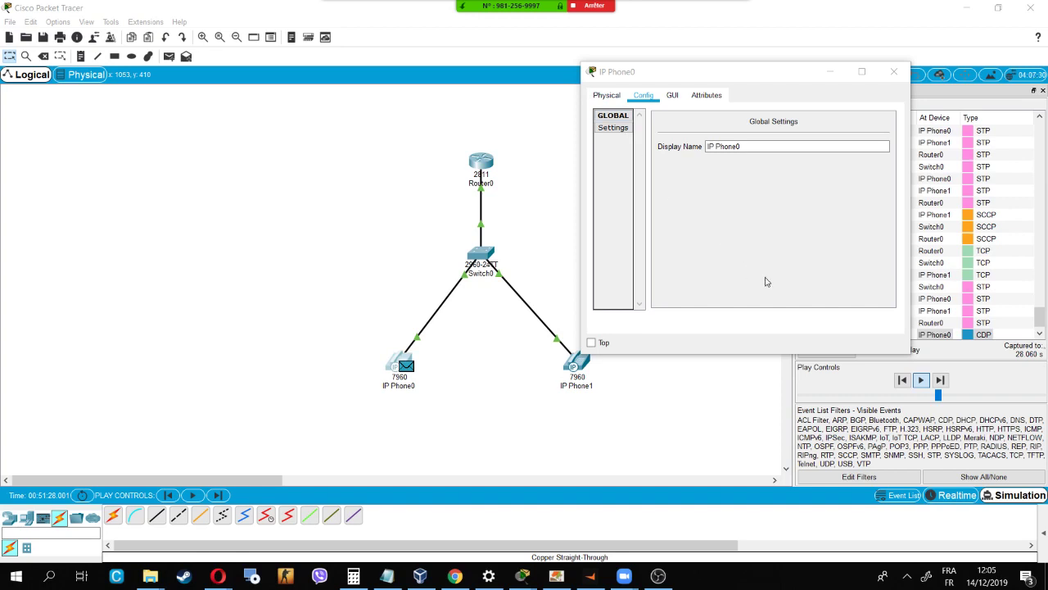
Step: Examine IP Phone0's physical device view and its power adapter module, and close the phone's window
left_click(607, 95)
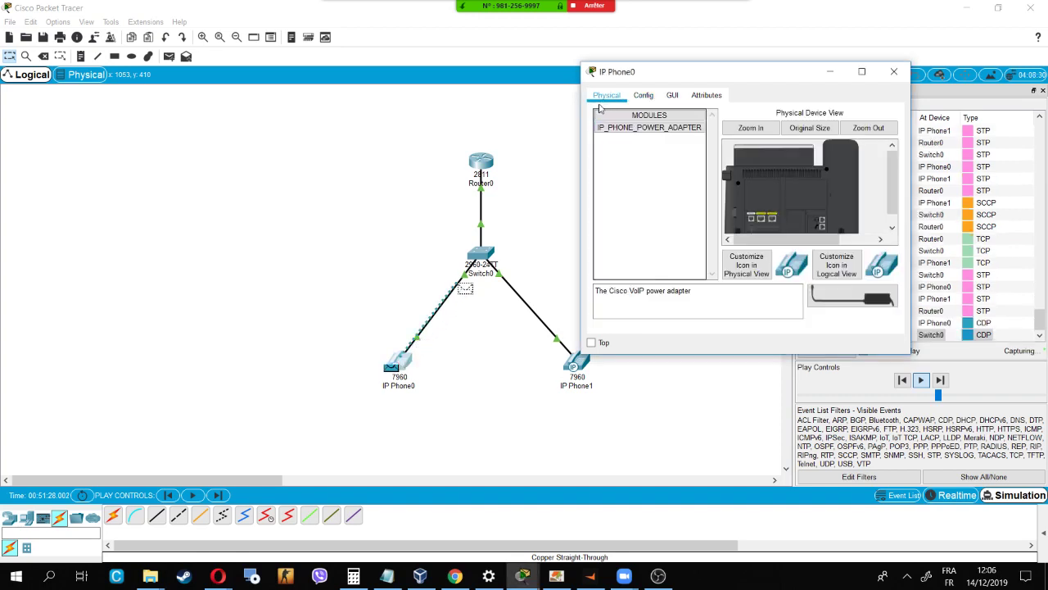
left_click_drag(895, 299, 745, 210)
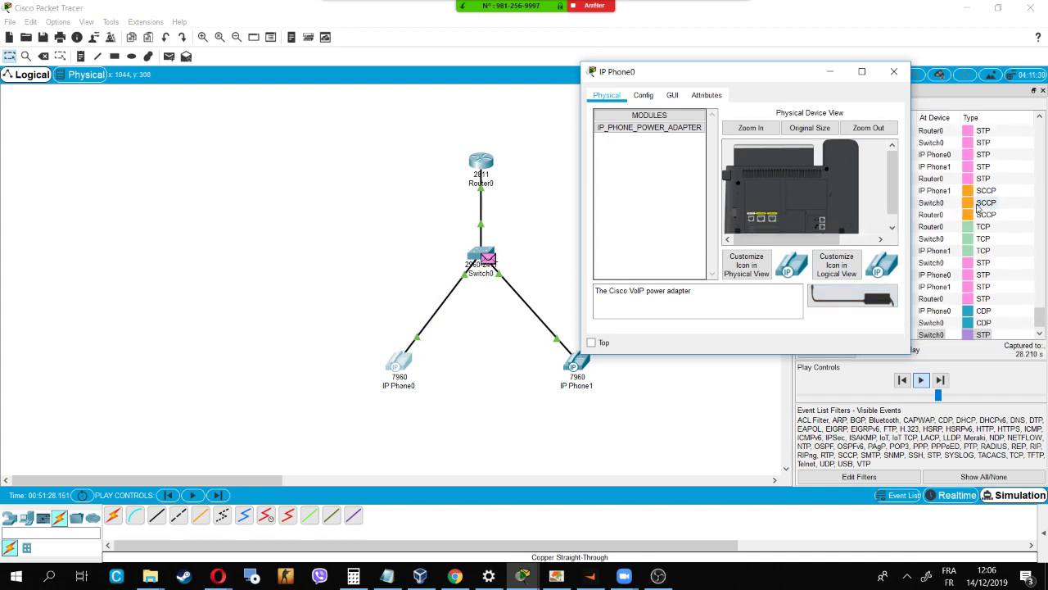
left_click(399, 363)
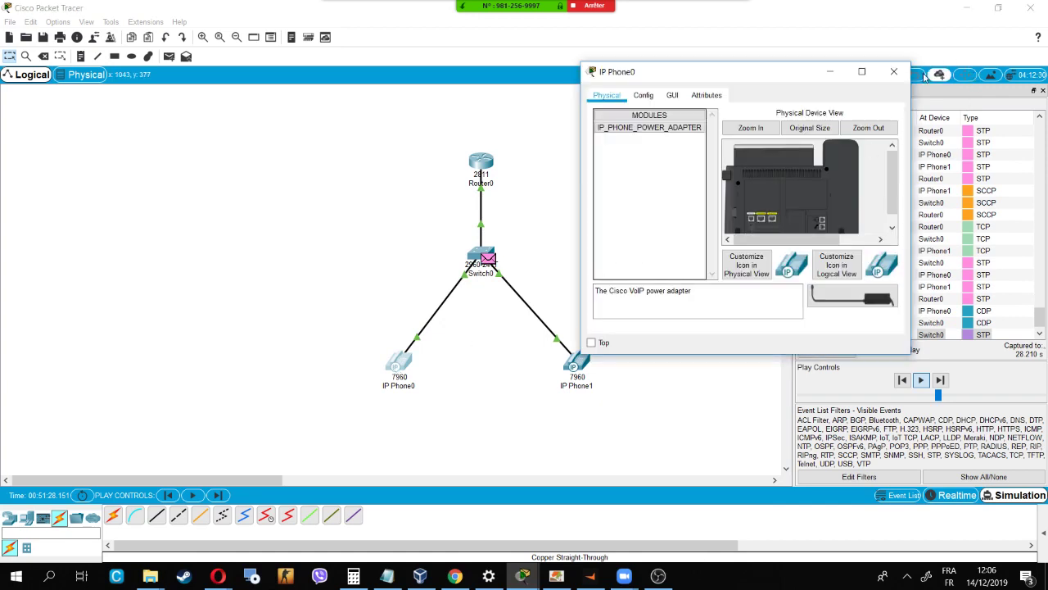
left_click(894, 71)
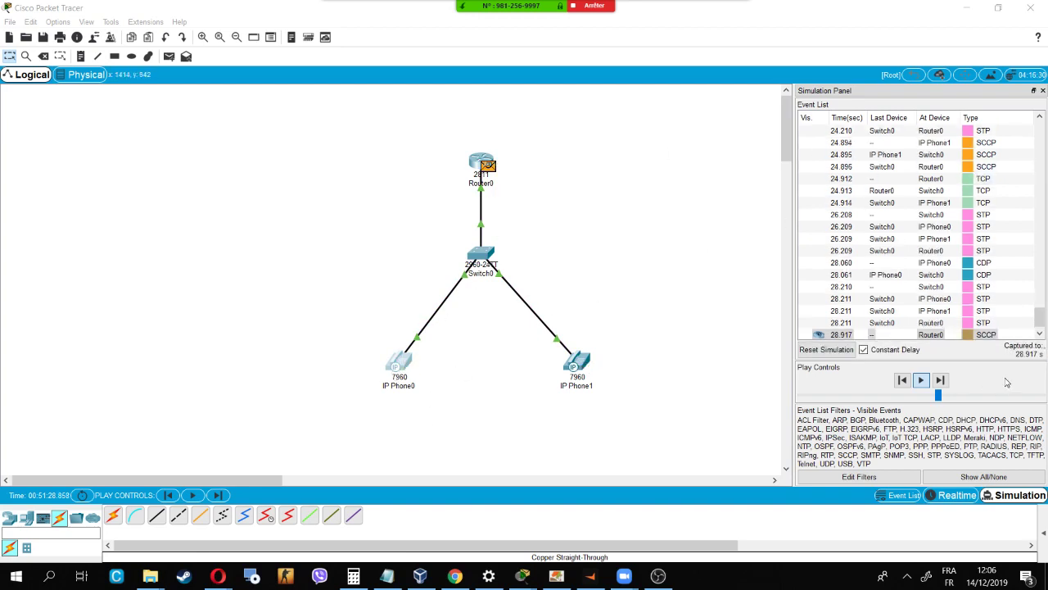
Step: Examine the PDU information of Router0's SCCP events at 28.917 s and 28.918 s, closing each one
left_click(983, 334)
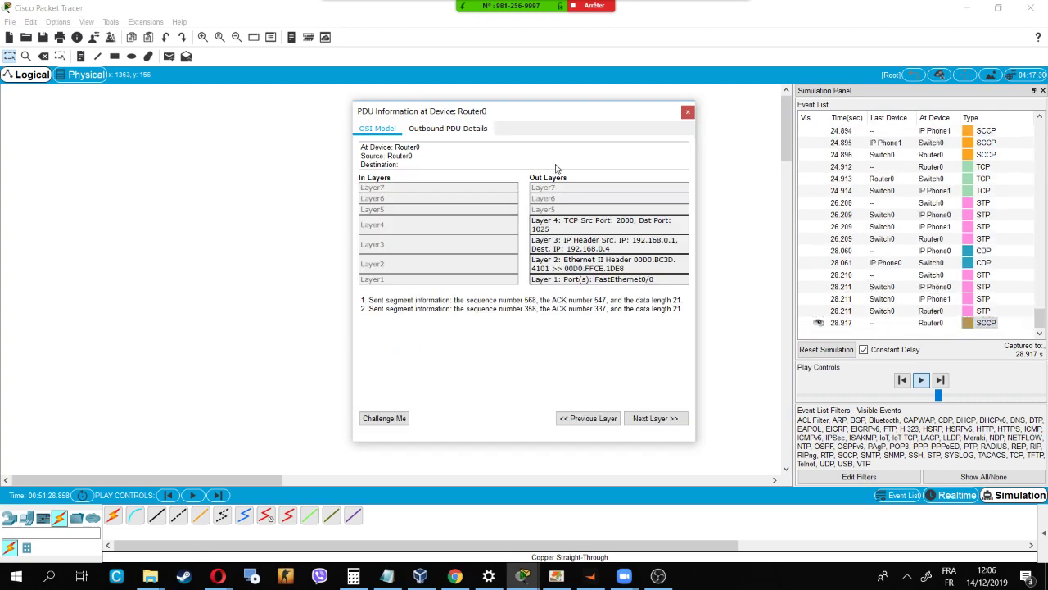
left_click(688, 113)
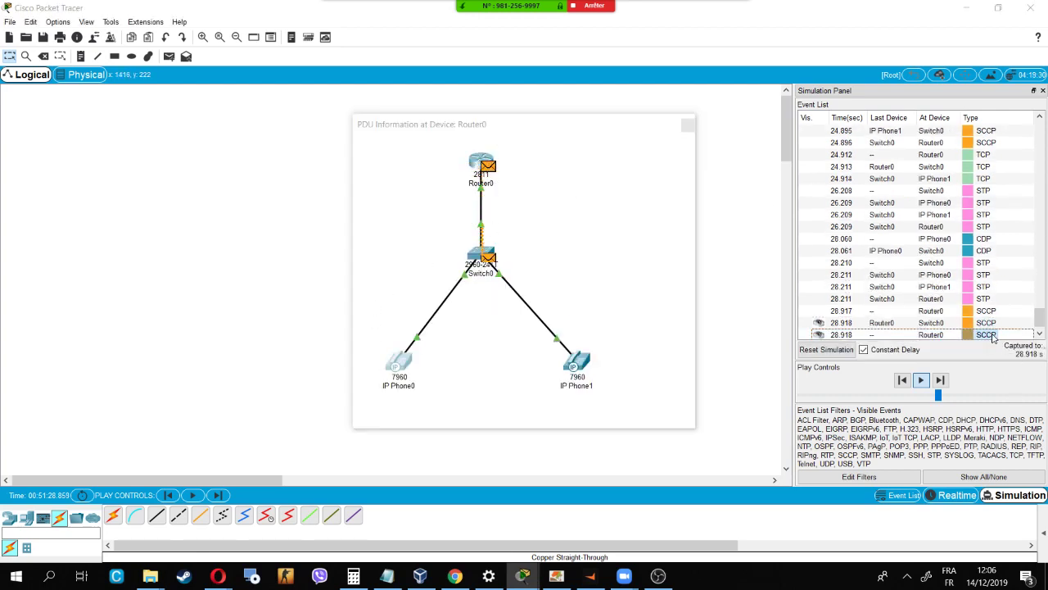
left_click(986, 335)
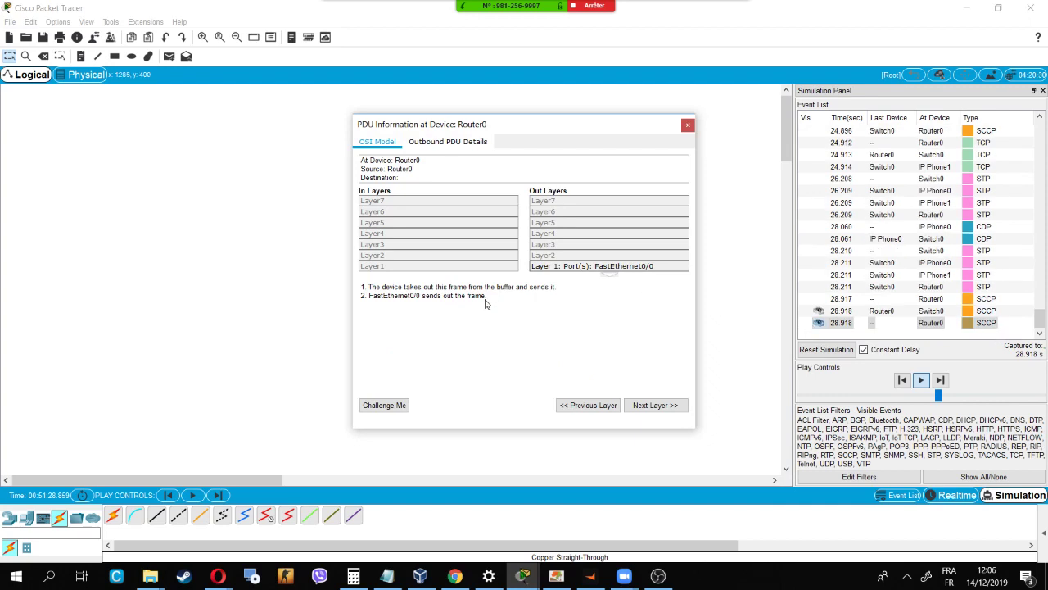
left_click(687, 126)
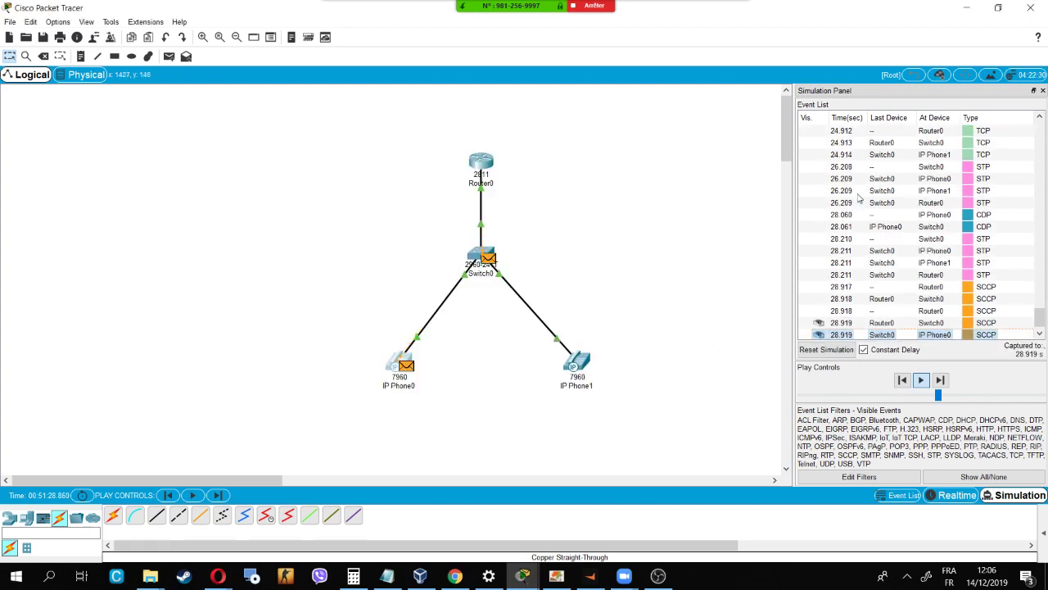
Step: Recheck the PDU information of Router0's recent SCCP events, close it, and review the earlier events in the list
left_click(981, 286)
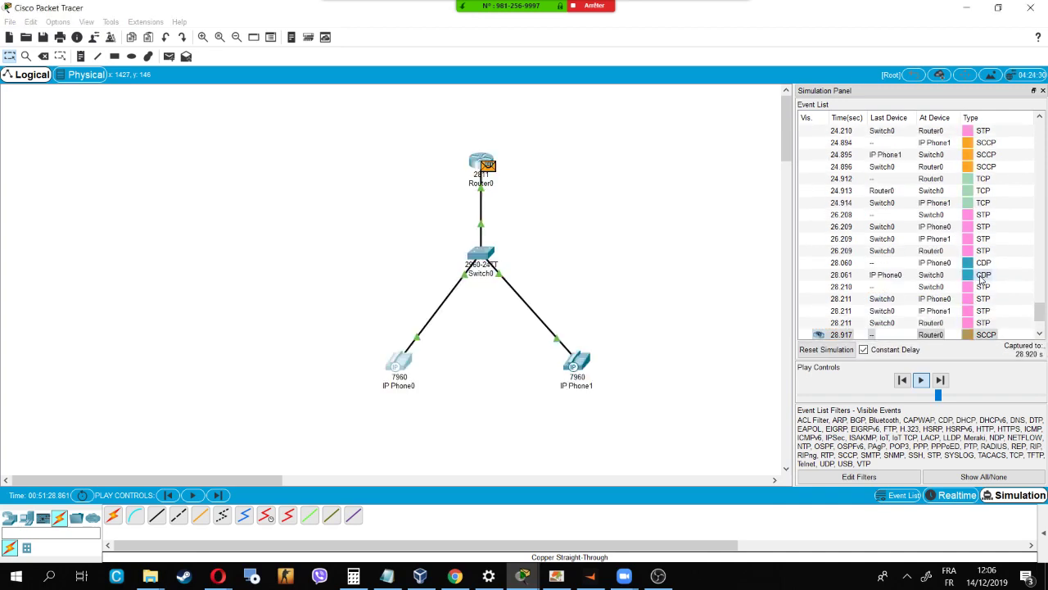
left_click(982, 276)
left_click(688, 120)
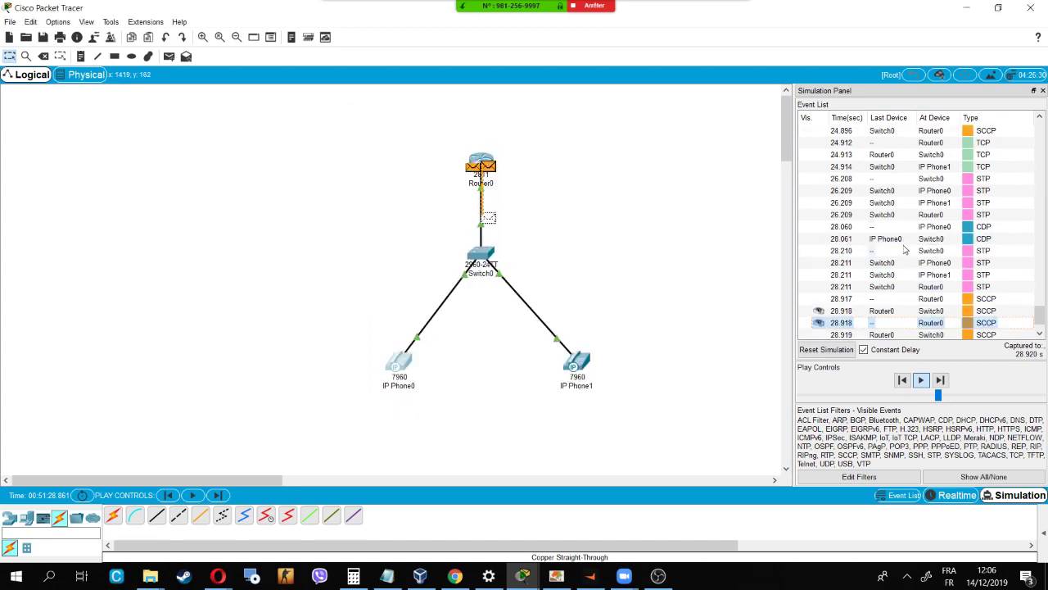
scroll(914, 213, "up", 3)
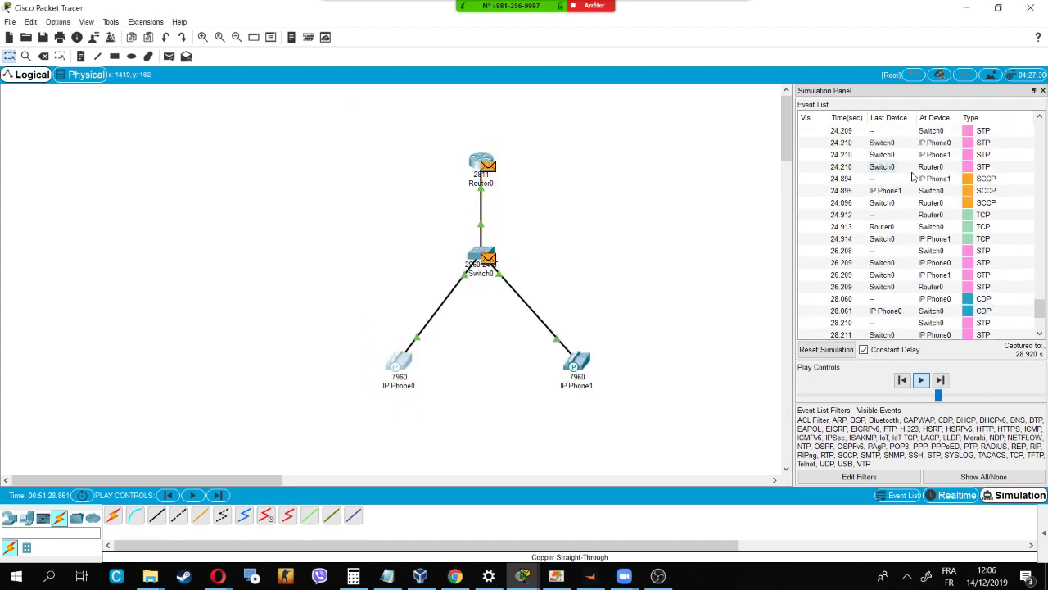
scroll(923, 203, "down", 3)
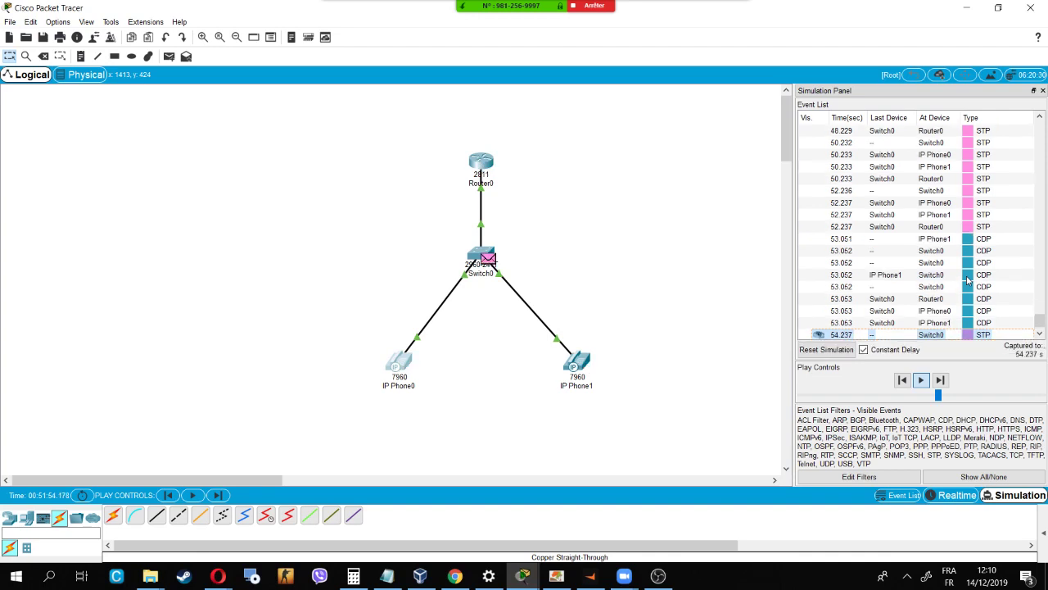
Step: Switch to the Zoom meeting window, move it higher on the screen, and end the meeting for all participants
mouse_move(624, 576)
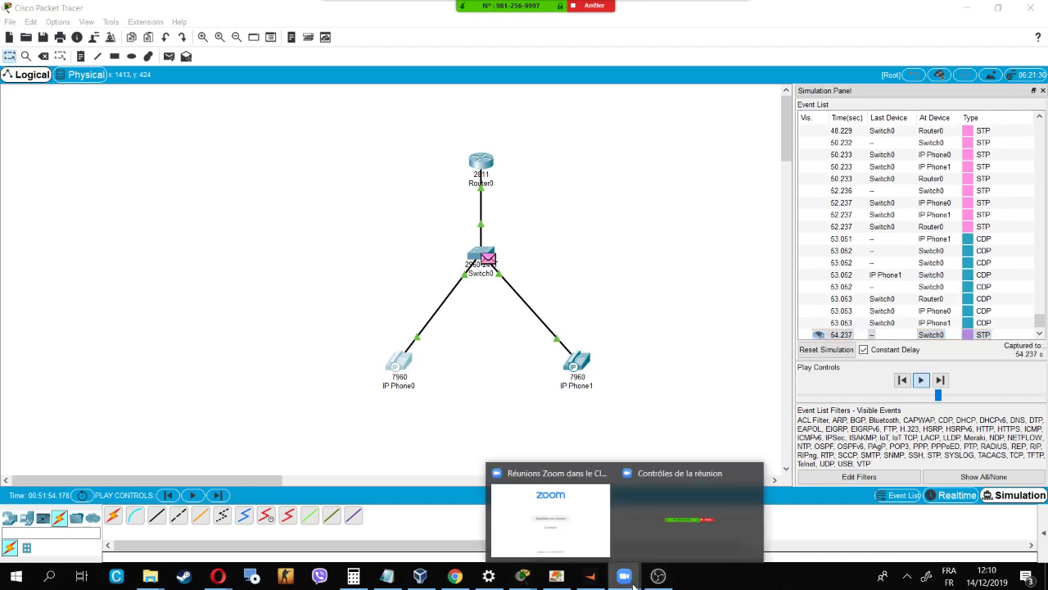
left_click(644, 548)
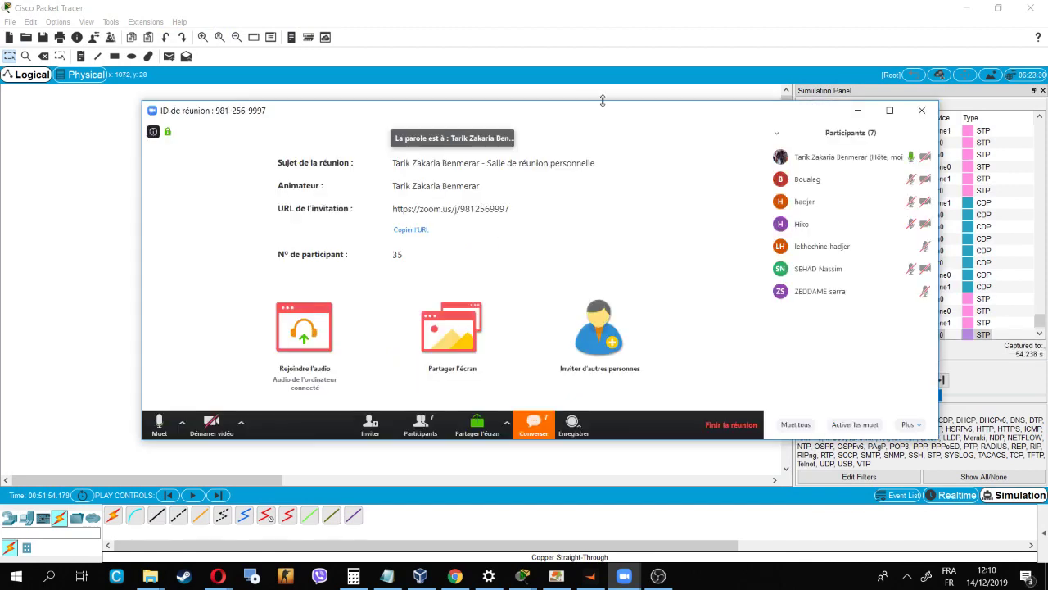
left_click_drag(596, 117, 602, 59)
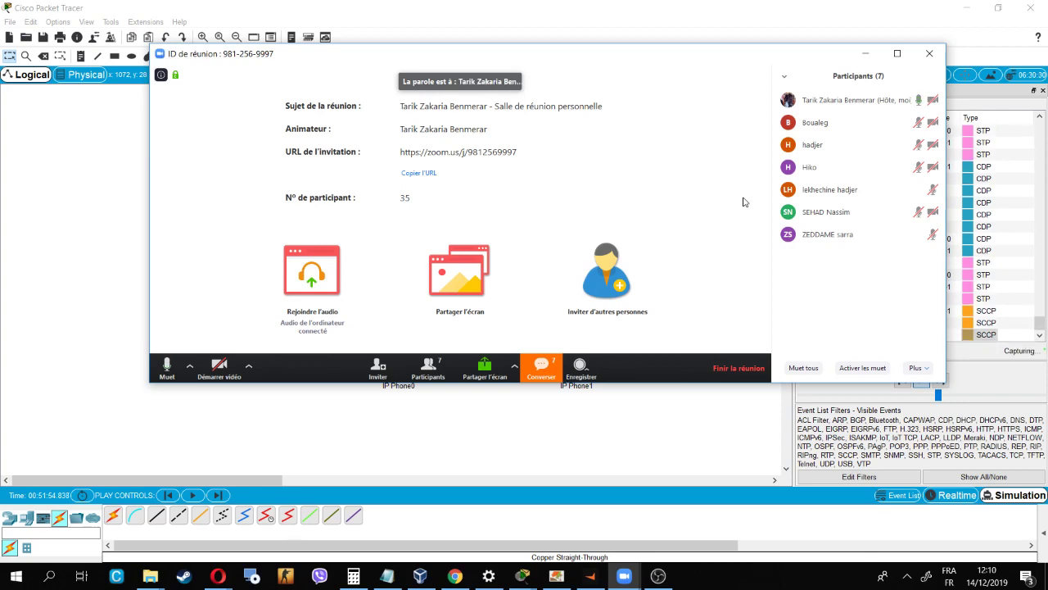
left_click(738, 369)
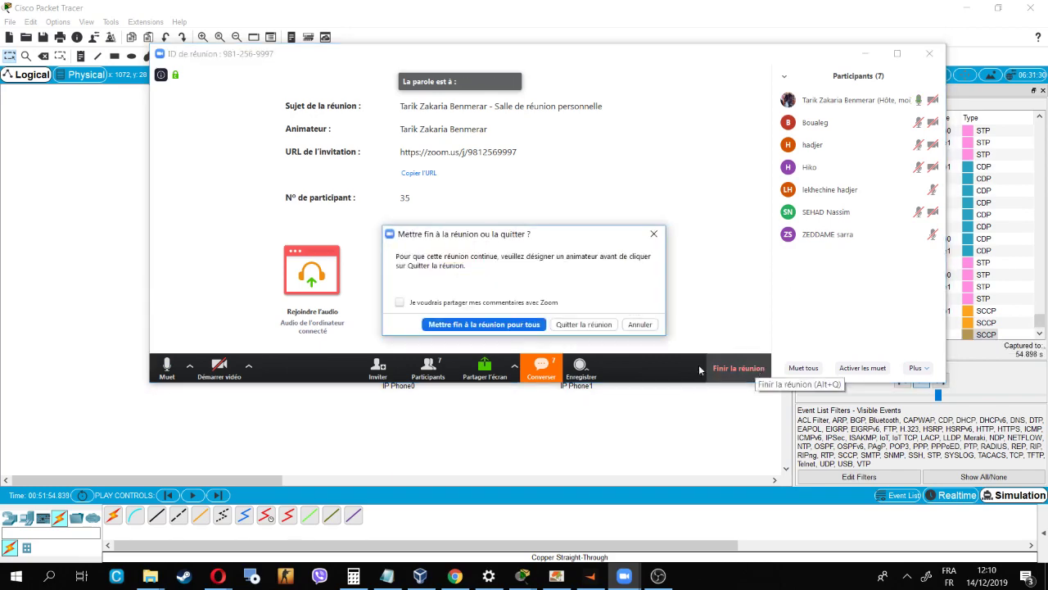
left_click(491, 325)
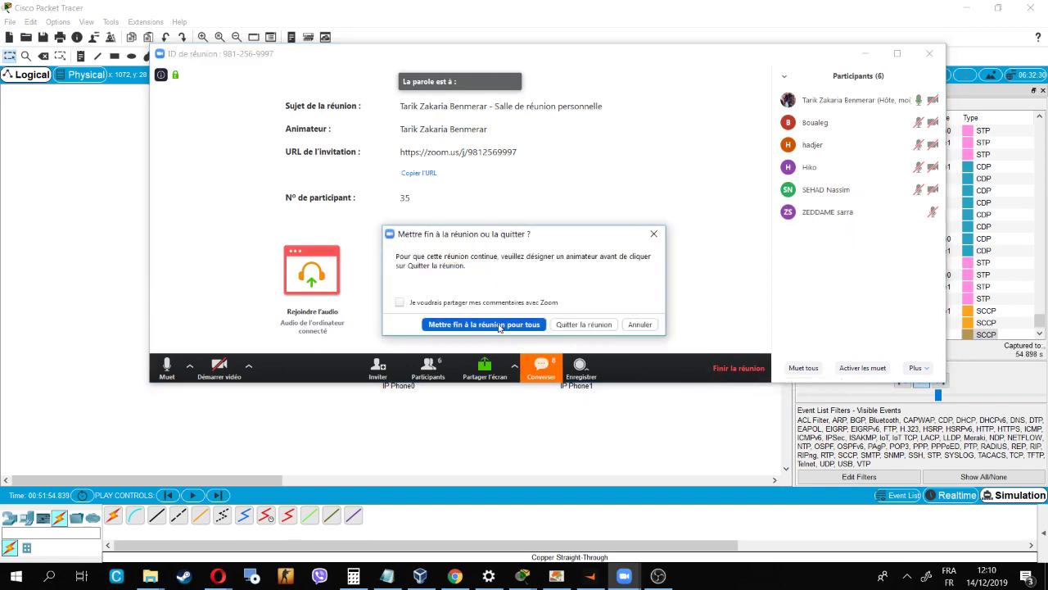